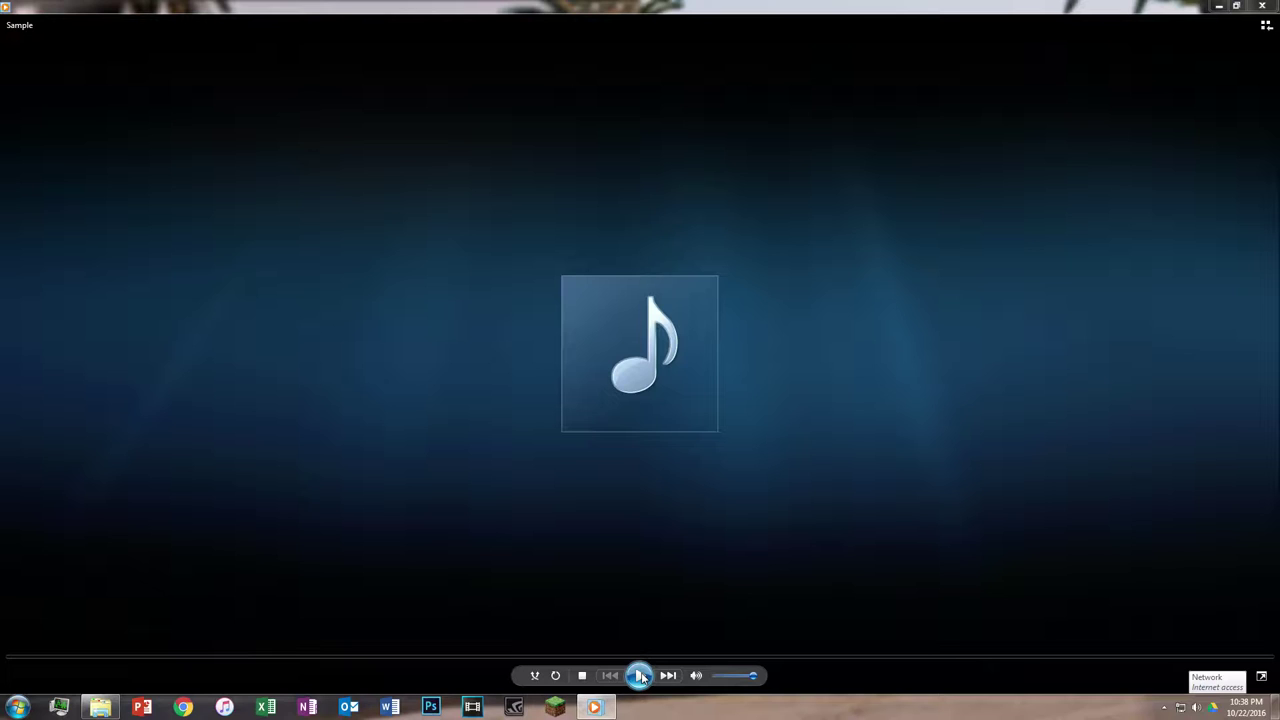
# Play the Sample soundscape to the end in Windows Media Player, then minimize the player.
pyautogui.click(642, 678)
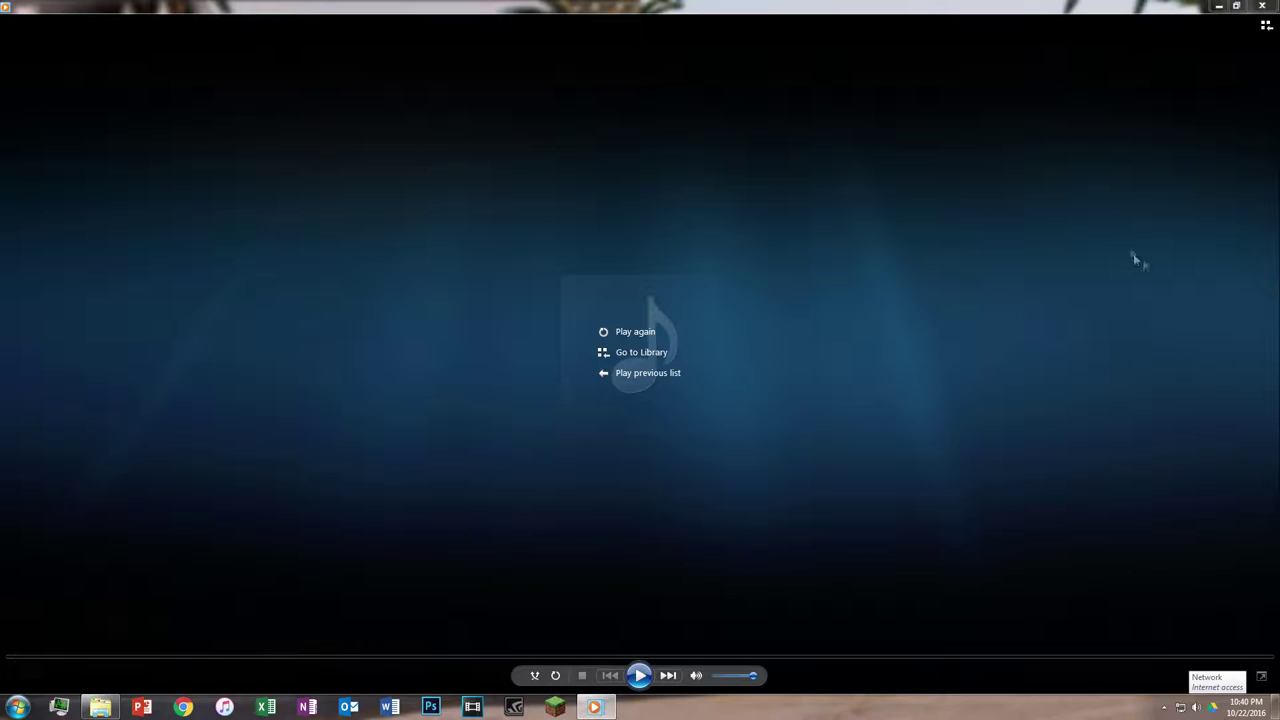
pyautogui.click(1219, 6)
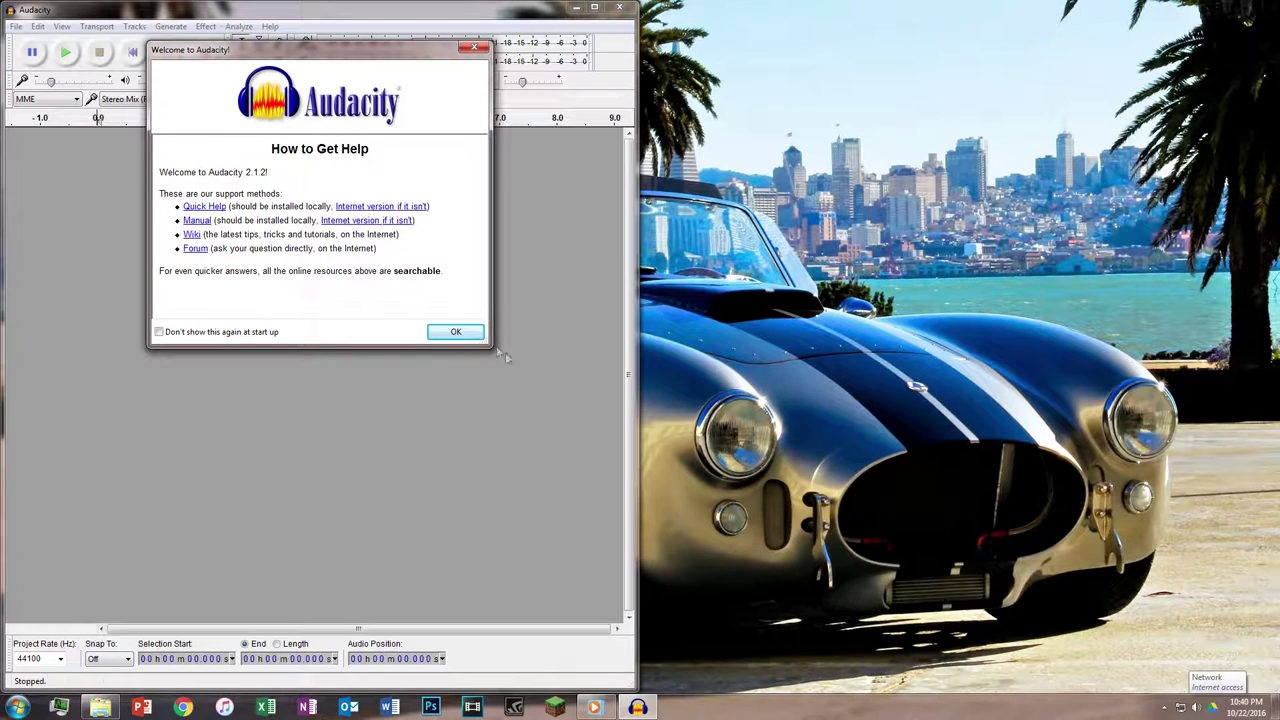
# Dismiss the Welcome to Audacity dialog and briefly open, then close, the Effect menu.
pyautogui.click(455, 331)
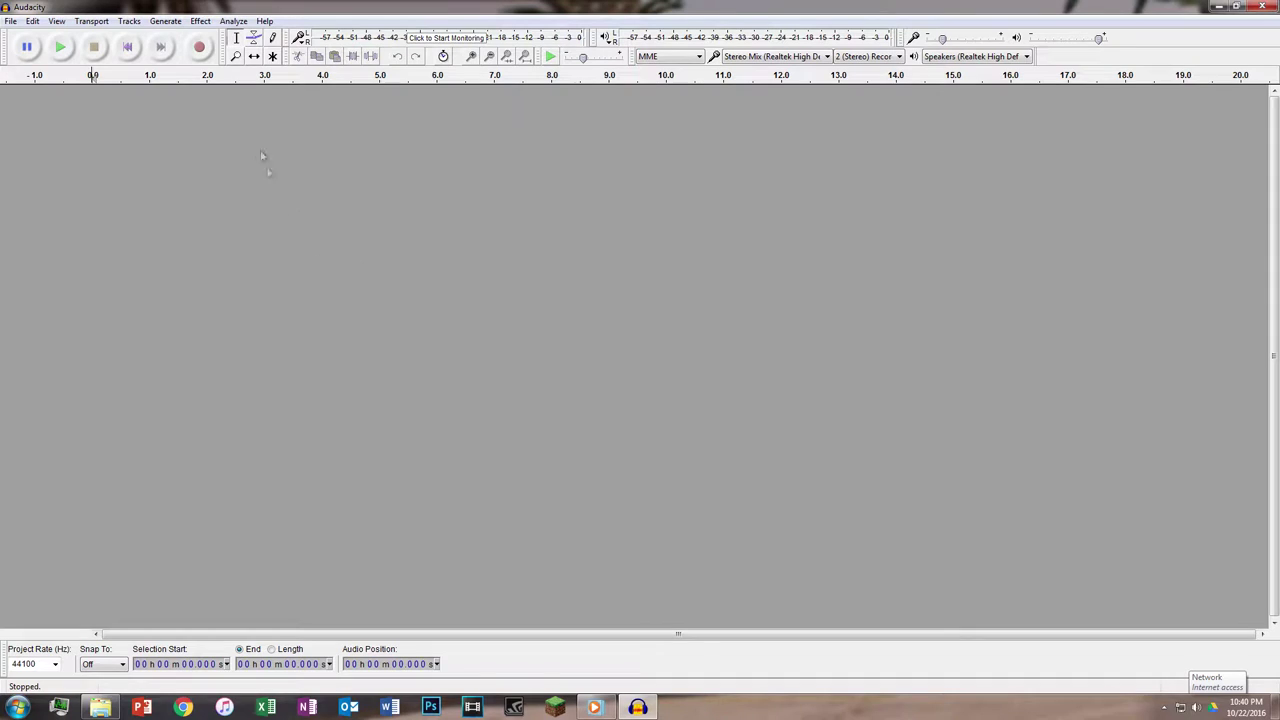
pyautogui.click(201, 21)
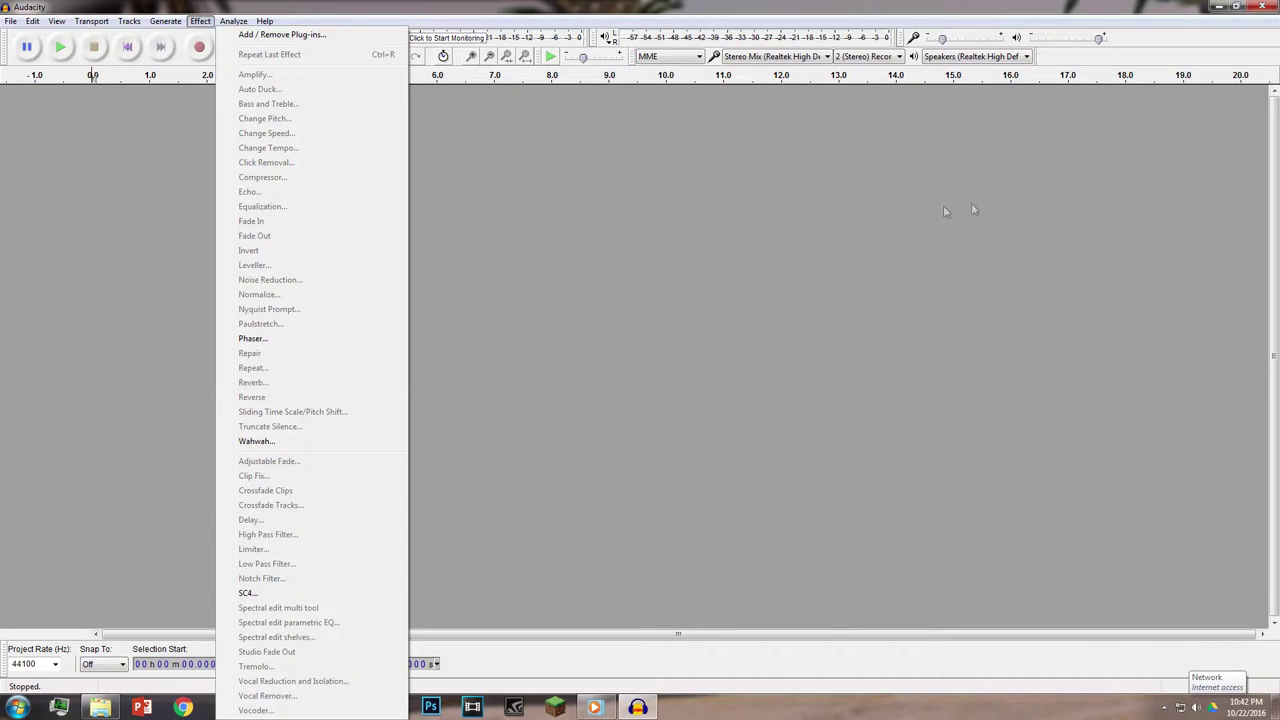
pyautogui.click(1002, 306)
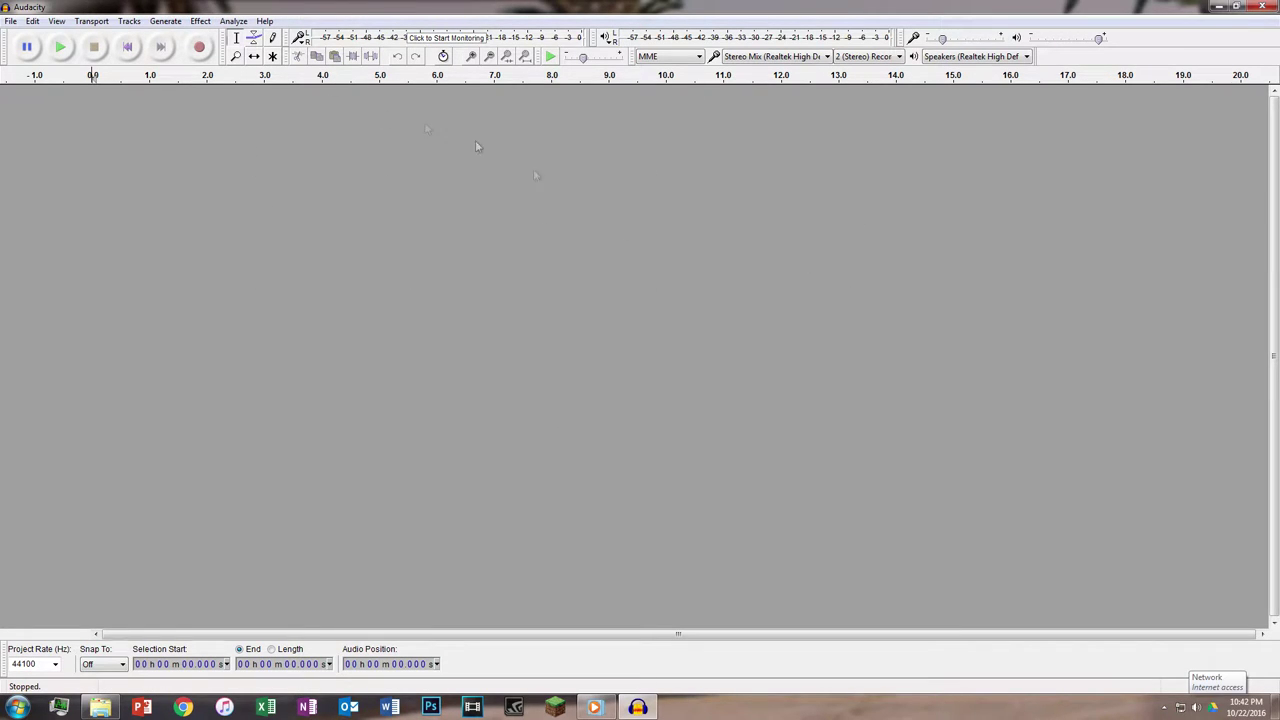
pyautogui.click(100, 707)
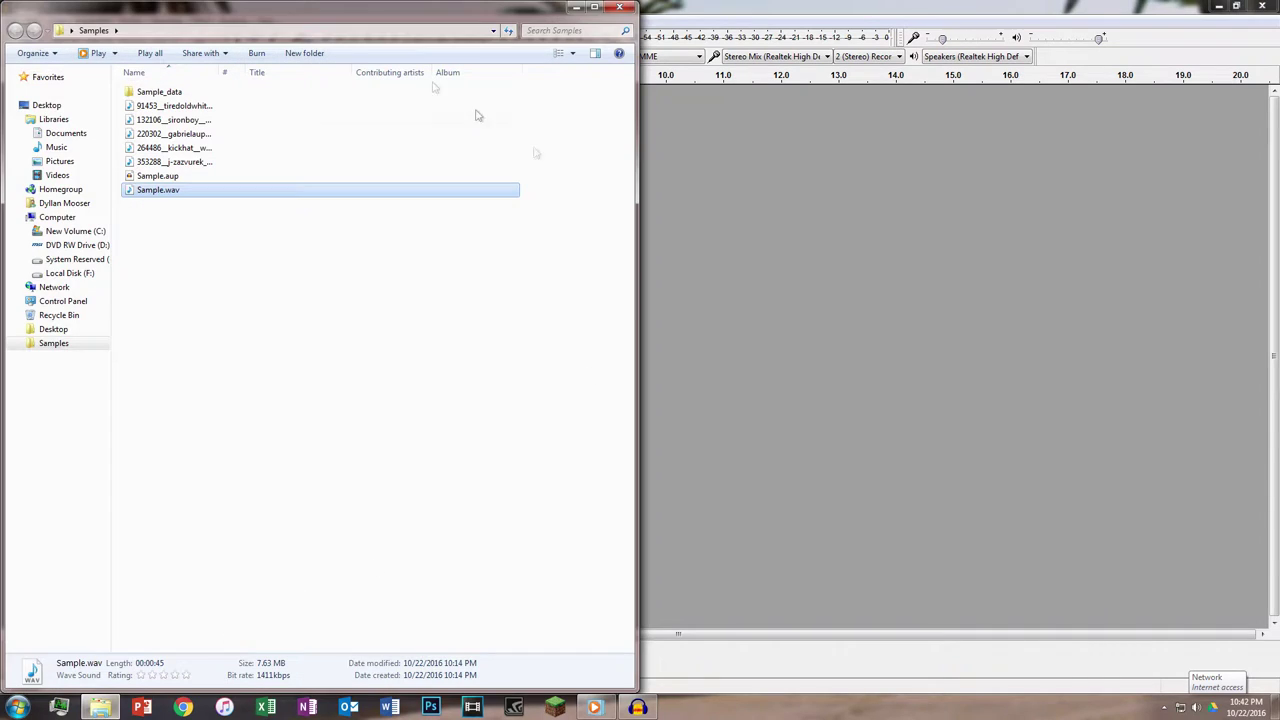
pyautogui.moveTo(240, 12); pyautogui.dragTo(1279, 150)
pyautogui.click(920, 189)
pyautogui.moveTo(846, 170); pyautogui.dragTo(828, 140)
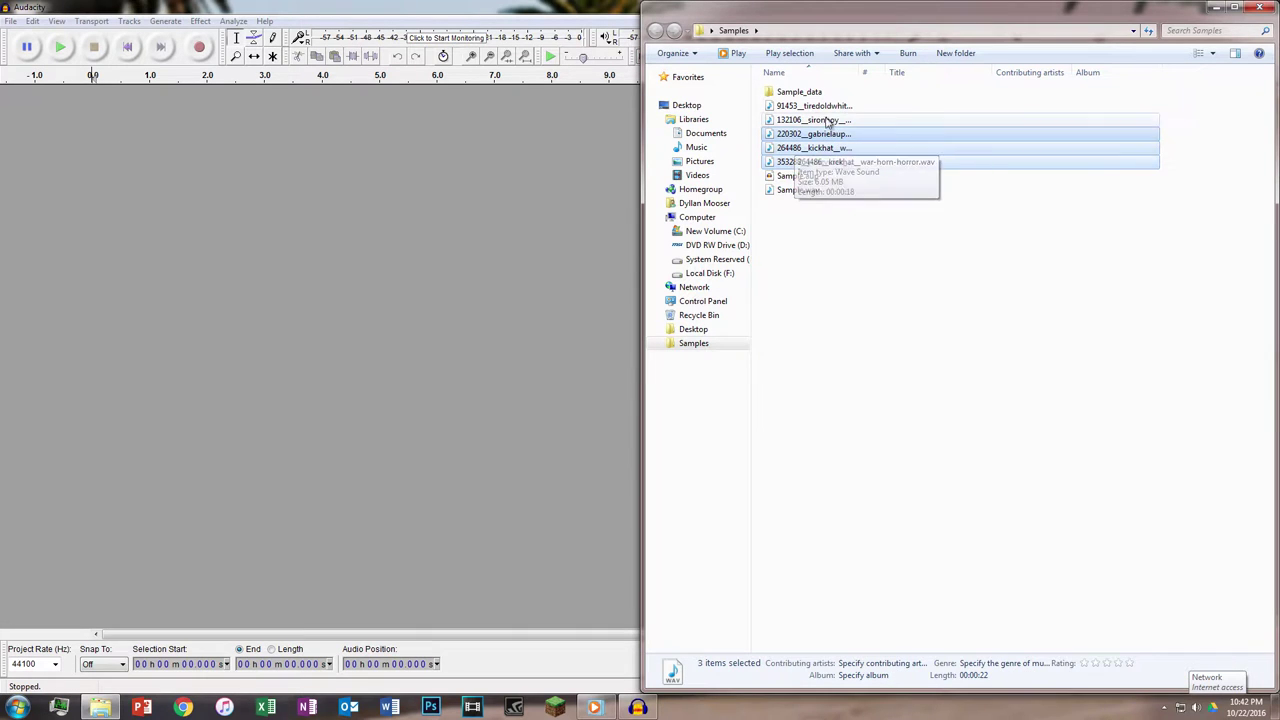
pyautogui.click(835, 106)
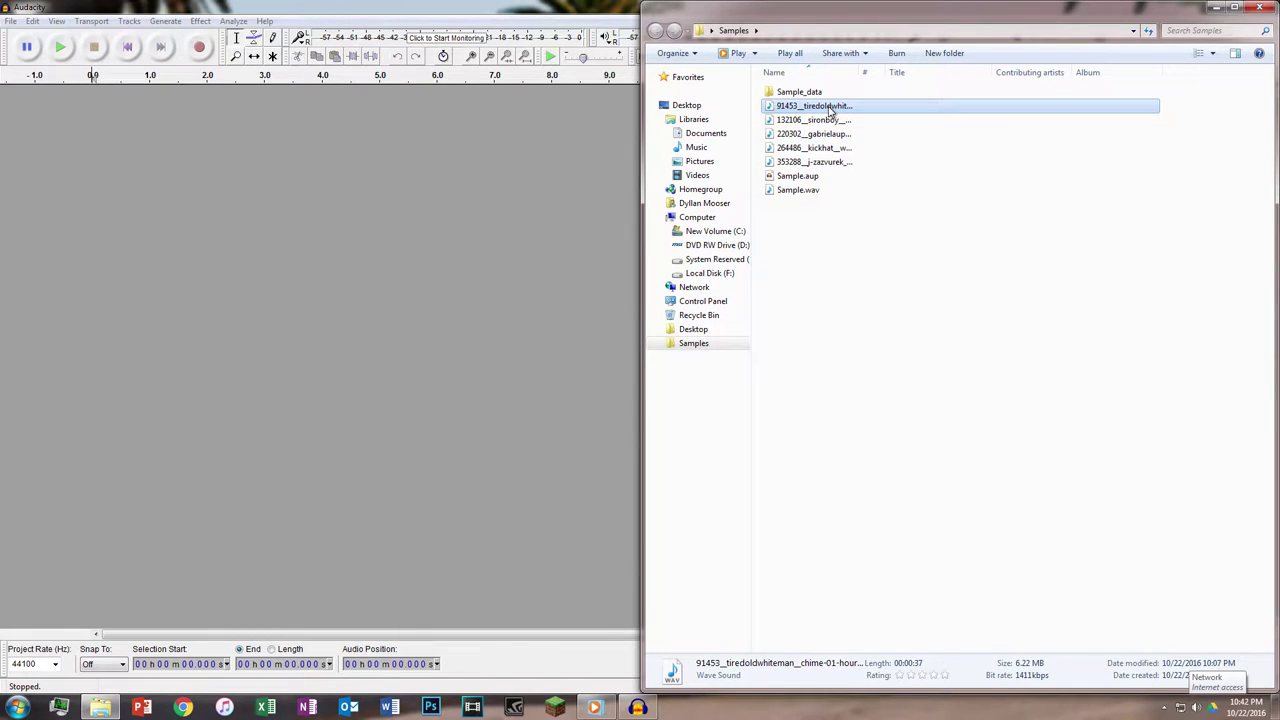
pyautogui.click(830, 120)
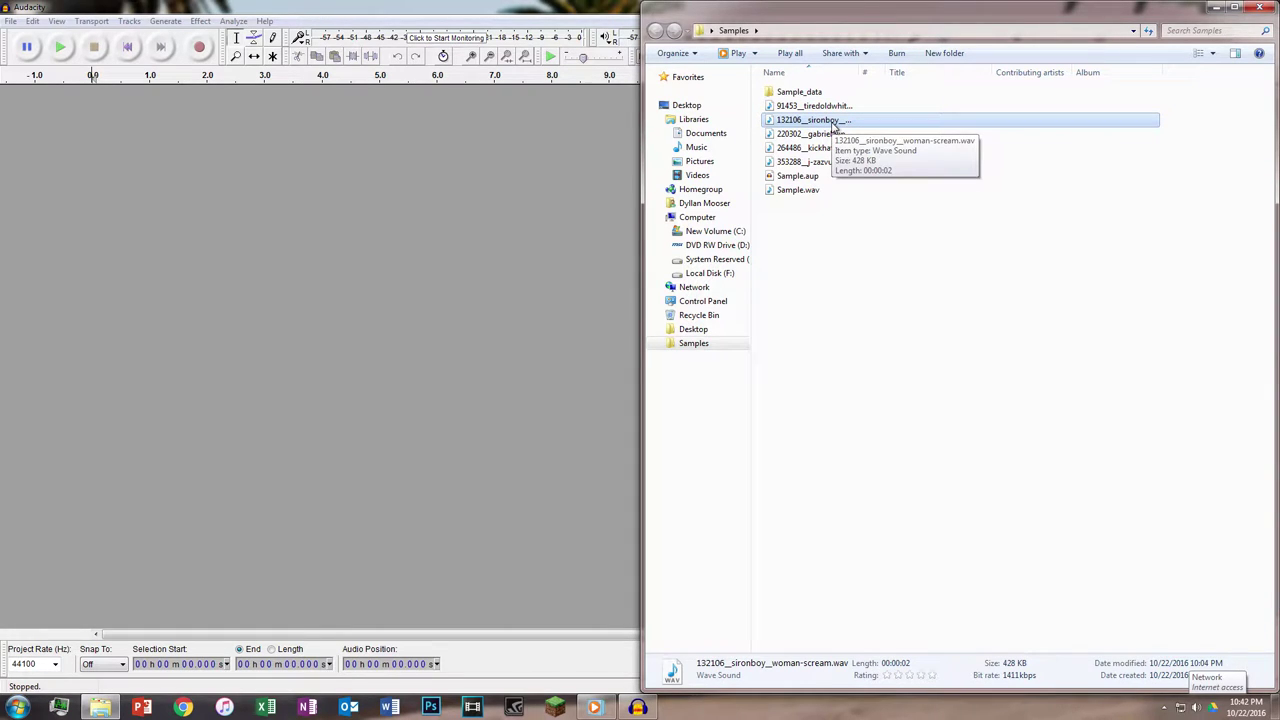
pyautogui.click(825, 136)
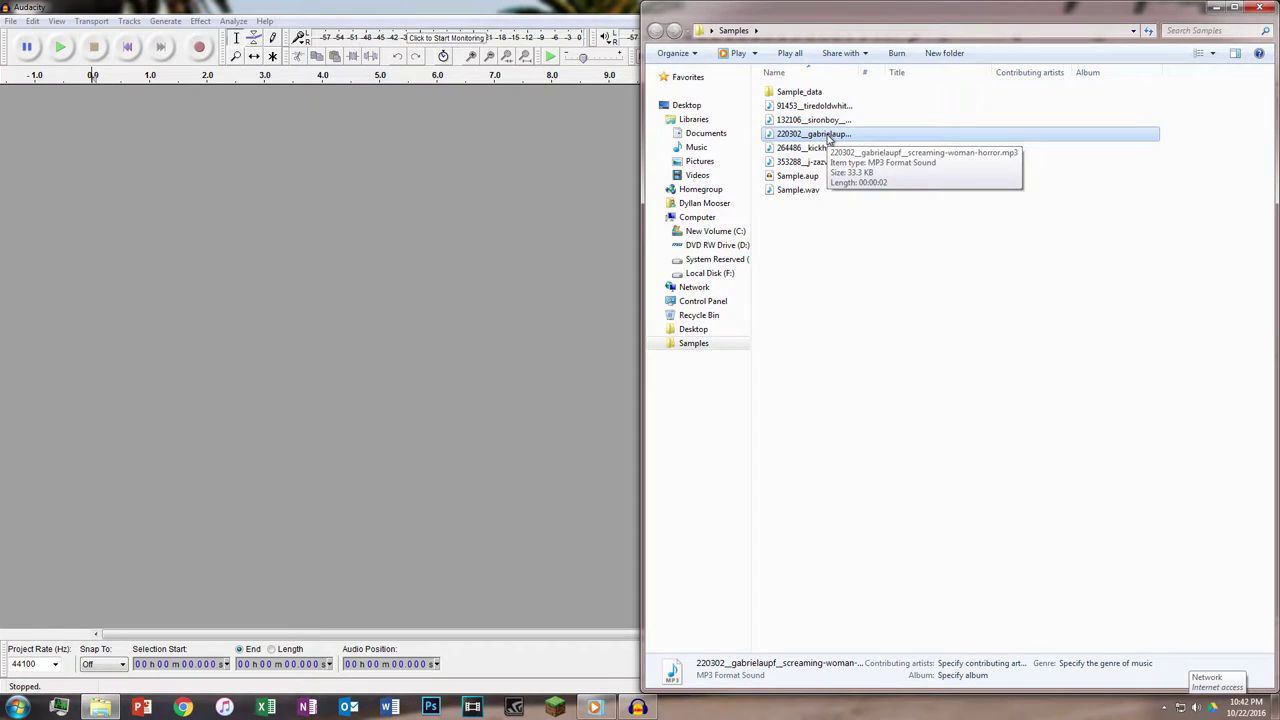
pyautogui.click(829, 147)
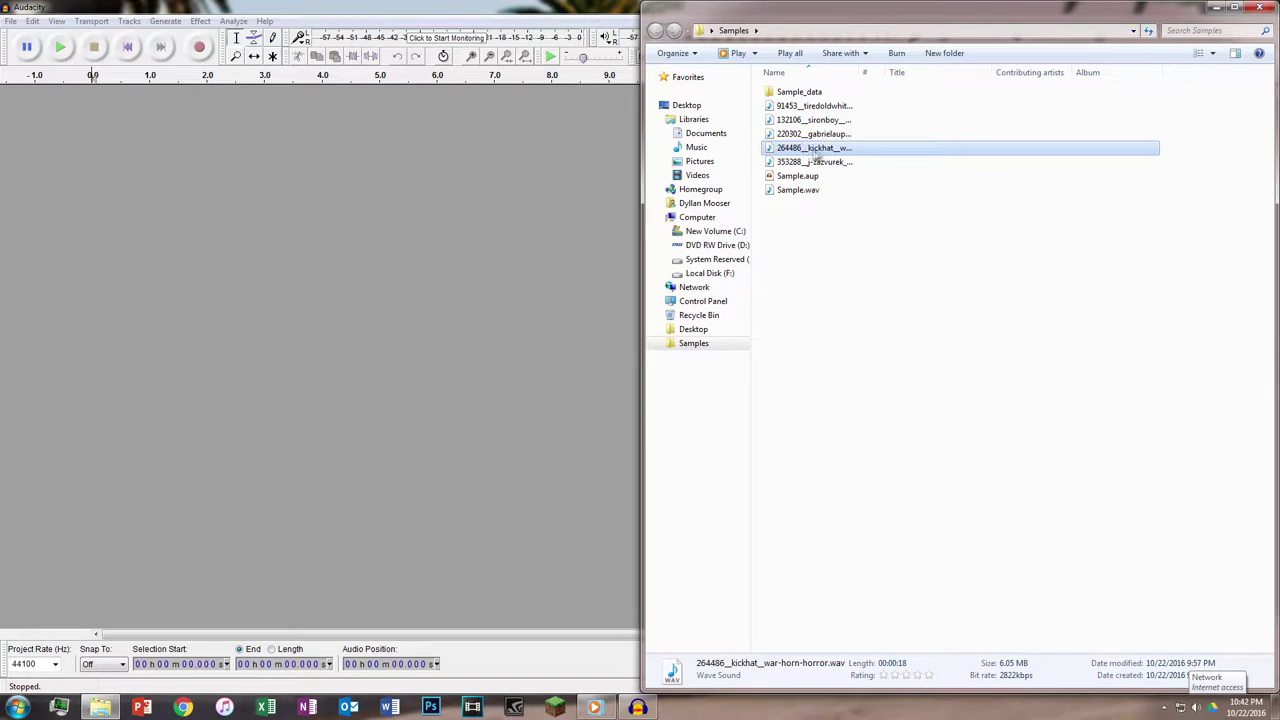
pyautogui.doubleClick(220, 7)
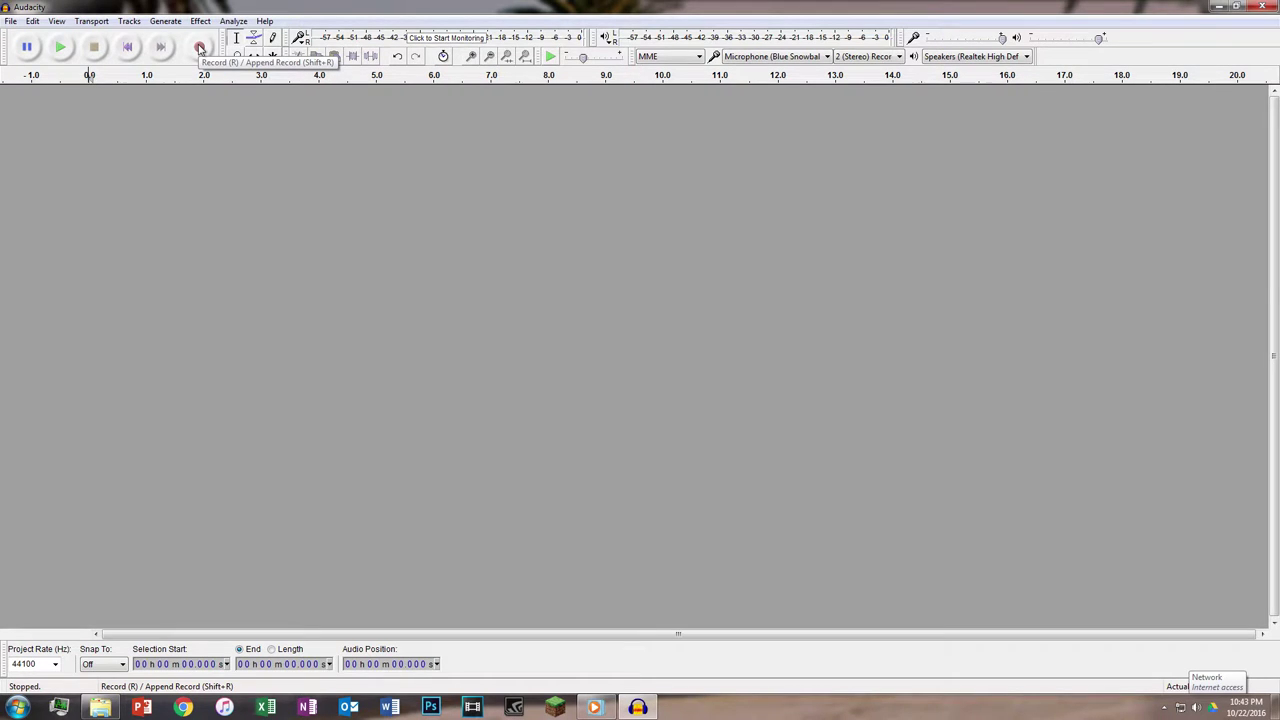
# Record a roughly 10-second stereo scream and select its quiet tail from about 4 s.
pyautogui.click(200, 48)
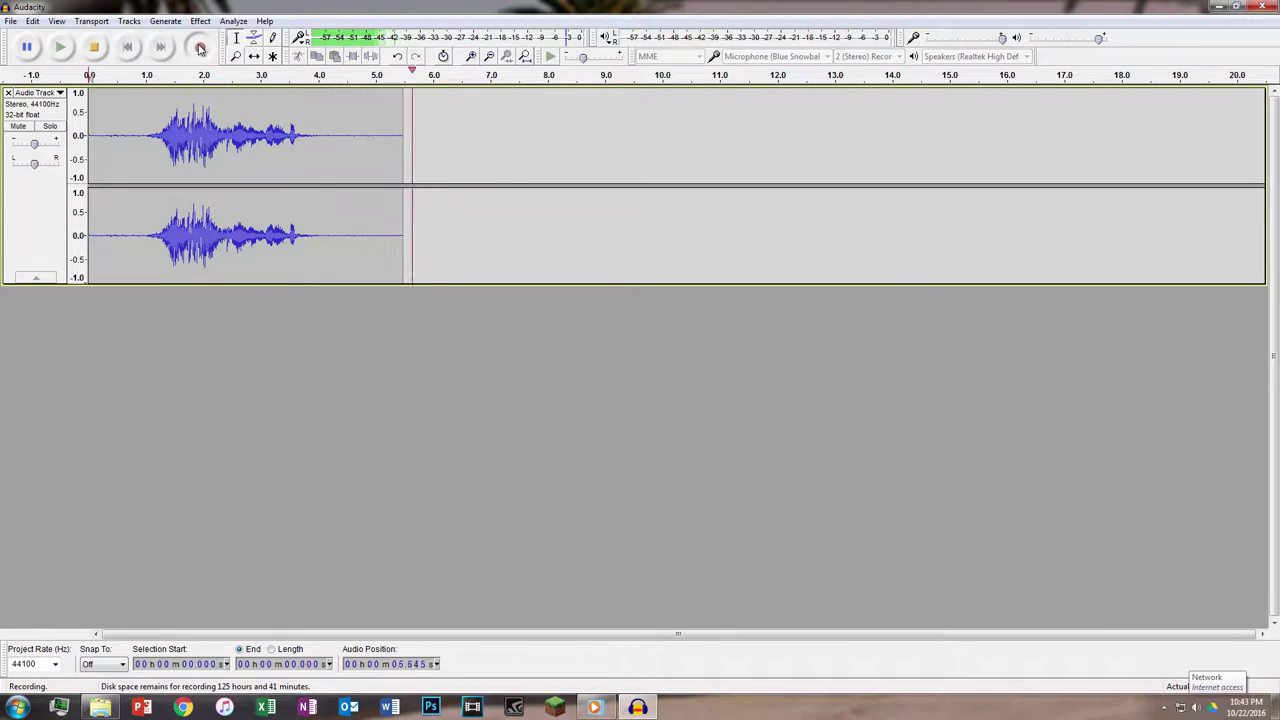
pyautogui.click(95, 47)
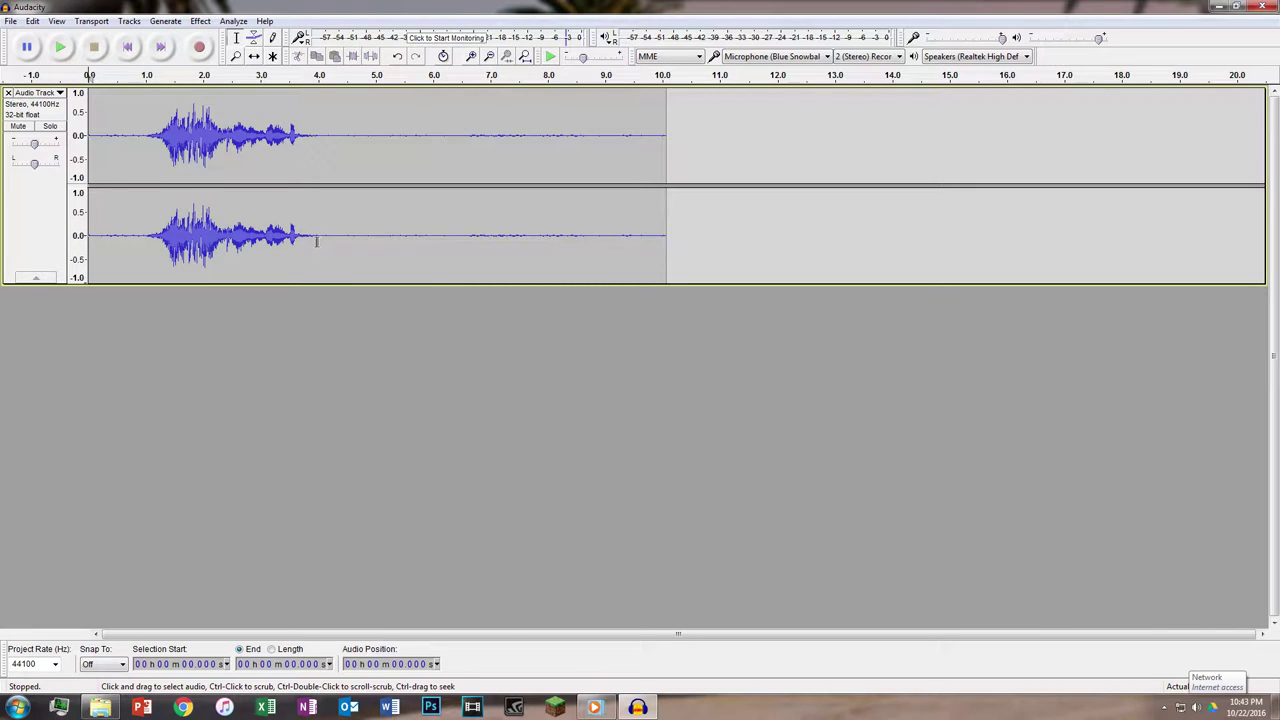
pyautogui.moveTo(323, 240); pyautogui.dragTo(667, 233)
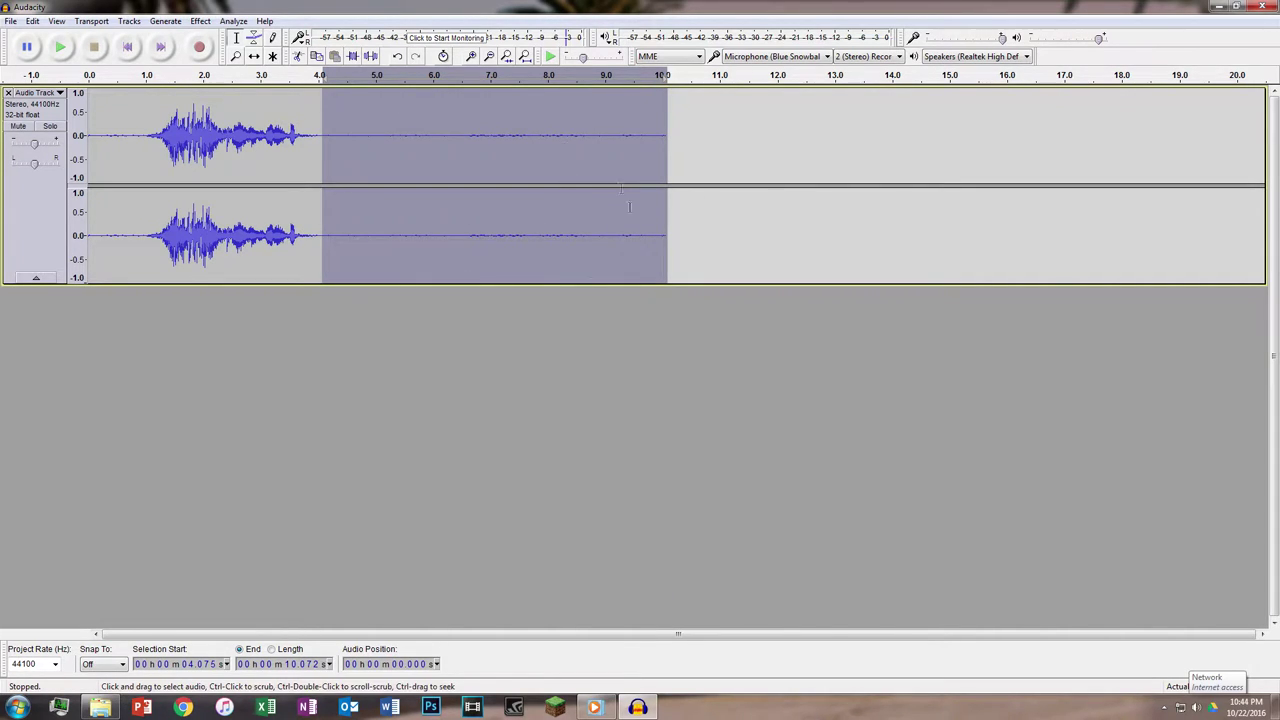
# Capture the quiet tail as the Noise Reduction noise profile.
pyautogui.click(200, 20)
pyautogui.press('Right')
pyautogui.press('Right')
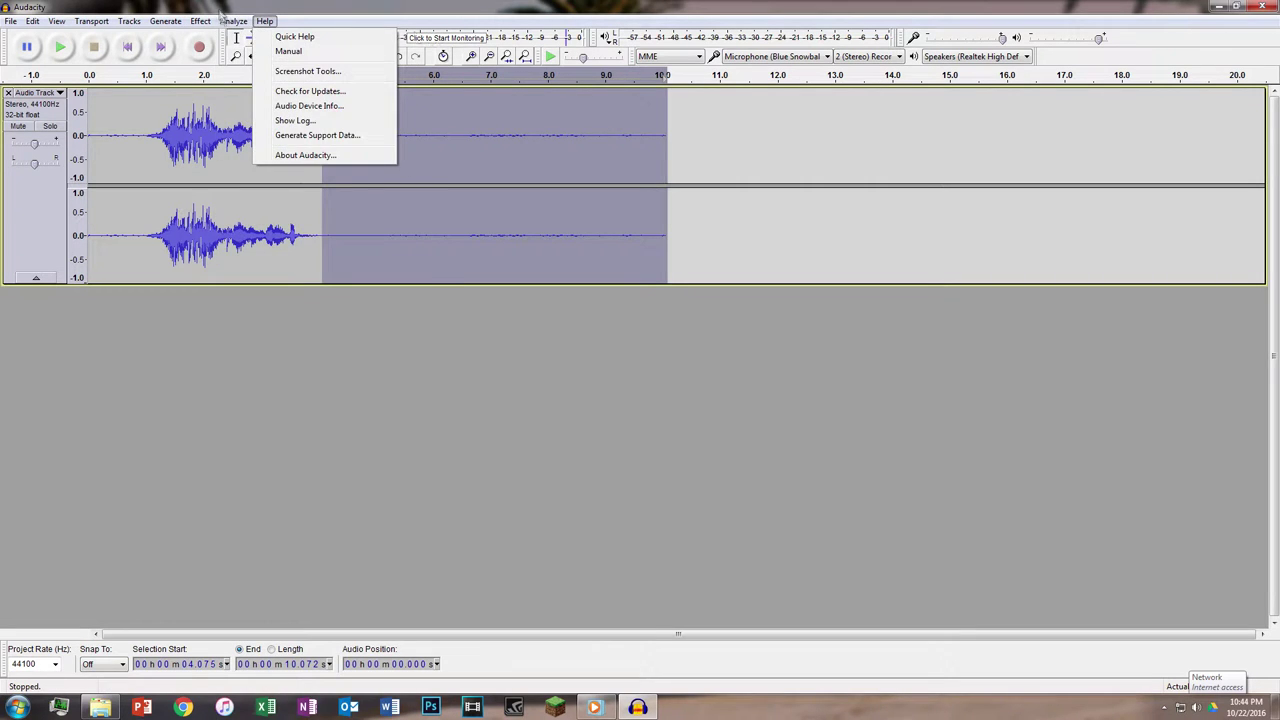
pyautogui.moveTo(200, 21)
pyautogui.click(255, 280)
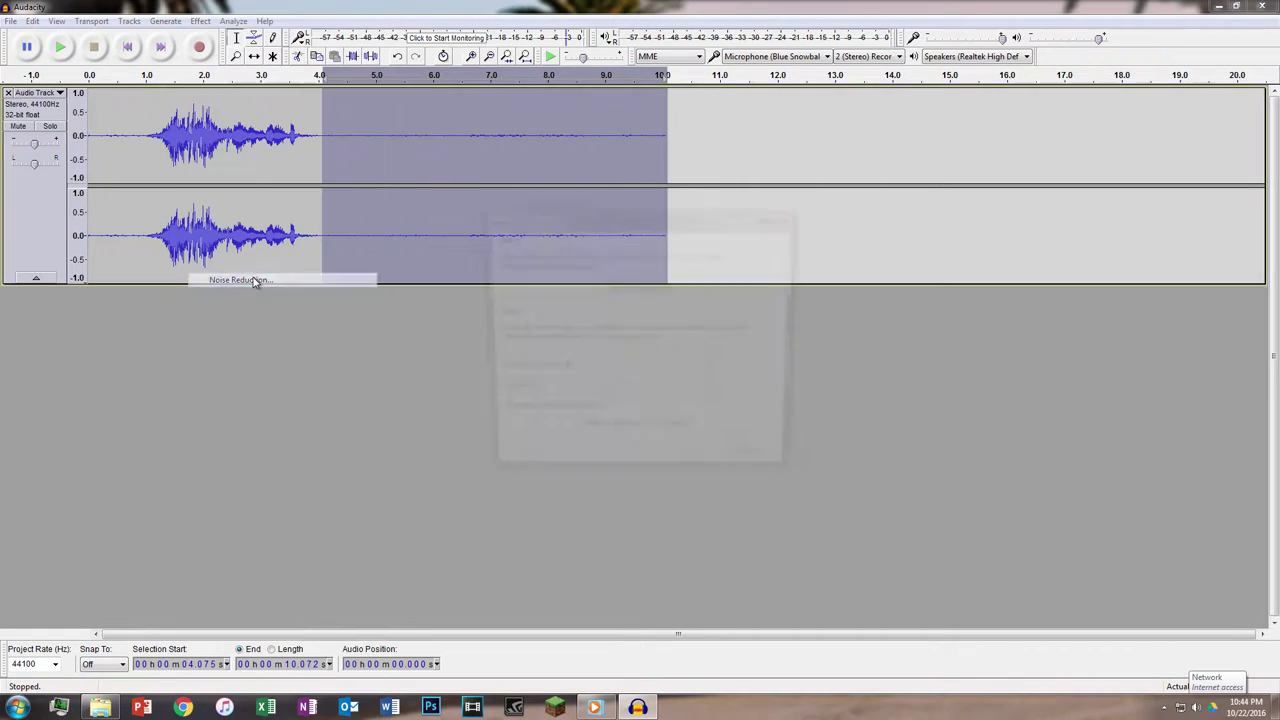
pyautogui.moveTo(571, 221); pyautogui.dragTo(885, 300)
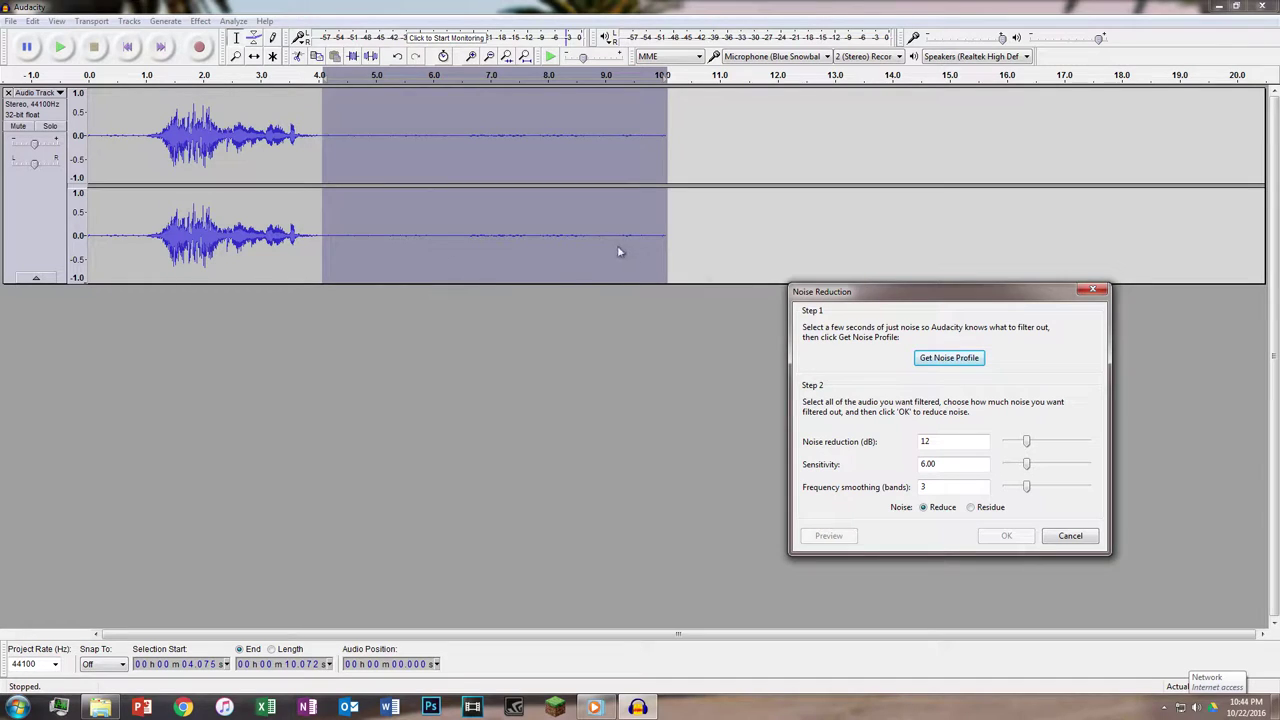
pyautogui.click(949, 358)
# Apply Noise Reduction to the whole recorded scream clip.
pyautogui.click(281, 216)
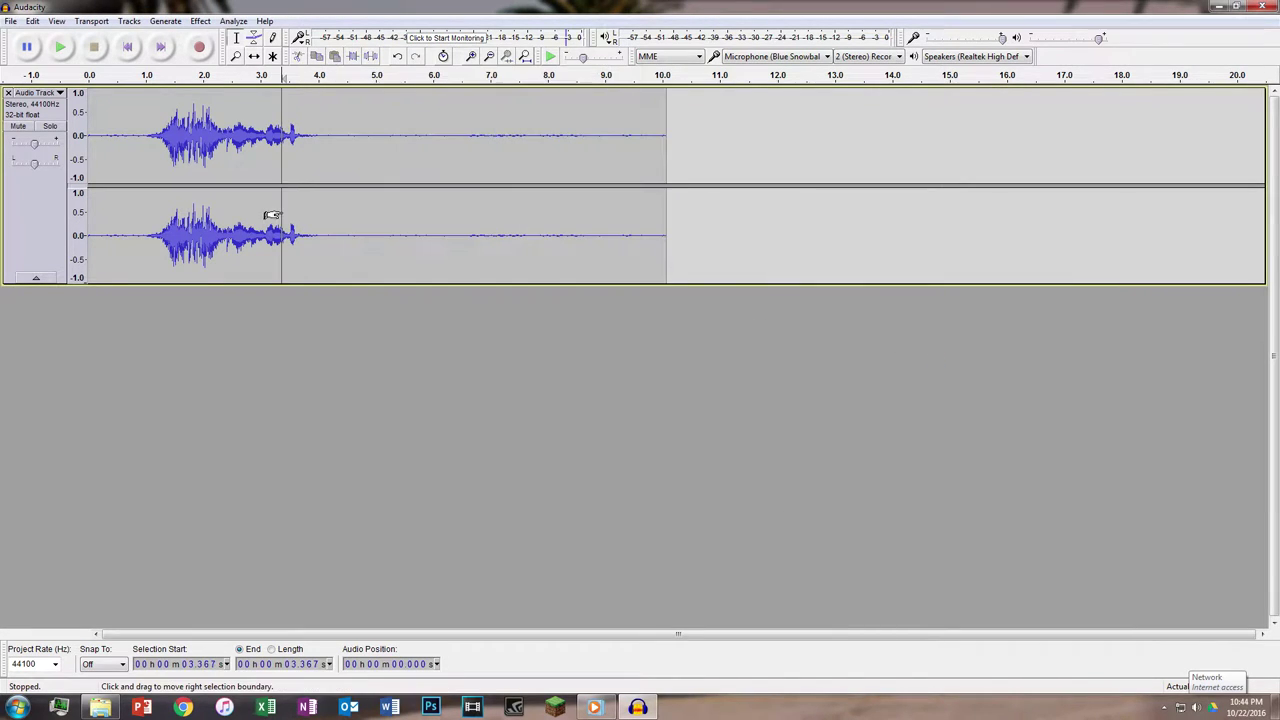
pyautogui.doubleClick(304, 209)
pyautogui.click(200, 21)
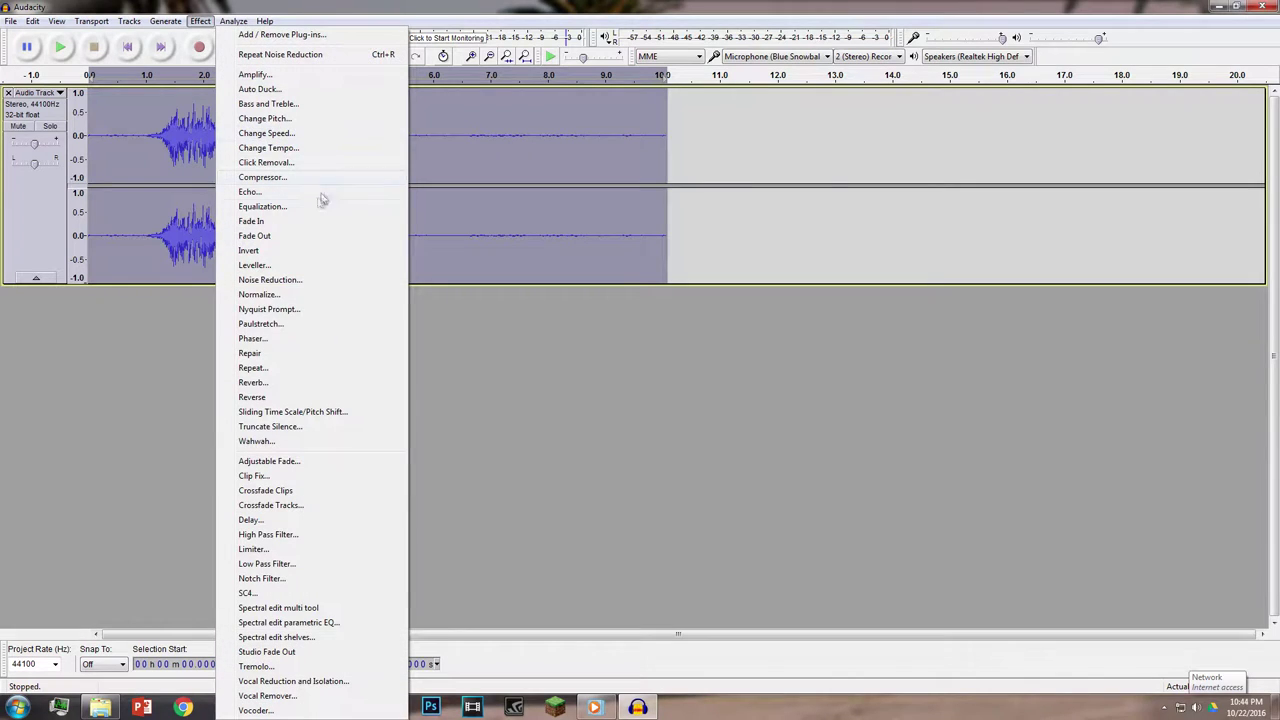
pyautogui.click(299, 282)
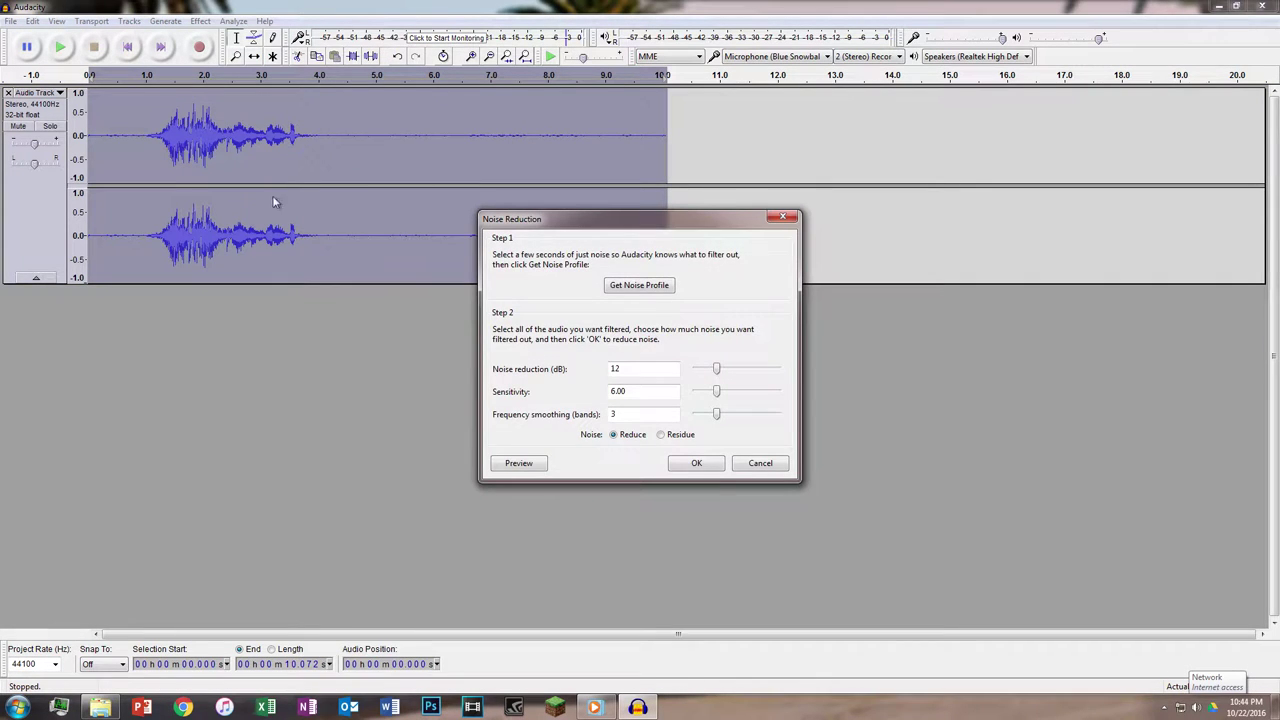
pyautogui.click(696, 464)
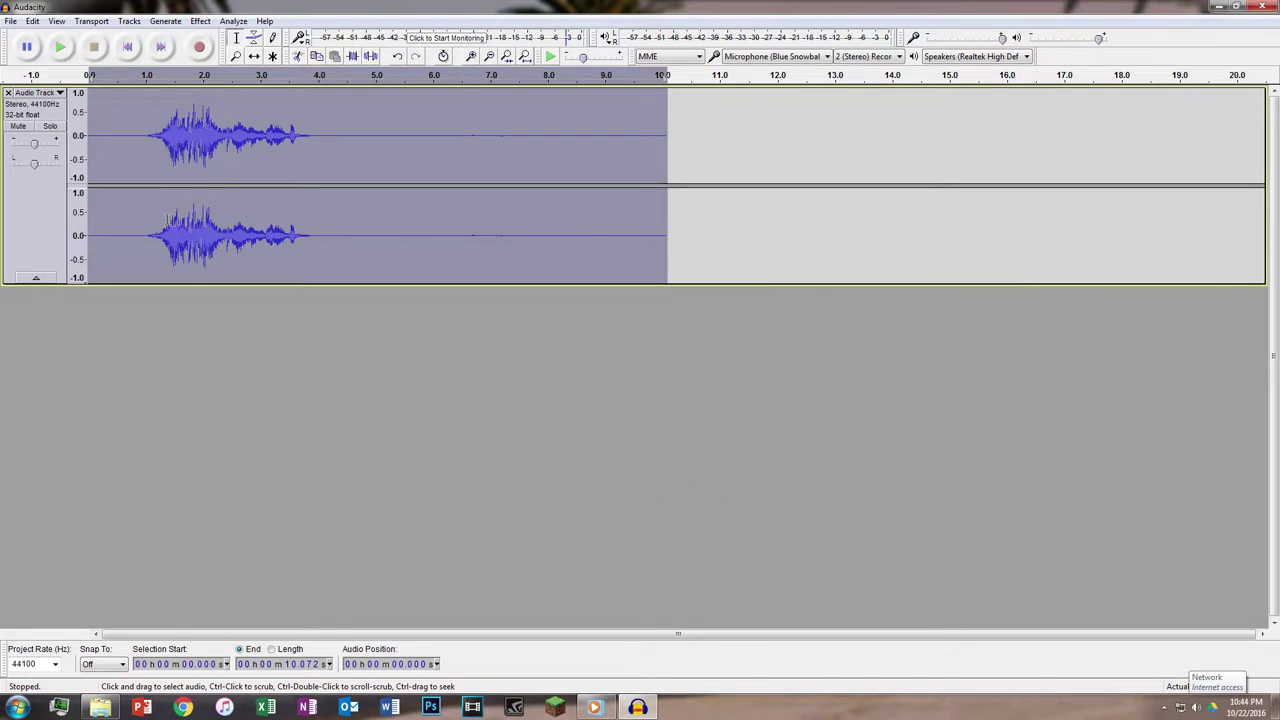
pyautogui.click(204, 230)
# Delete the silent tail from 4.11 s to 10.31 s and the silence before the scream.
pyautogui.moveTo(324, 156); pyautogui.dragTo(679, 155)
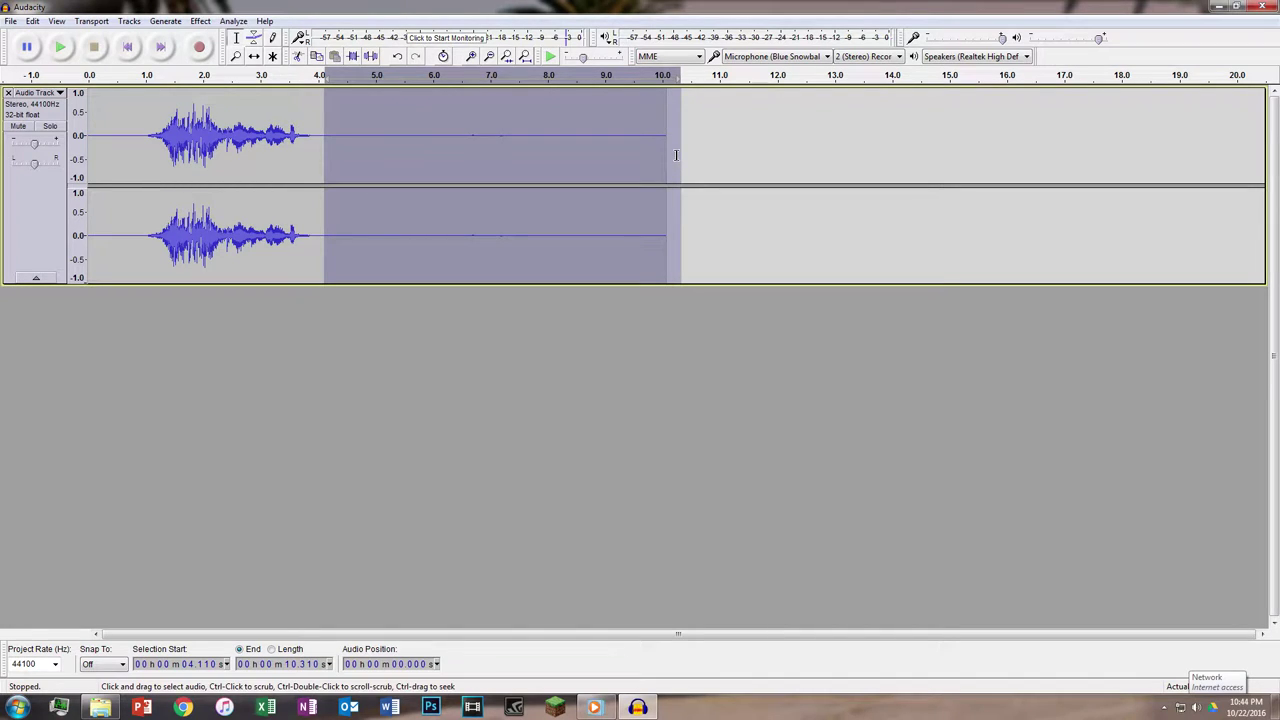
pyautogui.press('Delete')
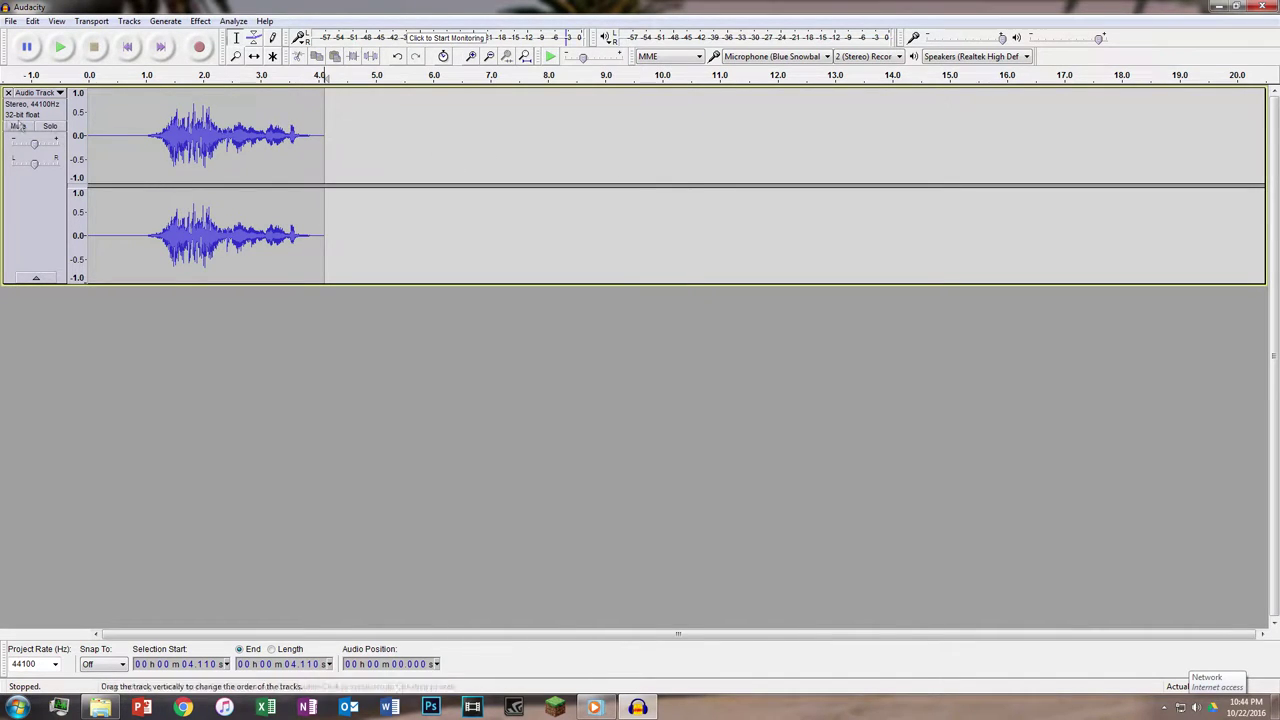
pyautogui.moveTo(134, 148); pyautogui.dragTo(87, 148)
pyautogui.press('Delete')
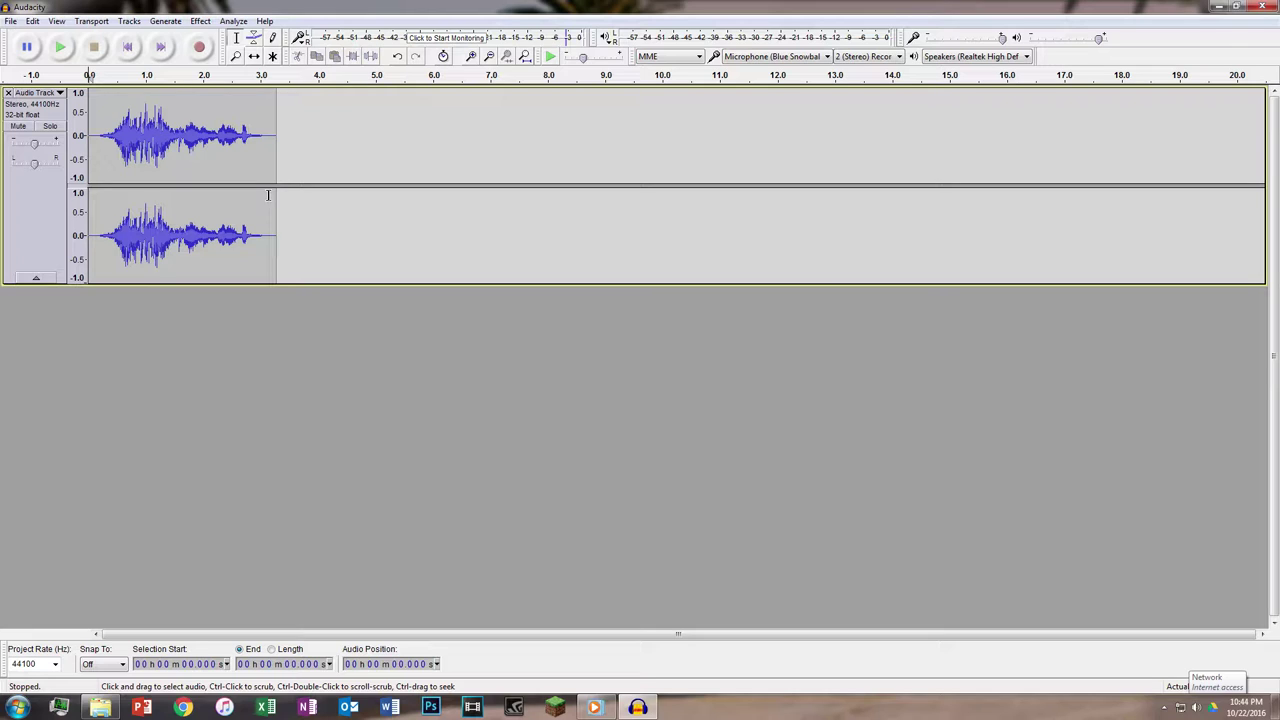
pyautogui.click(61, 48)
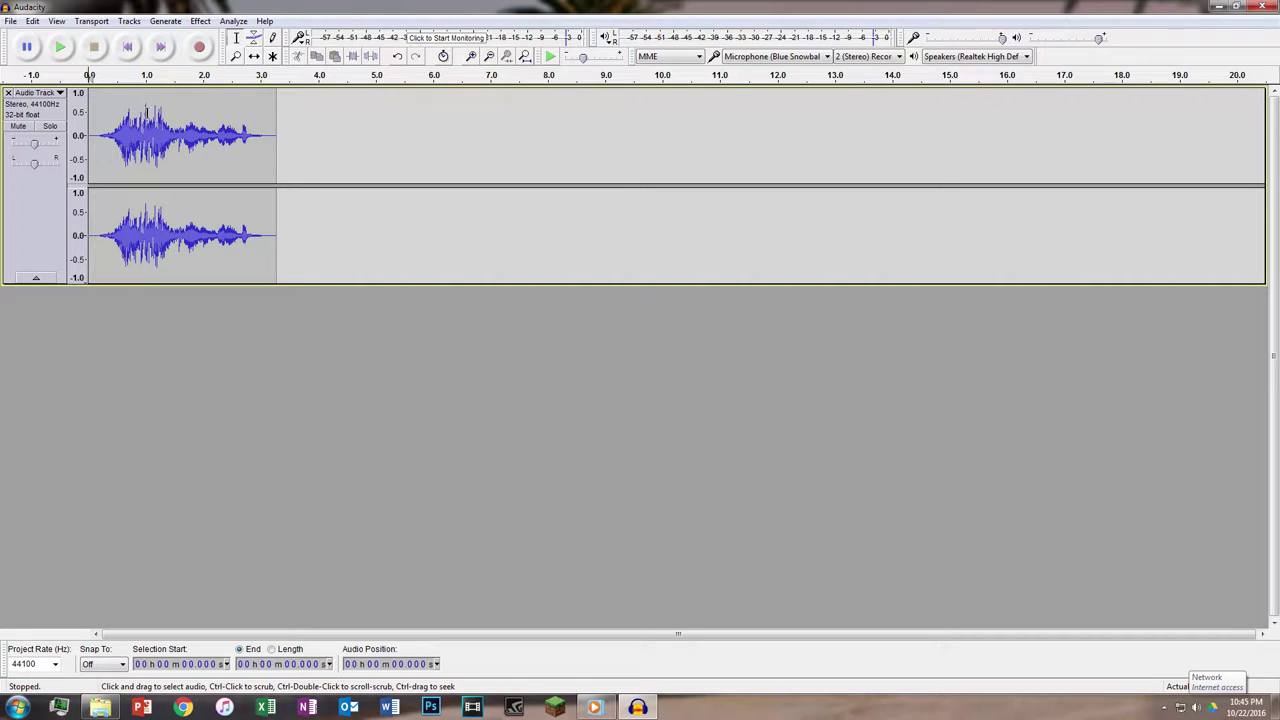
pyautogui.doubleClick(147, 113)
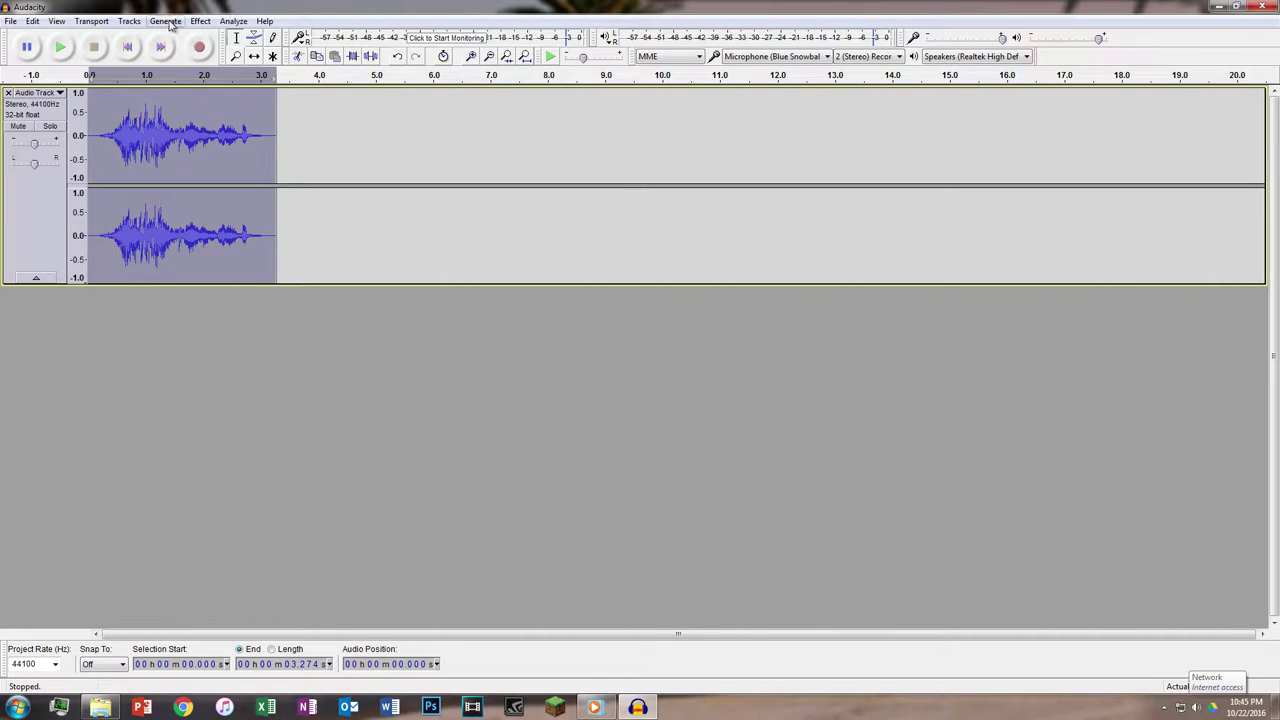
# Amplify the scream clip by -4.3 dB.
pyautogui.click(200, 21)
pyautogui.click(245, 77)
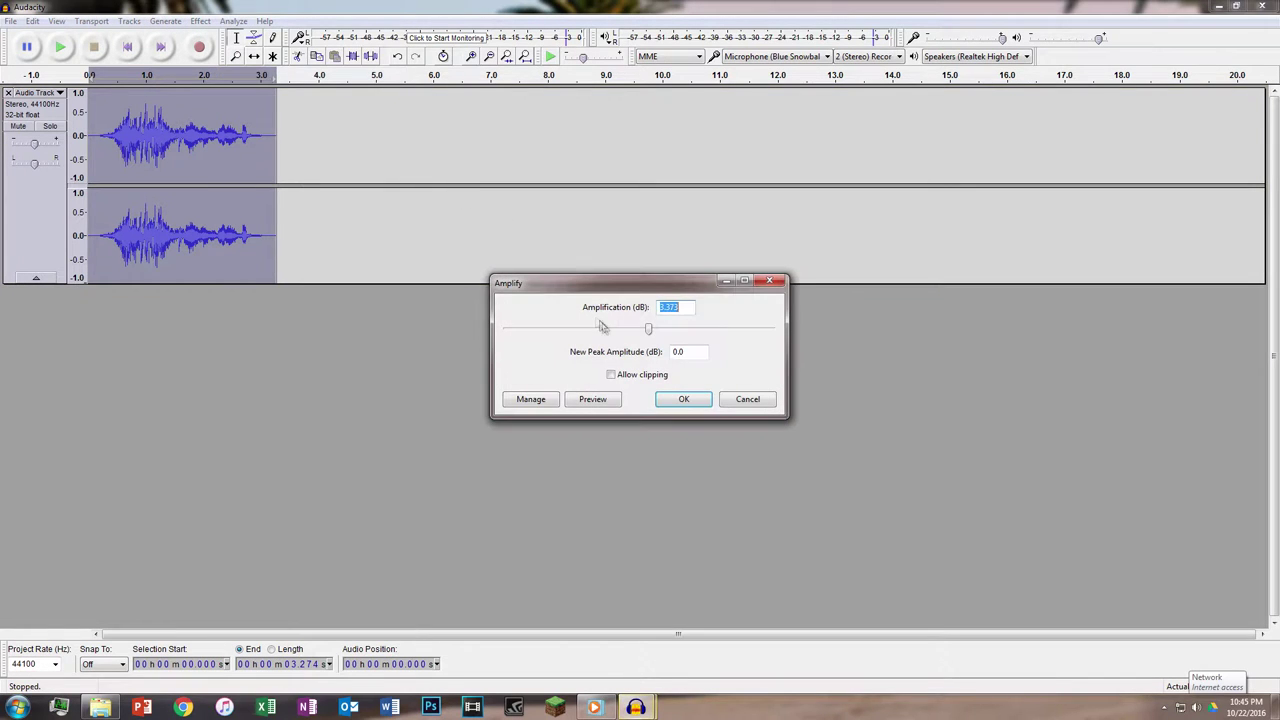
pyautogui.moveTo(648, 336); pyautogui.dragTo(631, 334)
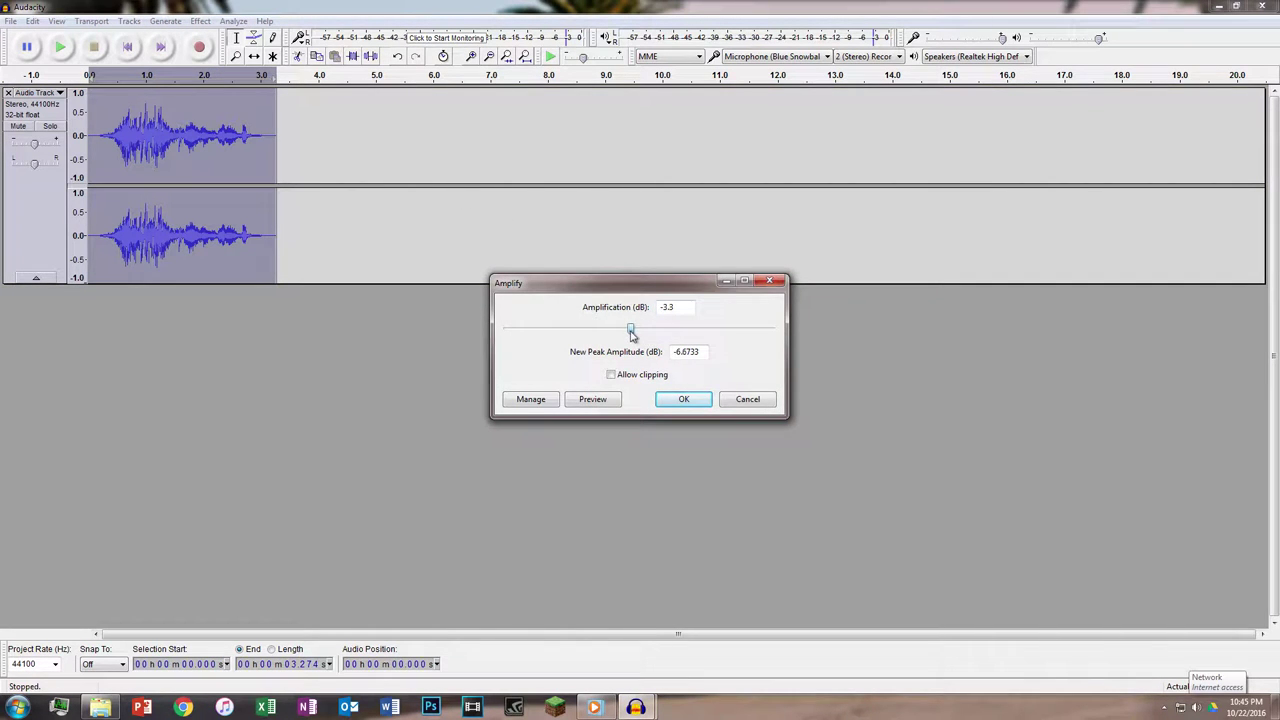
pyautogui.click(666, 399)
# Apply Reverb with default settings to the scream clip.
pyautogui.click(200, 21)
pyautogui.moveTo(233, 21)
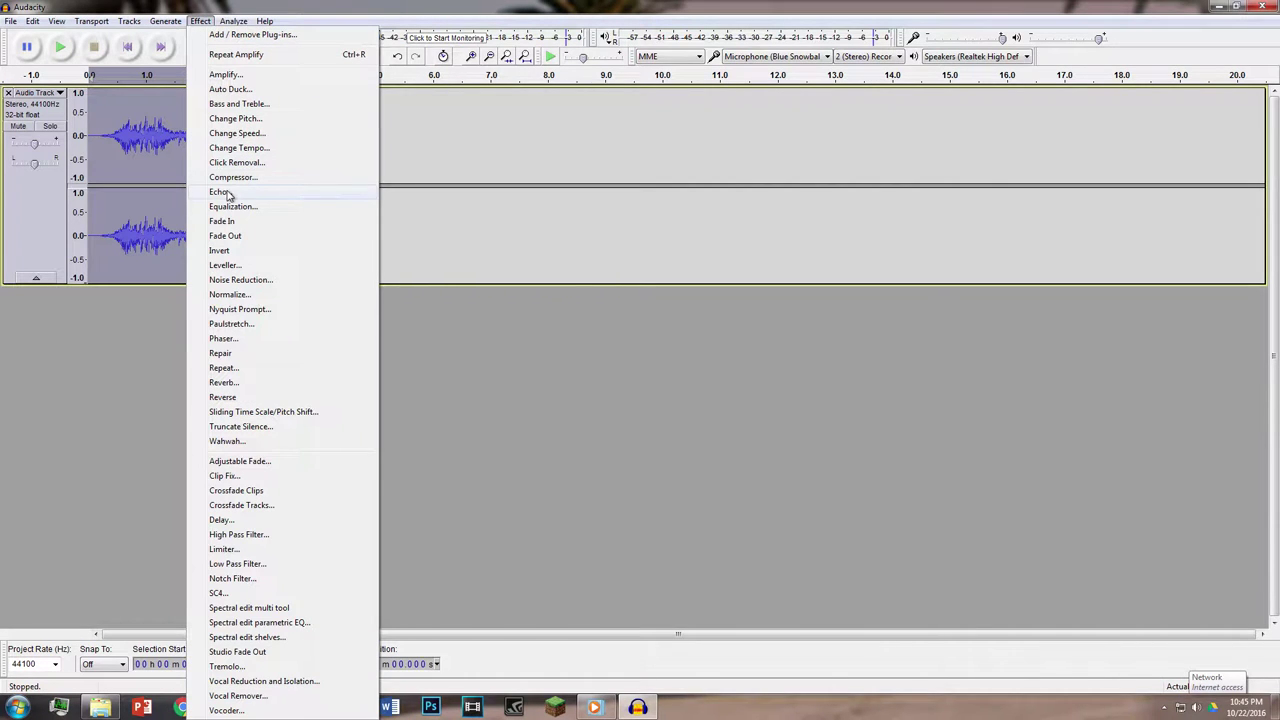
pyautogui.click(244, 382)
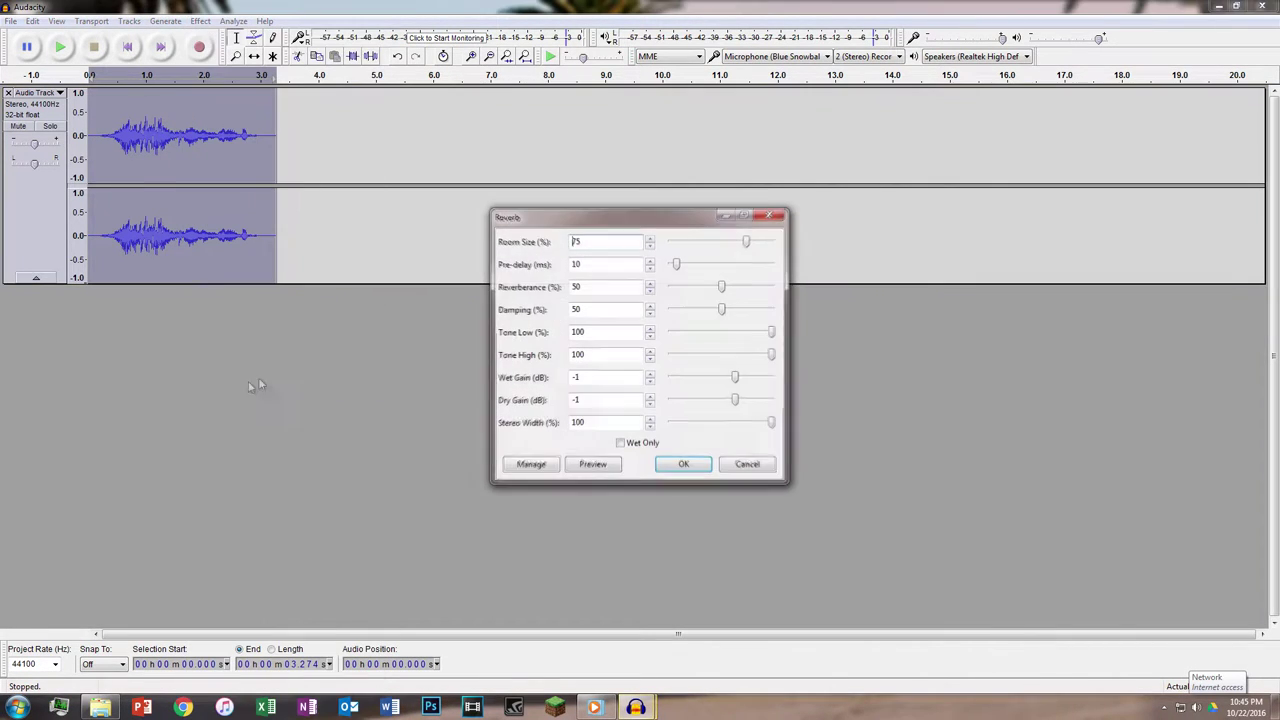
pyautogui.click(684, 468)
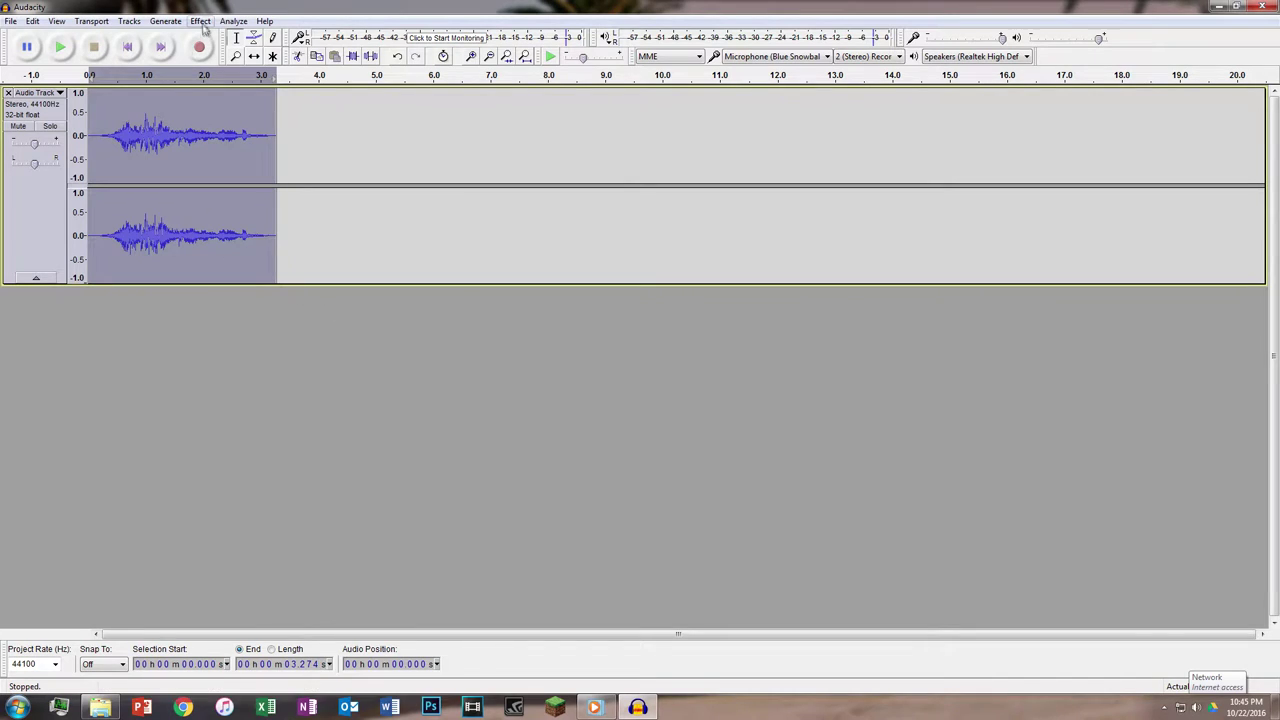
# Apply Bass and Treble with bass boosted to 8.7 dB to the clip.
pyautogui.click(200, 21)
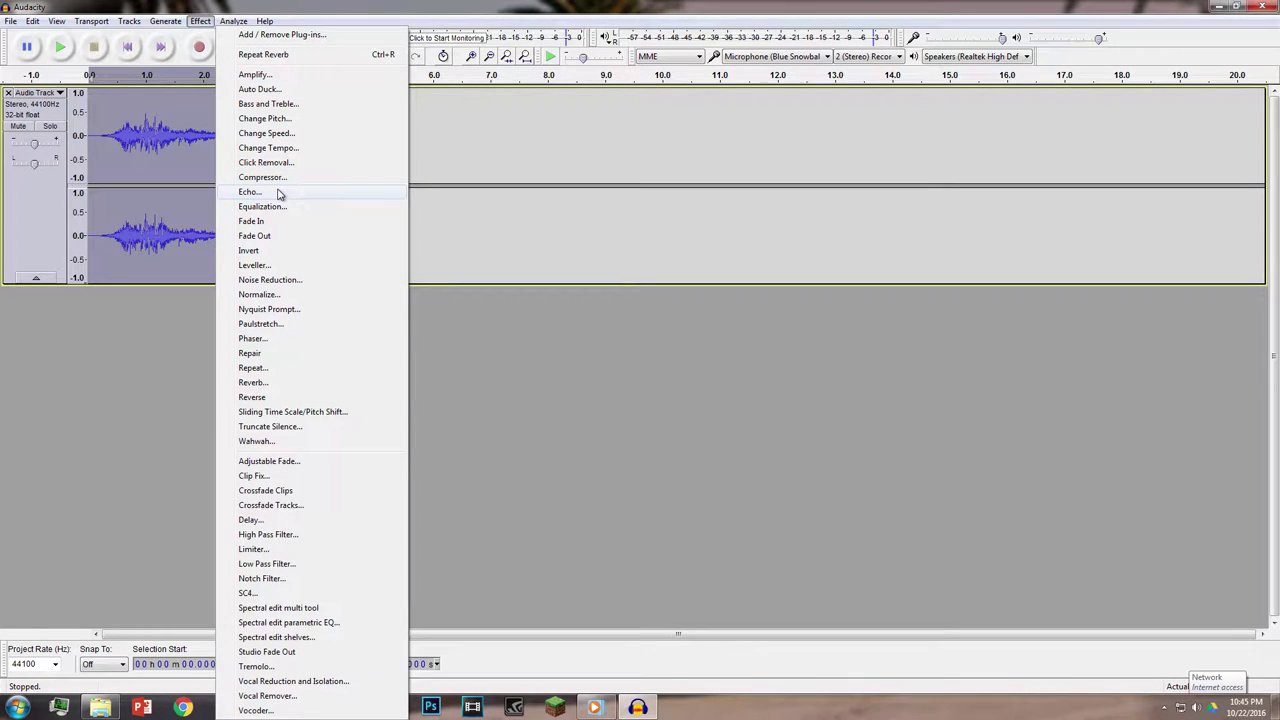
pyautogui.click(288, 105)
pyautogui.click(752, 311)
pyautogui.moveTo(752, 311); pyautogui.dragTo(683, 317)
pyautogui.moveTo(683, 317); pyautogui.dragTo(710, 315)
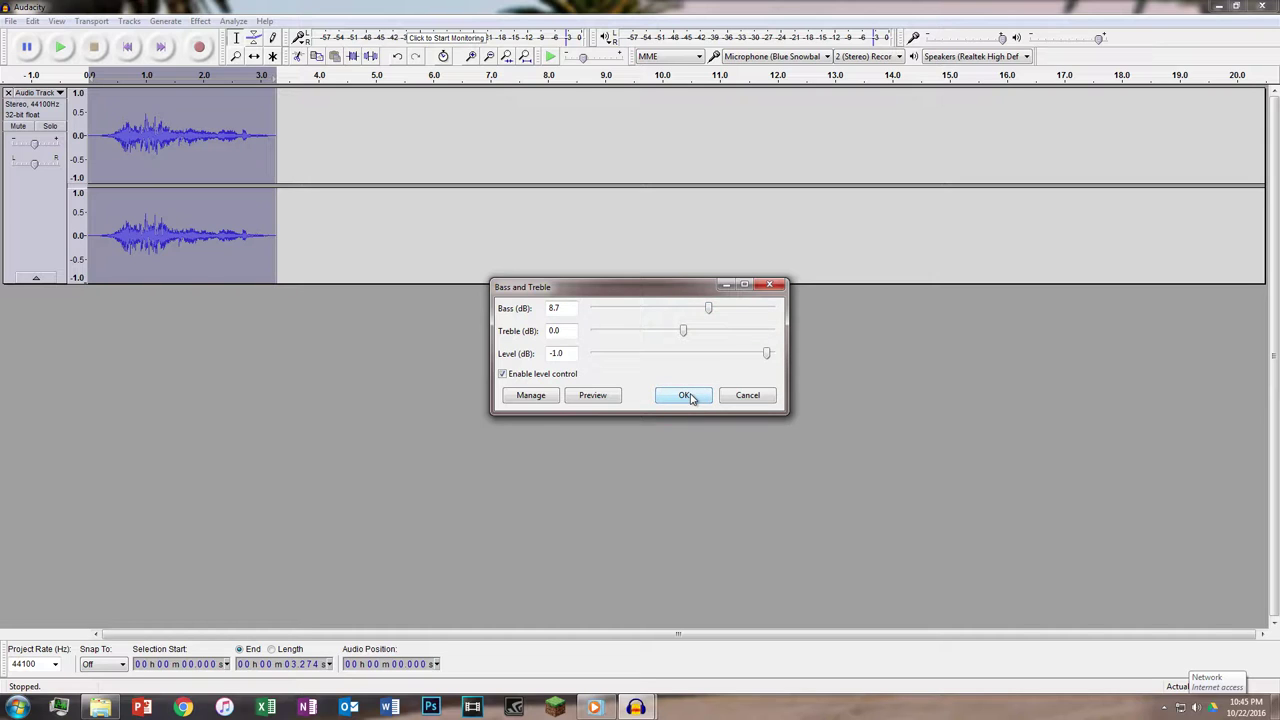
pyautogui.click(686, 396)
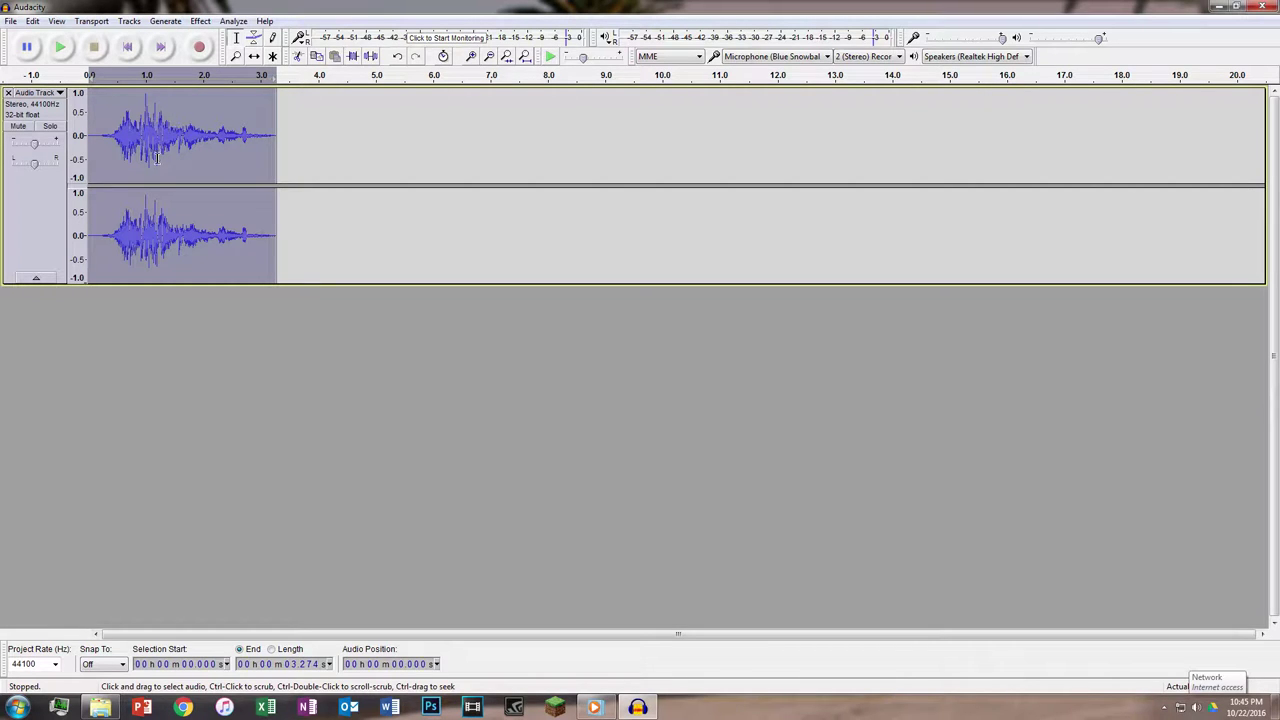
pyautogui.click(213, 174)
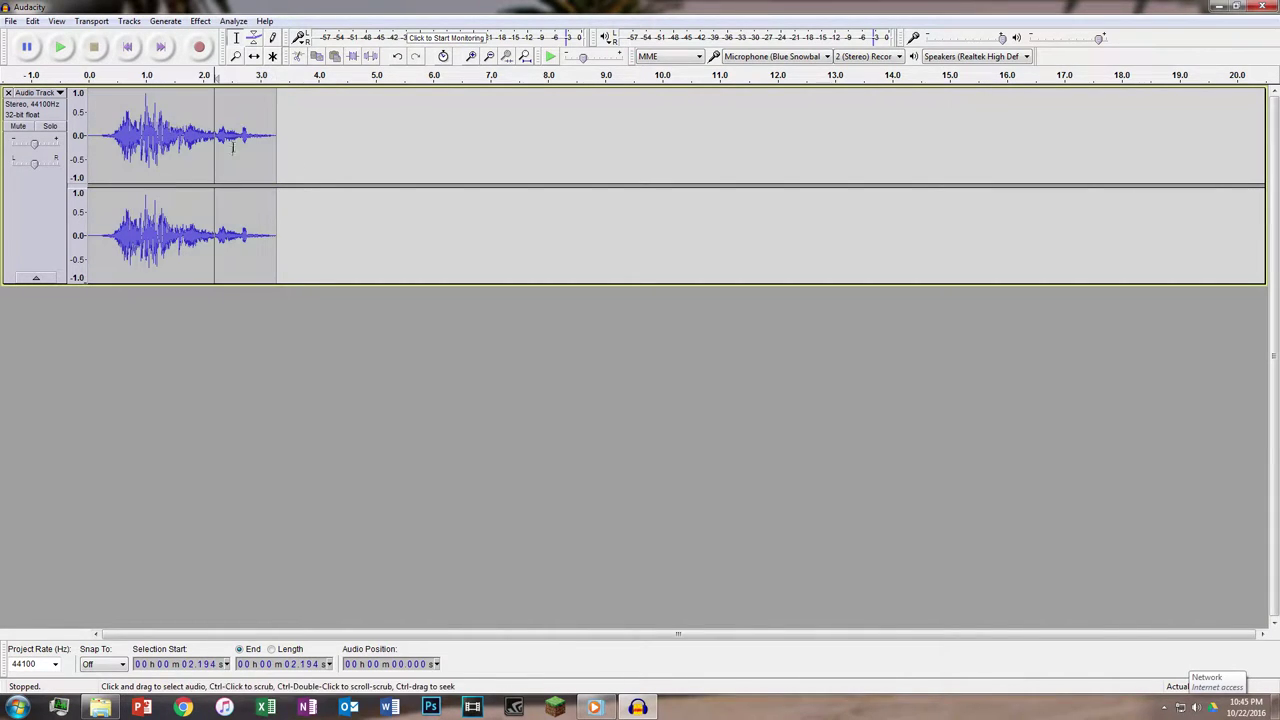
pyautogui.moveTo(99, 149); pyautogui.dragTo(286, 150)
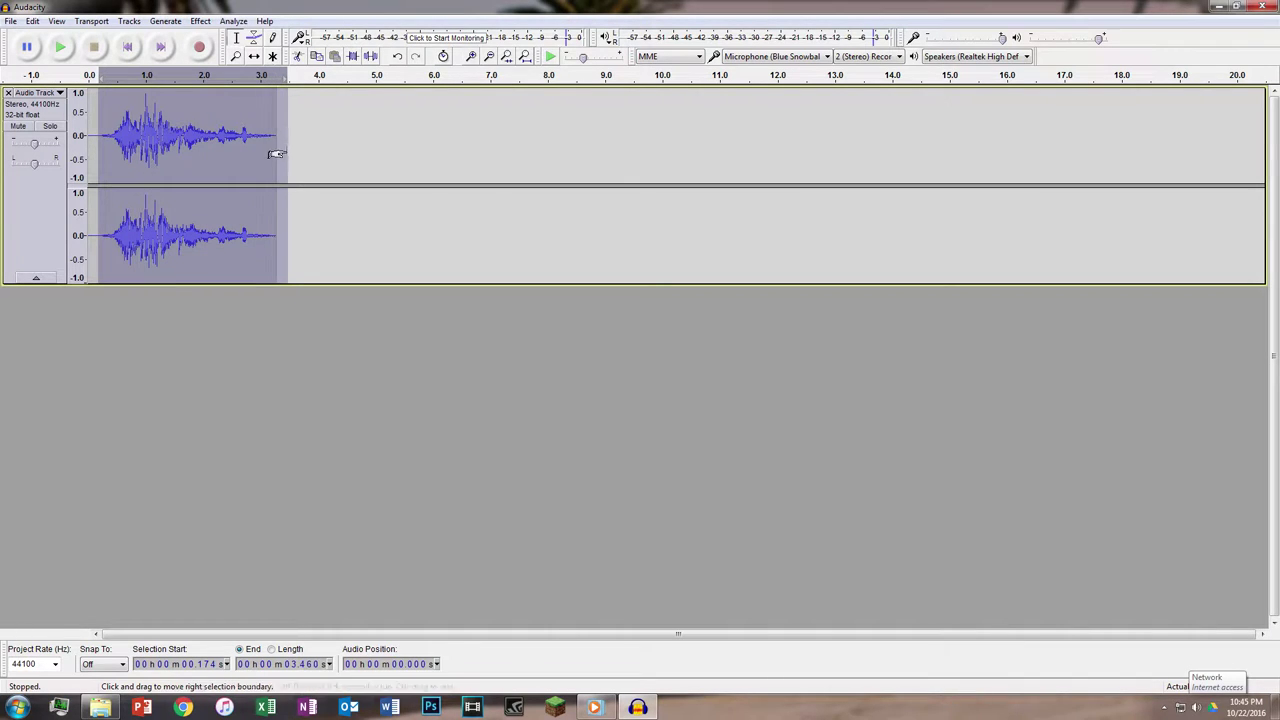
pyautogui.click(205, 145)
pyautogui.click(866, 56)
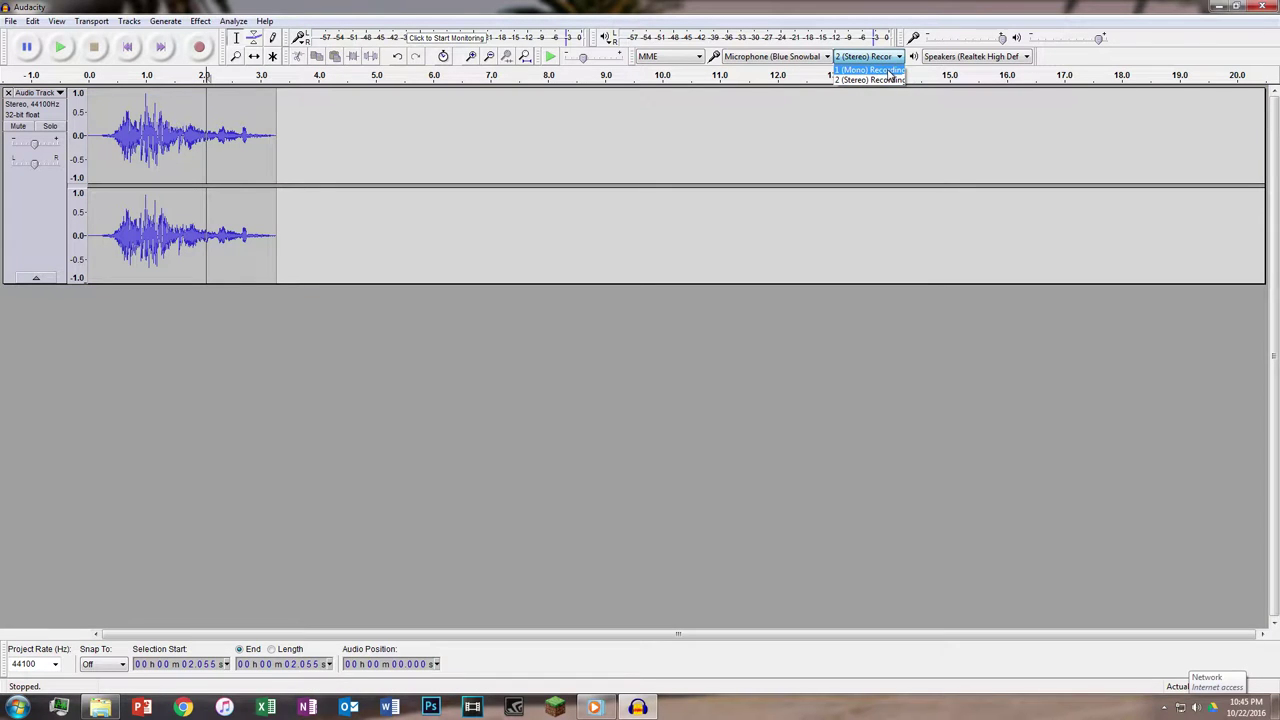
pyautogui.click(869, 70)
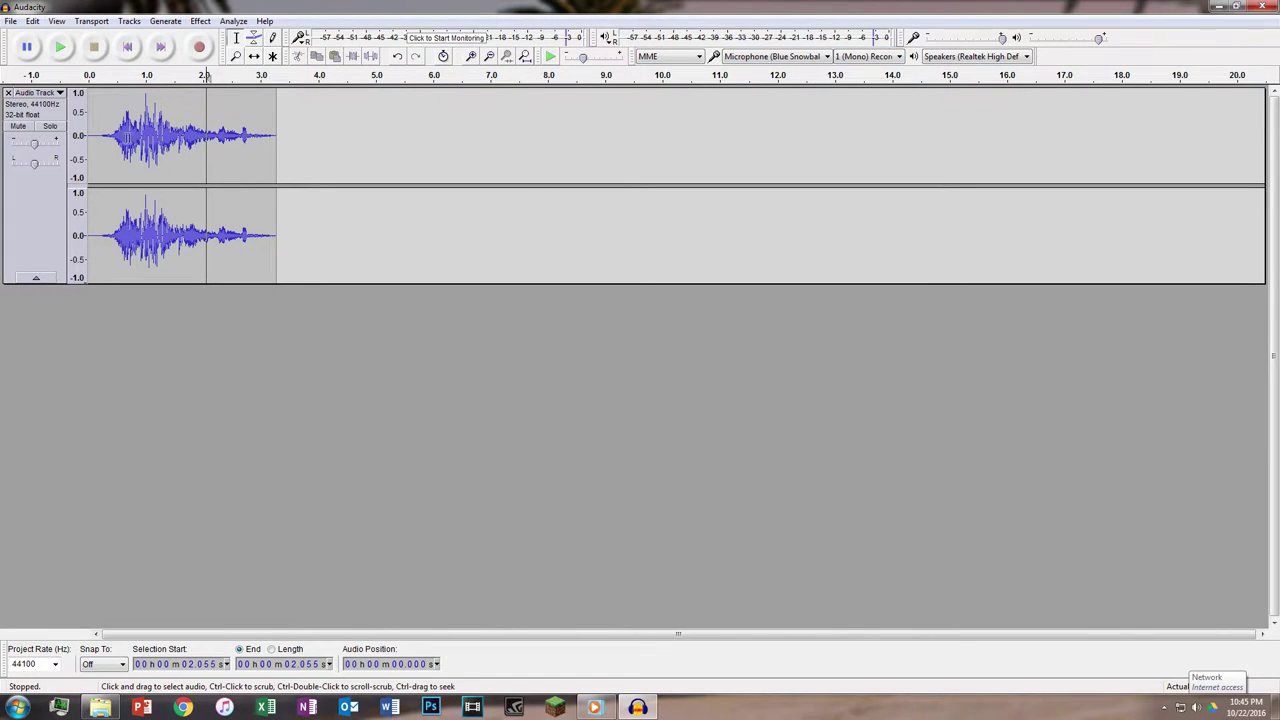
pyautogui.click(876, 56)
pyautogui.click(878, 85)
pyautogui.moveTo(96, 140); pyautogui.dragTo(172, 238)
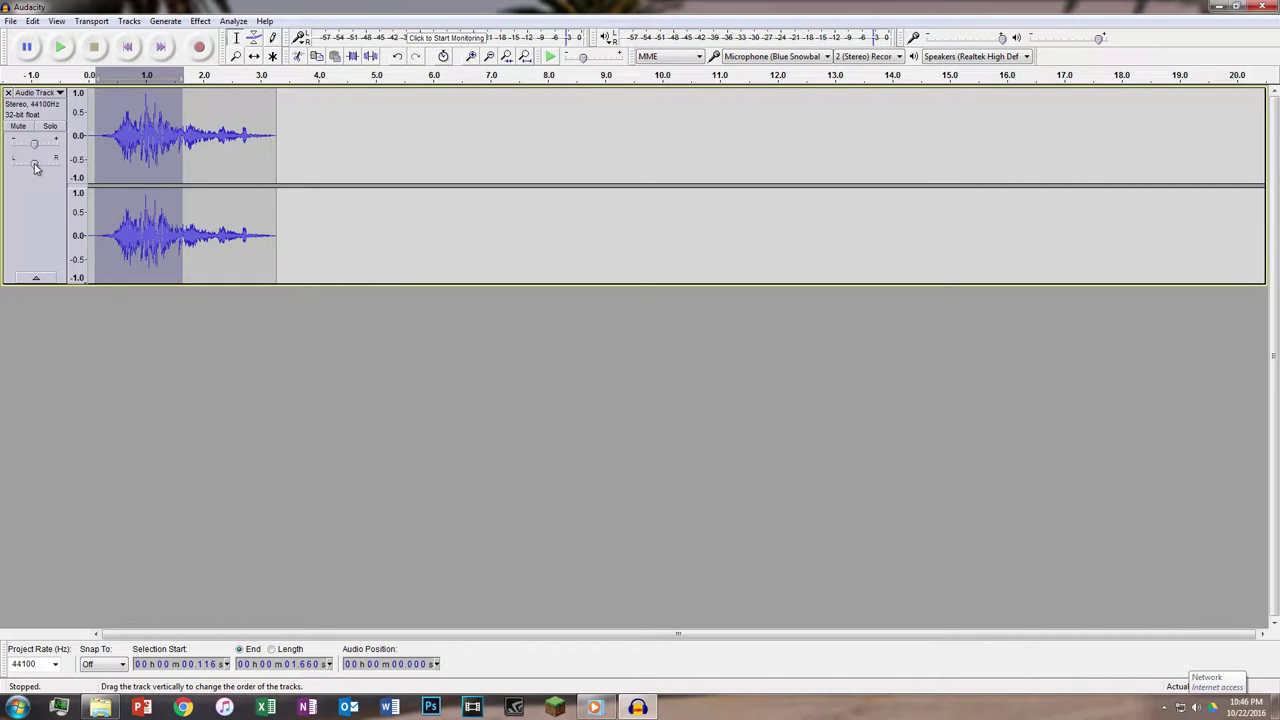
pyautogui.moveTo(35, 167); pyautogui.dragTo(173, 137)
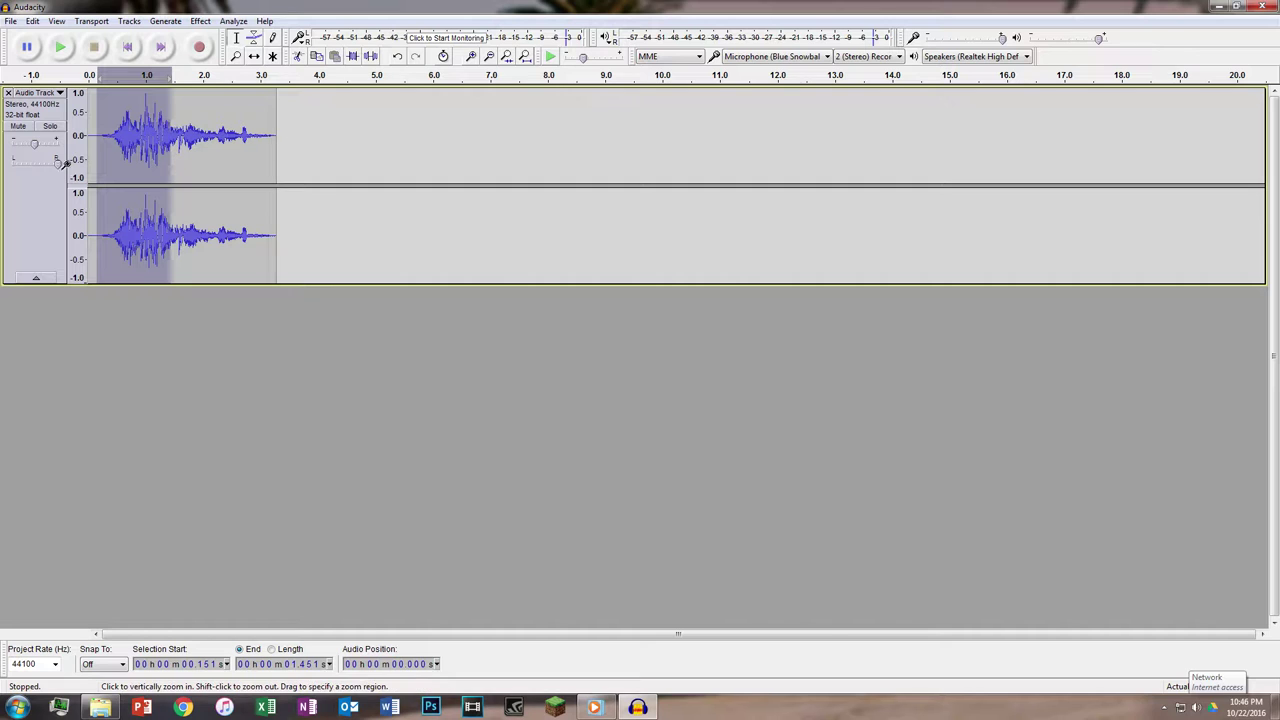
pyautogui.moveTo(57, 160); pyautogui.dragTo(12, 162)
pyautogui.moveTo(110, 140); pyautogui.dragTo(198, 140)
pyautogui.moveTo(12, 162); pyautogui.dragTo(34, 163)
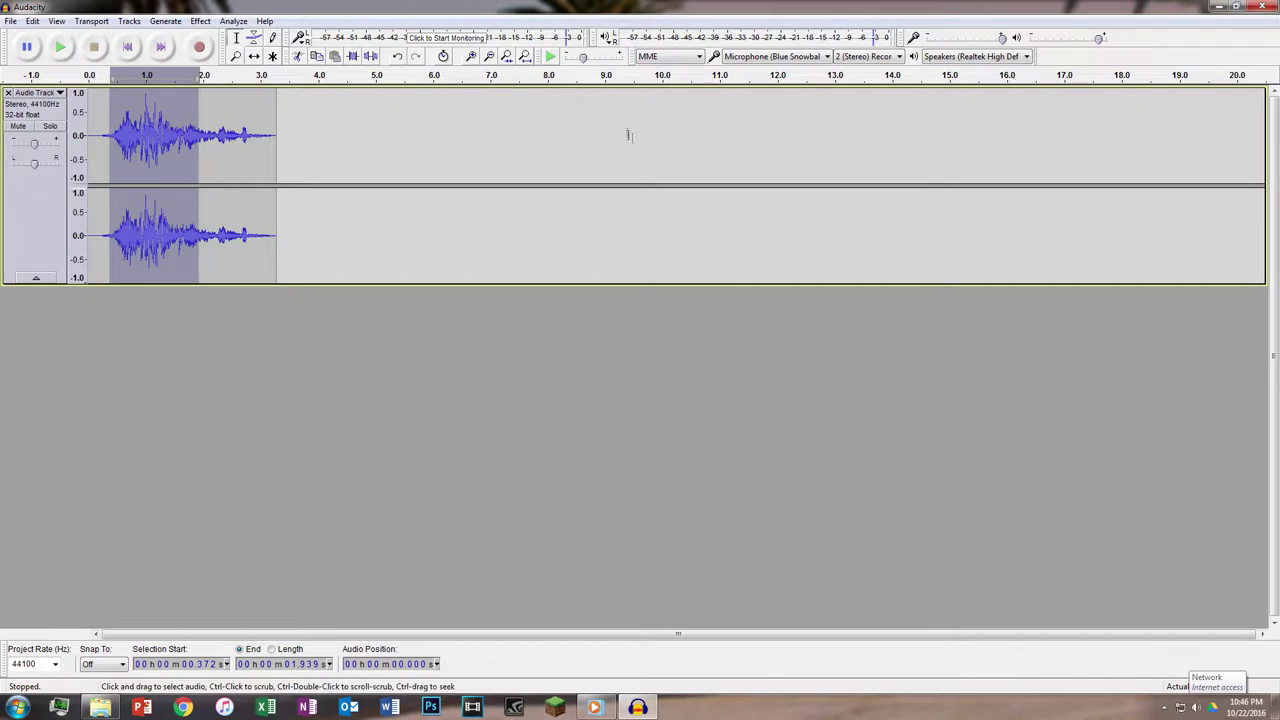
pyautogui.click(780, 56)
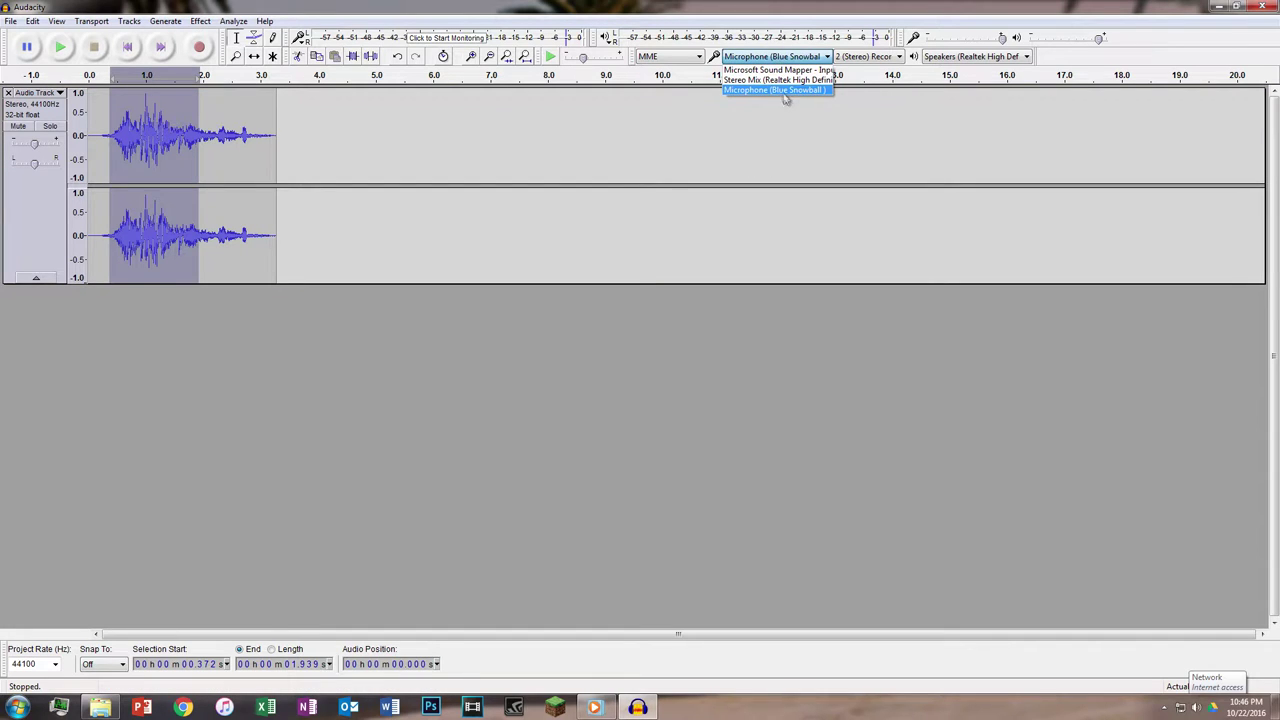
pyautogui.click(780, 91)
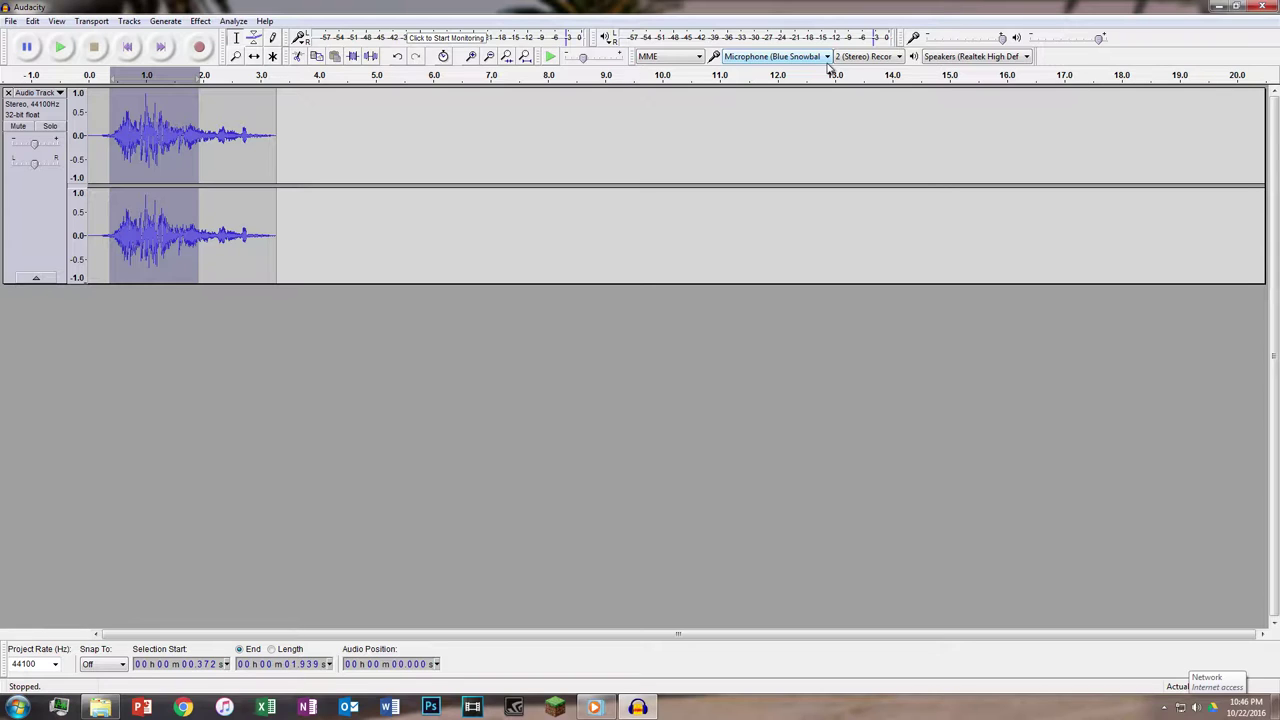
pyautogui.click(92, 147)
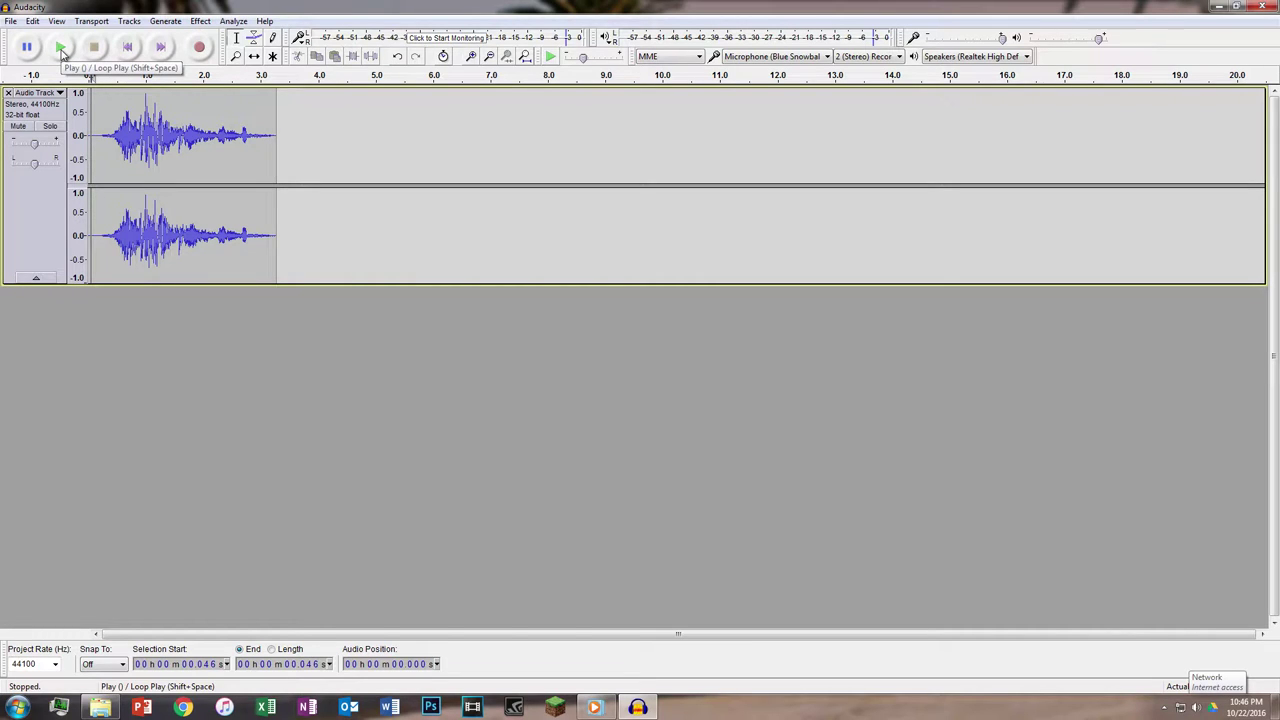
# Play the scream clip and fade out its last 0.3 seconds.
pyautogui.click(62, 50)
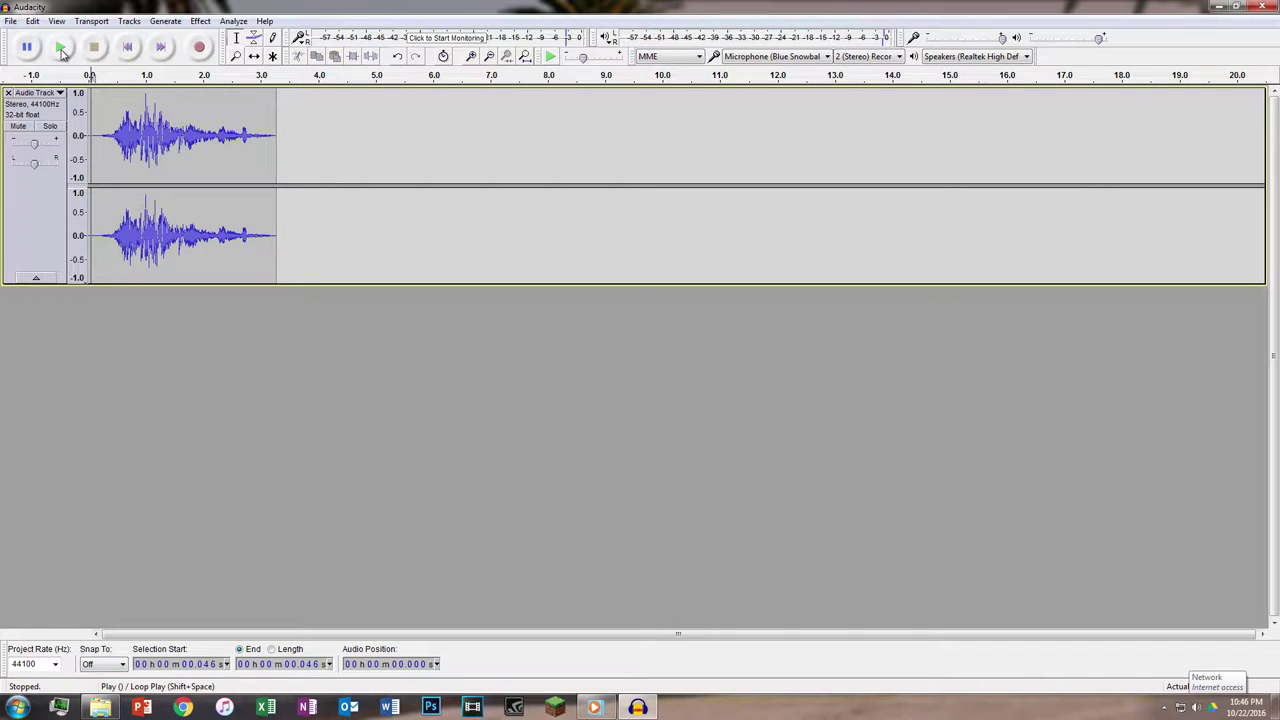
pyautogui.moveTo(276, 146); pyautogui.dragTo(259, 148)
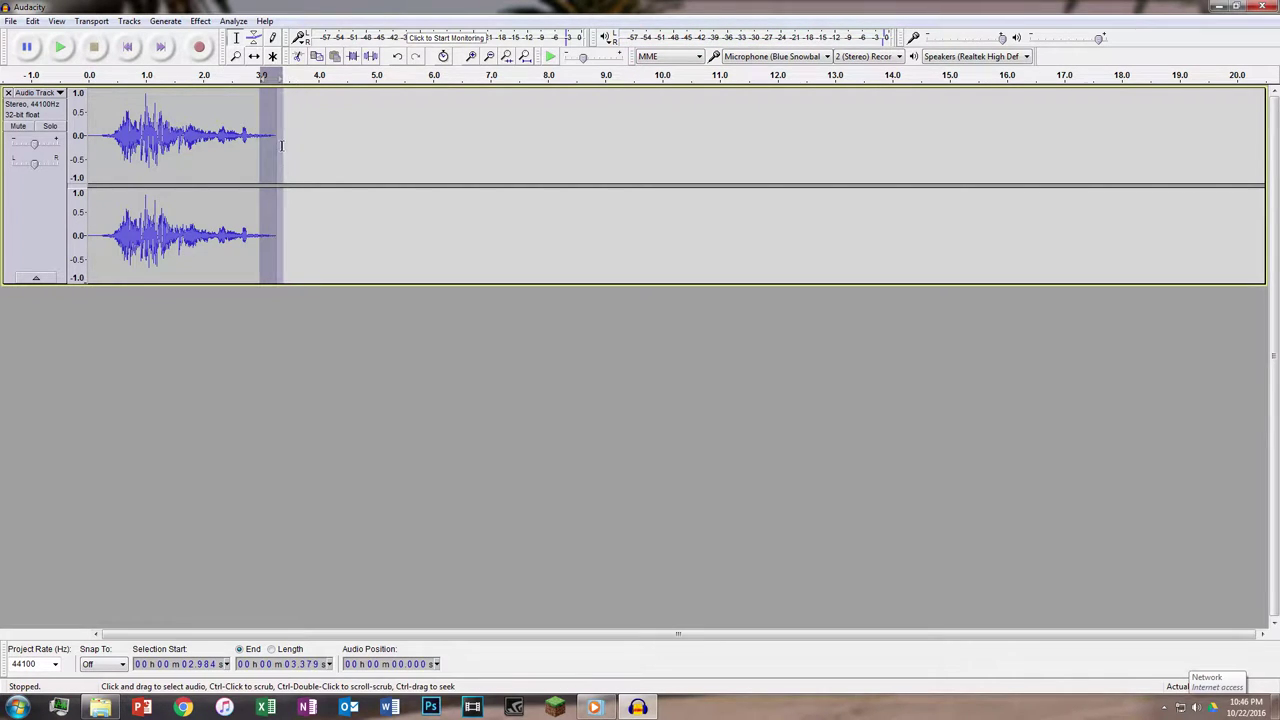
pyautogui.click(200, 21)
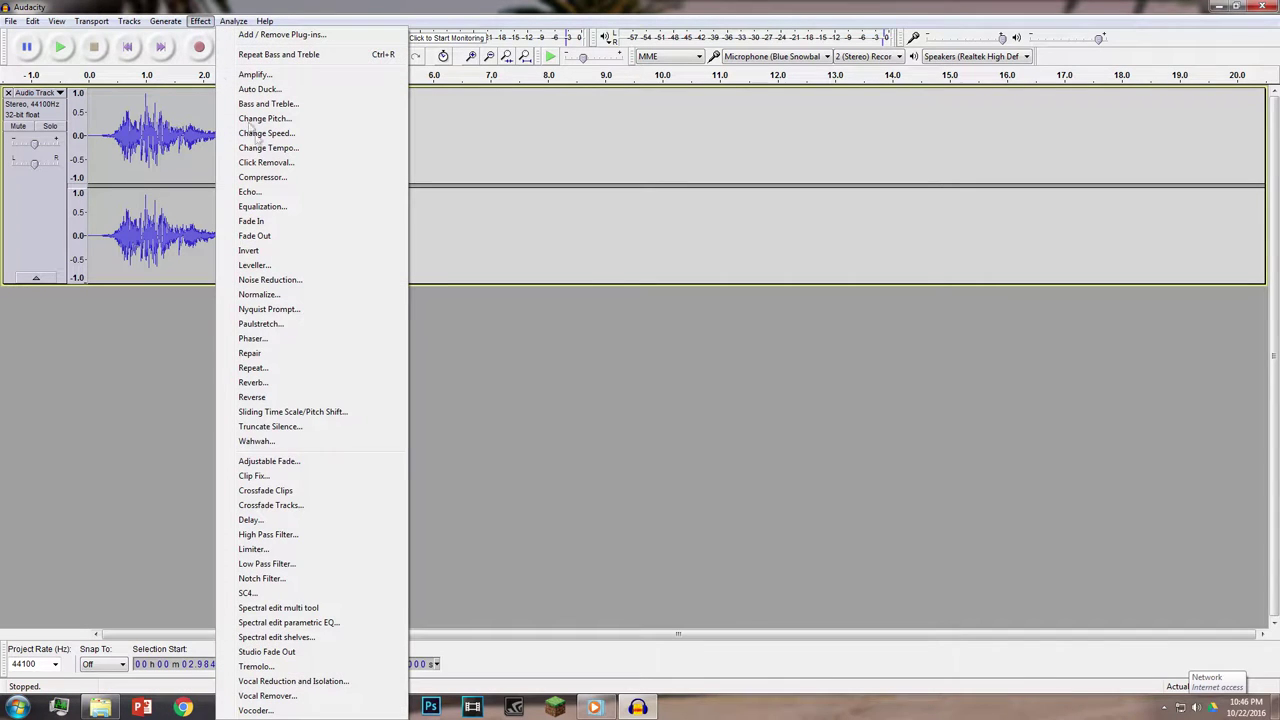
pyautogui.click(283, 236)
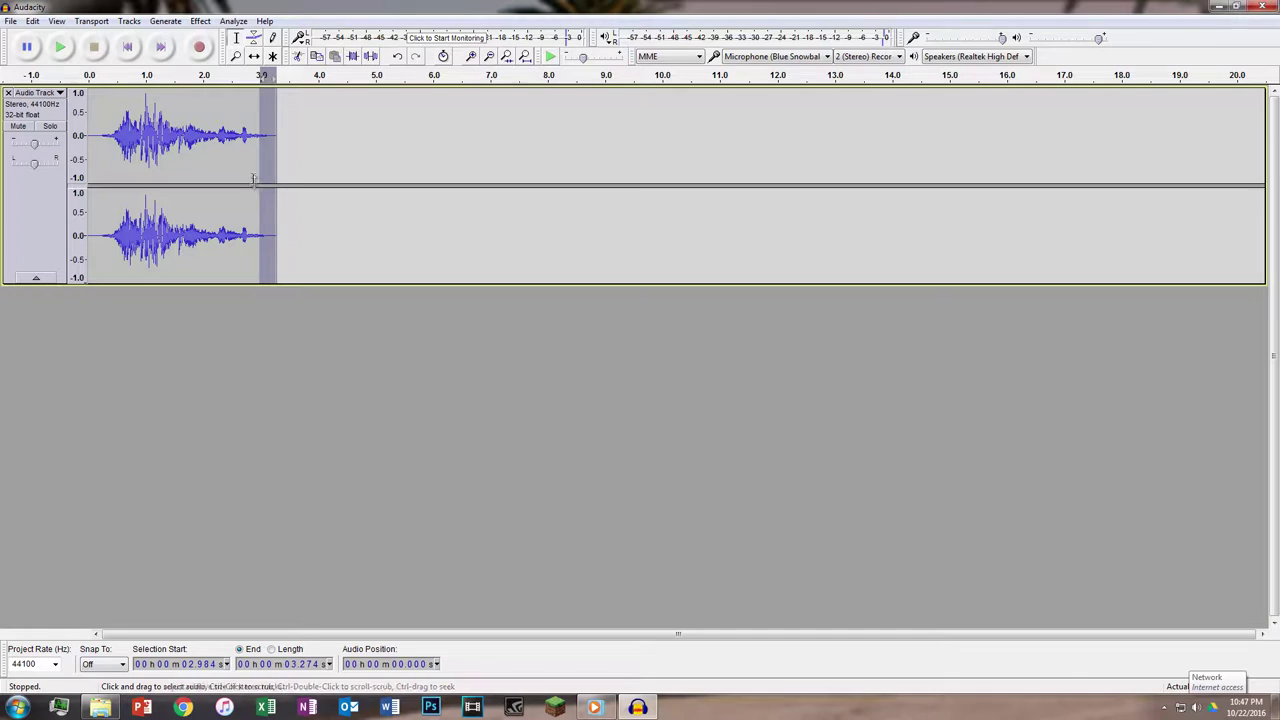
pyautogui.click(296, 145)
# Apply a fade to the first 0.15 seconds of the clip.
pyautogui.click(90, 147)
pyautogui.moveTo(98, 140); pyautogui.dragTo(91, 140)
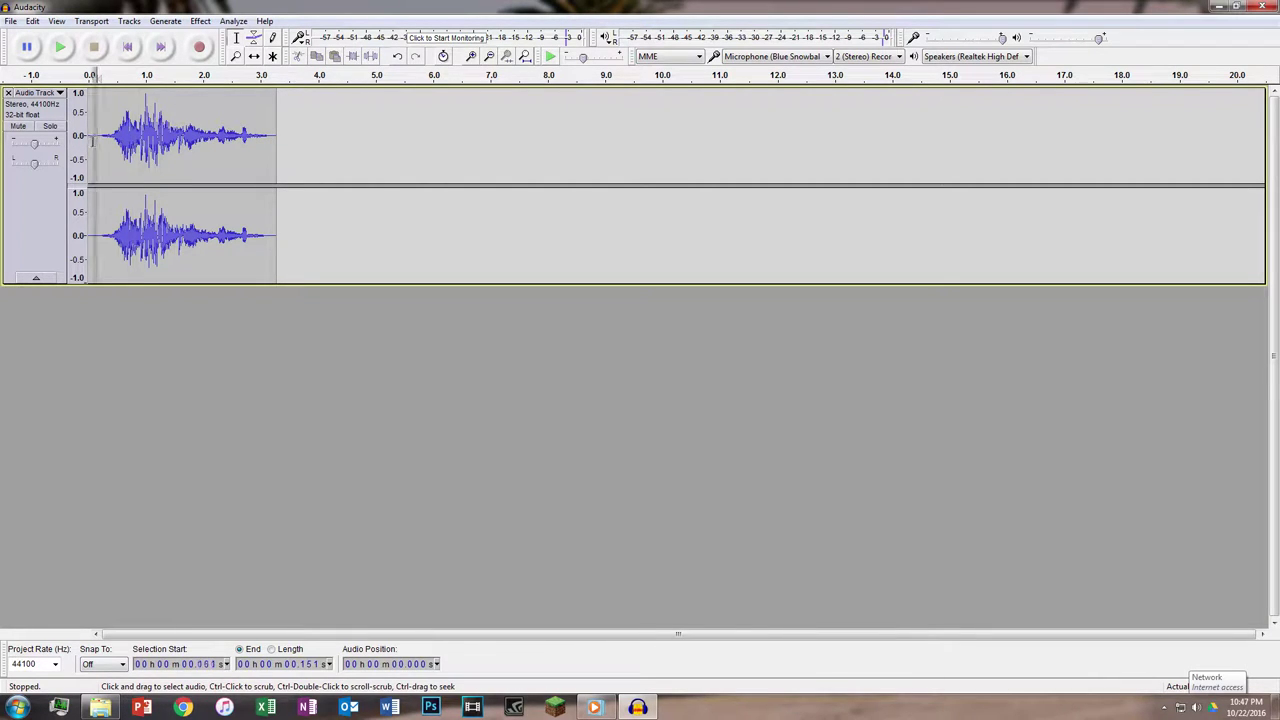
pyautogui.click(200, 21)
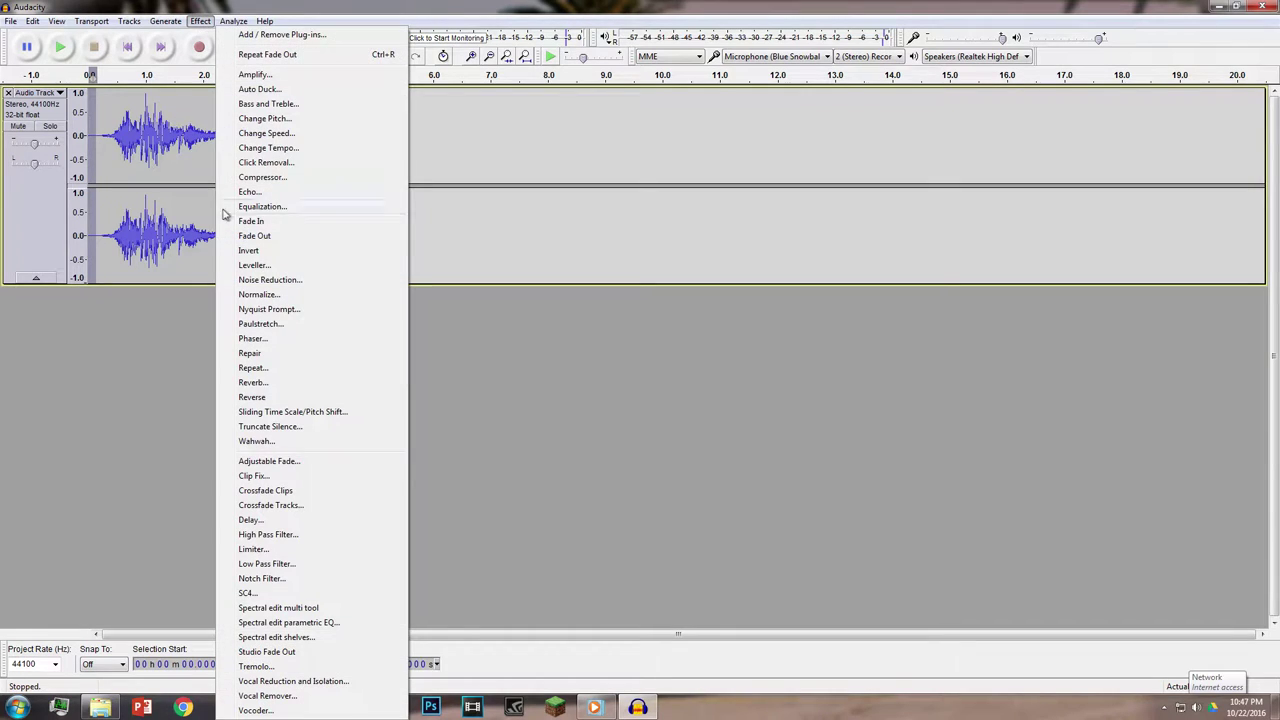
pyautogui.click(280, 236)
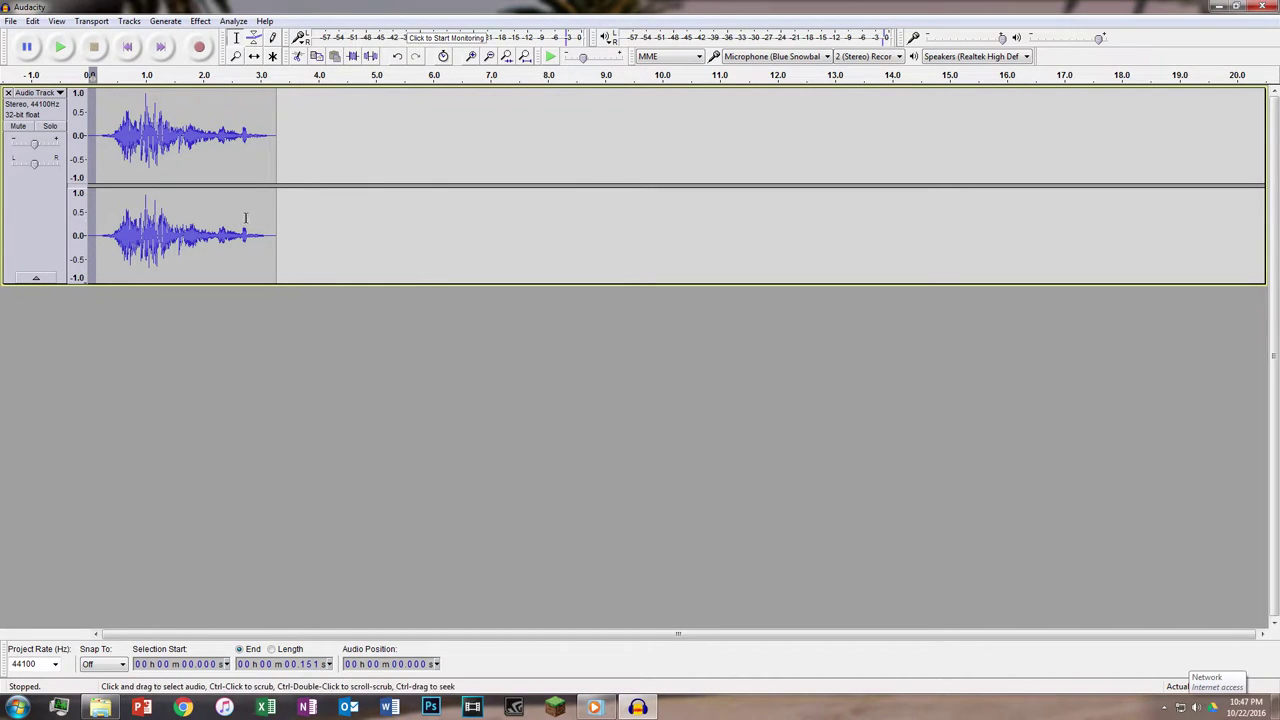
pyautogui.click(168, 218)
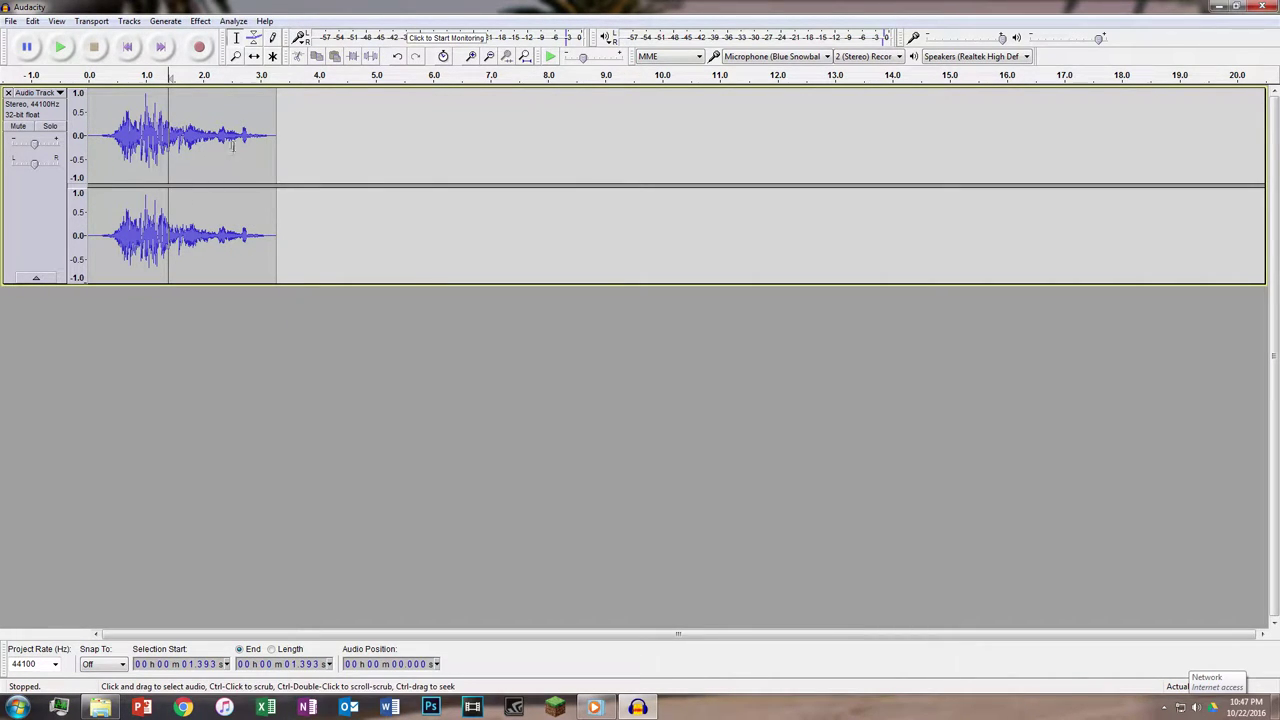
pyautogui.click(254, 56)
# Shift the scream clip right so it starts at about 2 s.
pyautogui.moveTo(178, 139); pyautogui.dragTo(287, 145)
pyautogui.click(236, 37)
pyautogui.click(193, 131)
pyautogui.click(161, 131)
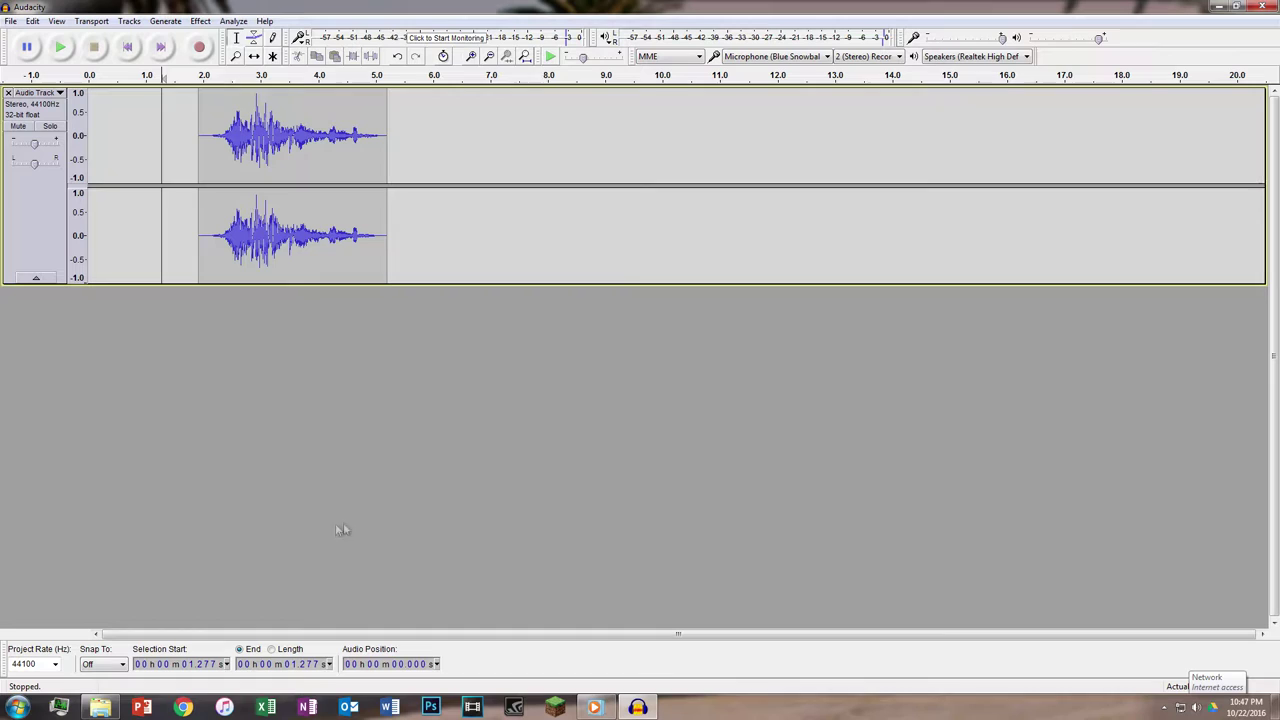
pyautogui.moveTo(263, 255); pyautogui.dragTo(346, 252)
pyautogui.click(388, 255)
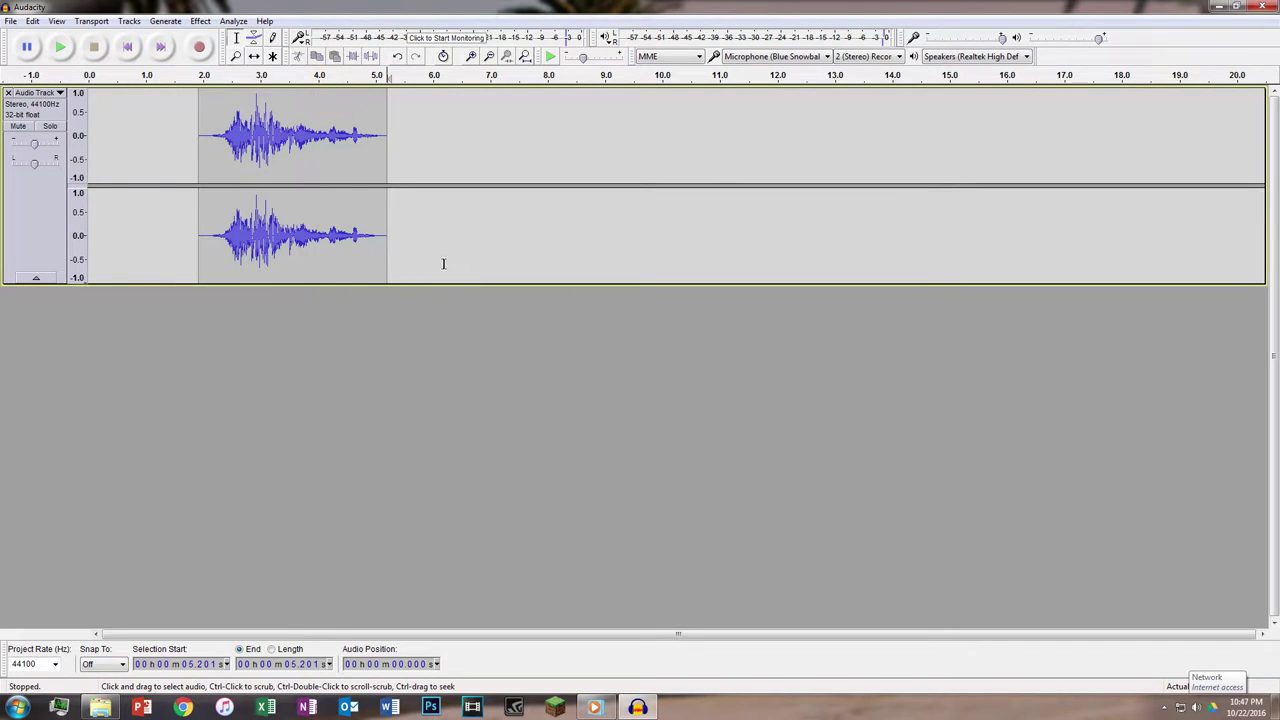
# Record a new stereo track starting at 6.08 s.
pyautogui.click(436, 250)
pyautogui.click(201, 50)
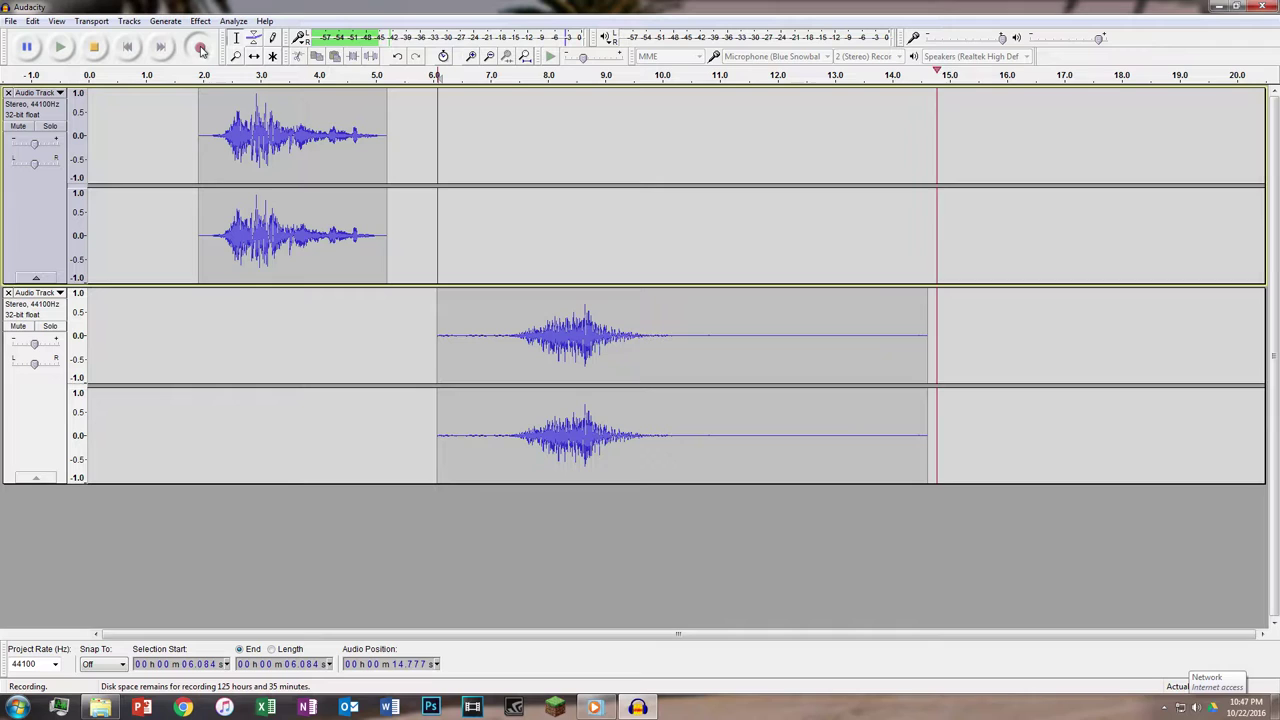
pyautogui.press('space')
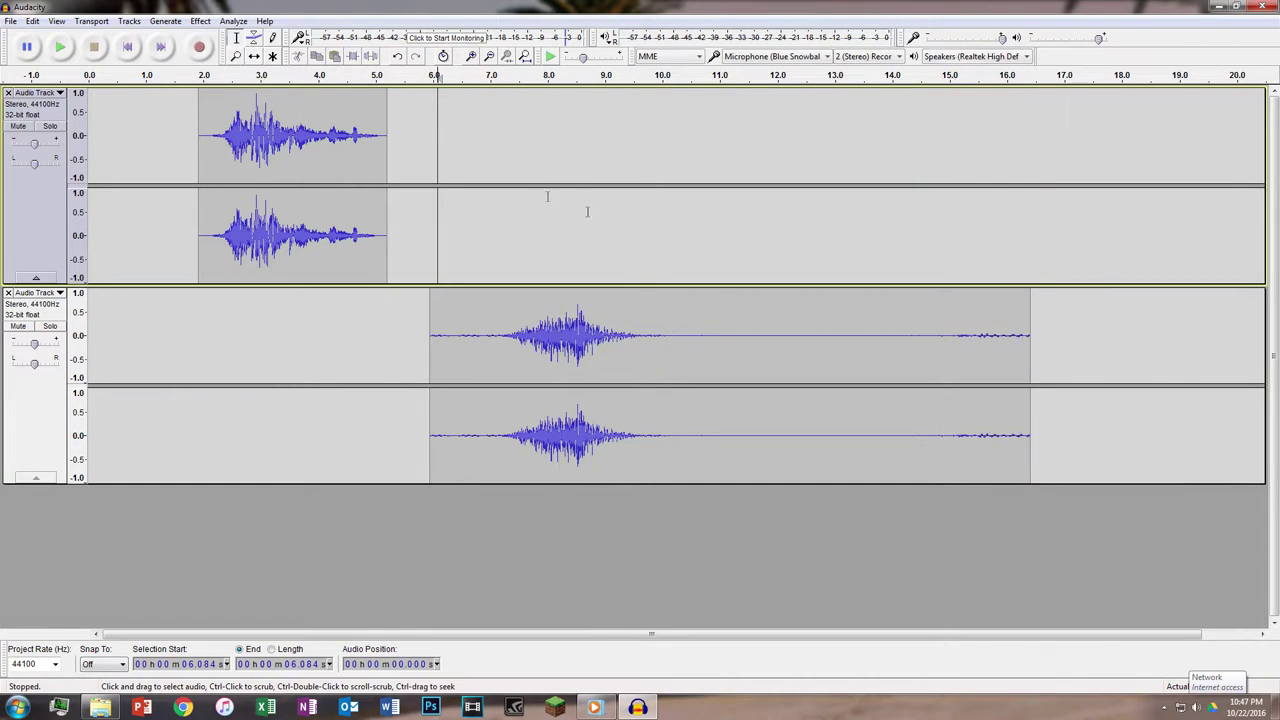
# Delete the recording's tail from 13.56 s and capture a noise profile from its noise-only stretch.
pyautogui.moveTo(866, 345); pyautogui.dragTo(1051, 348)
pyautogui.press('Delete')
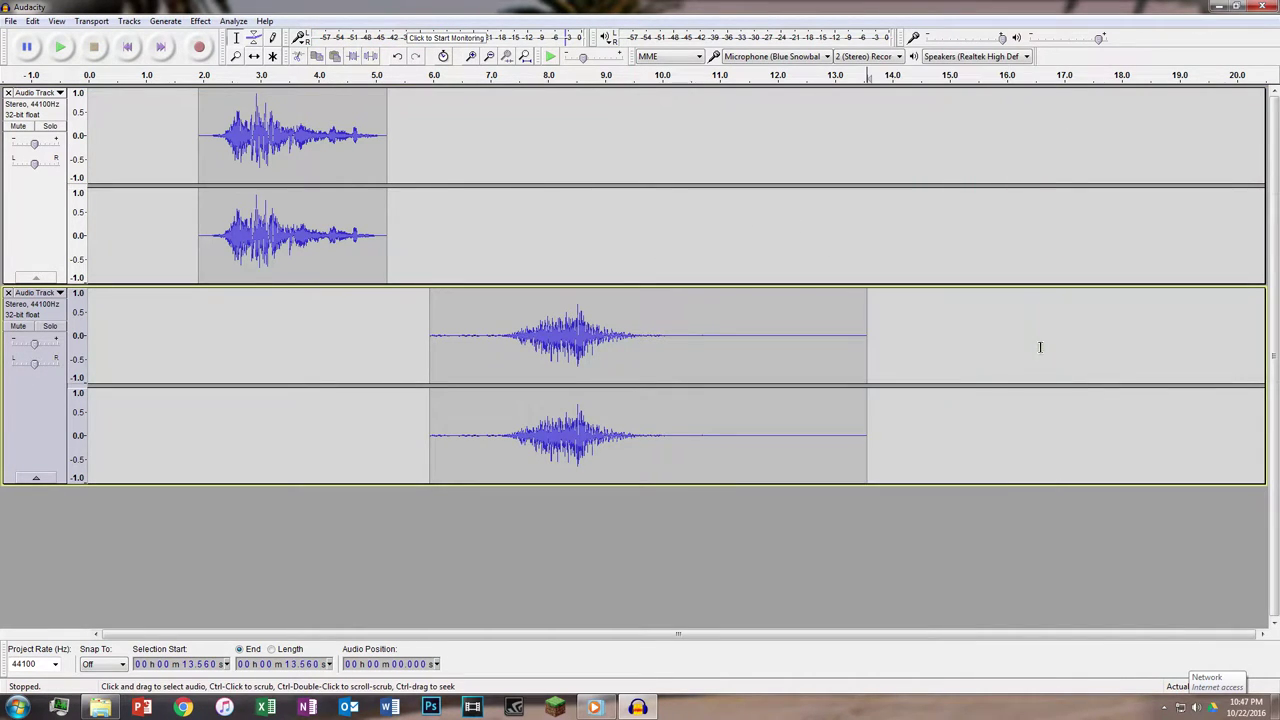
pyautogui.moveTo(684, 366); pyautogui.dragTo(883, 358)
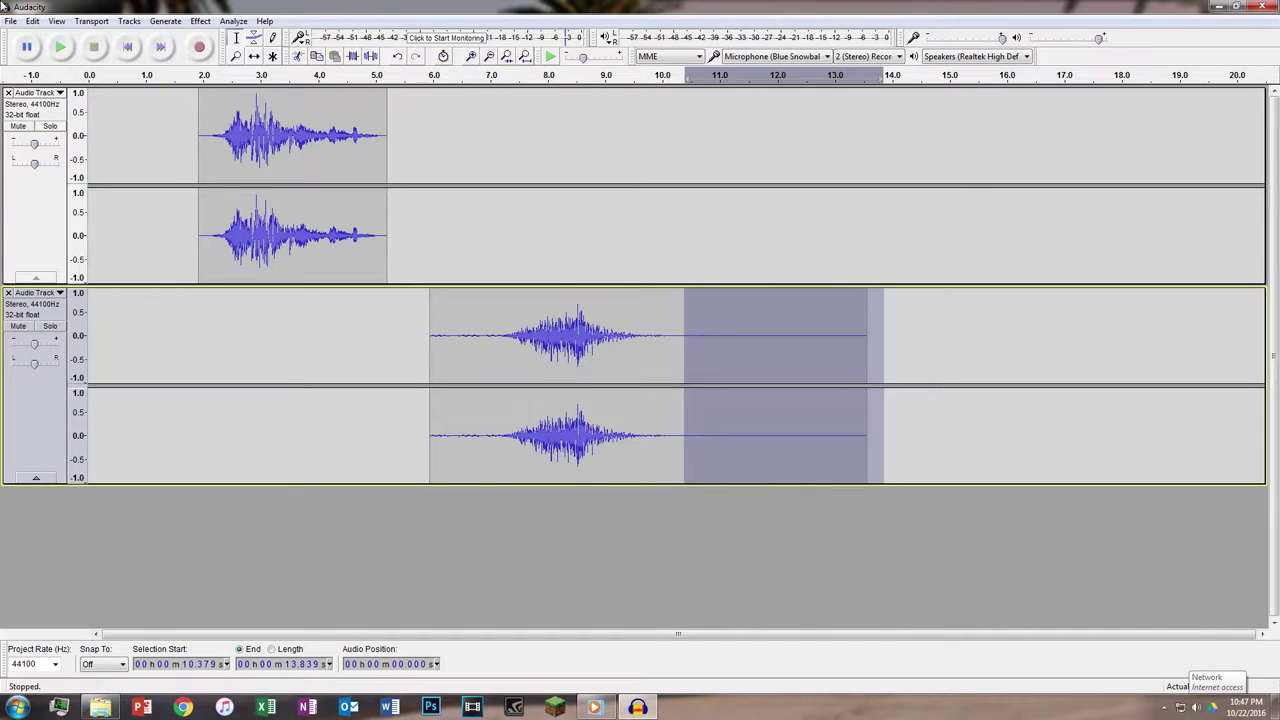
pyautogui.click(201, 21)
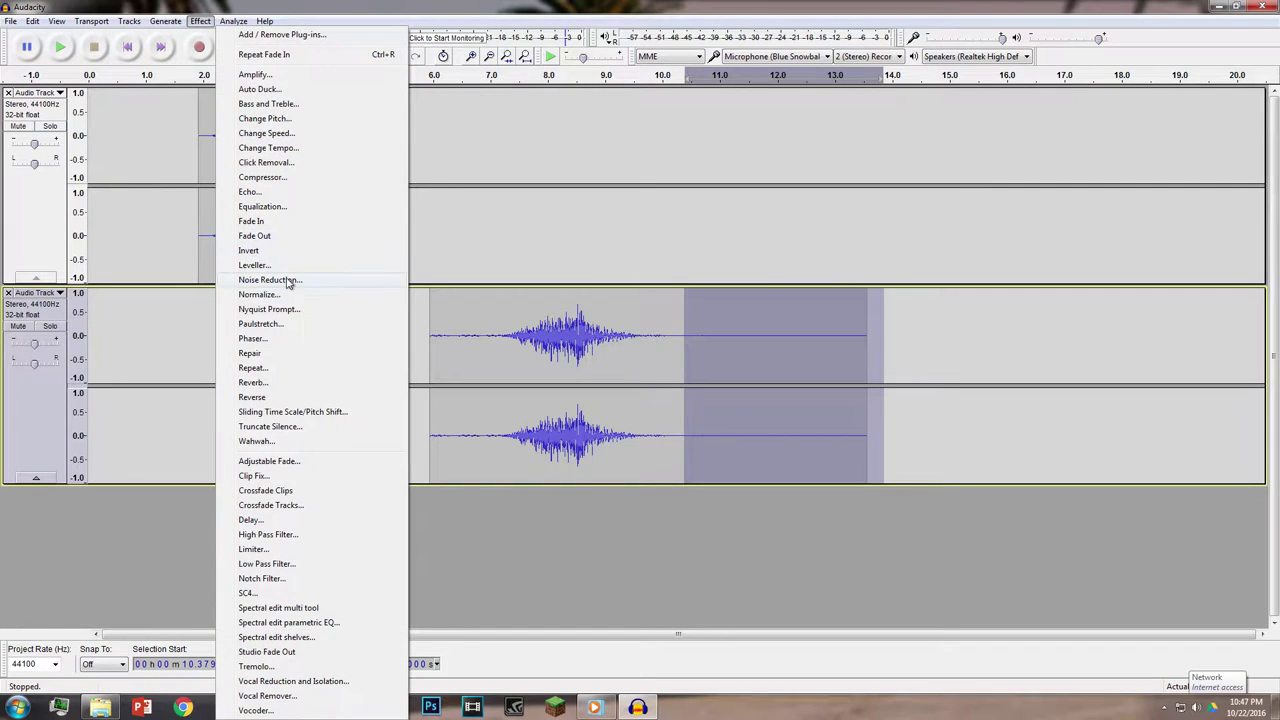
pyautogui.click(280, 282)
pyautogui.click(652, 283)
# Apply Noise Reduction to the whole second-track recording.
pyautogui.doubleClick(623, 400)
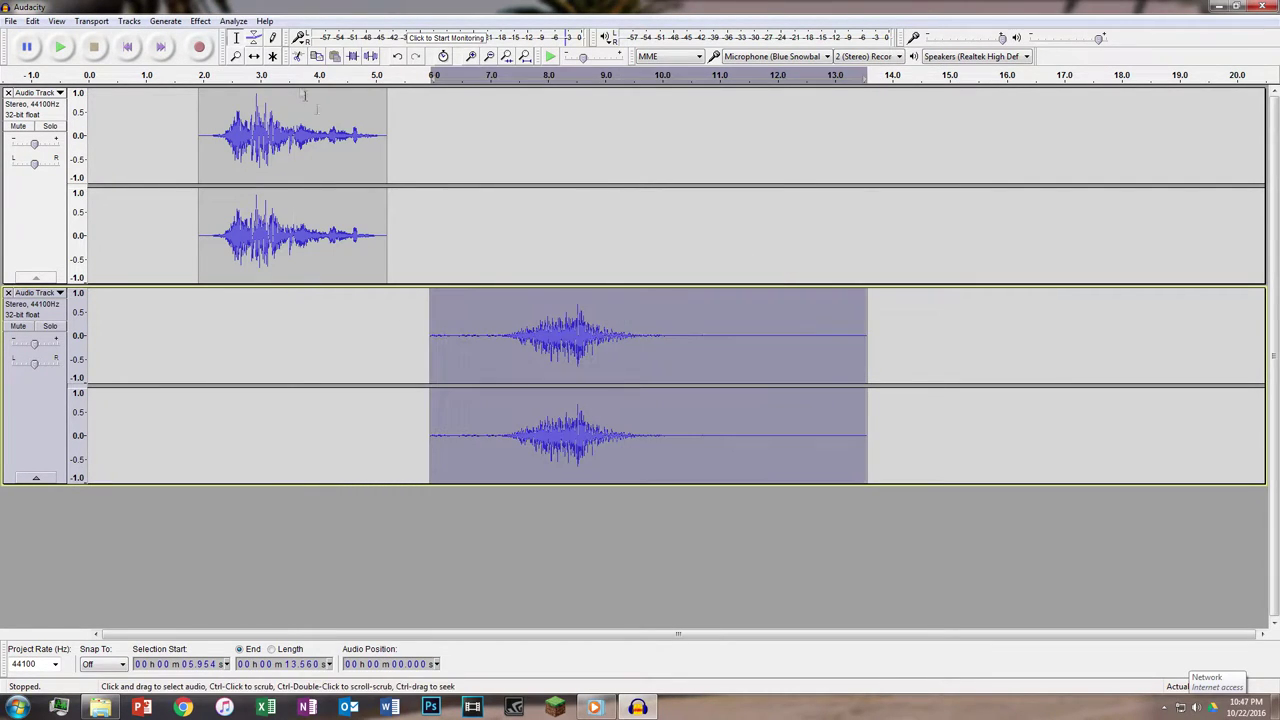
pyautogui.click(201, 21)
pyautogui.click(270, 279)
pyautogui.click(696, 461)
pyautogui.click(663, 375)
# Delete the clip's tail from 10 s and an earlier stretch, then shift it slightly earlier.
pyautogui.moveTo(663, 375); pyautogui.dragTo(866, 378)
pyautogui.press('Delete')
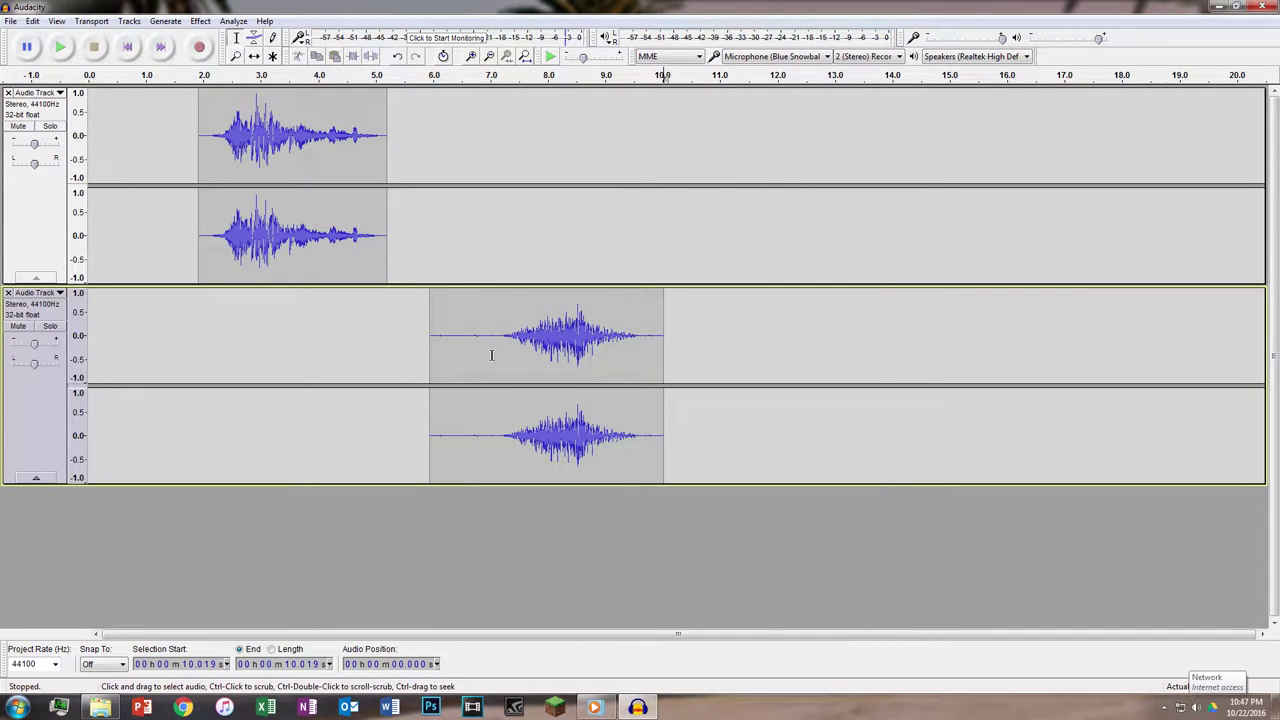
pyautogui.moveTo(497, 355); pyautogui.dragTo(331, 358)
pyautogui.press('Delete')
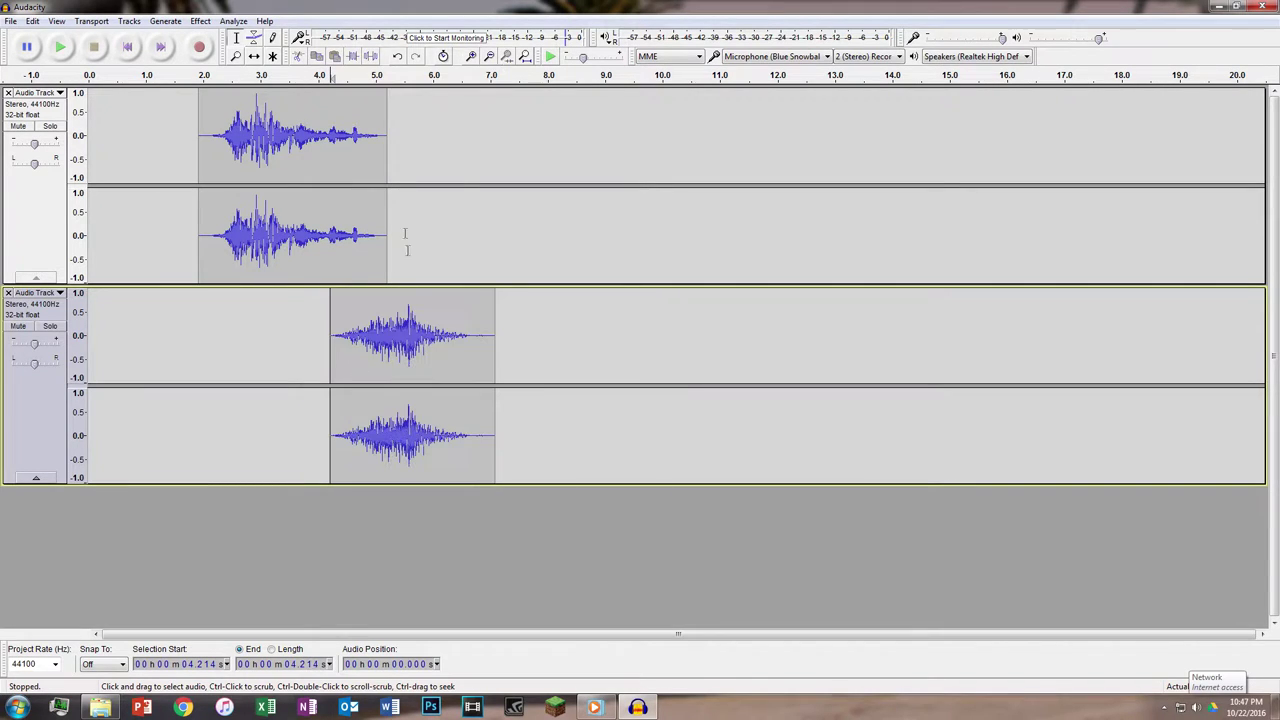
pyautogui.press('F5')
pyautogui.moveTo(410, 345); pyautogui.dragTo(390, 345)
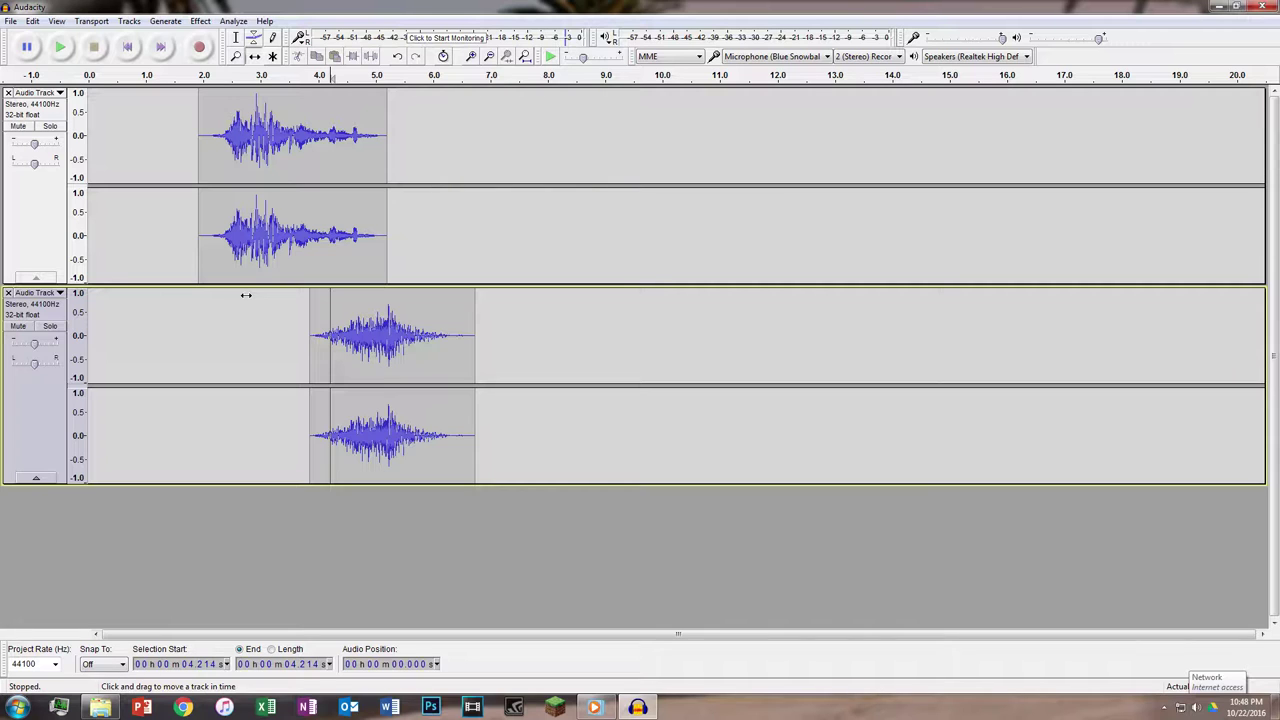
# Pan the top track 40% right and the lower track 30% left.
pyautogui.click(252, 157)
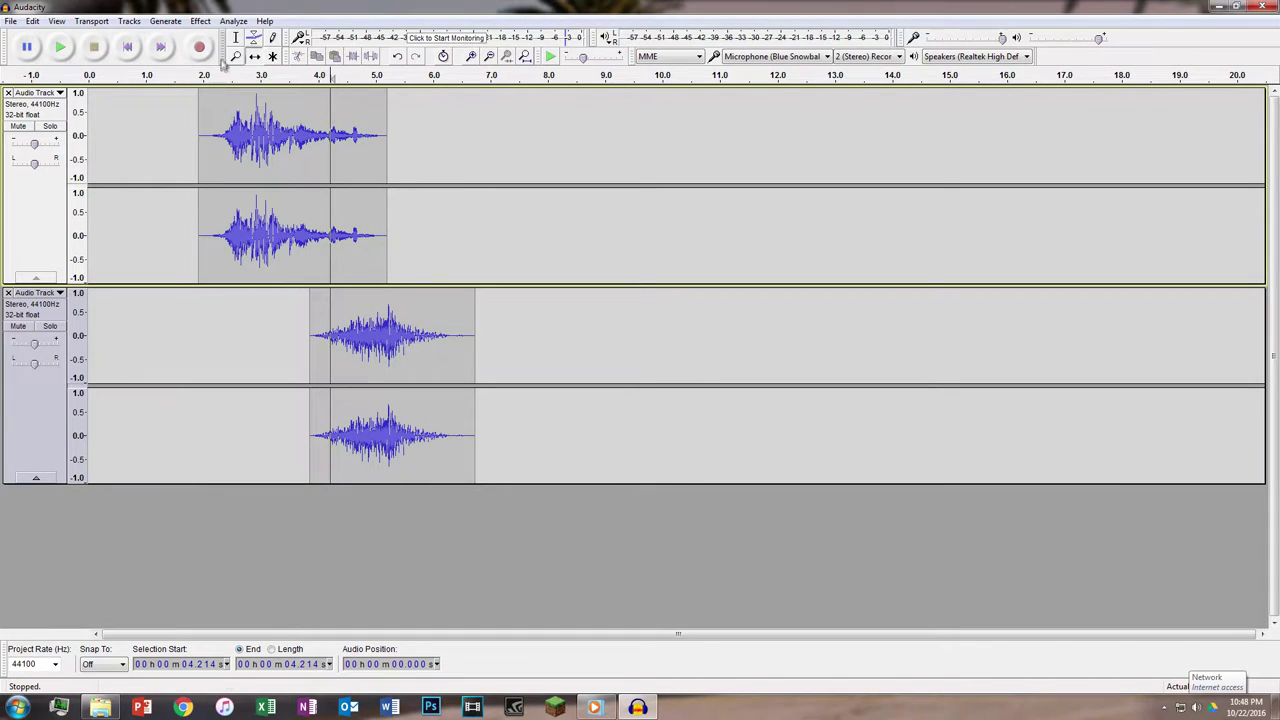
pyautogui.moveTo(107, 147); pyautogui.dragTo(835, 183)
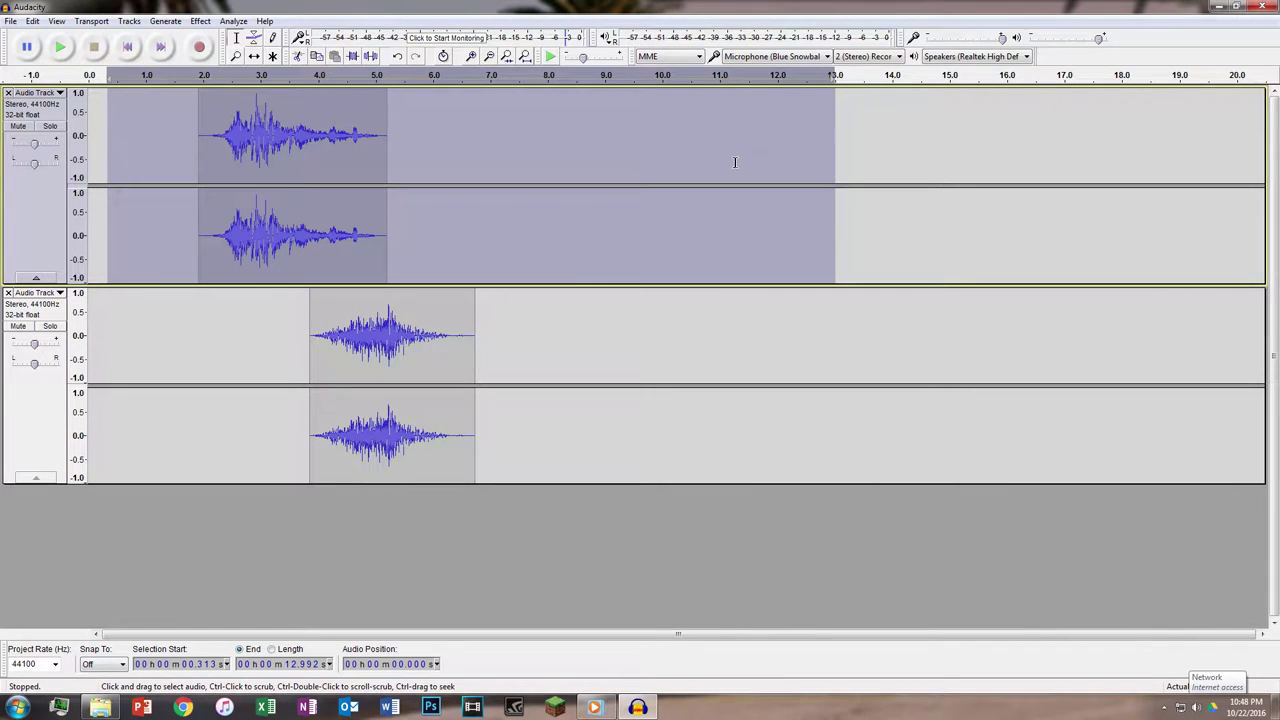
pyautogui.click(670, 145)
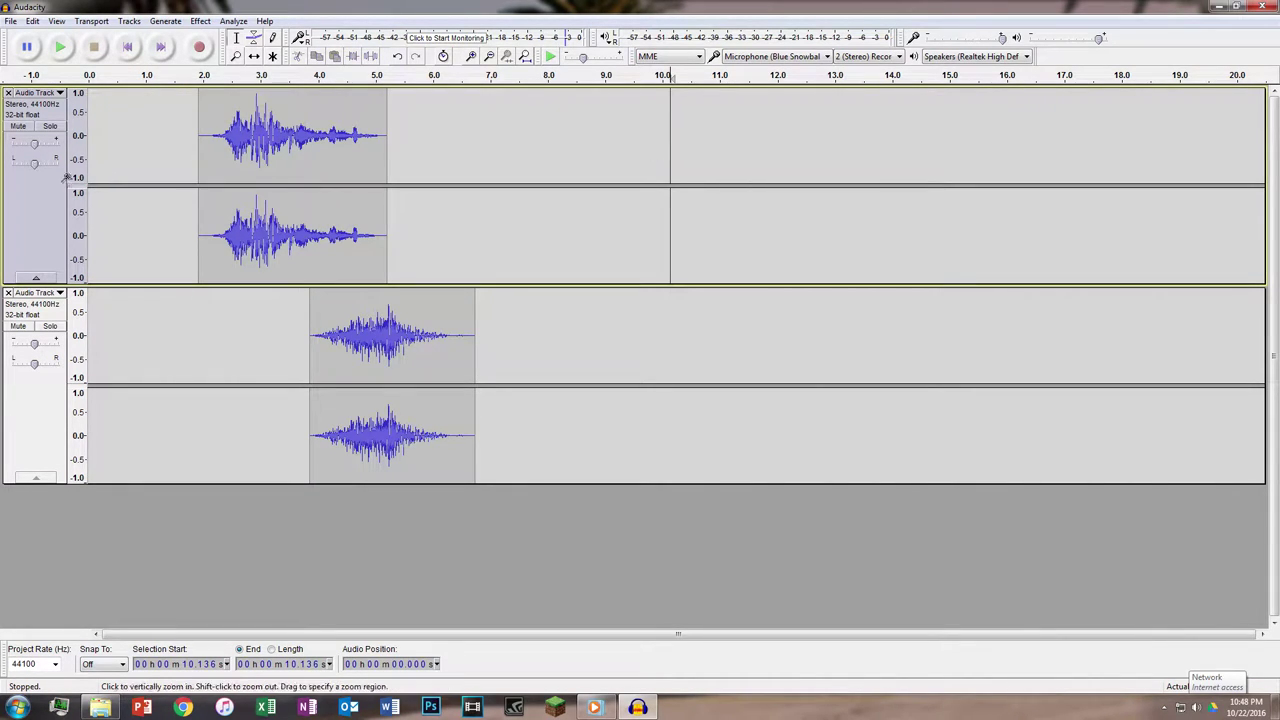
pyautogui.moveTo(34, 163); pyautogui.dragTo(42, 165)
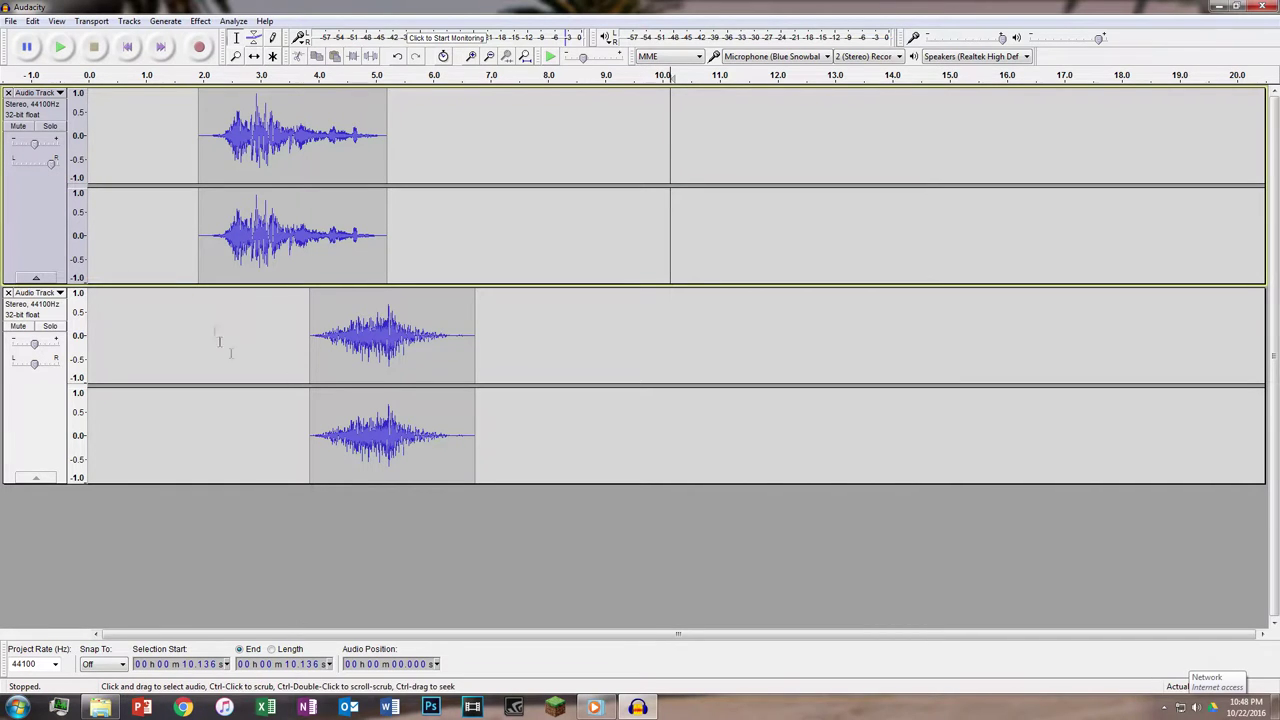
pyautogui.click(398, 338)
pyautogui.moveTo(34, 366); pyautogui.dragTo(17, 366)
# Move the lower clip earlier to start near 2.9 s and play the mix from 1.649 s.
pyautogui.click(254, 56)
pyautogui.moveTo(388, 323); pyautogui.dragTo(332, 323)
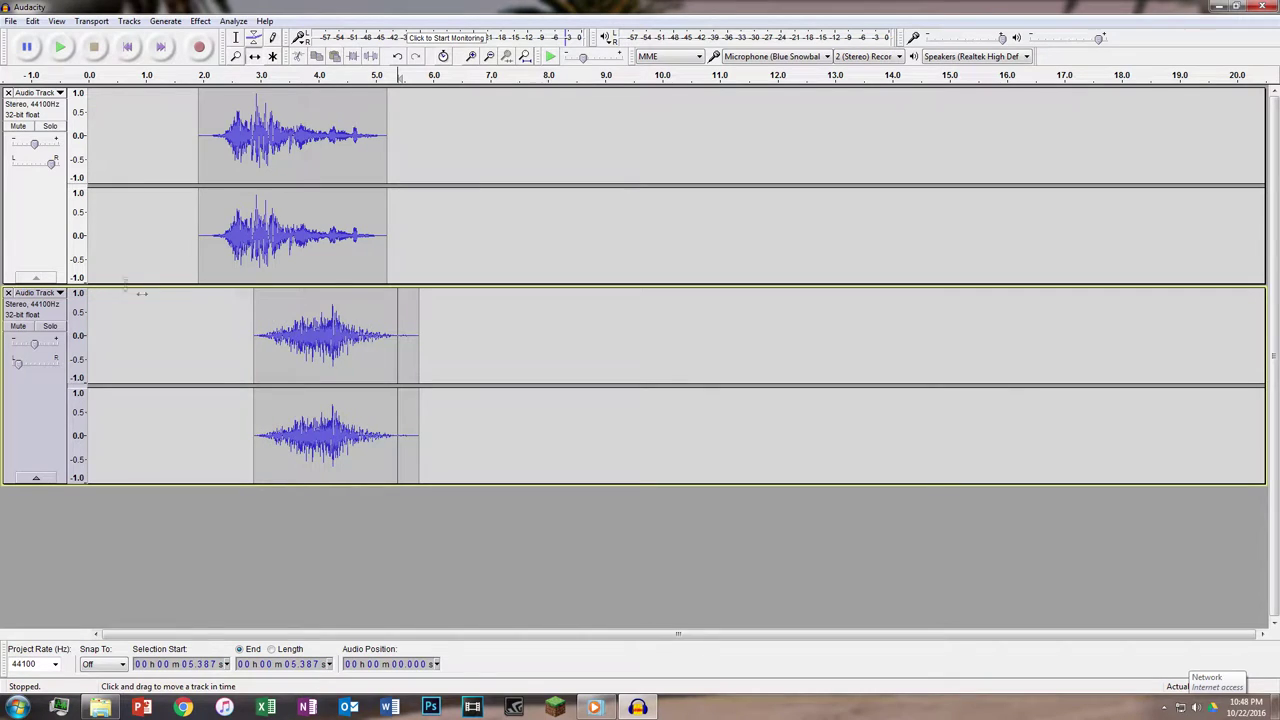
pyautogui.click(236, 37)
pyautogui.click(184, 147)
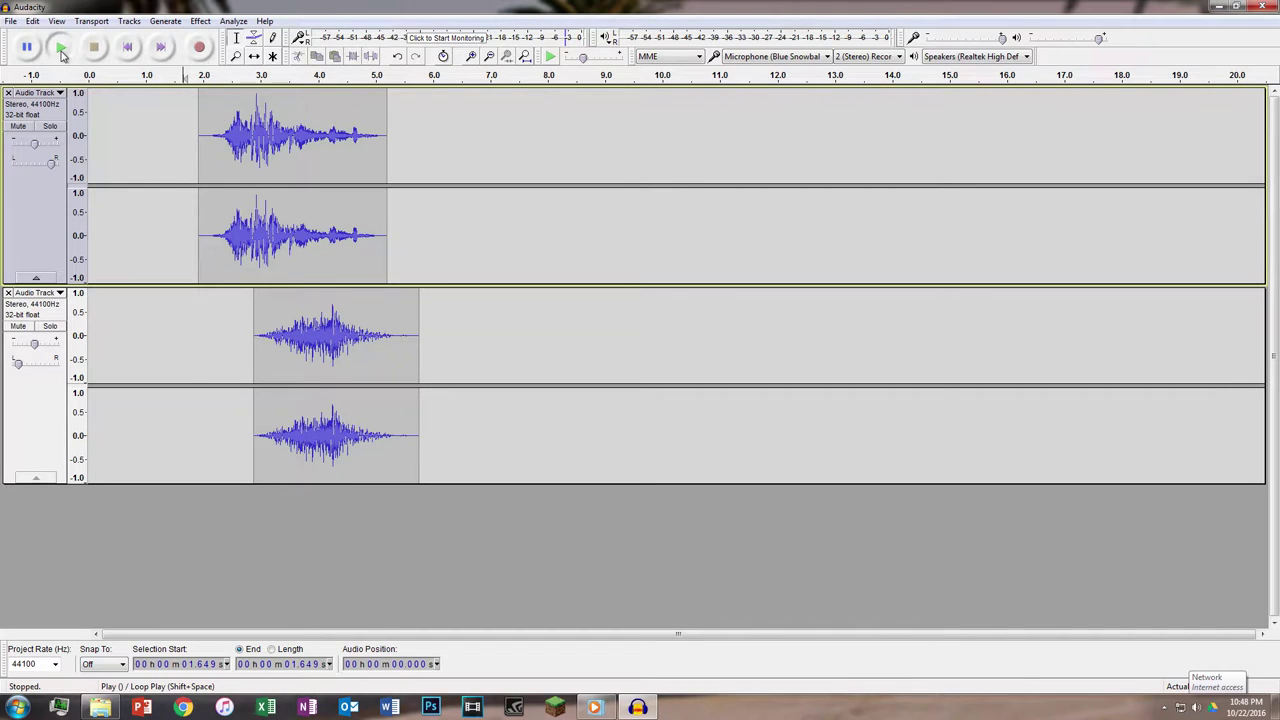
pyautogui.click(60, 48)
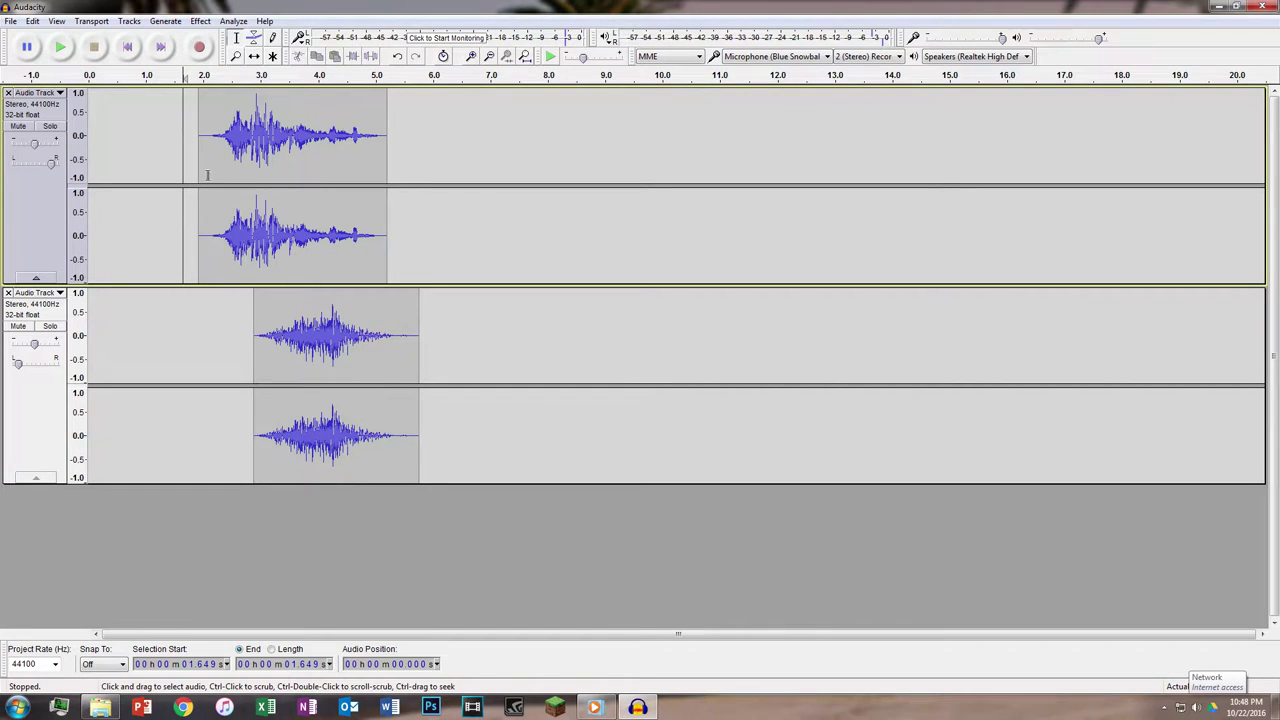
pyautogui.click(61, 48)
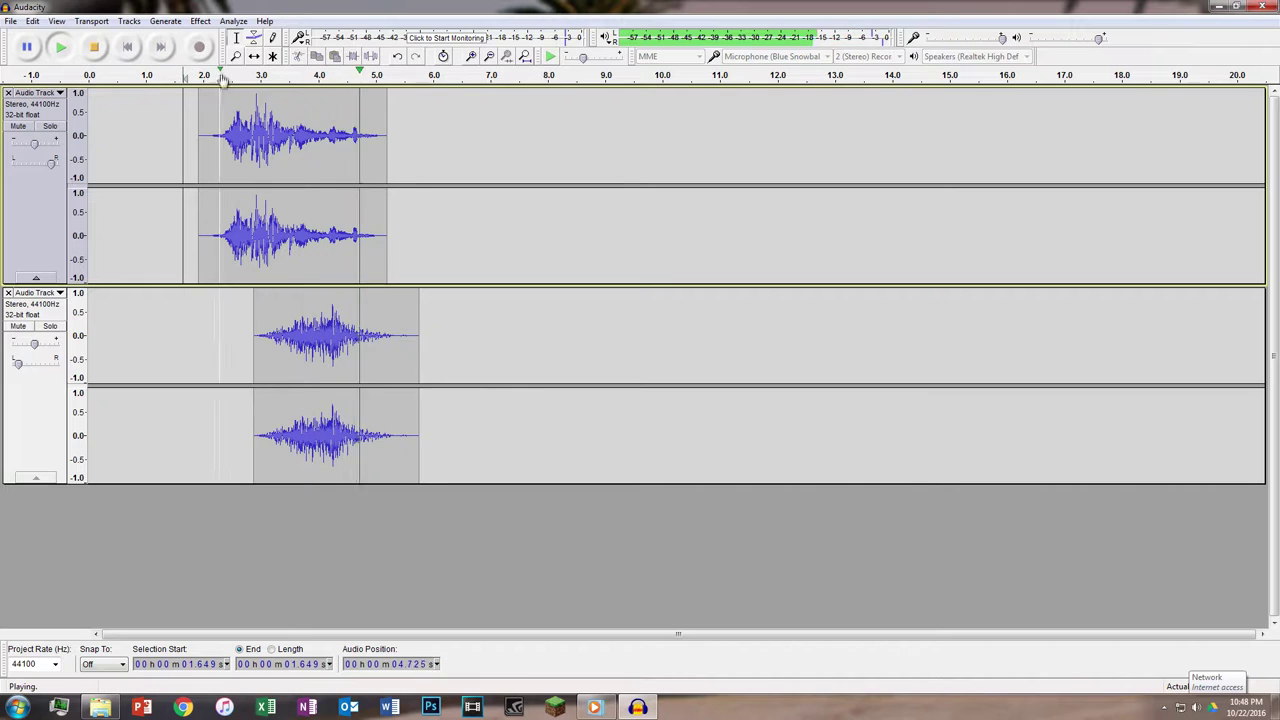
# Slide the second clip later to start near 4.2 s and play the mix from 1.869 s.
pyautogui.moveTo(306, 336); pyautogui.dragTo(383, 336)
pyautogui.click(236, 37)
pyautogui.click(197, 146)
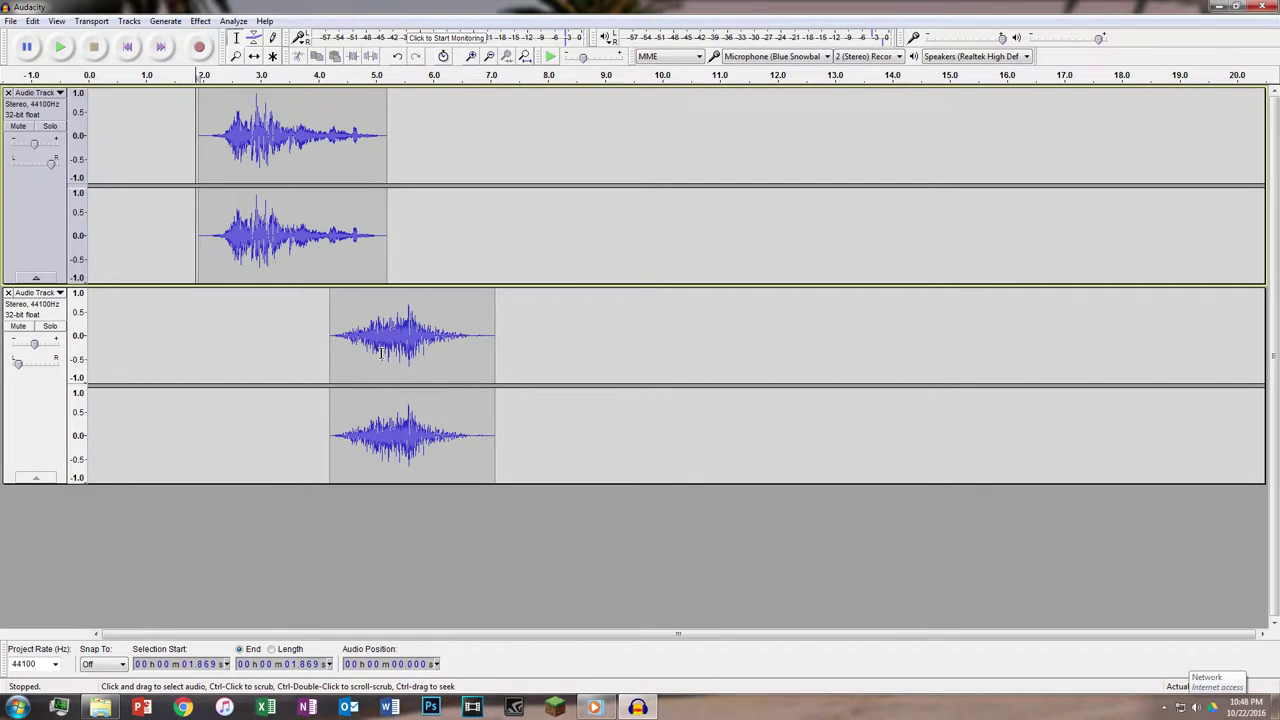
pyautogui.click(61, 50)
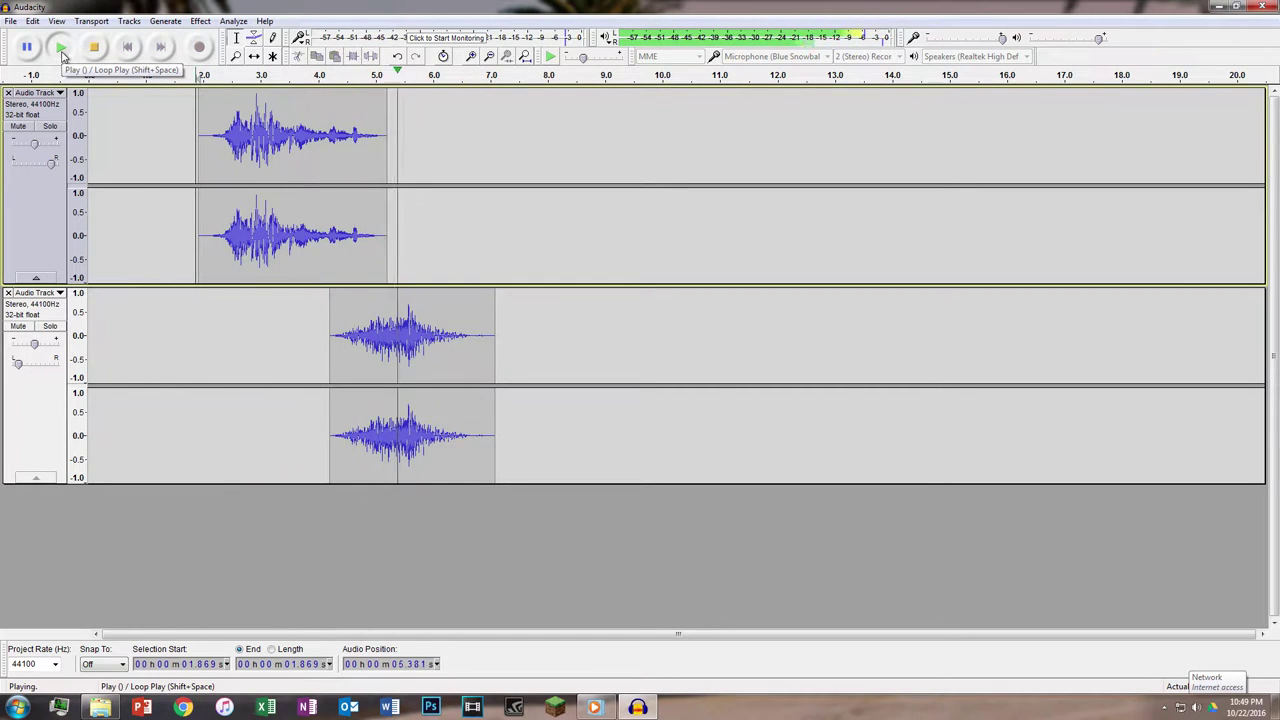
pyautogui.click(95, 50)
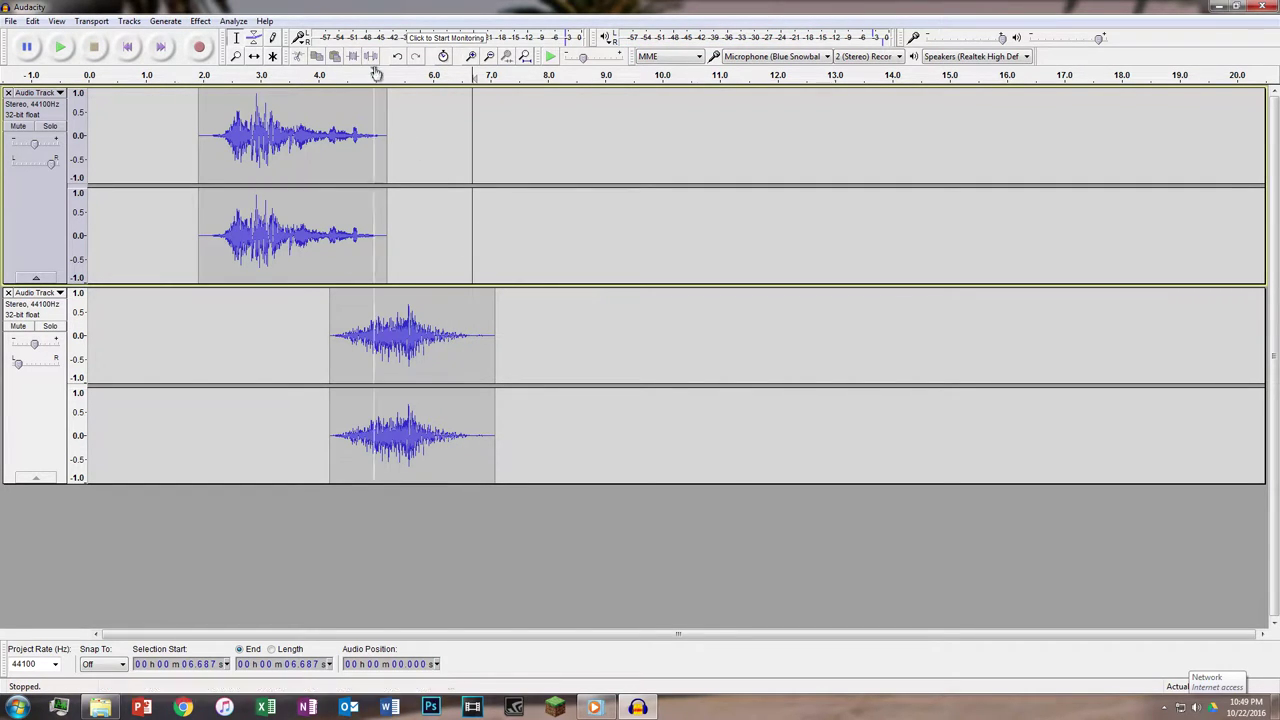
# Record a new clip on a third track, then delete the empty stretch past its end.
pyautogui.click(200, 48)
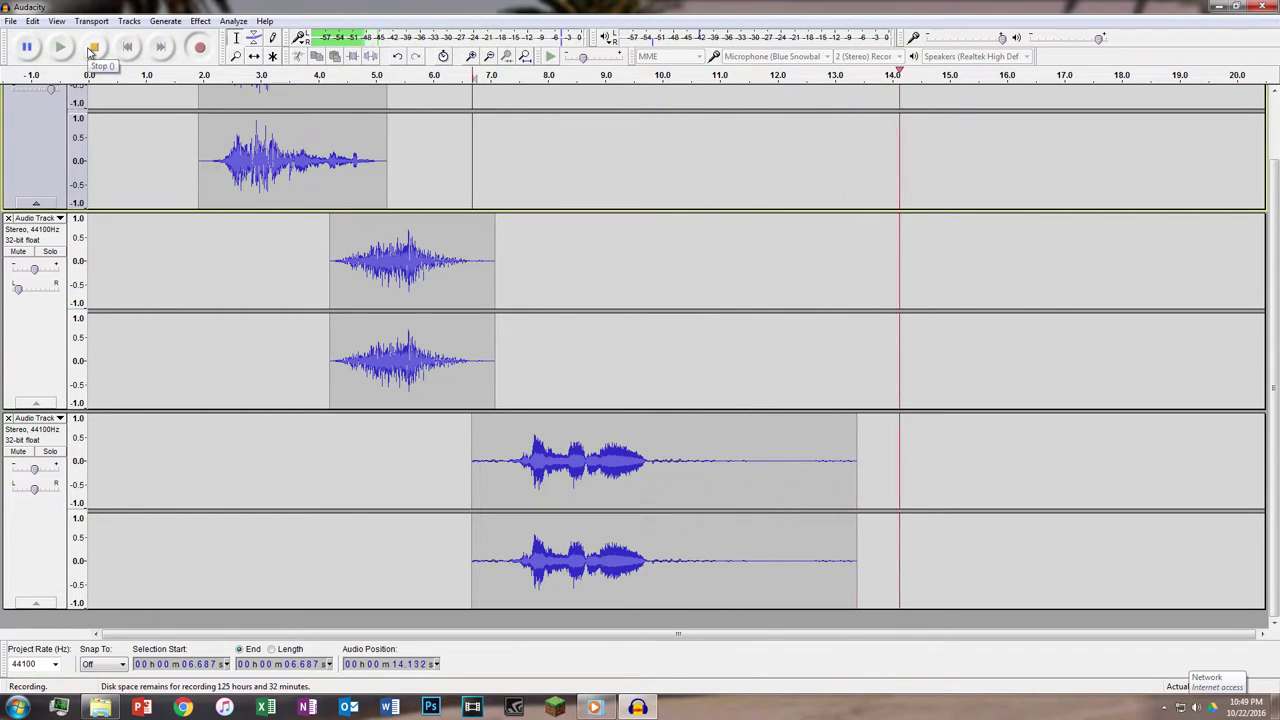
pyautogui.click(93, 47)
pyautogui.moveTo(950, 488); pyautogui.dragTo(1000, 490)
pyautogui.press('Delete')
# Capture the recorded clip's quiet tail as the Noise Reduction noise profile.
pyautogui.moveTo(643, 468); pyautogui.dragTo(948, 500)
pyautogui.click(200, 21)
pyautogui.click(289, 280)
pyautogui.click(634, 286)
pyautogui.click(620, 442)
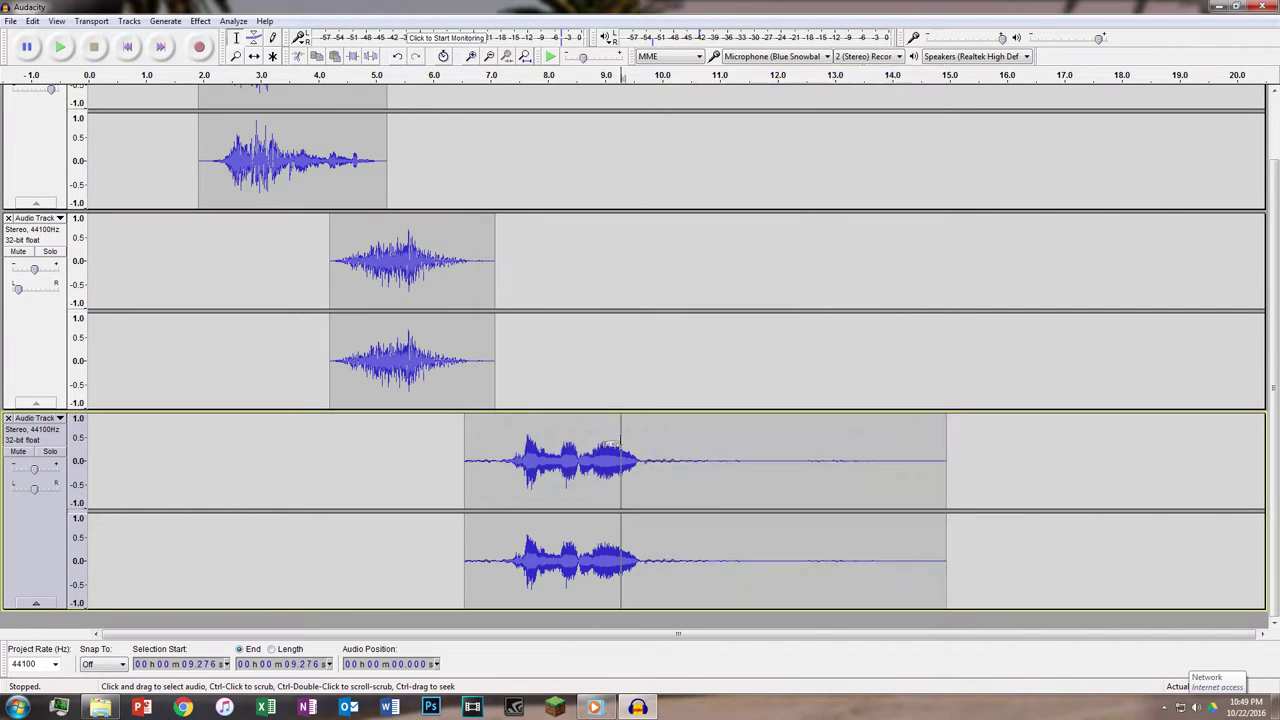
# Apply Noise Reduction to the whole recorded clip.
pyautogui.doubleClick(615, 443)
pyautogui.click(200, 21)
pyautogui.click(289, 280)
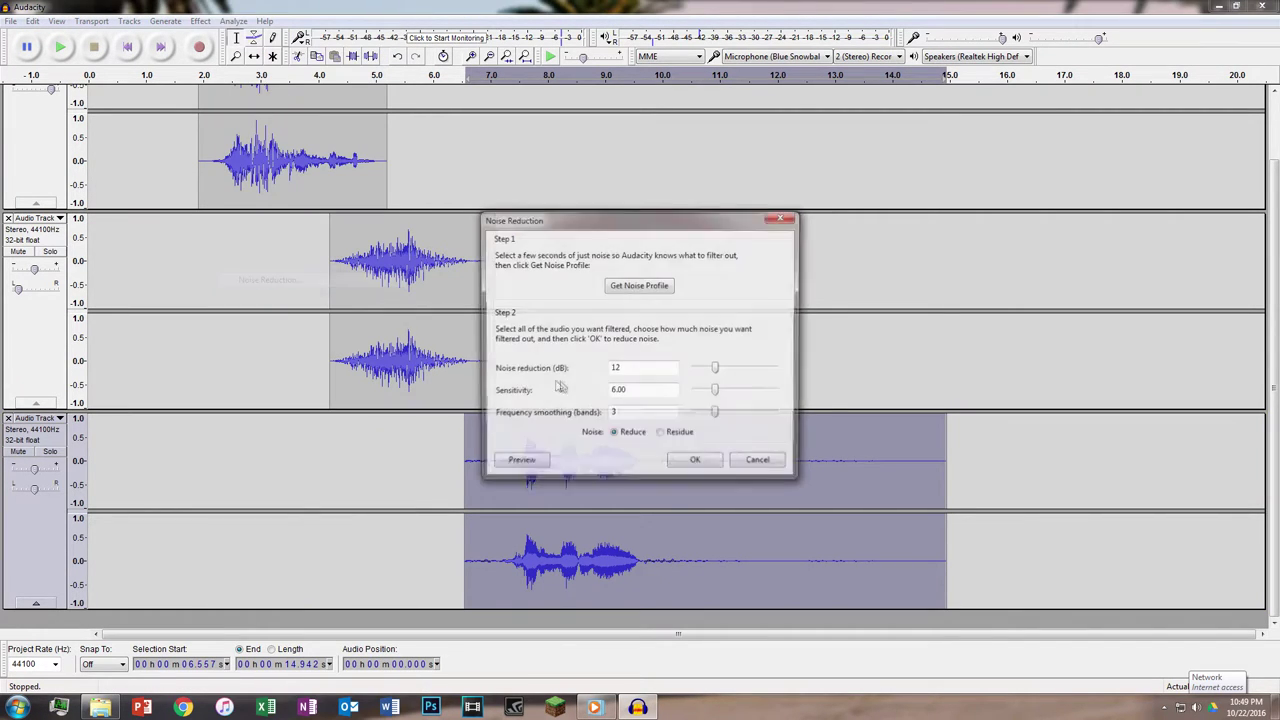
pyautogui.click(690, 460)
# Delete the recorded clip's silent tail and preview playback from 9.230 s.
pyautogui.moveTo(643, 468); pyautogui.dragTo(948, 486)
pyautogui.press('Delete')
pyautogui.click(618, 466)
pyautogui.press('space')
# Select the whole middle scream clip.
pyautogui.click(387, 272)
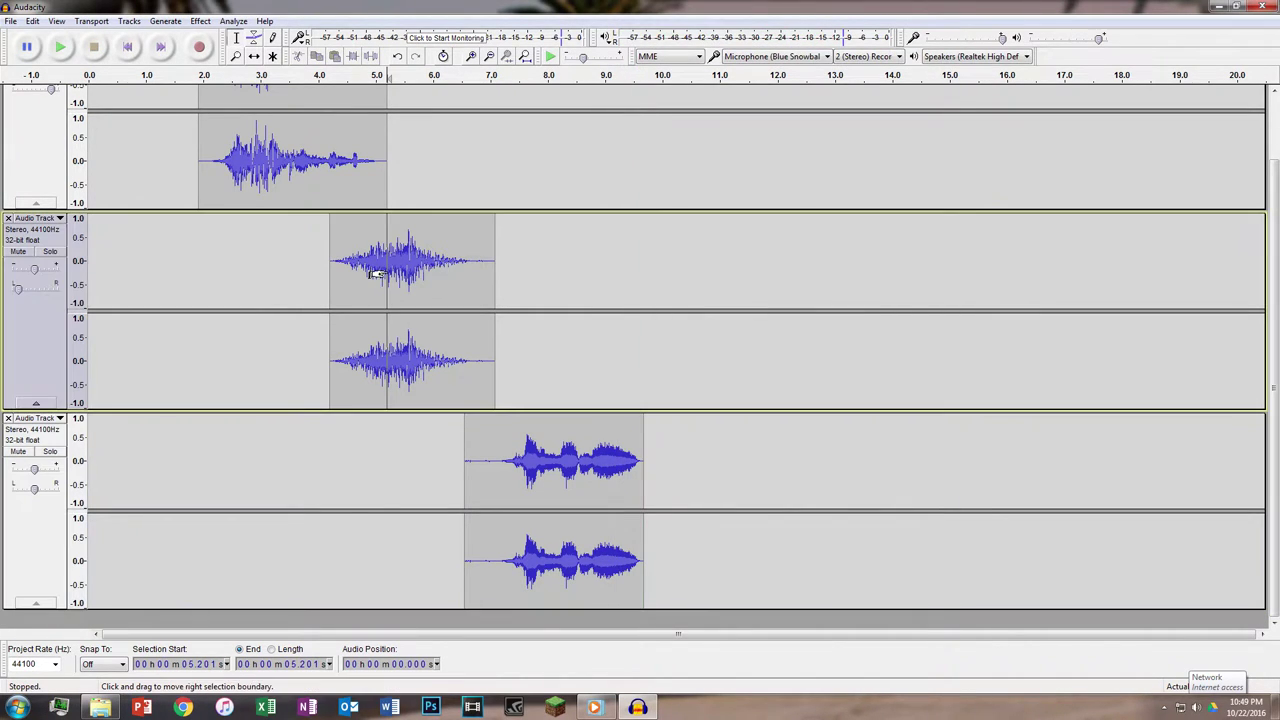
pyautogui.doubleClick(459, 265)
pyautogui.click(201, 21)
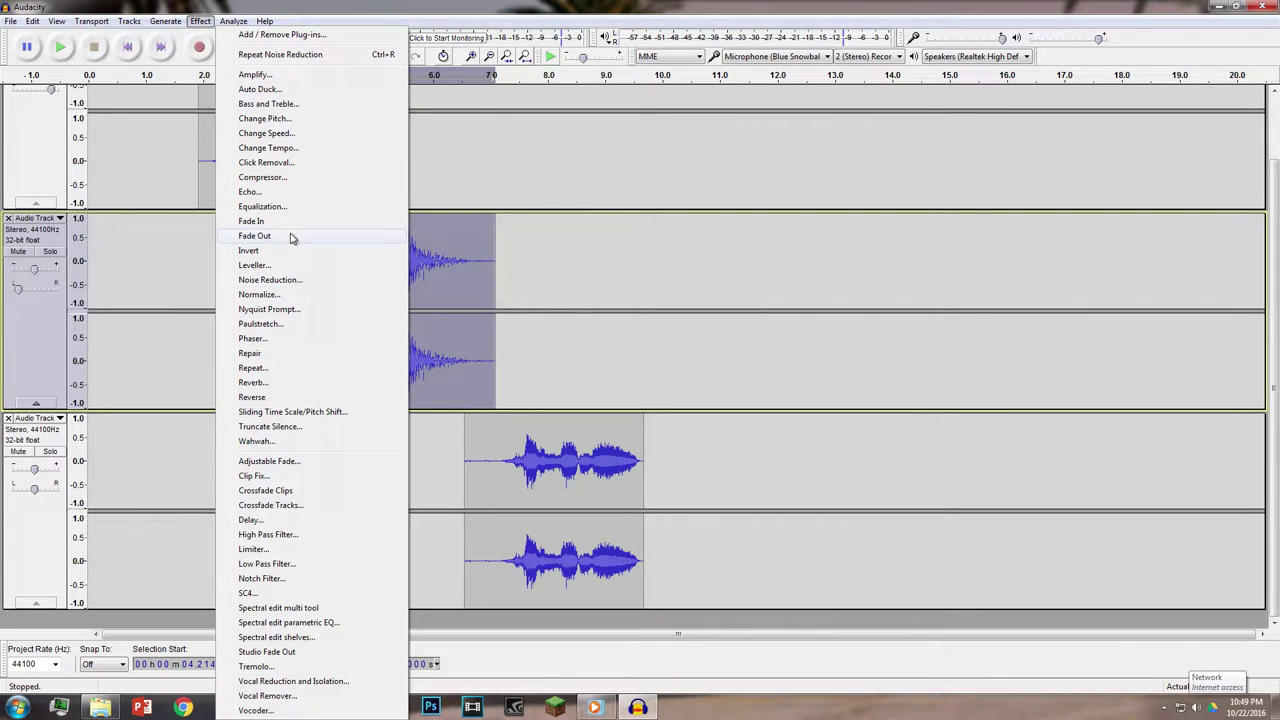
# Add reverb and a 5.3 dB bass boost to the middle scream clip.
pyautogui.click(256, 382)
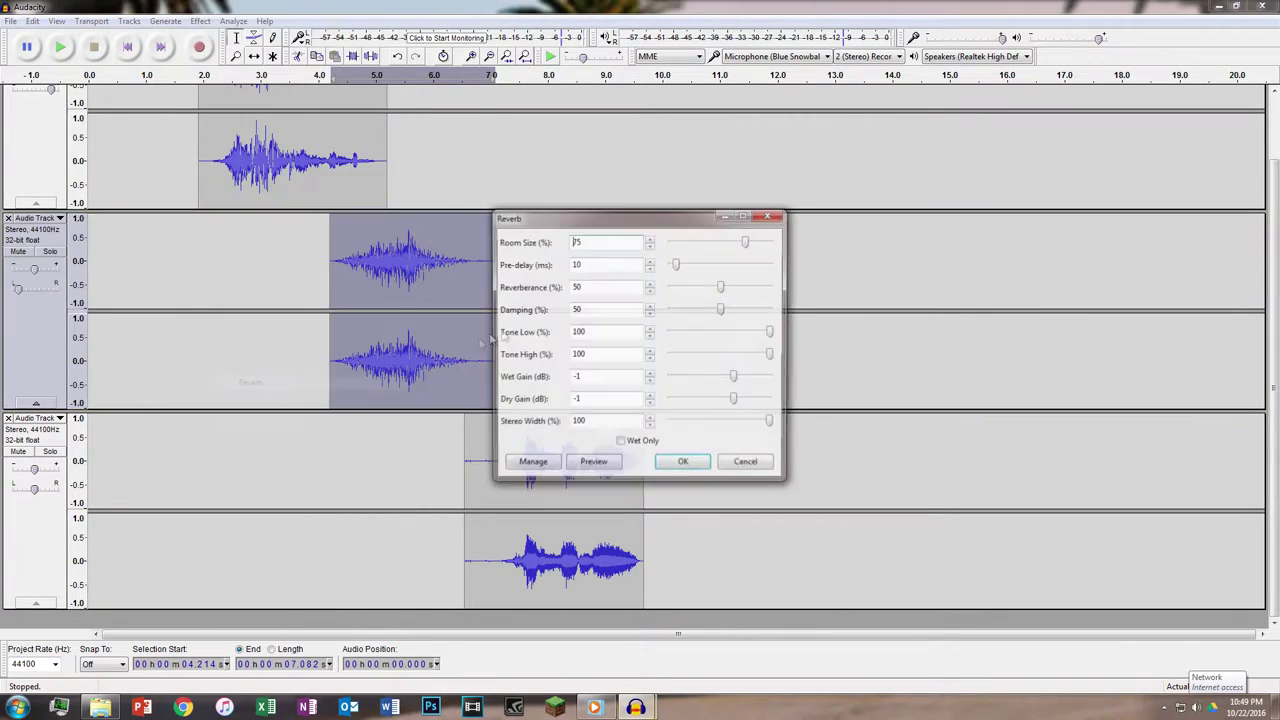
pyautogui.click(688, 465)
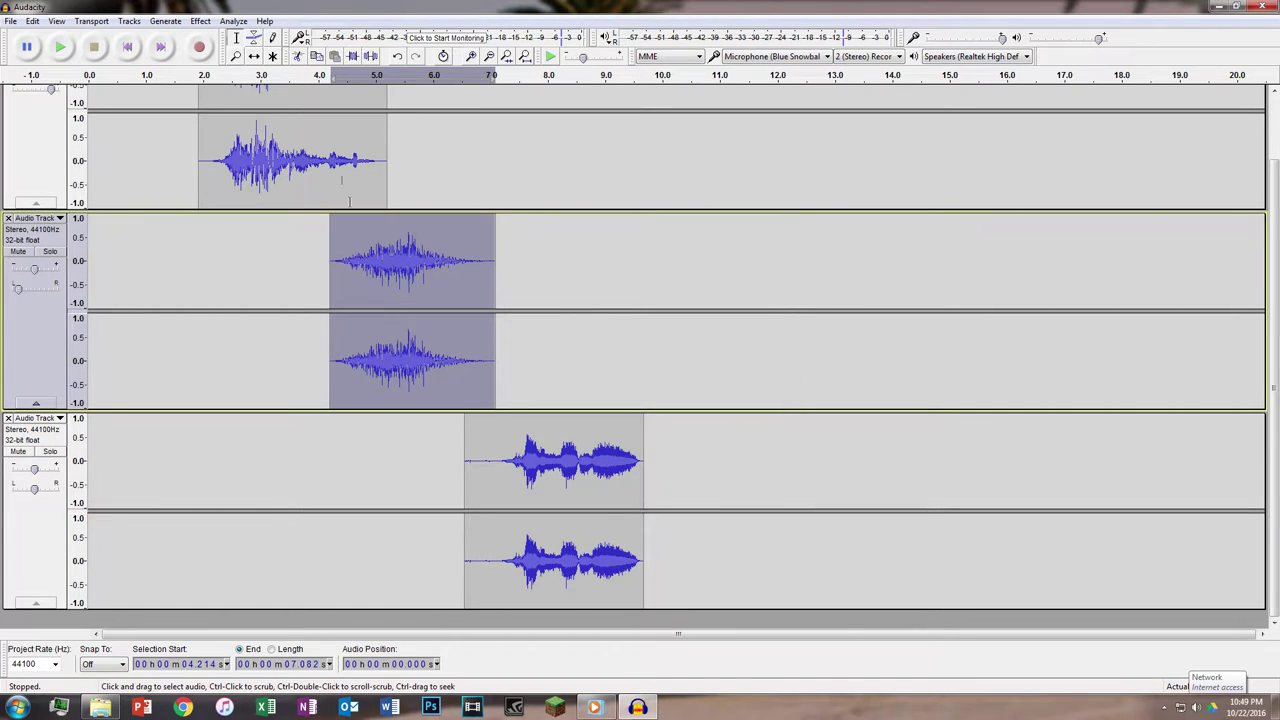
pyautogui.click(201, 21)
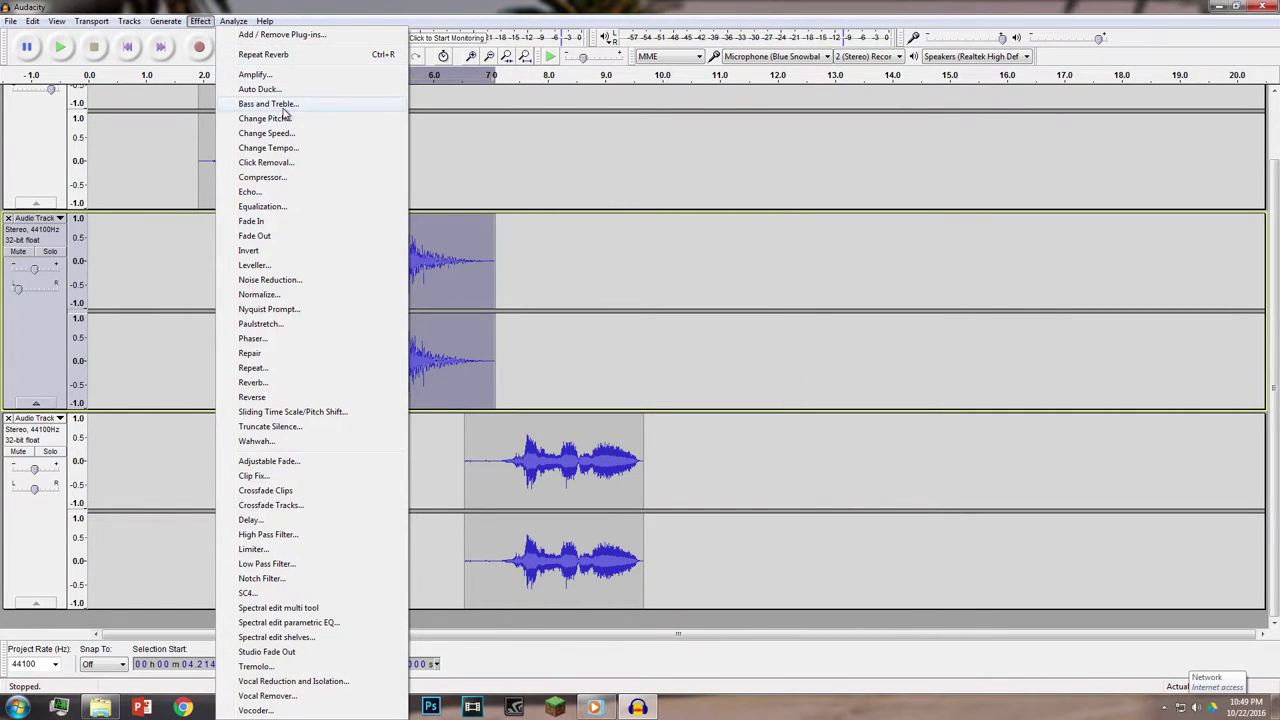
pyautogui.click(284, 108)
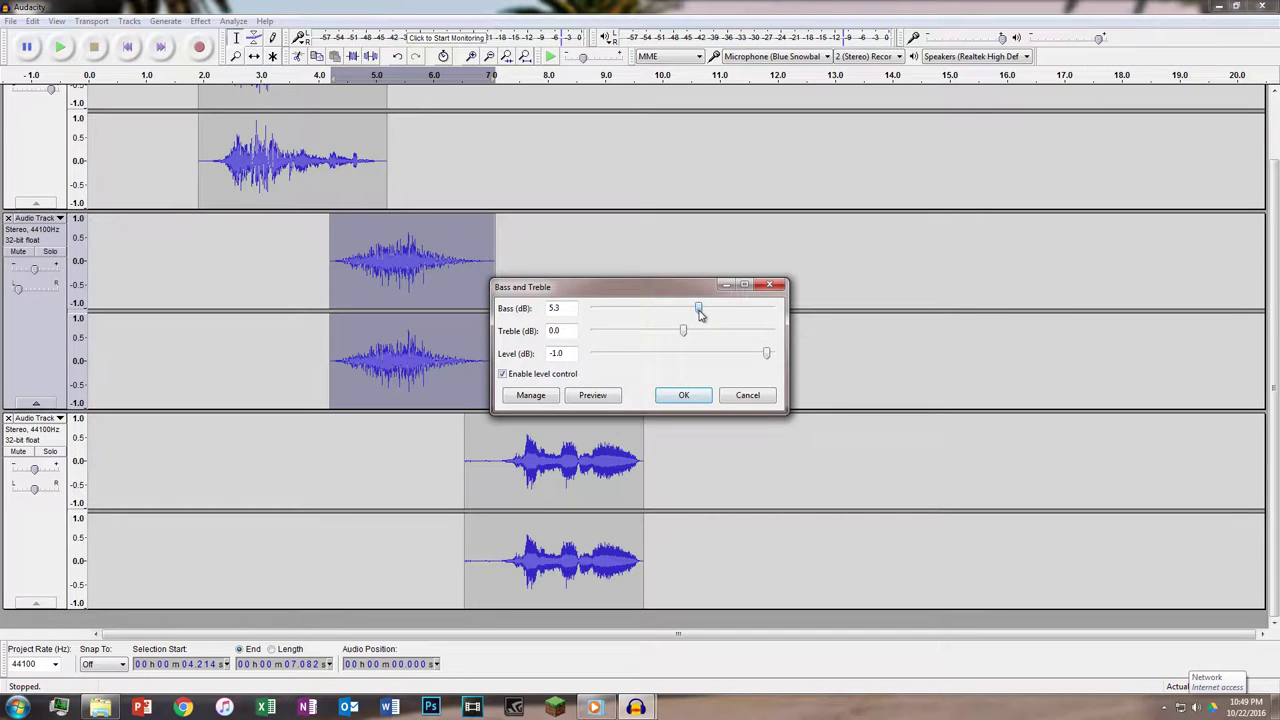
pyautogui.click(684, 396)
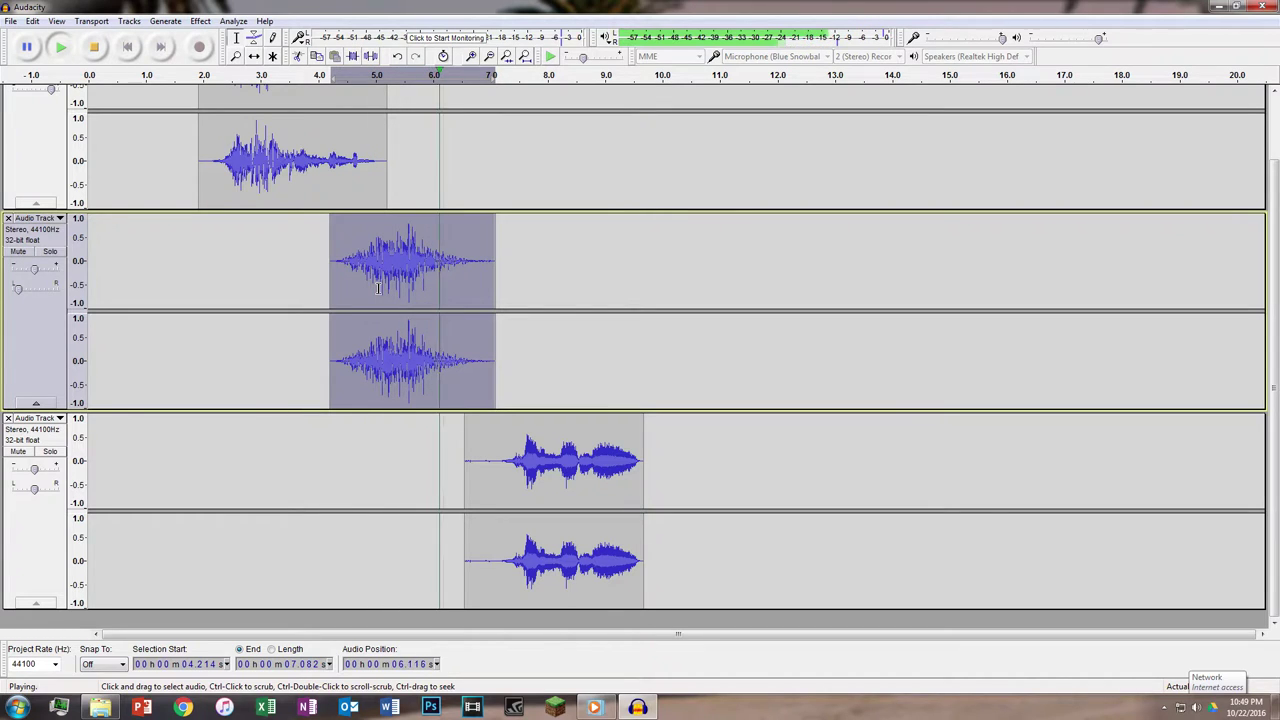
# Delete the recorded clip's opening stretch so it starts near 5.9 s.
pyautogui.doubleClick(549, 483)
pyautogui.moveTo(502, 464); pyautogui.dragTo(430, 464)
pyautogui.press('Delete')
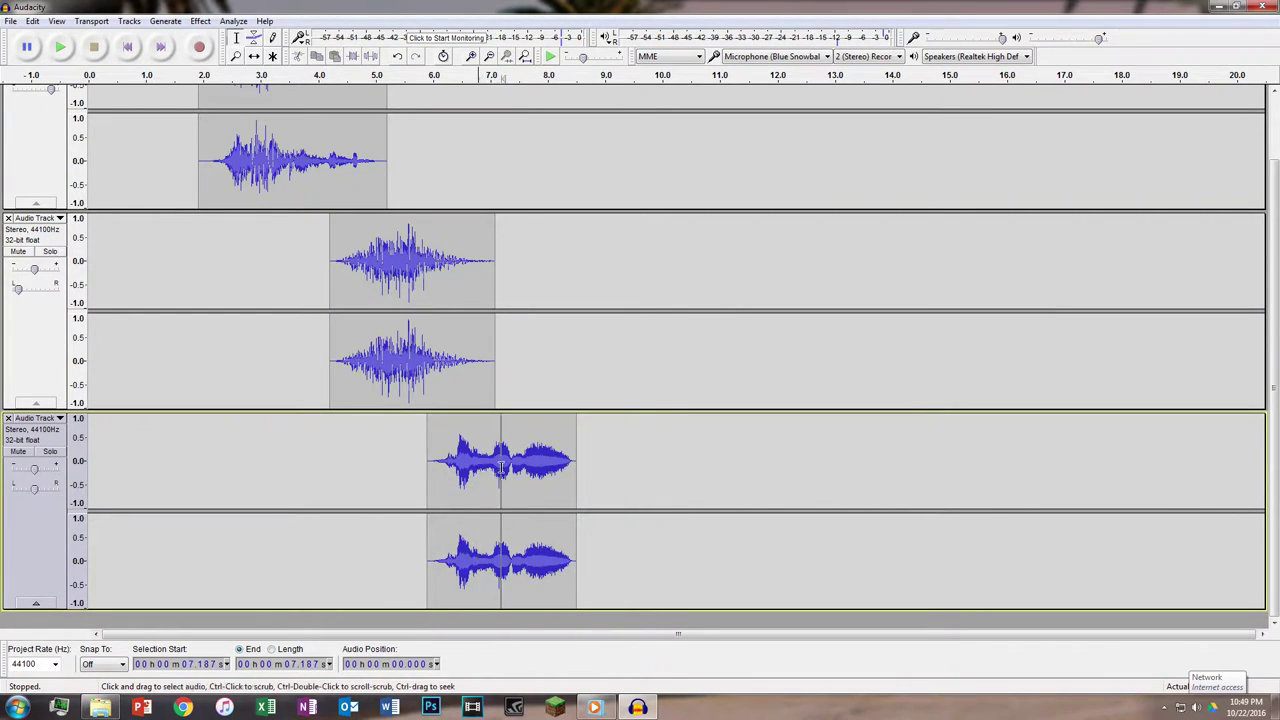
# Raise the bottom clip's pitch from A#/Bb to D (about 3.91 semitones) and play it.
pyautogui.doubleClick(501, 464)
pyautogui.click(201, 21)
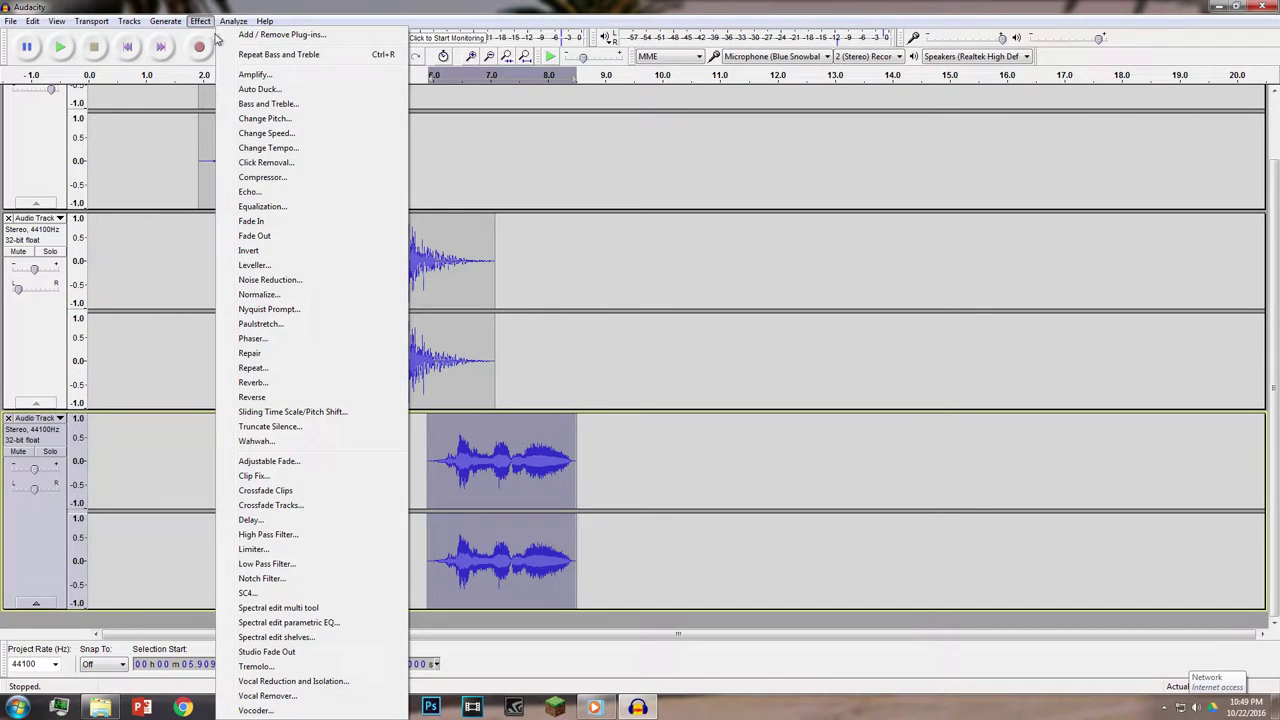
pyautogui.click(263, 118)
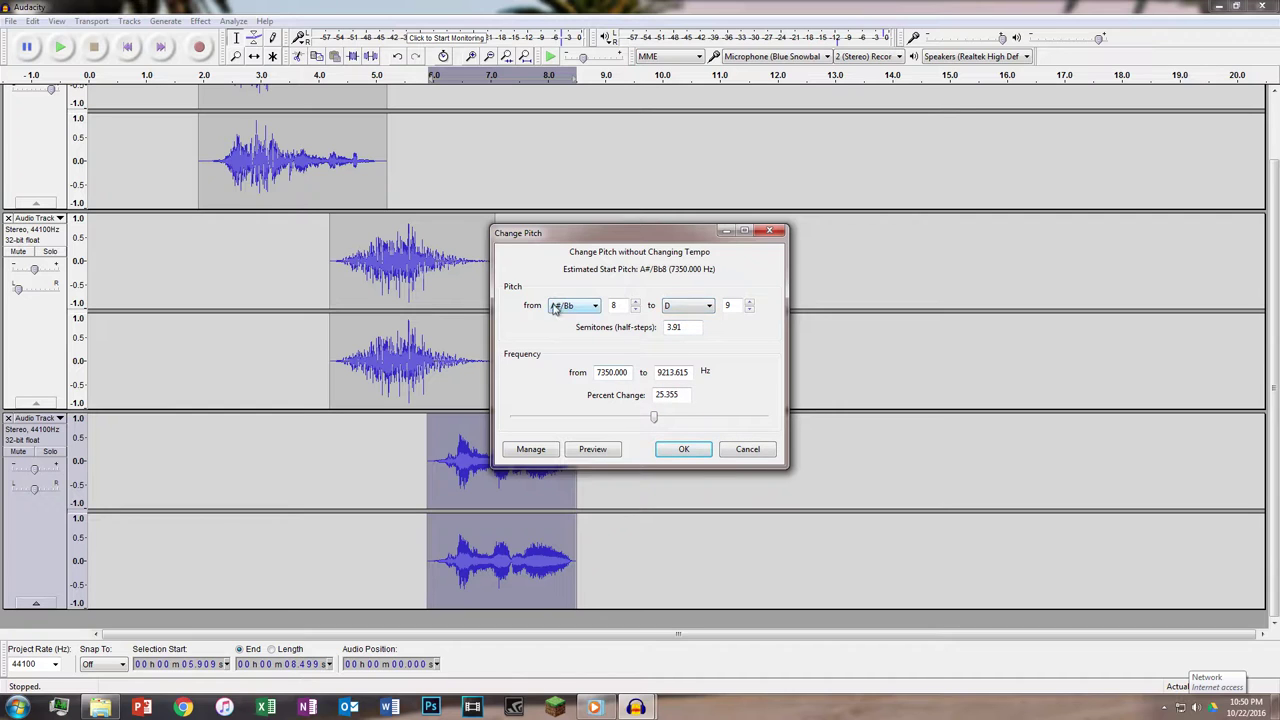
pyautogui.click(684, 452)
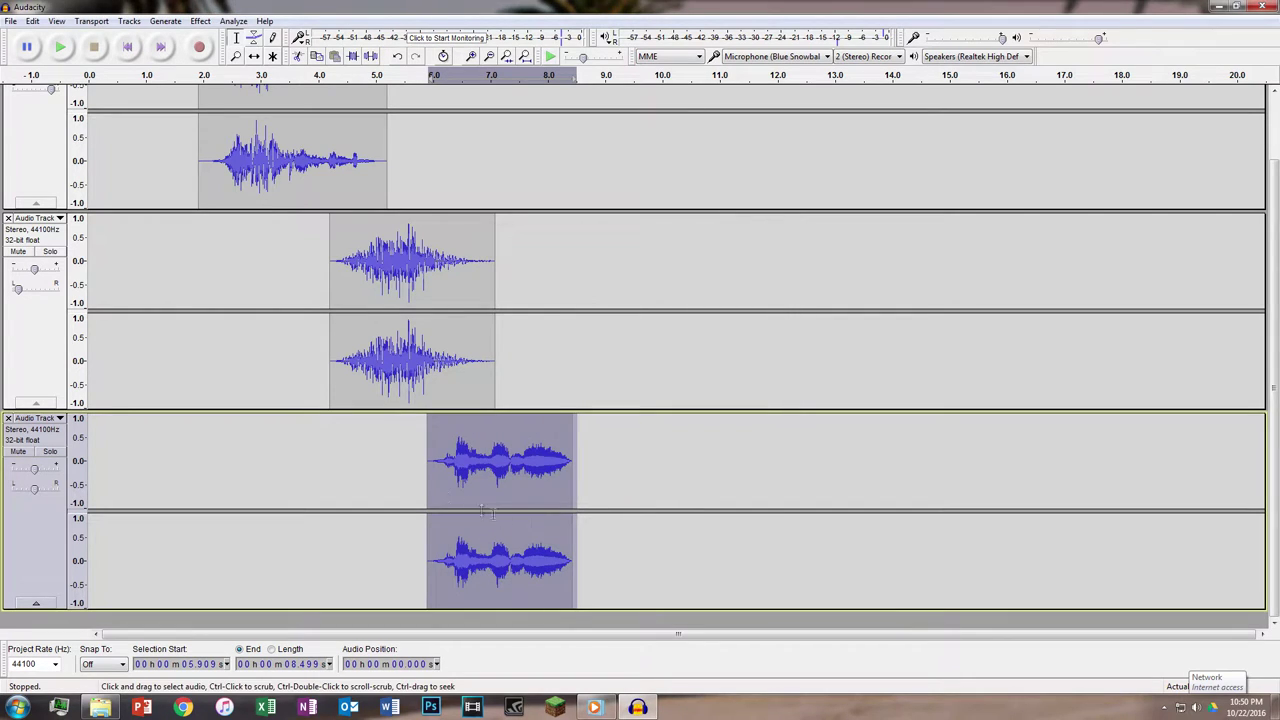
pyautogui.press('space')
# Amplify the bottom clip by -15 dB and play it back.
pyautogui.click(200, 21)
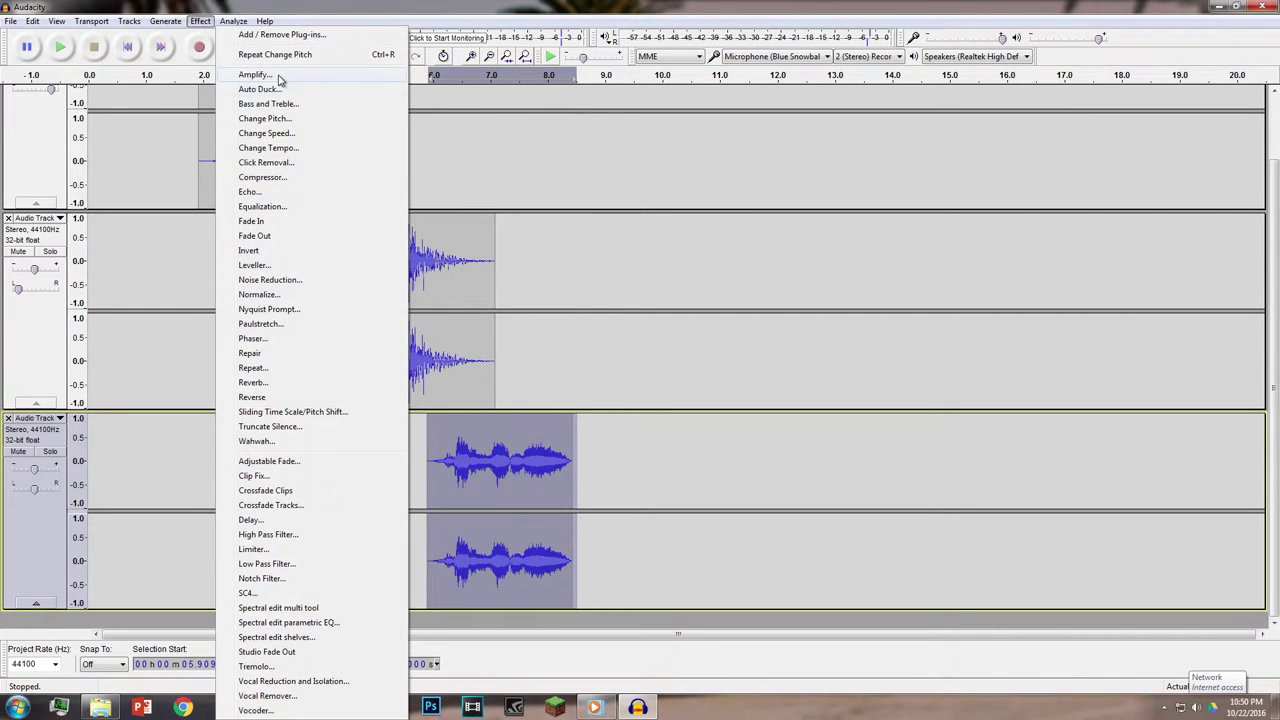
pyautogui.click(279, 76)
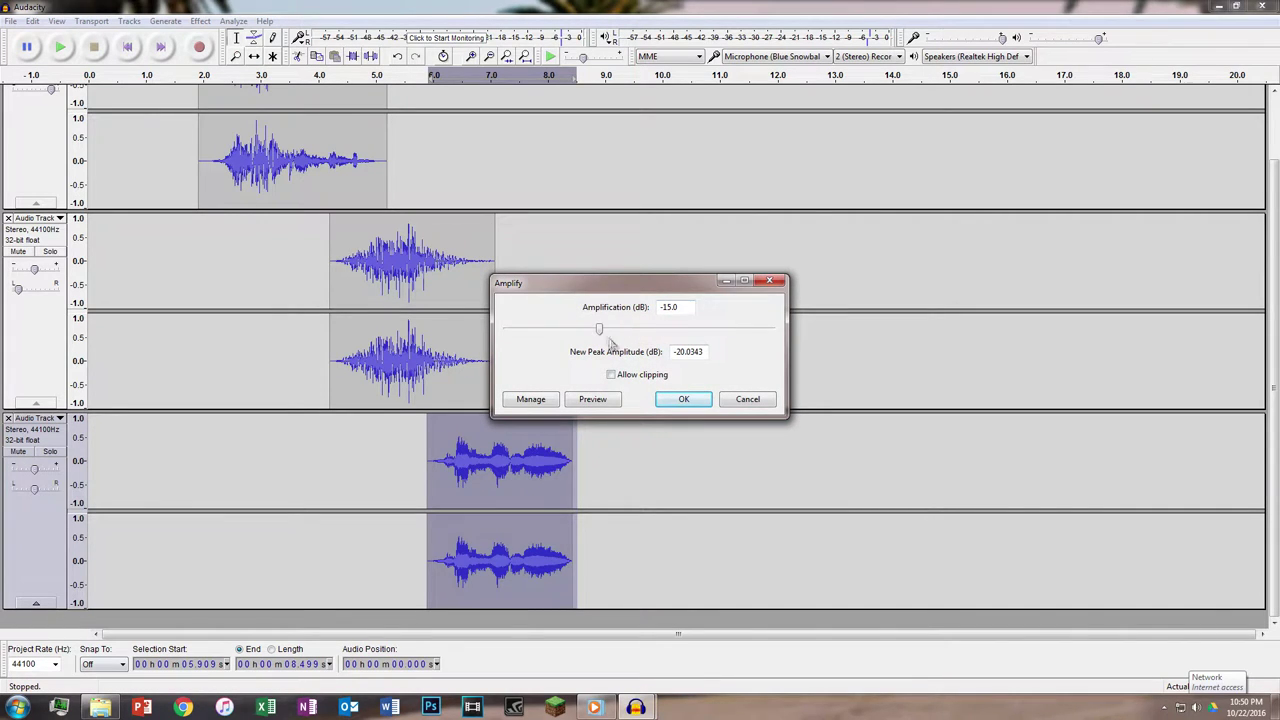
pyautogui.click(681, 398)
pyautogui.press('space')
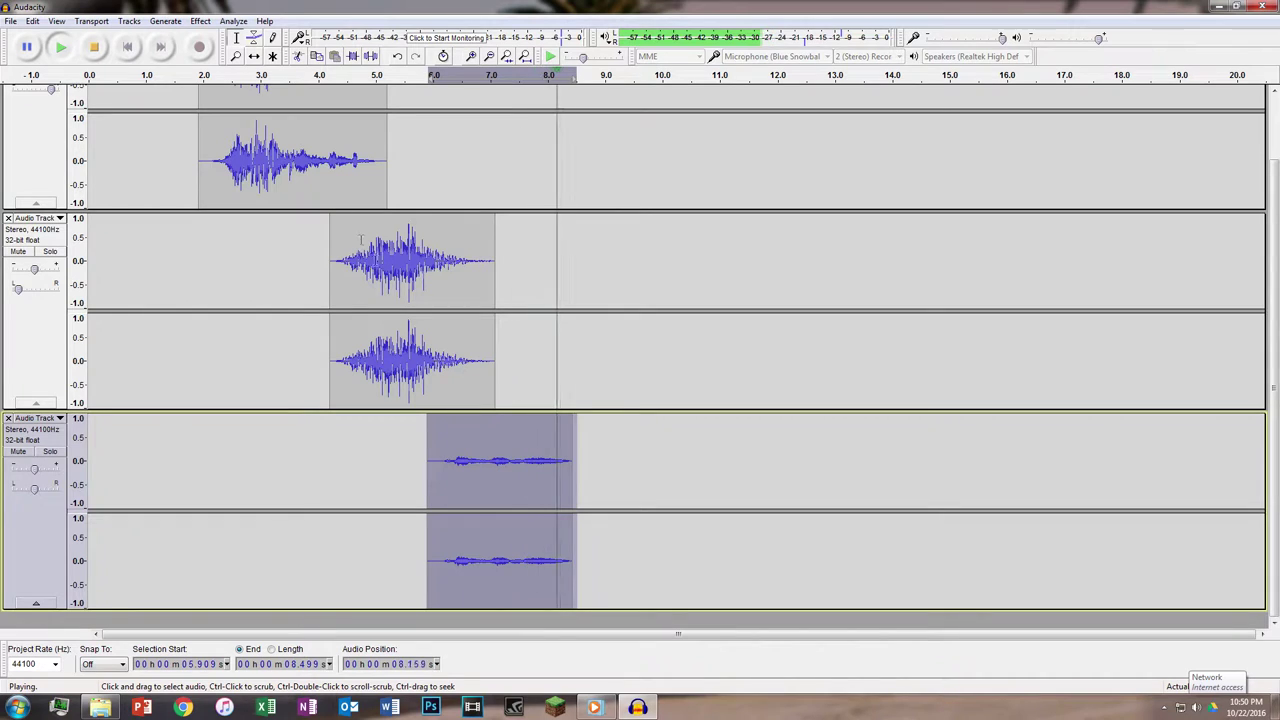
pyautogui.click(200, 21)
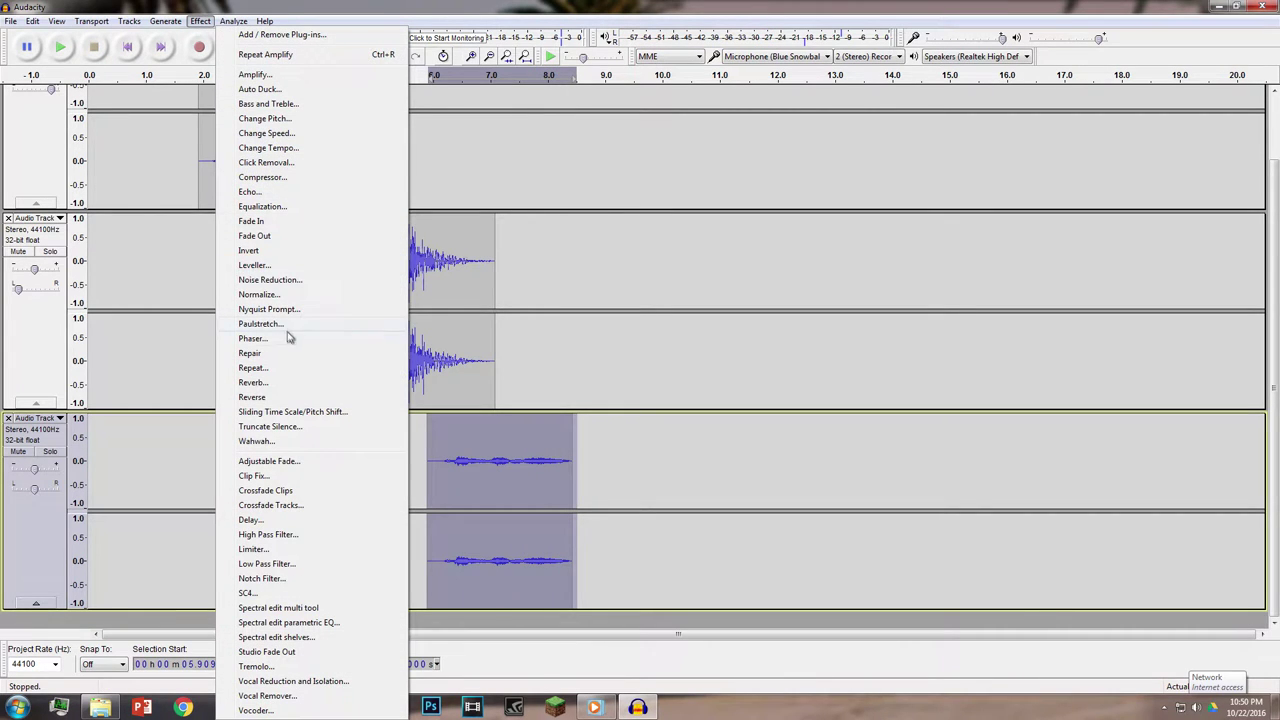
pyautogui.click(290, 384)
pyautogui.click(683, 461)
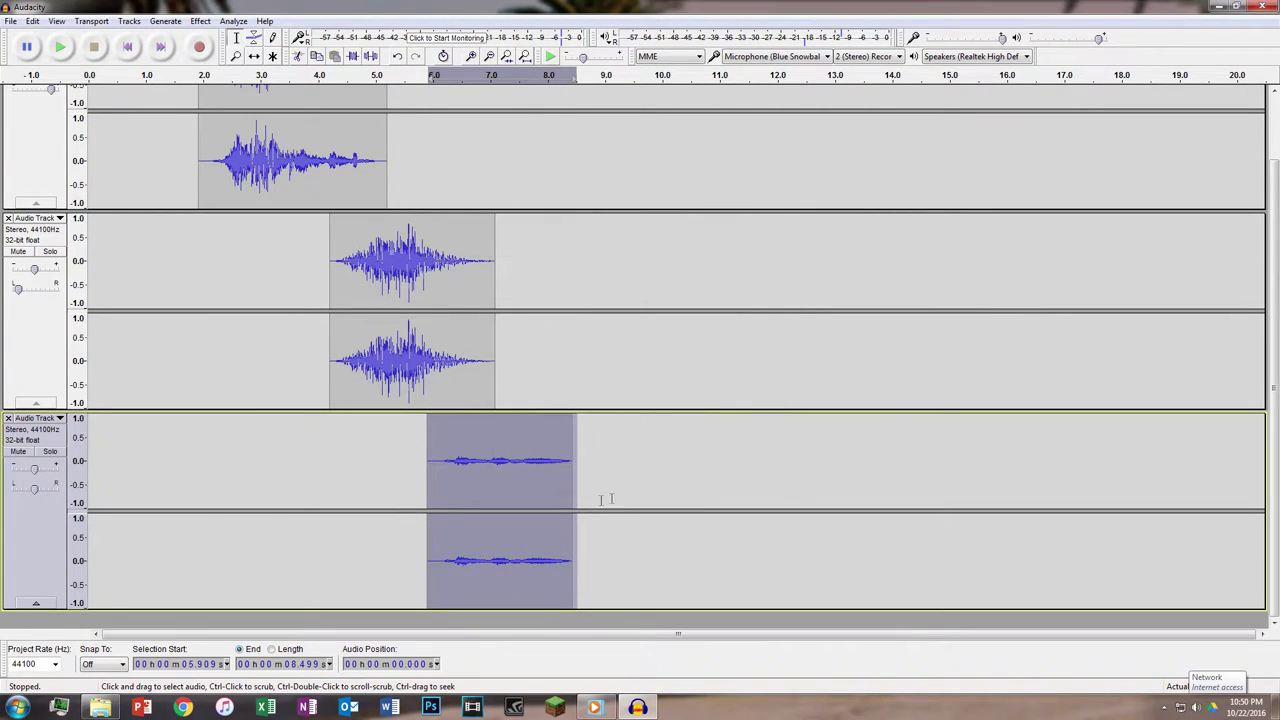
pyautogui.press('space')
pyautogui.click(606, 462)
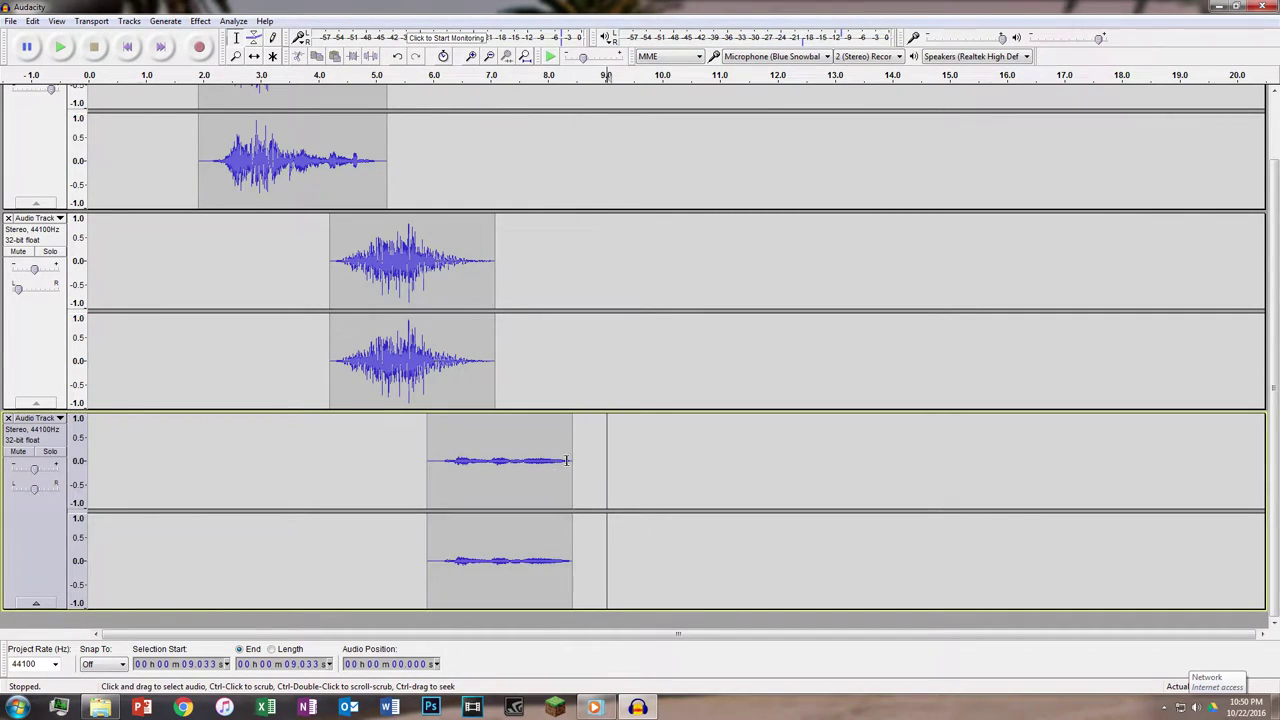
pyautogui.click(172, 44)
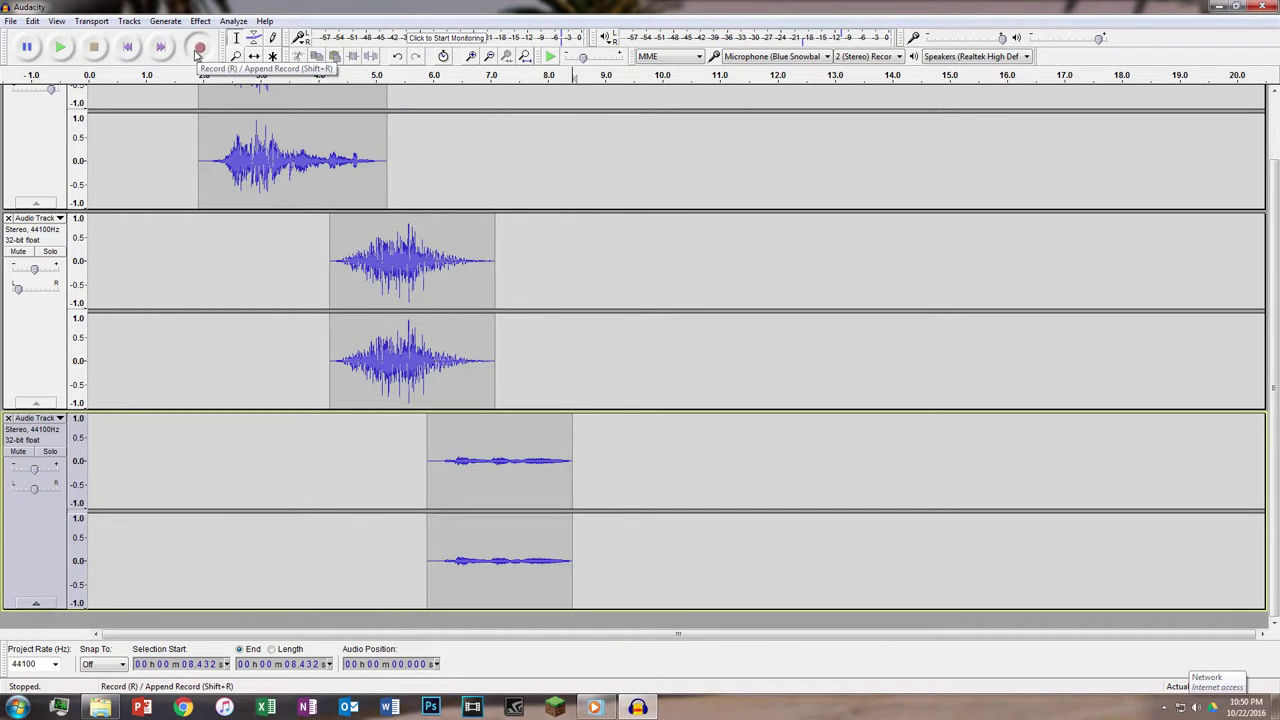
pyautogui.click(199, 48)
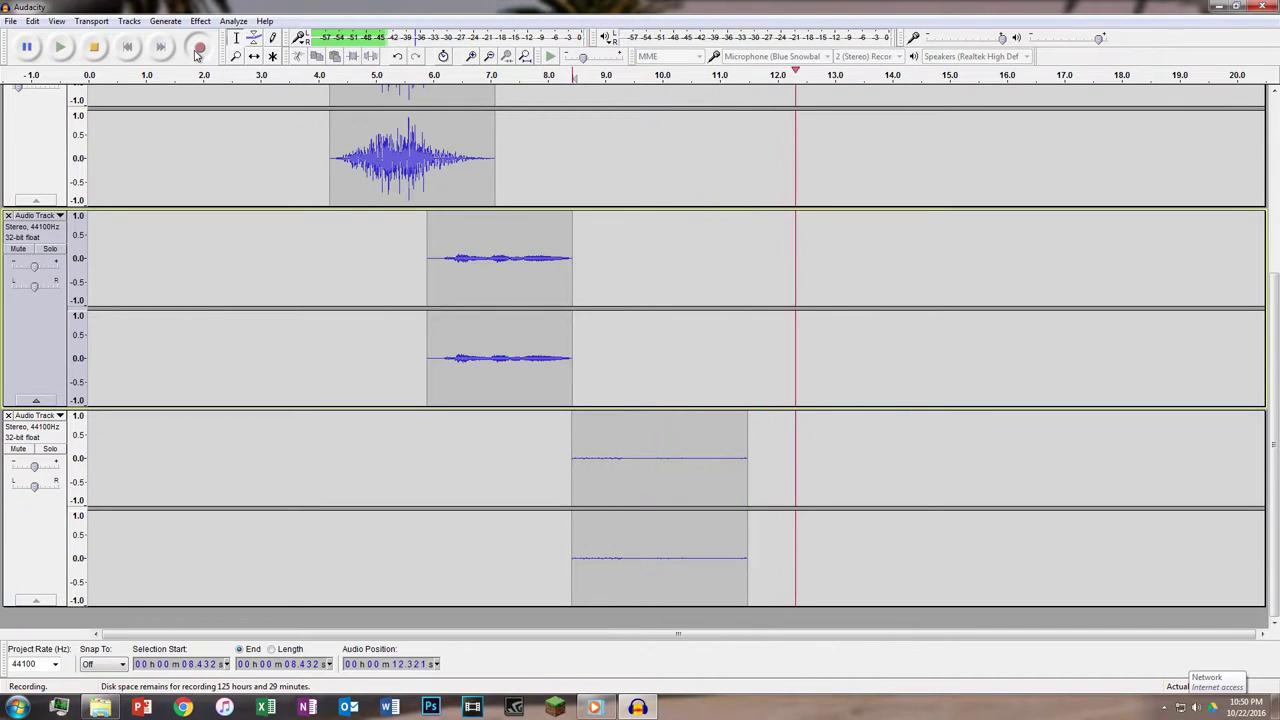
pyautogui.click(94, 47)
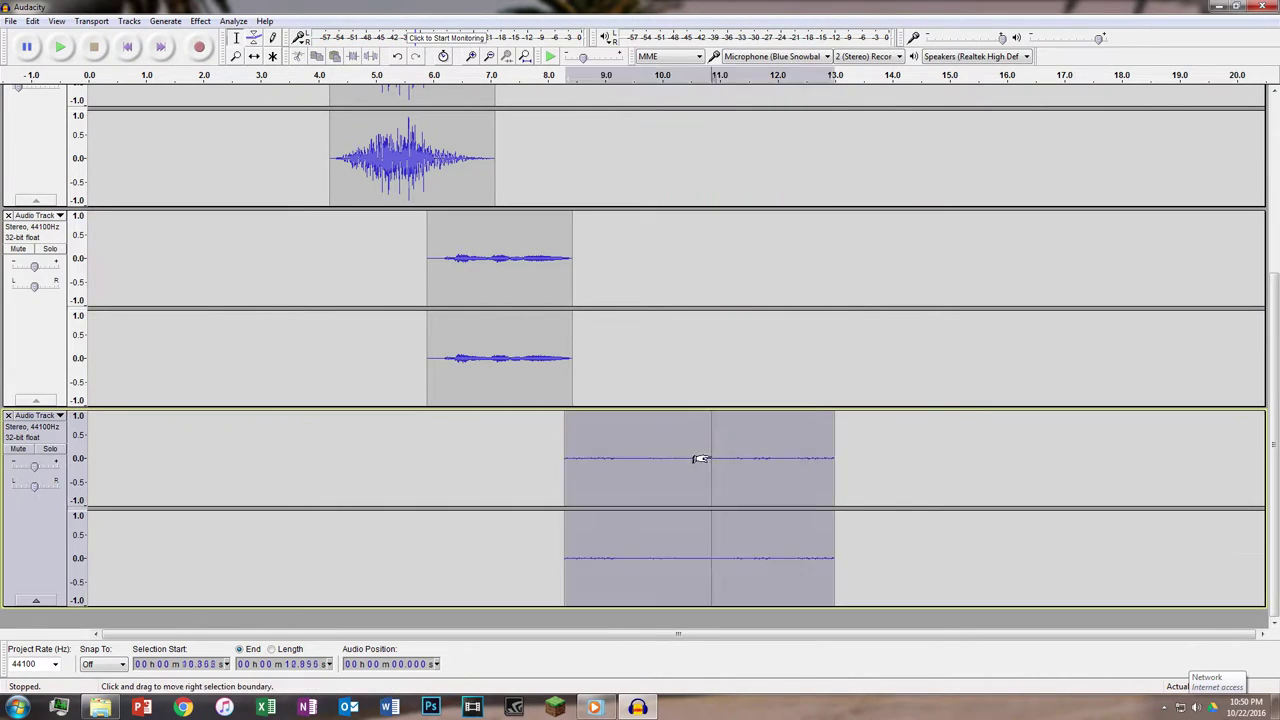
pyautogui.click(200, 21)
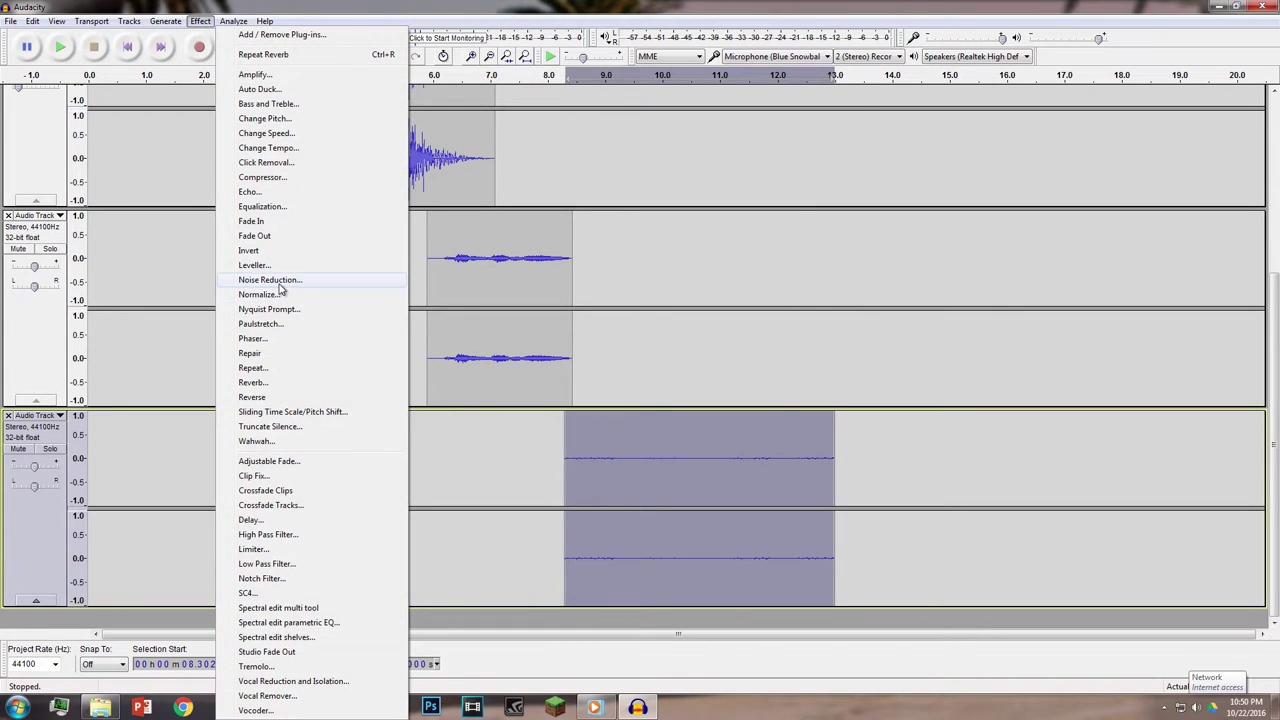
pyautogui.click(270, 280)
pyautogui.click(627, 285)
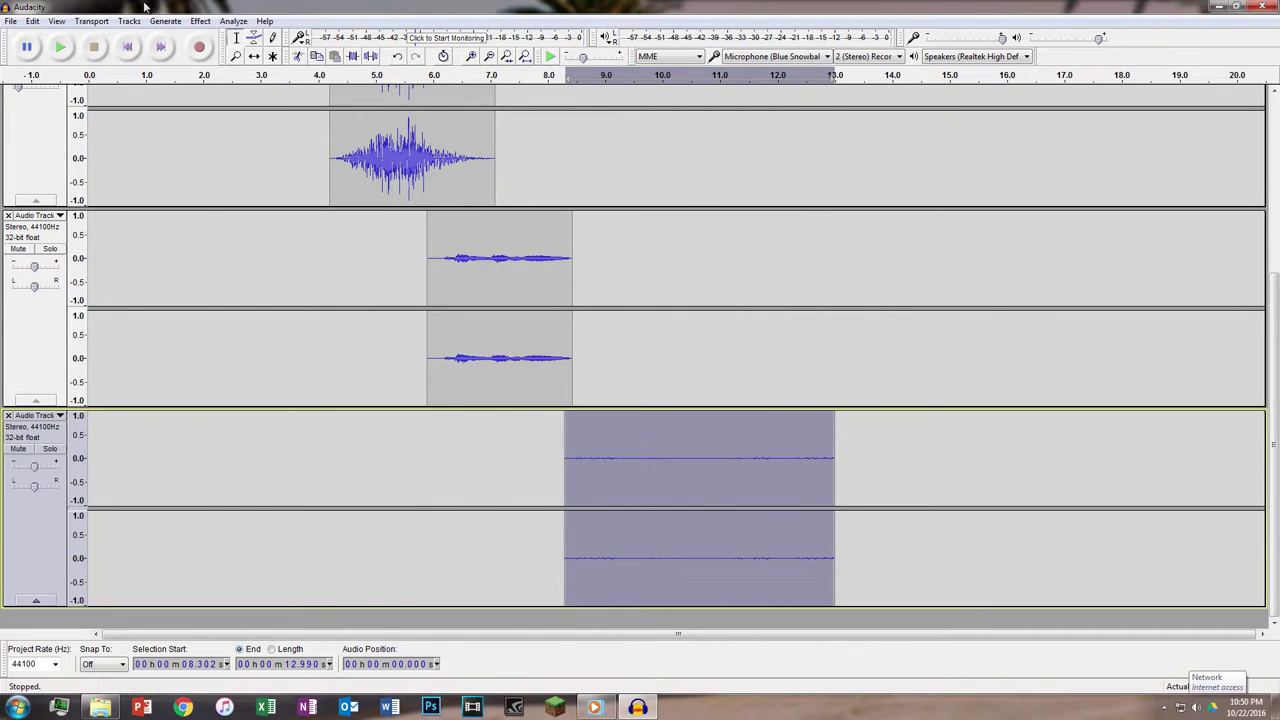
pyautogui.click(201, 21)
pyautogui.click(270, 280)
pyautogui.click(688, 460)
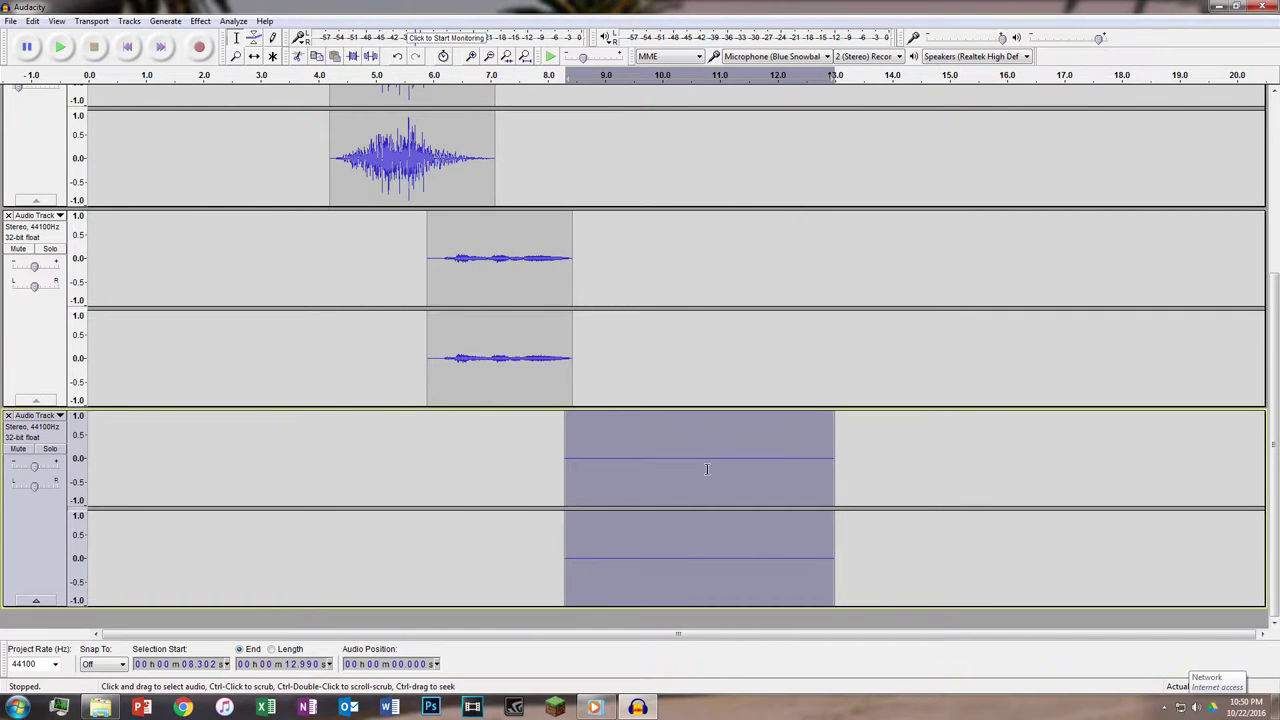
pyautogui.click(565, 460)
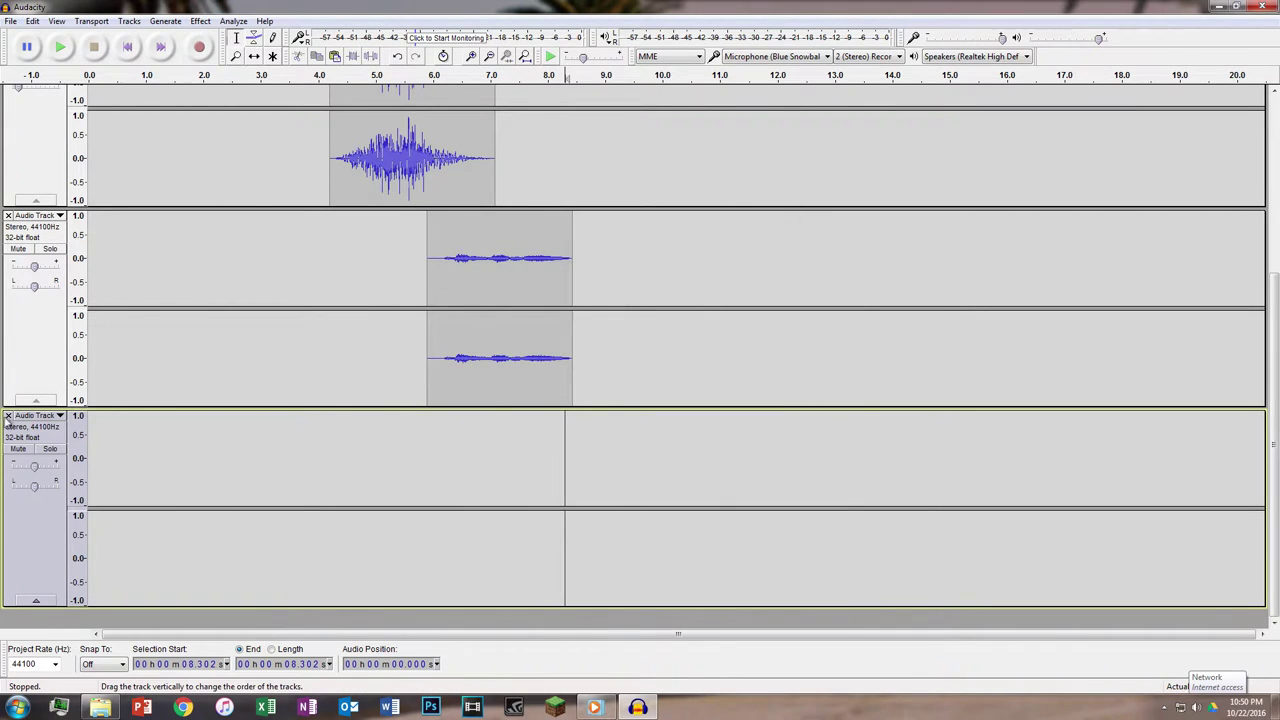
pyautogui.click(8, 415)
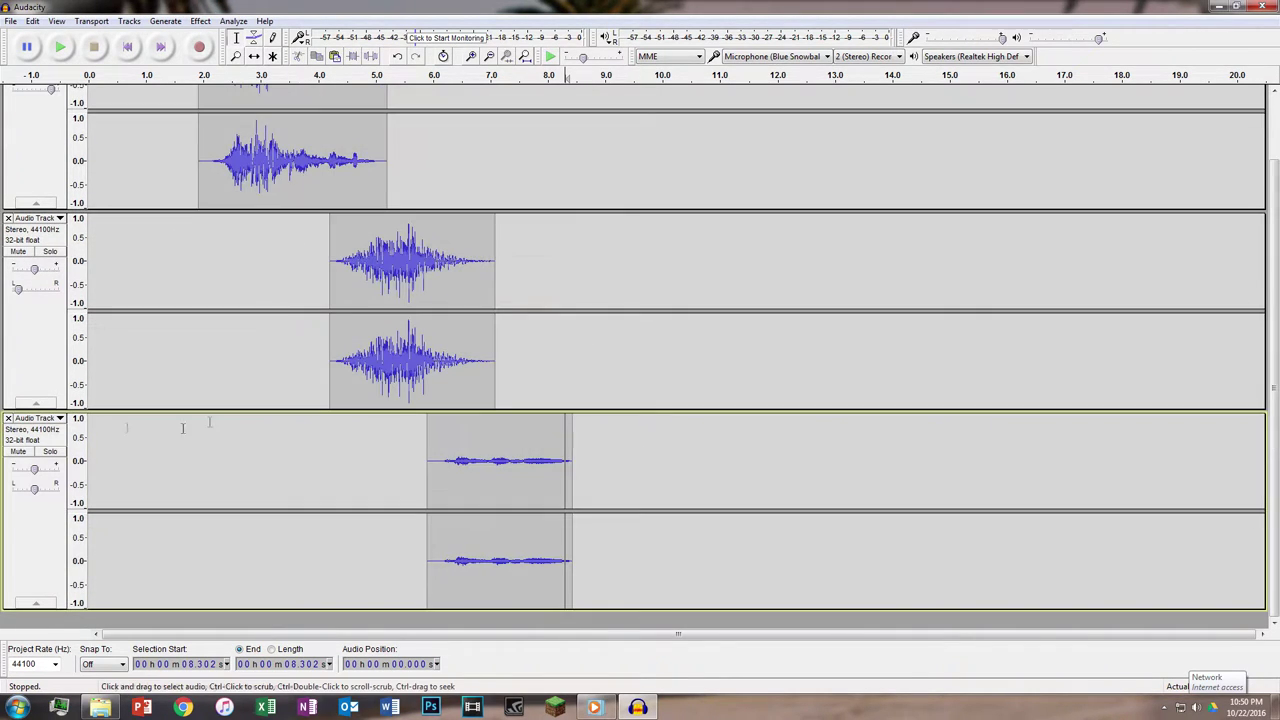
# Paste the cleaned noise onto the bottom clip's end, then add an echo (0.6 s delay, 0.5 decay).
pyautogui.hotkey('ctrl', 'v')
pyautogui.click(580, 466)
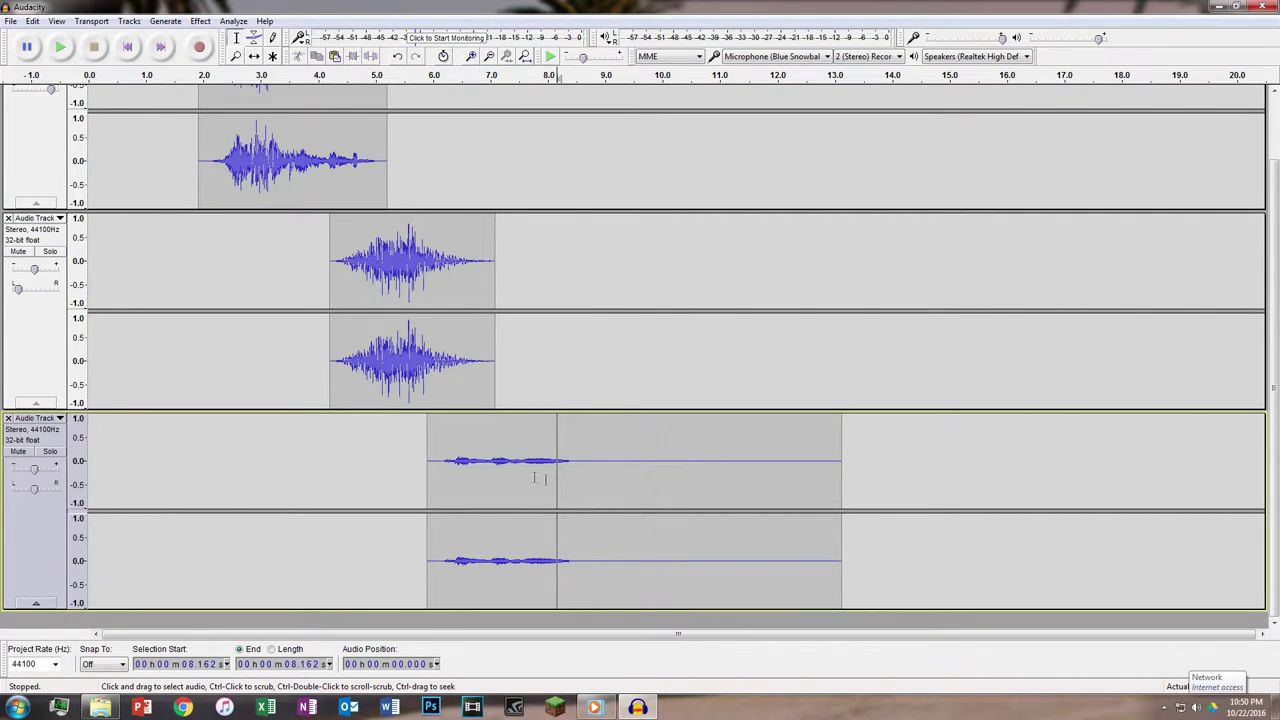
pyautogui.doubleClick(505, 455)
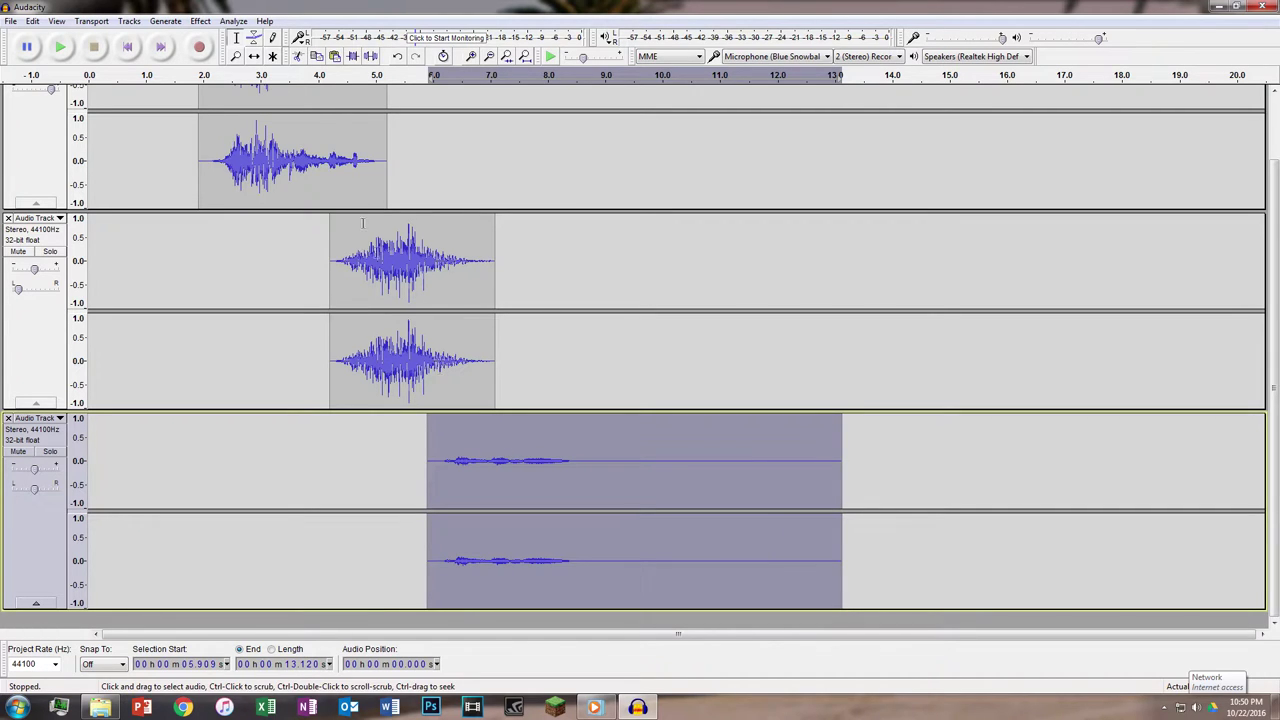
pyautogui.click(200, 21)
pyautogui.click(252, 192)
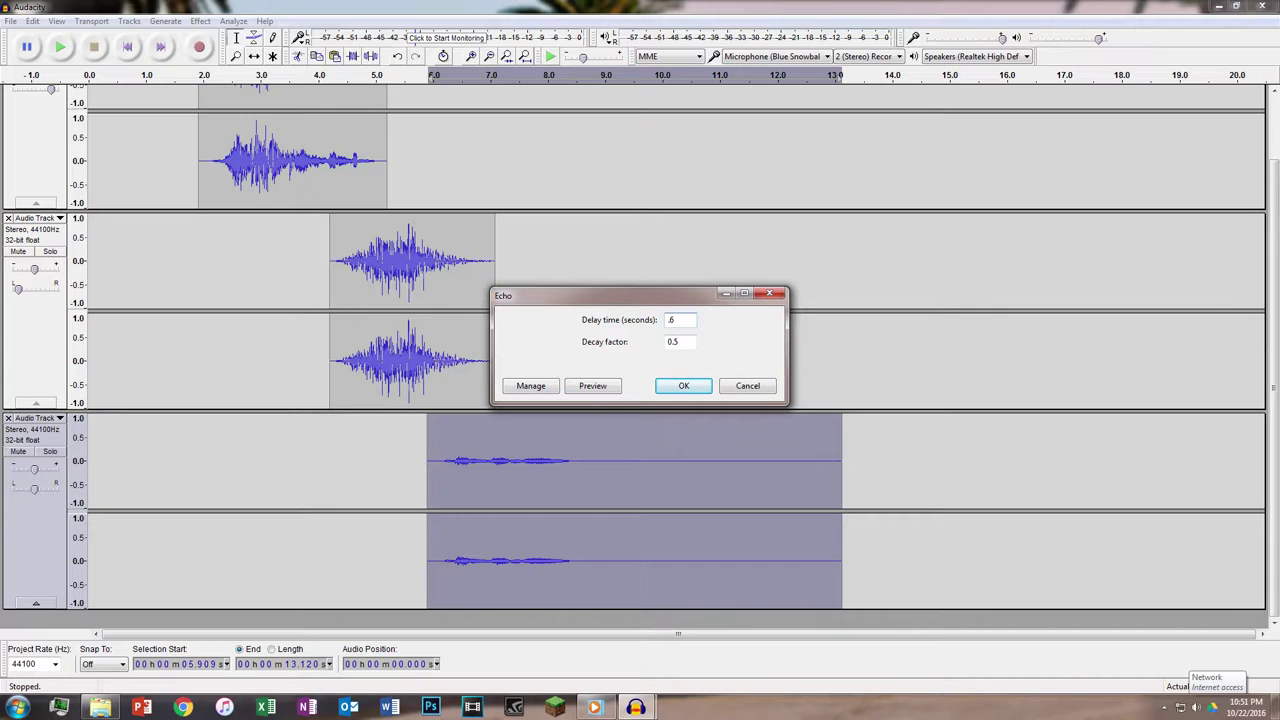
pyautogui.click(688, 384)
pyautogui.press('space')
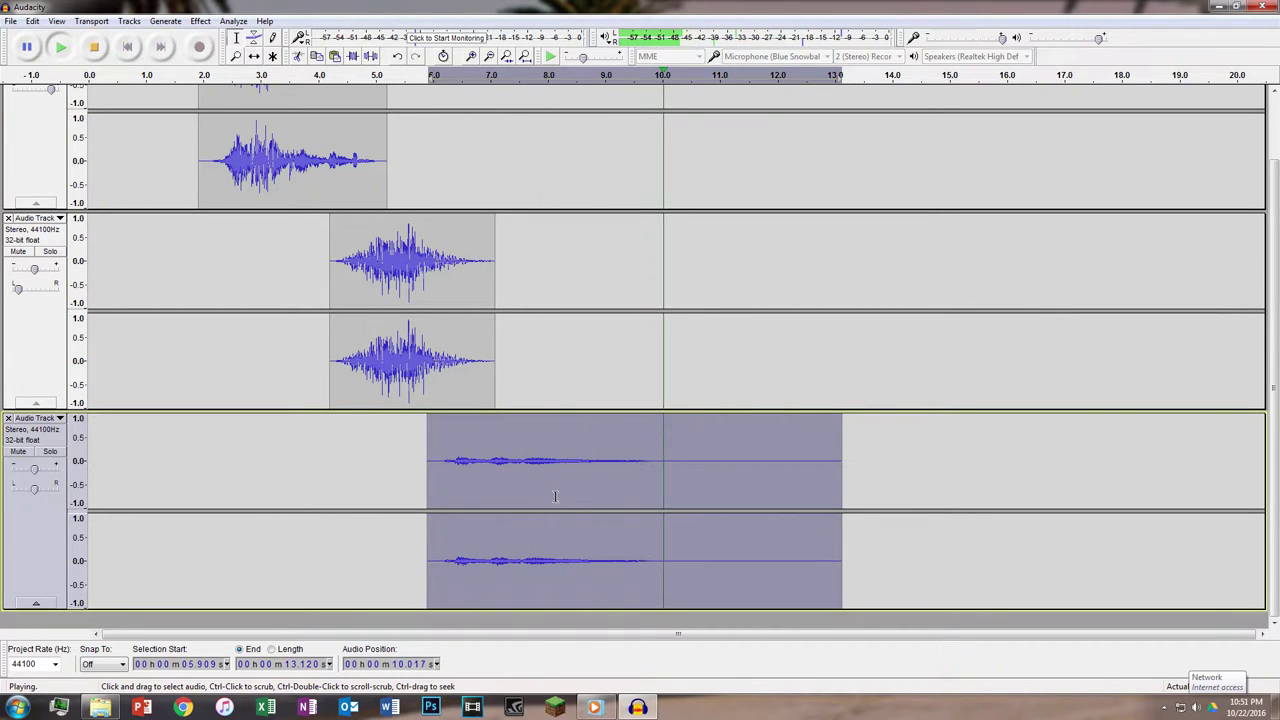
pyautogui.press('space')
# Select the bottom clip from 8.475 s to 10.716 s.
pyautogui.moveTo(647, 473); pyautogui.dragTo(884, 491)
pyautogui.click(858, 490)
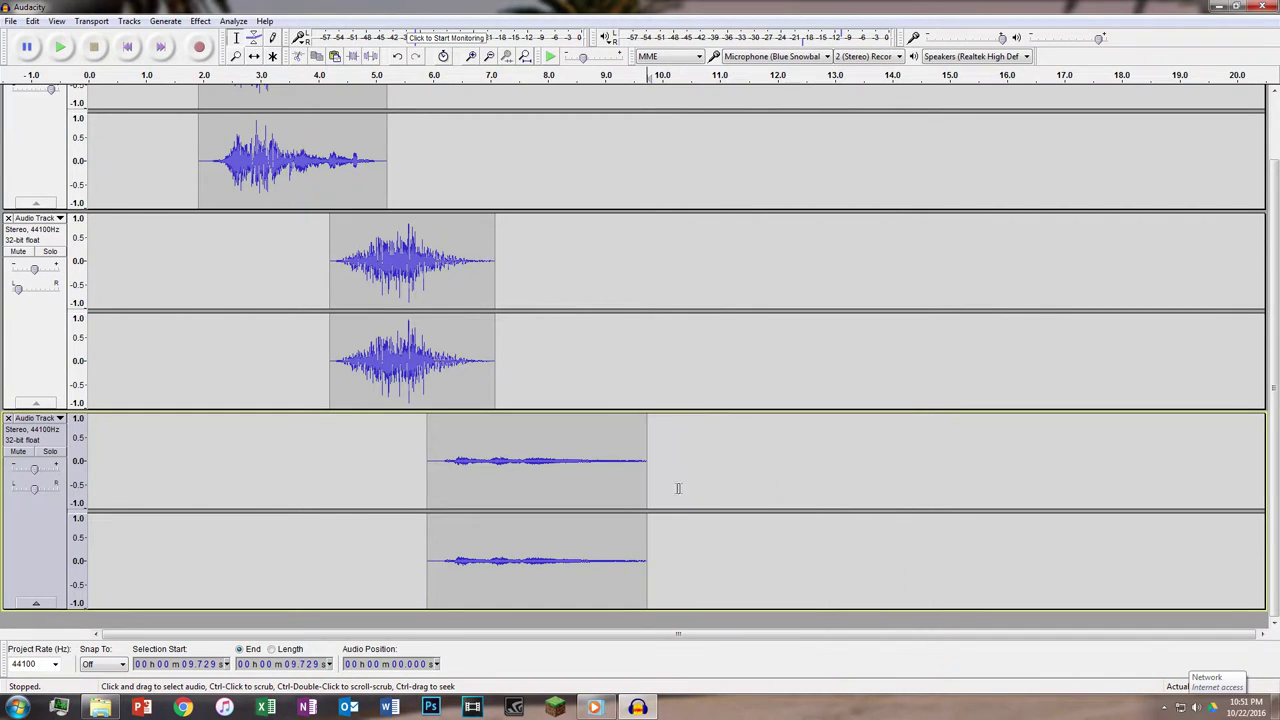
pyautogui.moveTo(575, 479); pyautogui.dragTo(703, 480)
pyautogui.click(204, 22)
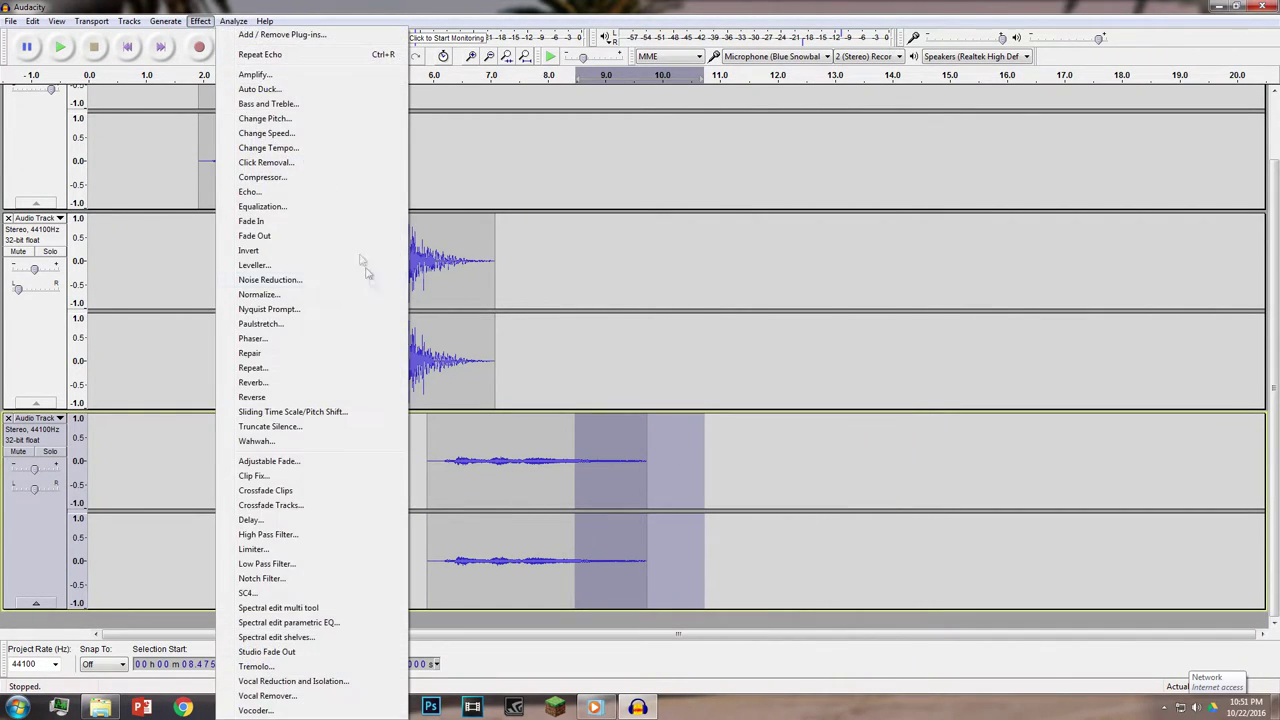
# Invert the selected end of the bottom clip and fade in its start.
pyautogui.click(259, 251)
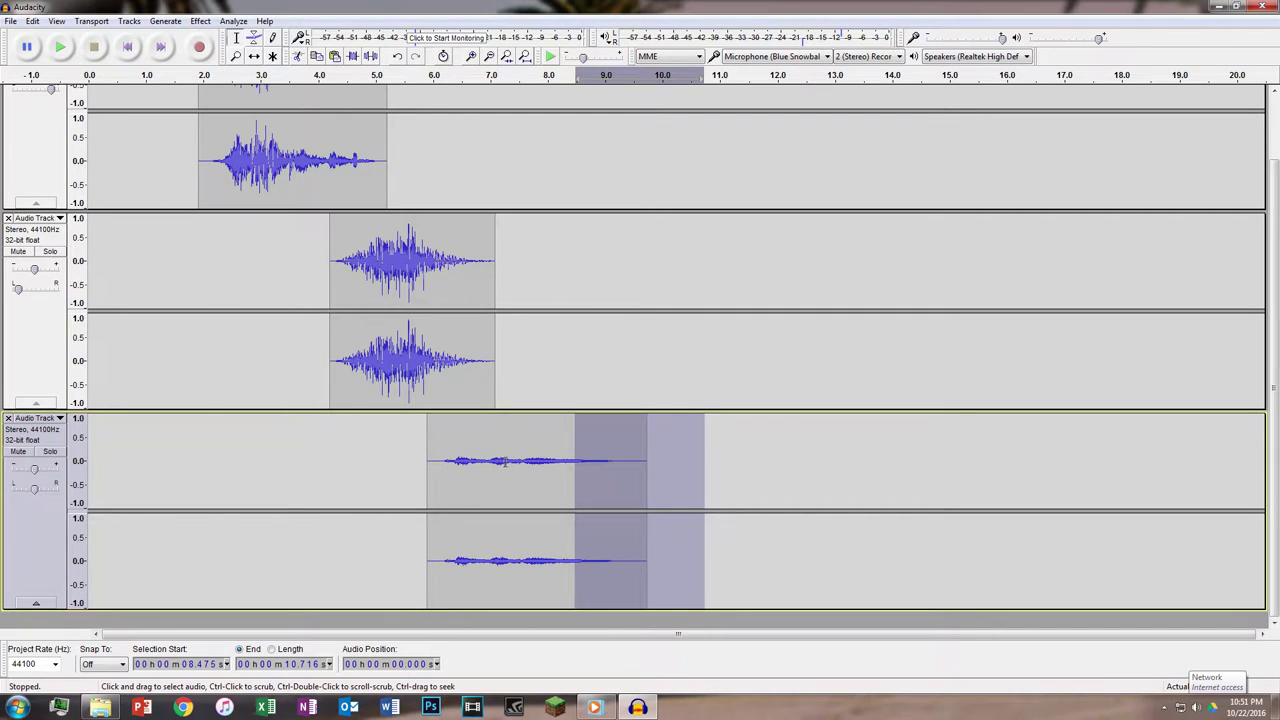
pyautogui.moveTo(434, 465); pyautogui.dragTo(427, 465)
pyautogui.click(200, 21)
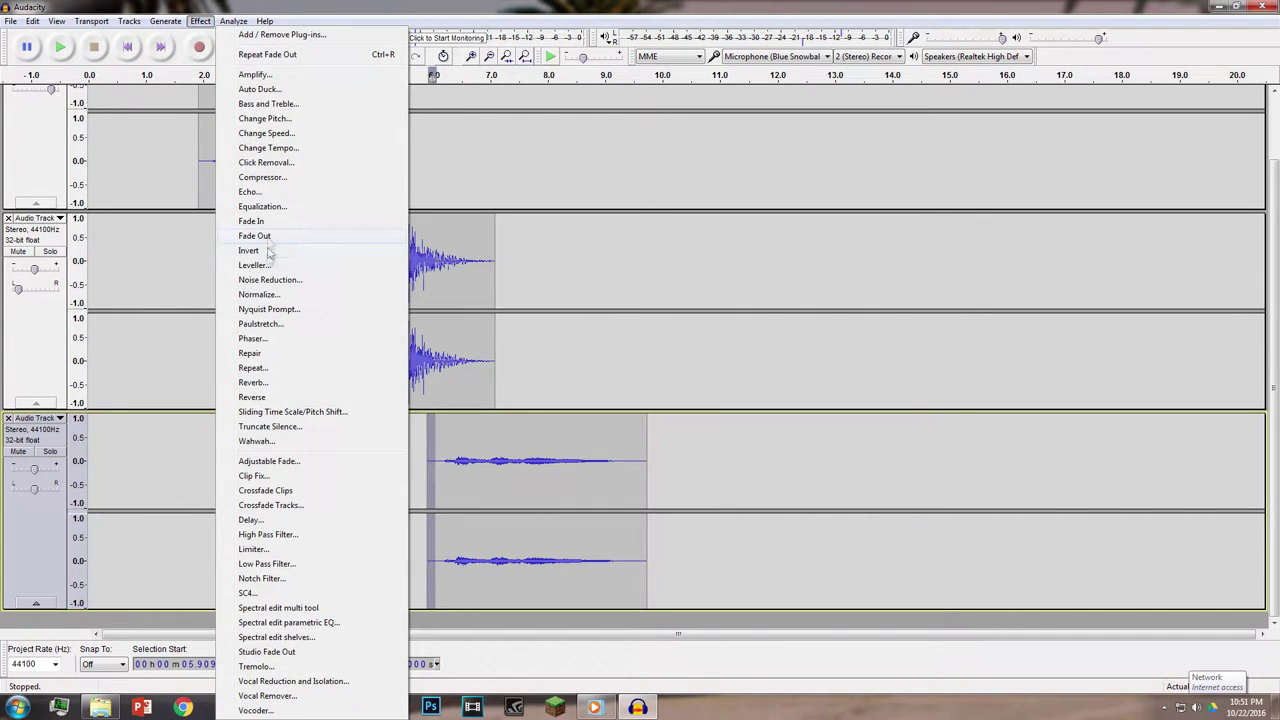
pyautogui.click(252, 221)
# Fade out the middle clip's end, fade in its start, and play the mix from 1.707 s.
pyautogui.moveTo(480, 265); pyautogui.dragTo(520, 265)
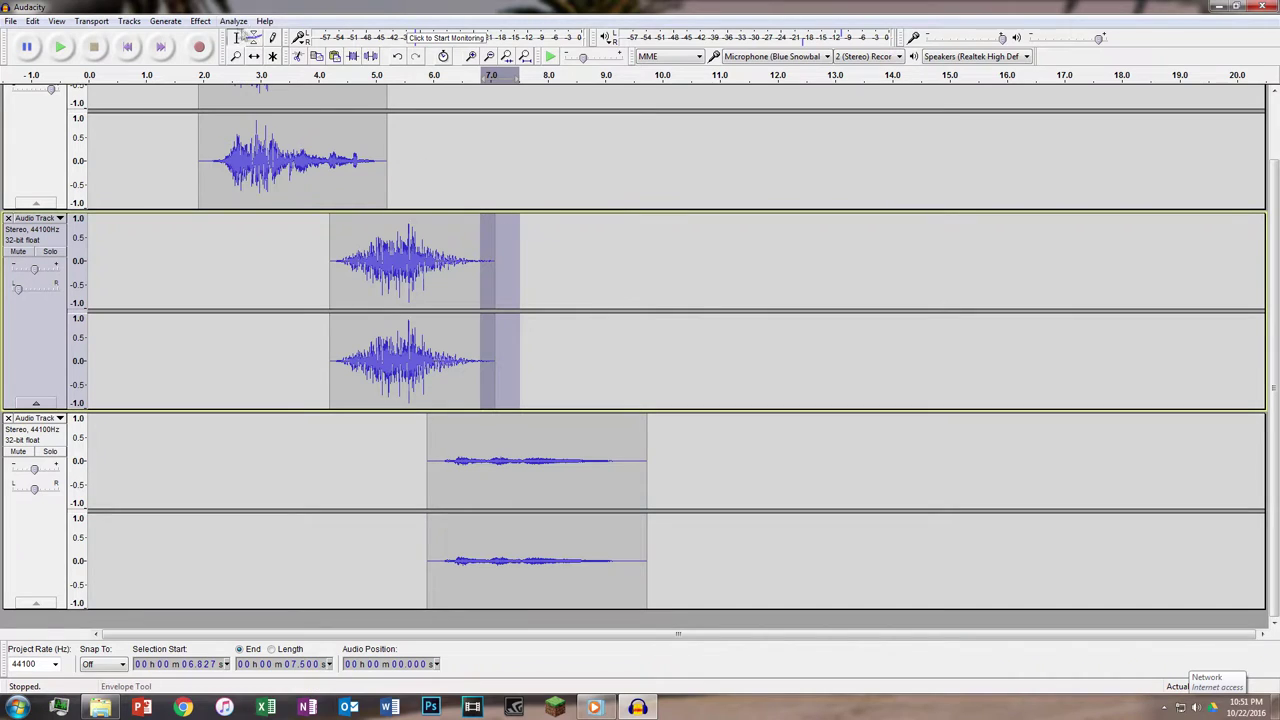
pyautogui.click(210, 21)
pyautogui.click(280, 240)
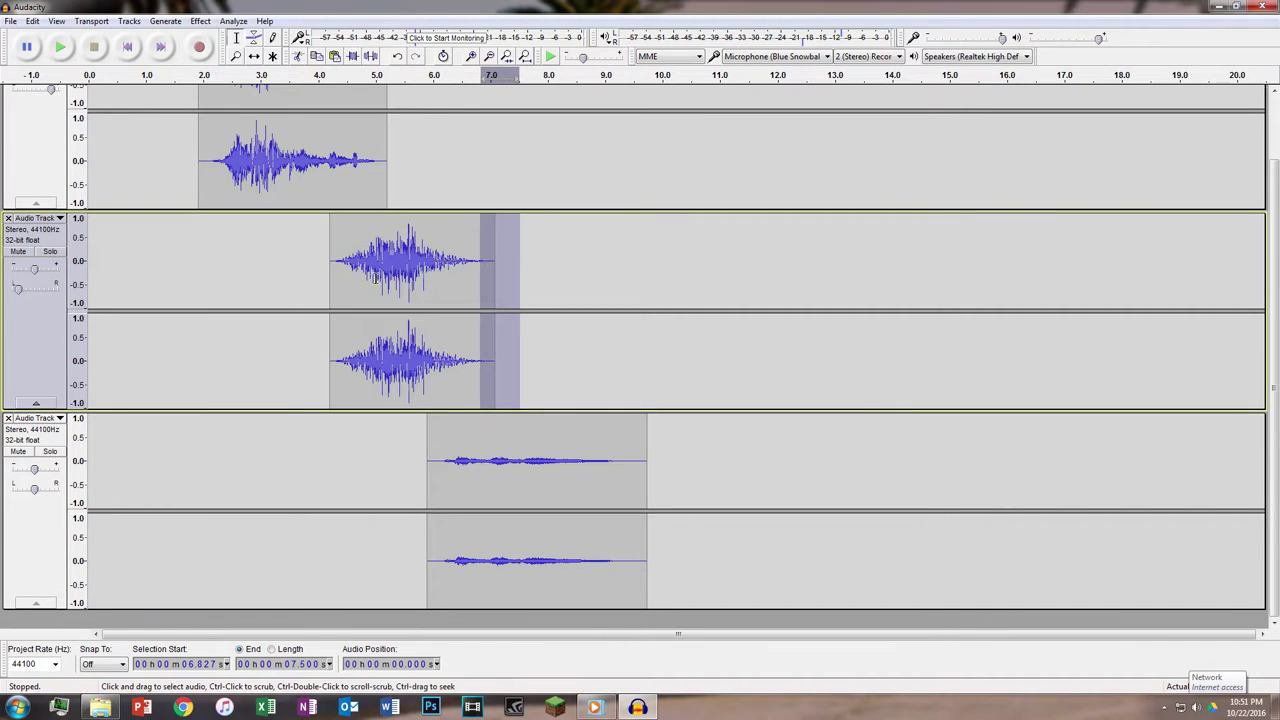
pyautogui.click(331, 265)
pyautogui.click(200, 21)
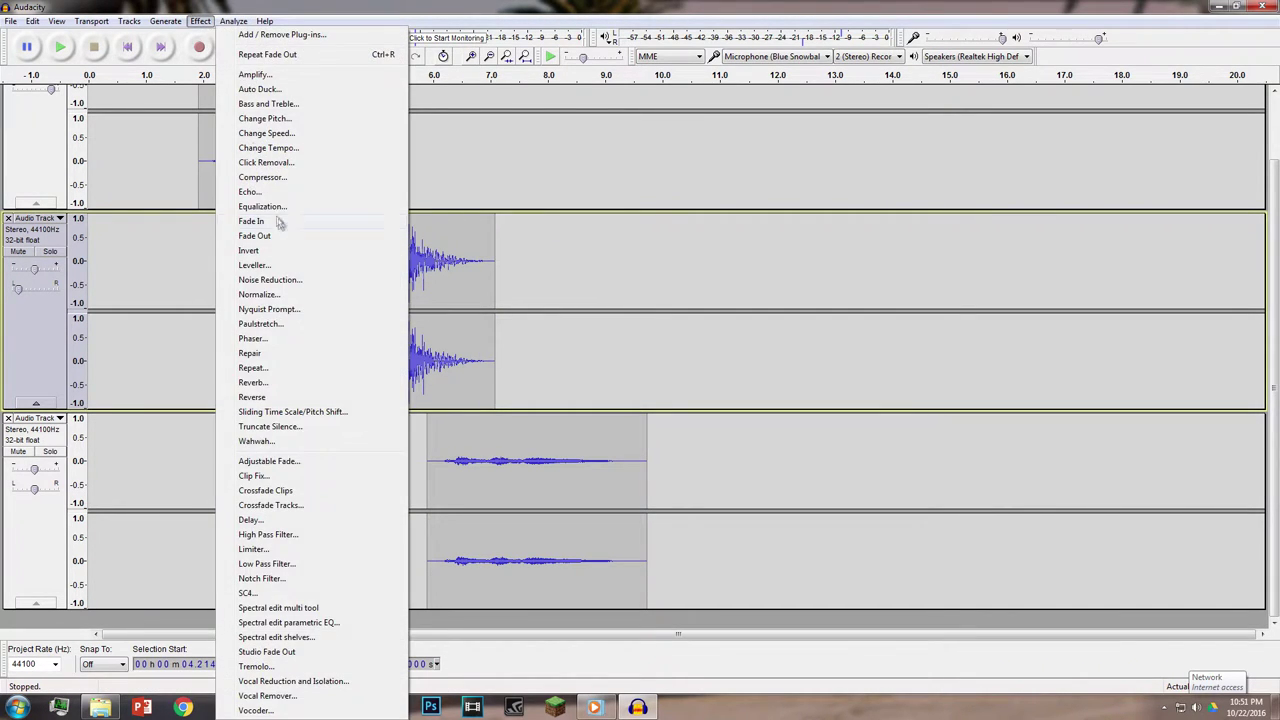
pyautogui.click(265, 222)
pyautogui.click(187, 249)
pyautogui.press('space')
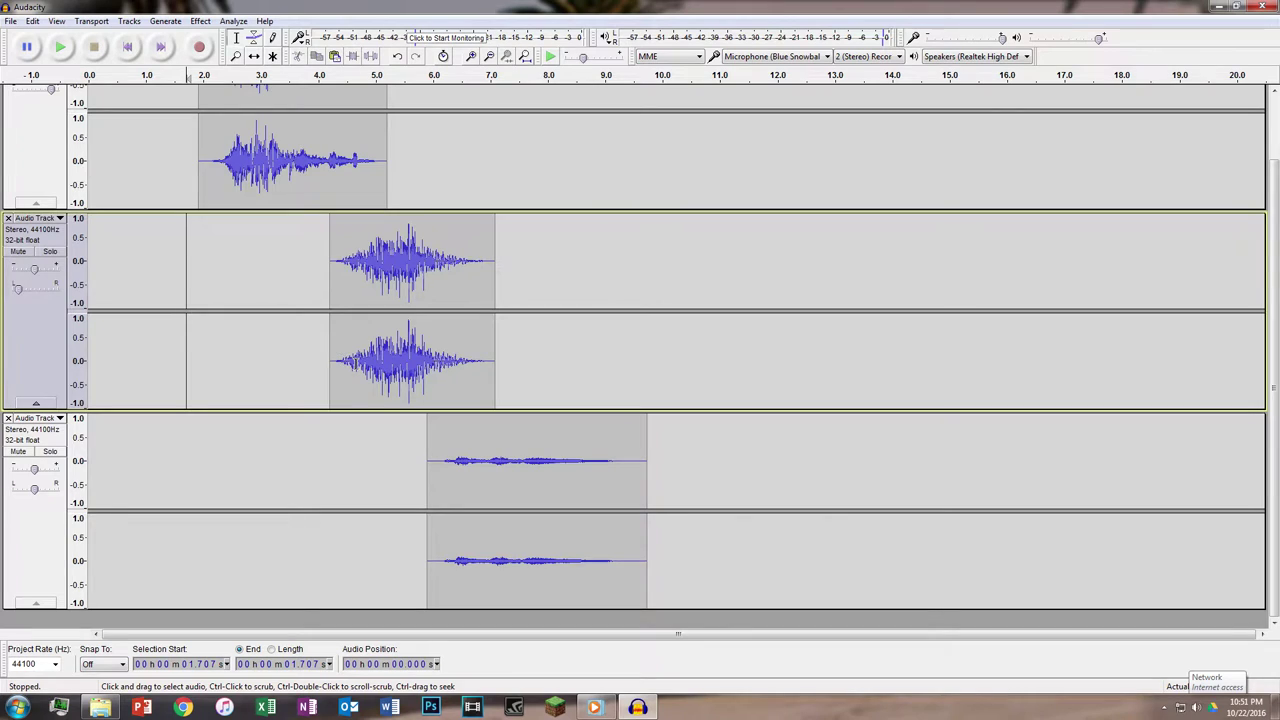
# Paste the middle clip into the top track at 9.729 s and slide it to 8.8 s.
pyautogui.scroll(2, 355, 357)
pyautogui.doubleClick(355, 357)
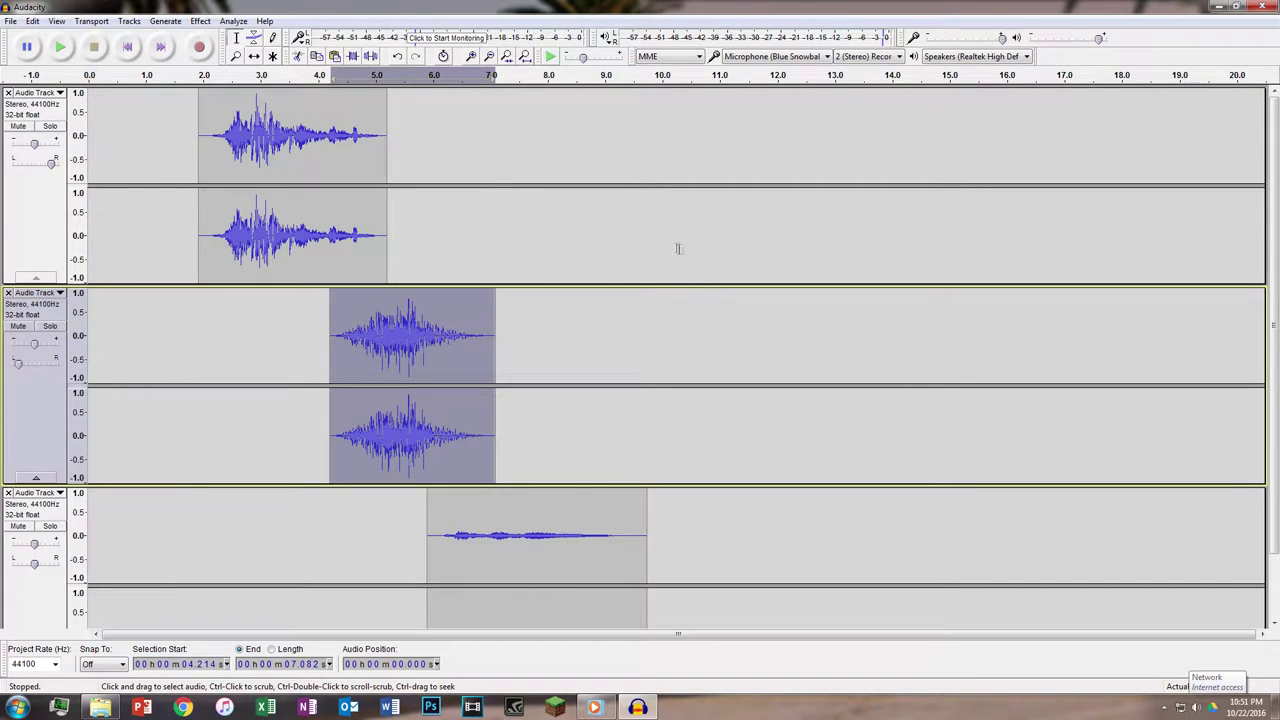
pyautogui.click(647, 248)
pyautogui.hotkey('ctrl', 'v')
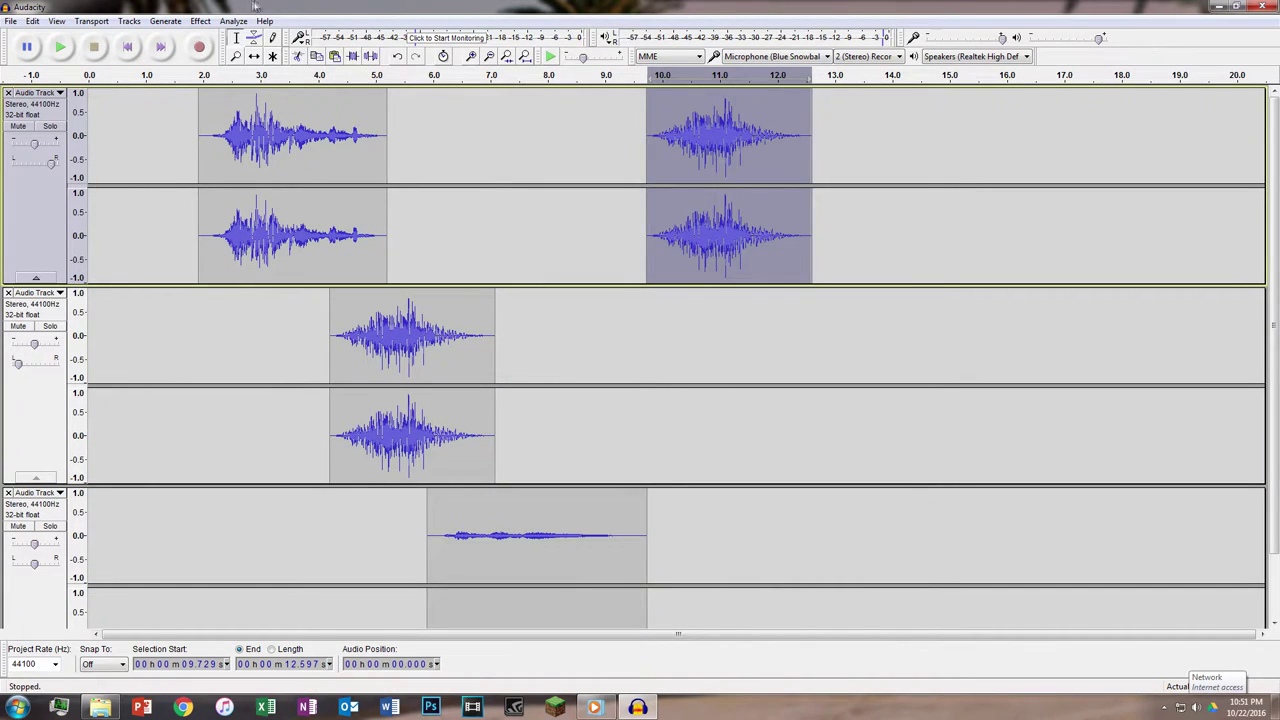
pyautogui.moveTo(684, 165); pyautogui.dragTo(631, 165)
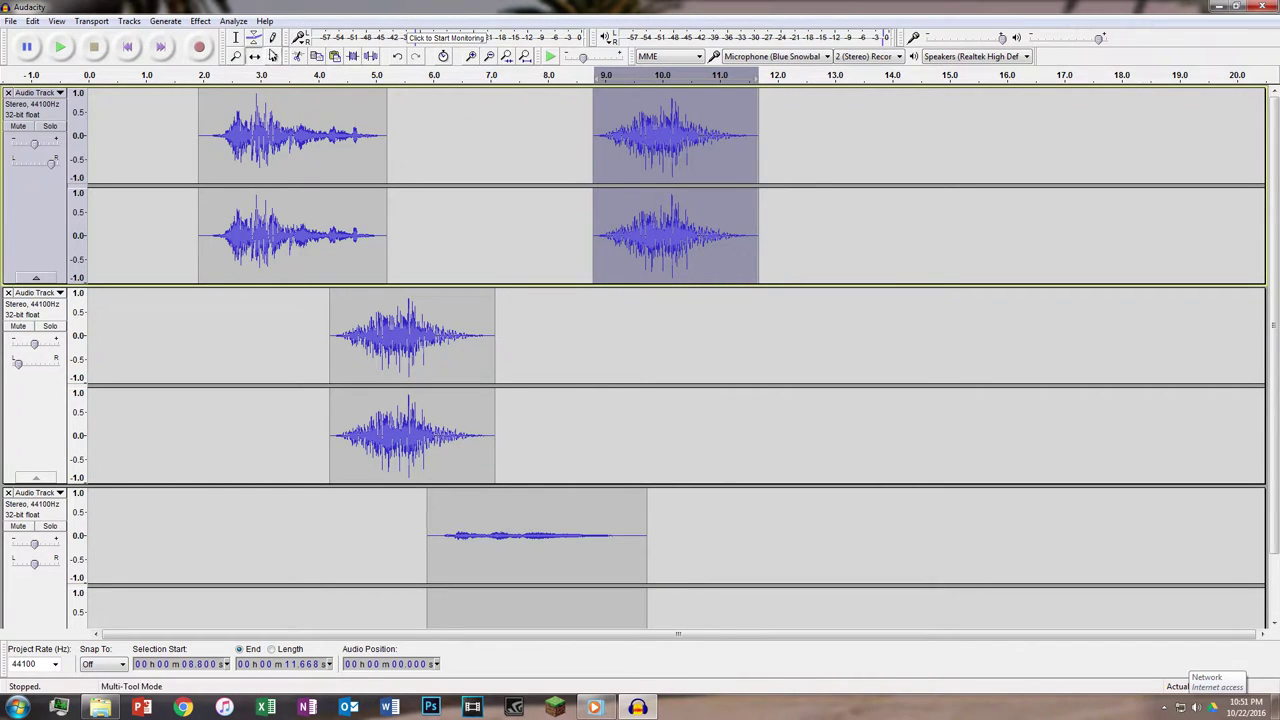
pyautogui.click(271, 55)
# Make trial selections in the top and middle tracks, then select the bottom track's whole clip.
pyautogui.click(528, 166)
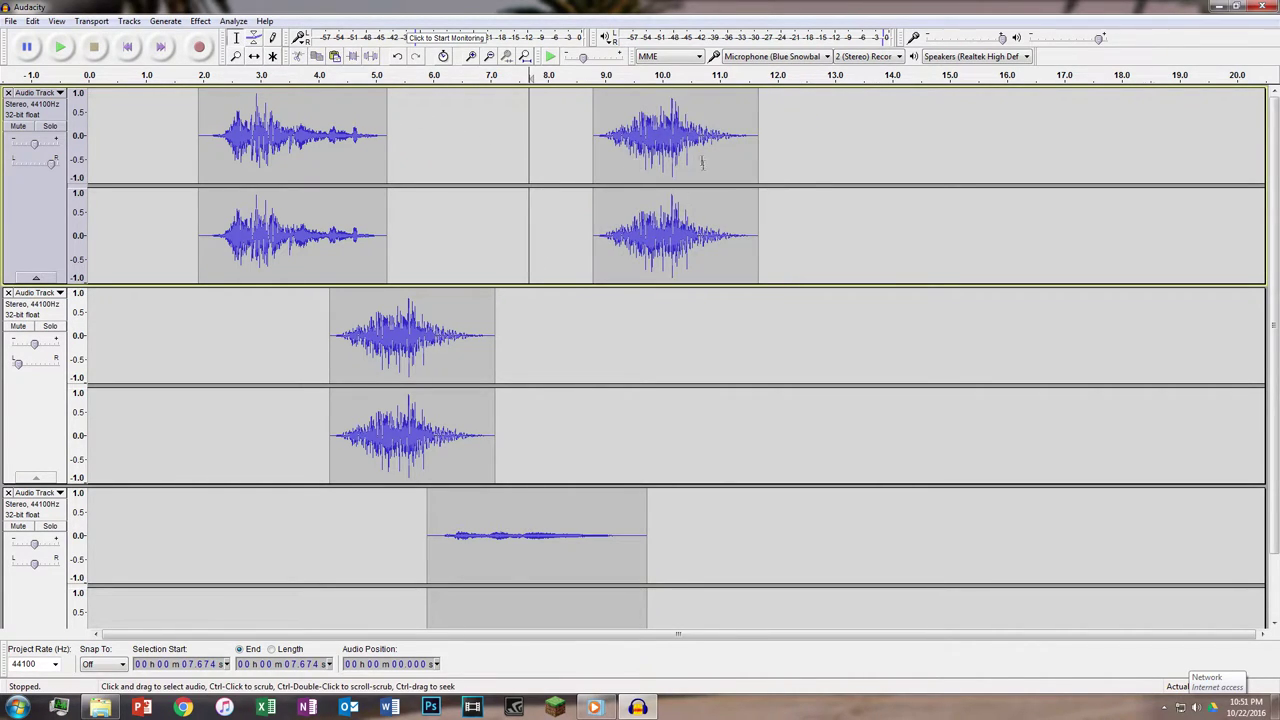
pyautogui.moveTo(626, 134); pyautogui.dragTo(757, 134)
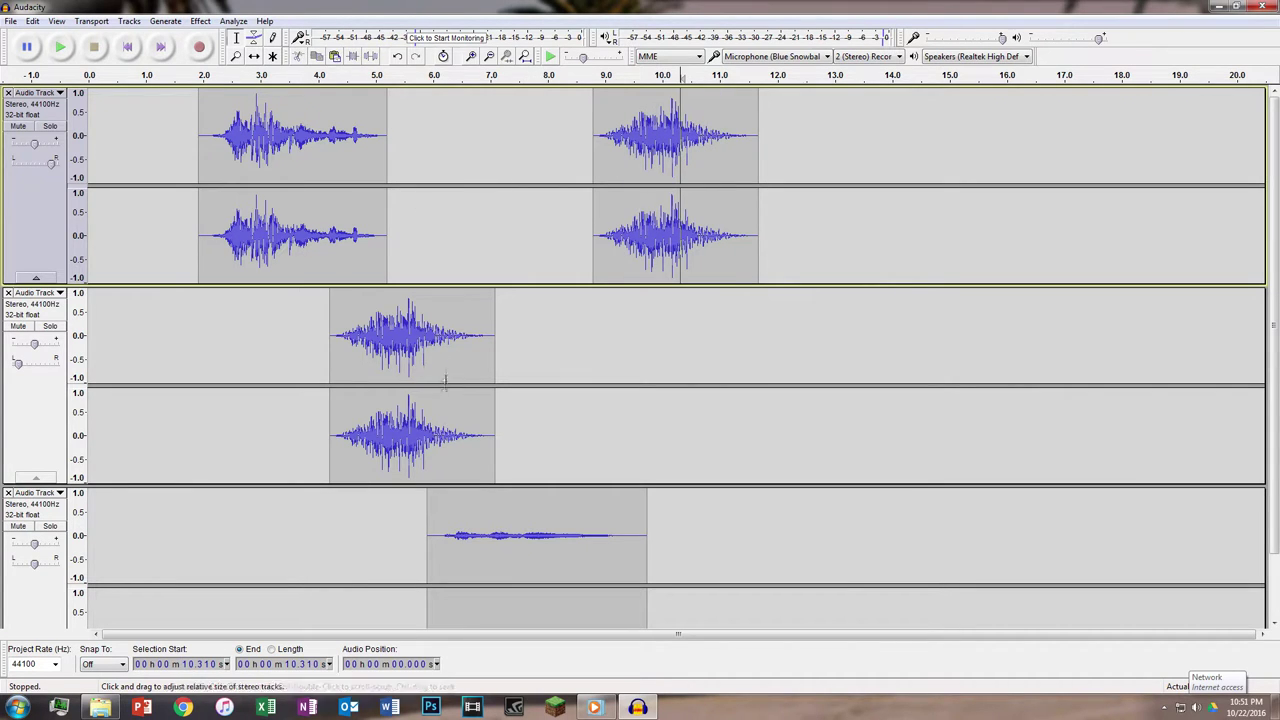
pyautogui.moveTo(345, 345); pyautogui.dragTo(471, 348)
pyautogui.click(562, 400)
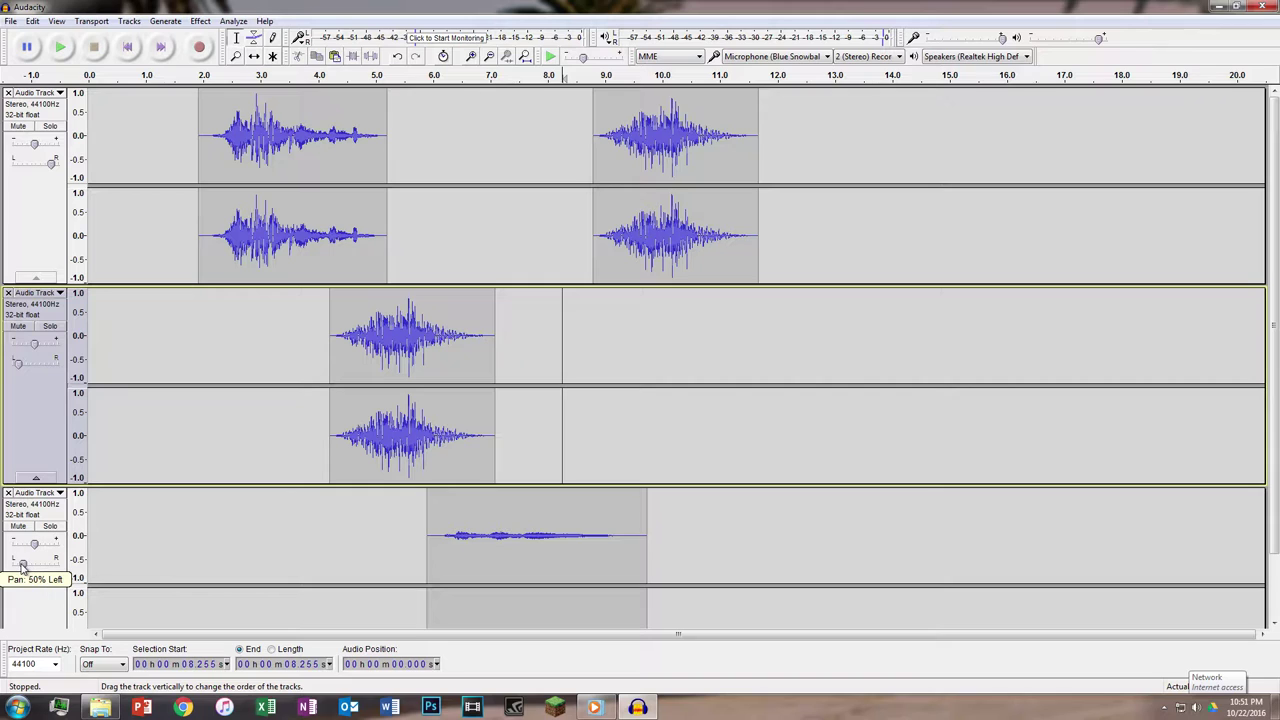
pyautogui.doubleClick(518, 520)
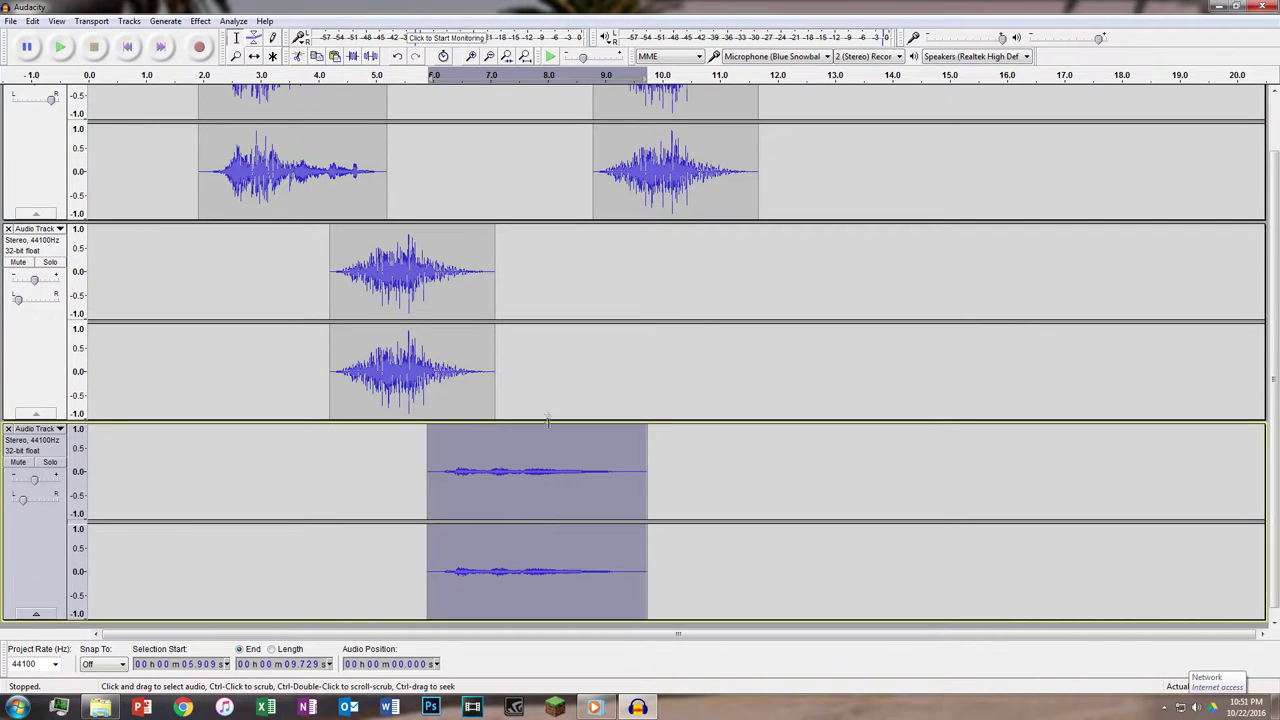
# Mix and Render the middle and bottom tracks over 4.214–9.729 s into one Mix track.
pyautogui.click(460, 447)
pyautogui.moveTo(648, 492)
pyautogui.mouseDown()
pyautogui.moveTo(371, 390)
pyautogui.moveTo(330, 362)
pyautogui.mouseUp()
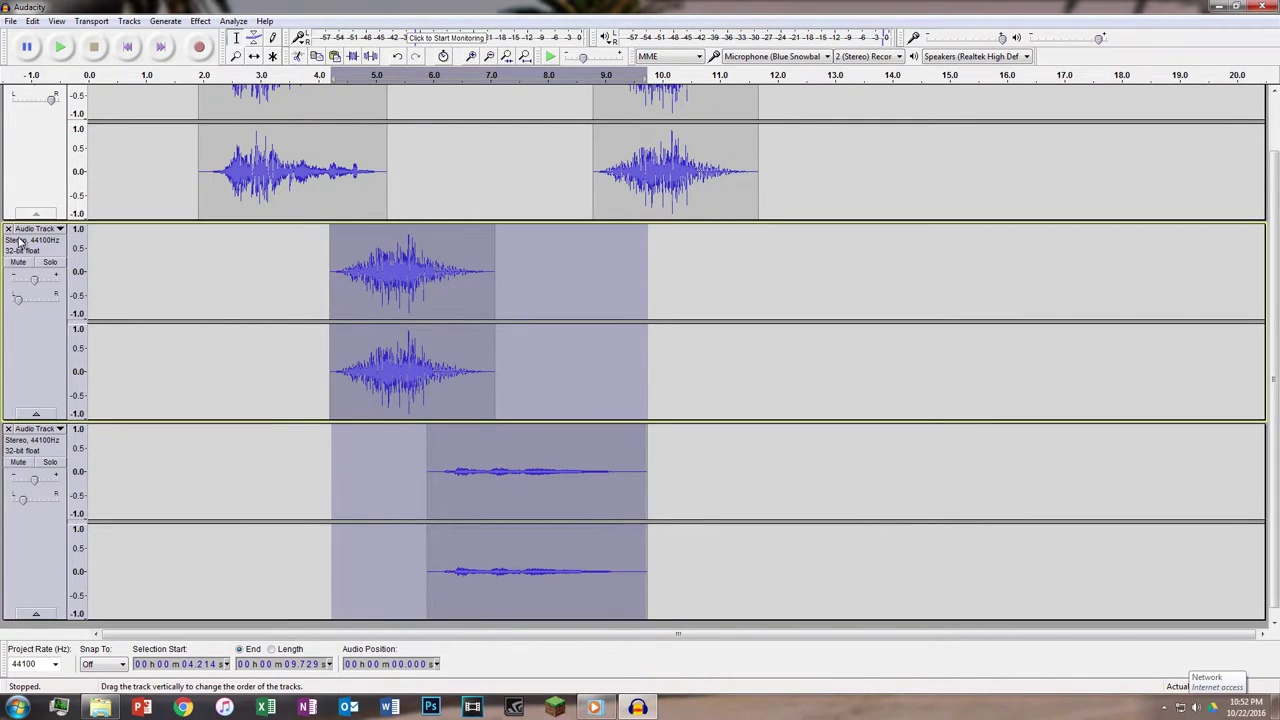
pyautogui.click(199, 22)
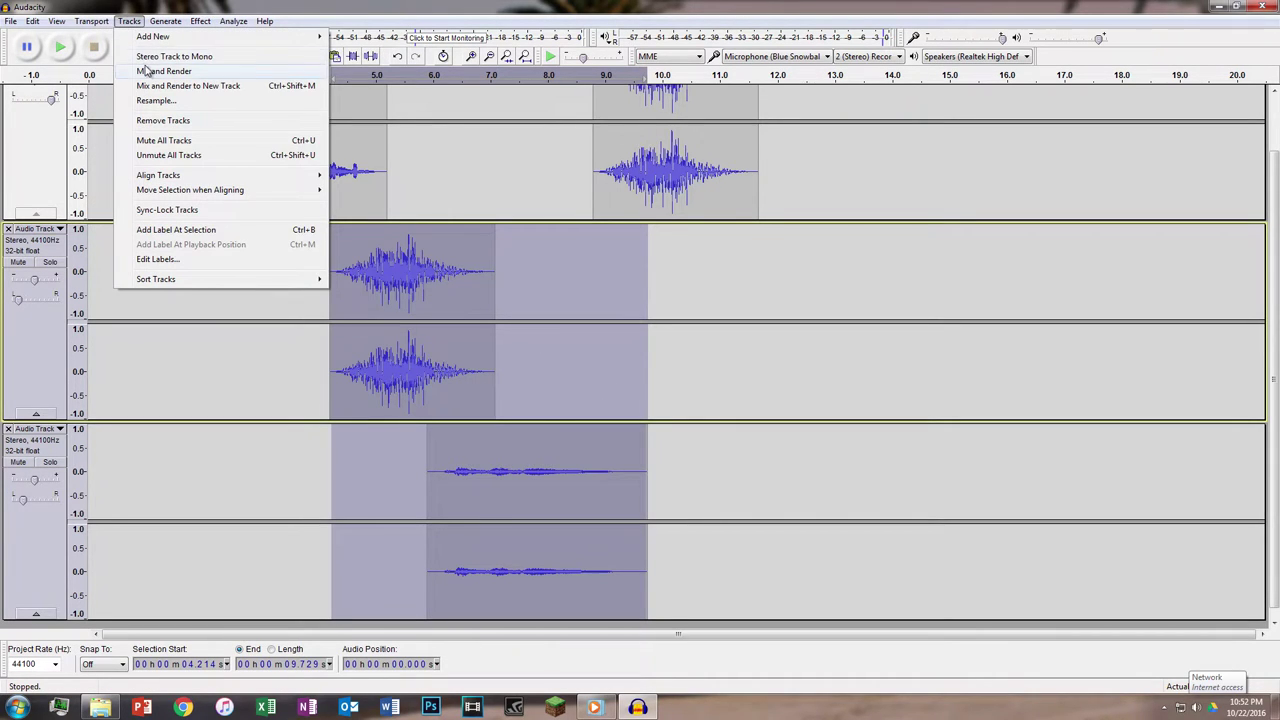
pyautogui.click(153, 73)
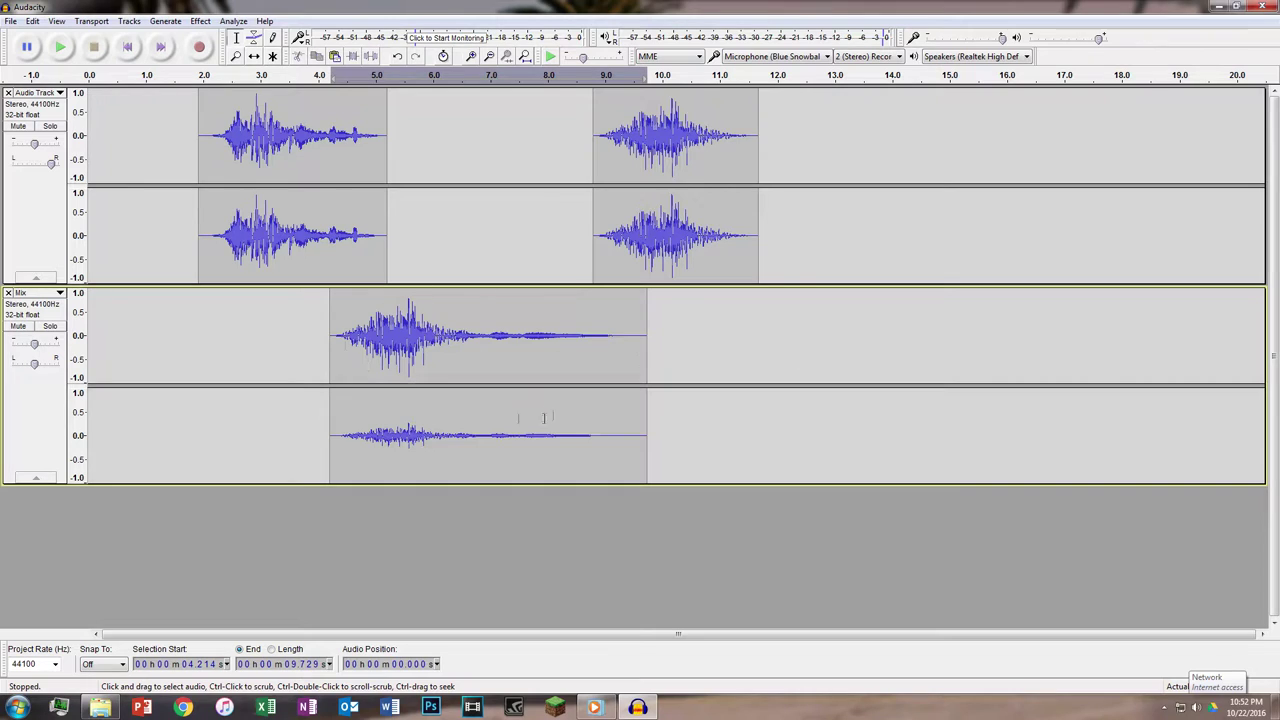
pyautogui.click(195, 330)
# Play the soundscape from 1.858 s, then record a new stereo clip onto a fresh track.
pyautogui.press('space')
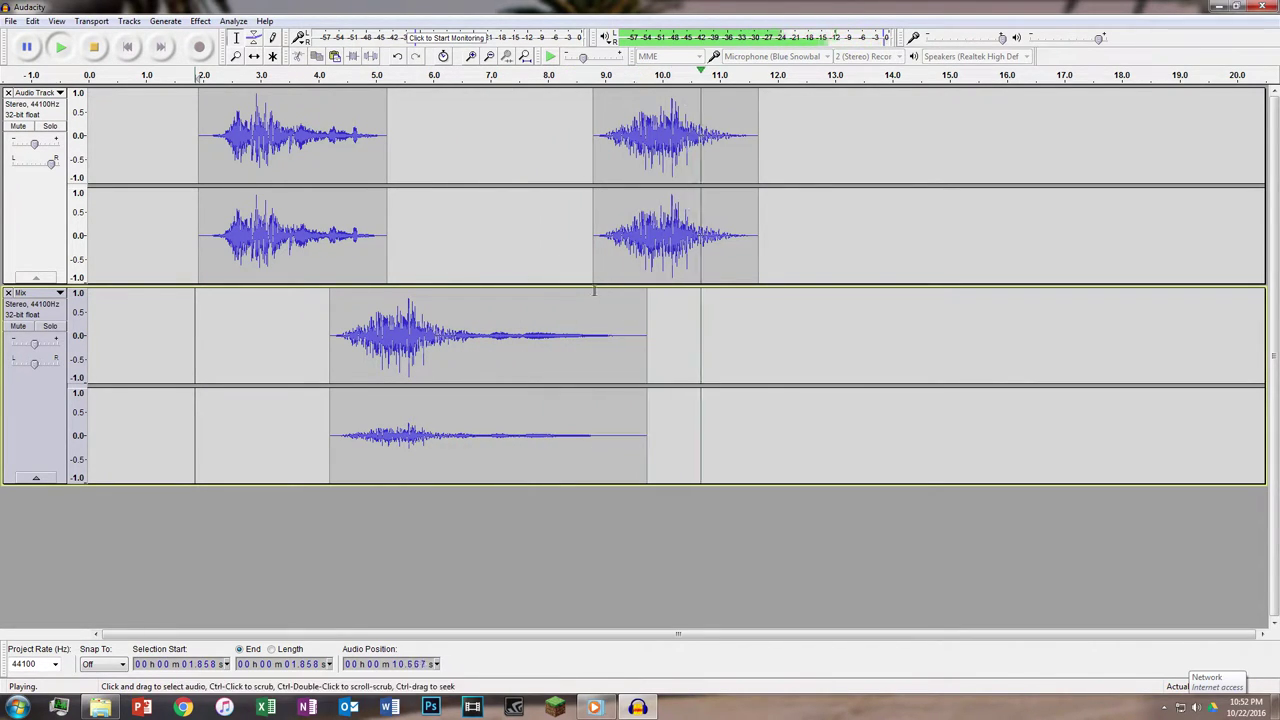
pyautogui.click(88, 48)
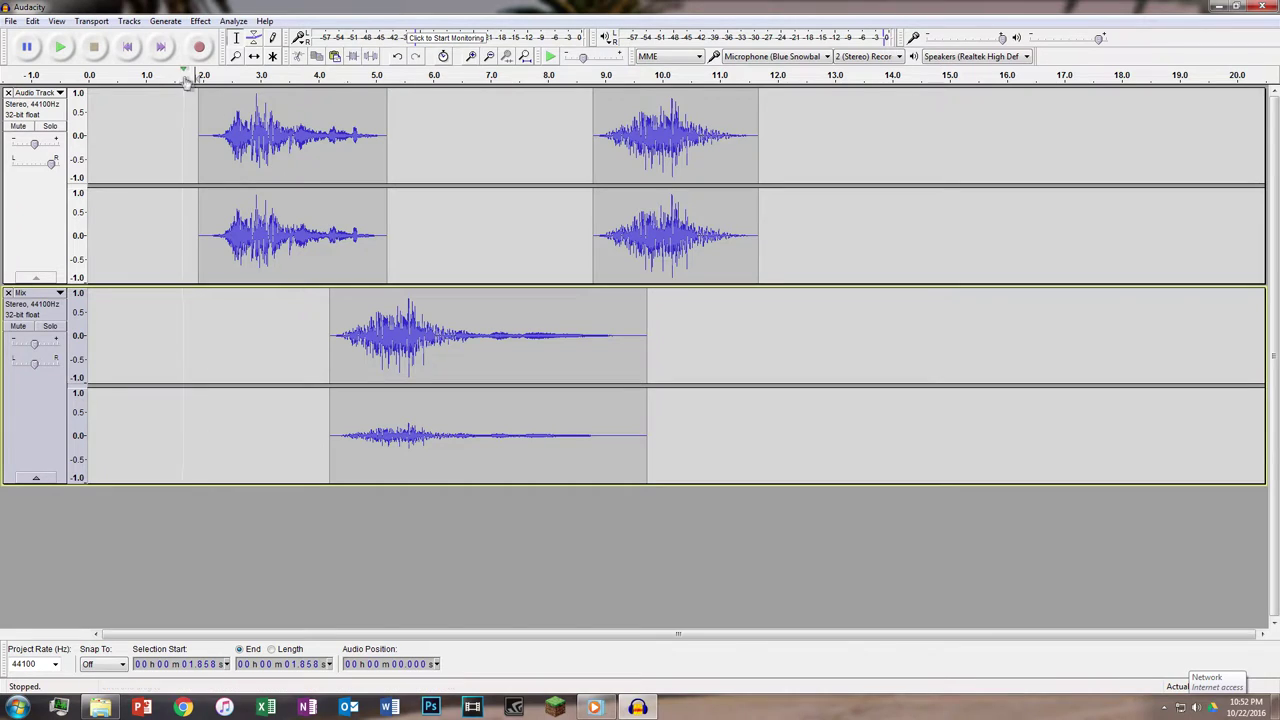
pyautogui.click(200, 48)
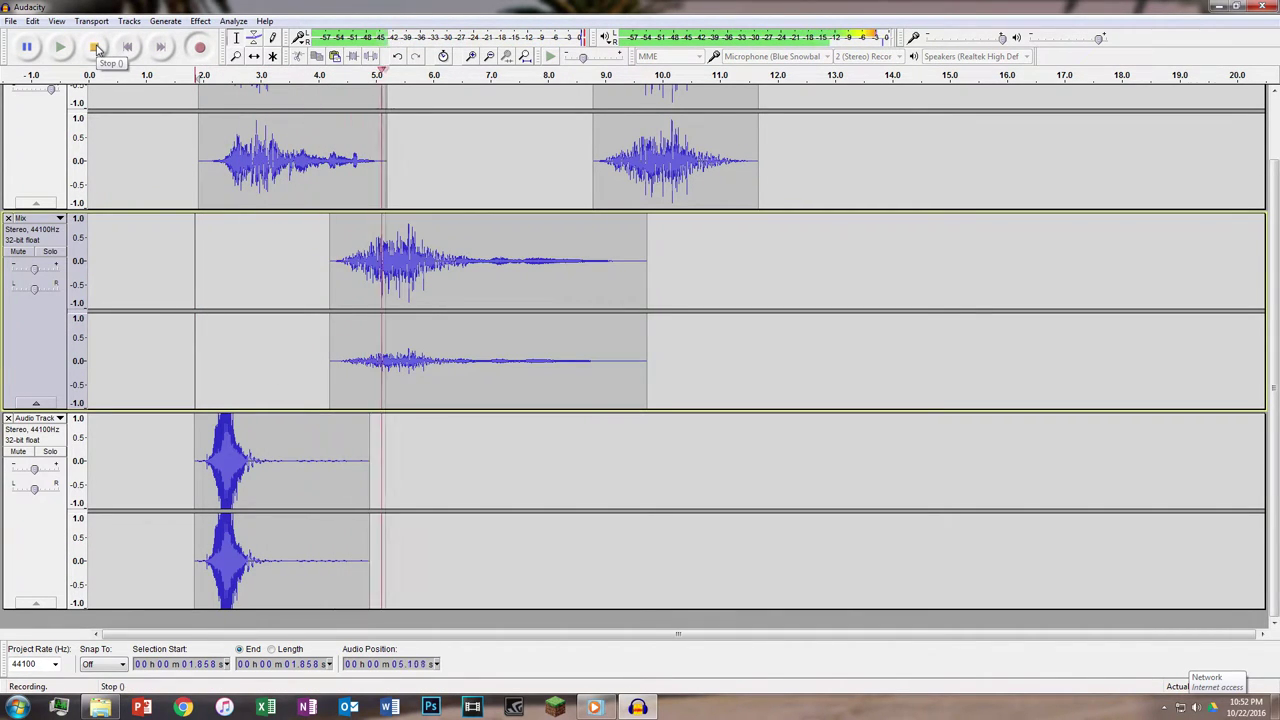
pyautogui.click(96, 48)
# Capture the recording's noise-only tail as the noise profile.
pyautogui.moveTo(273, 464); pyautogui.dragTo(442, 474)
pyautogui.click(200, 21)
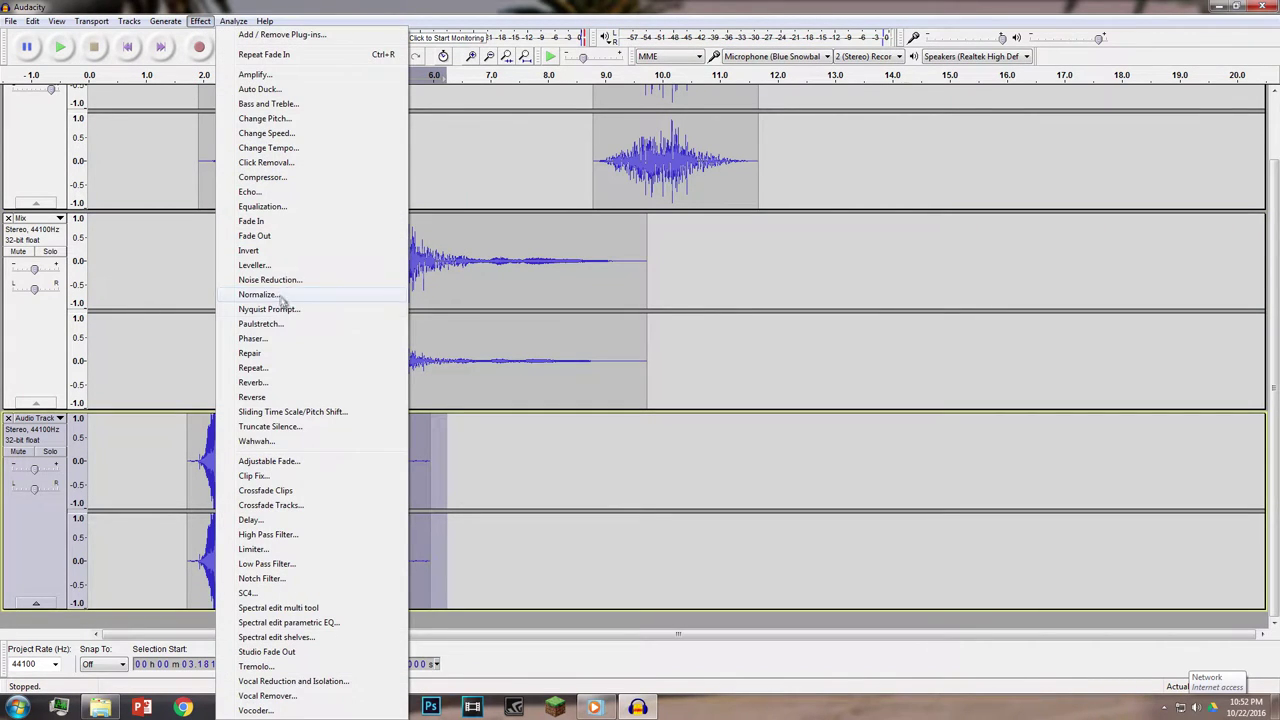
pyautogui.click(270, 279)
pyautogui.click(640, 288)
# Apply Noise Reduction to the whole new recording.
pyautogui.doubleClick(320, 460)
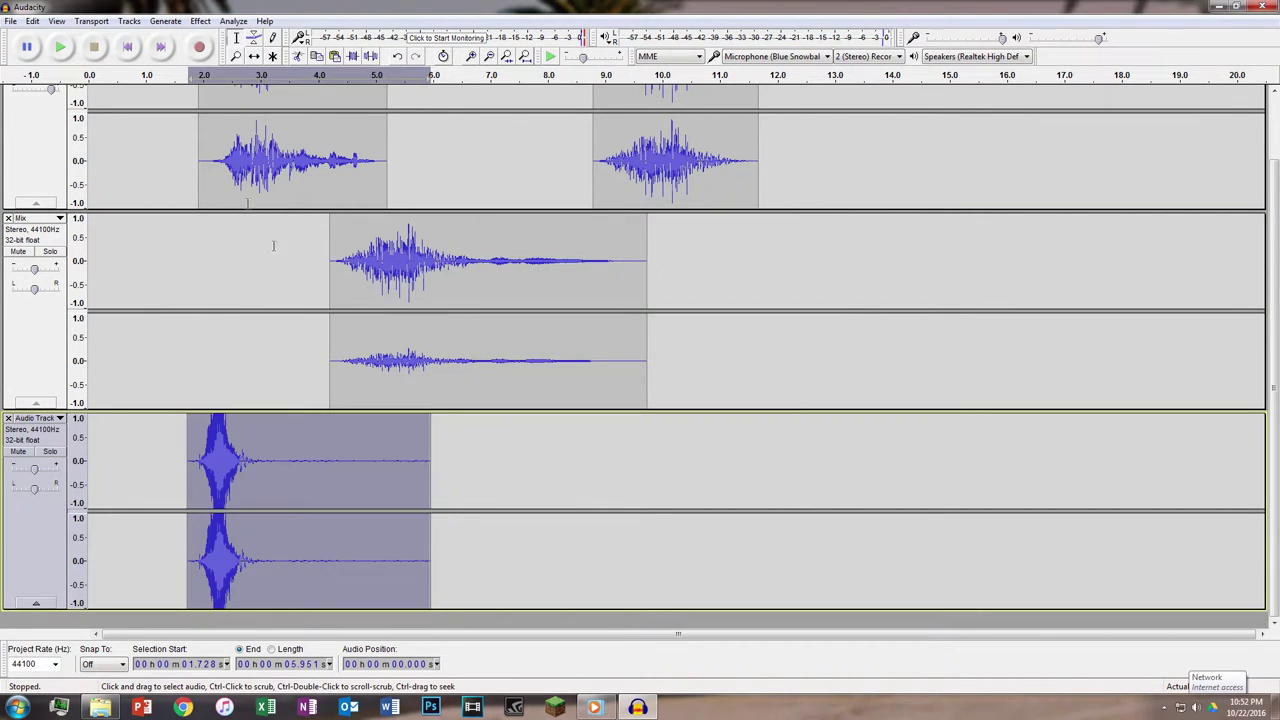
pyautogui.click(200, 21)
pyautogui.click(270, 279)
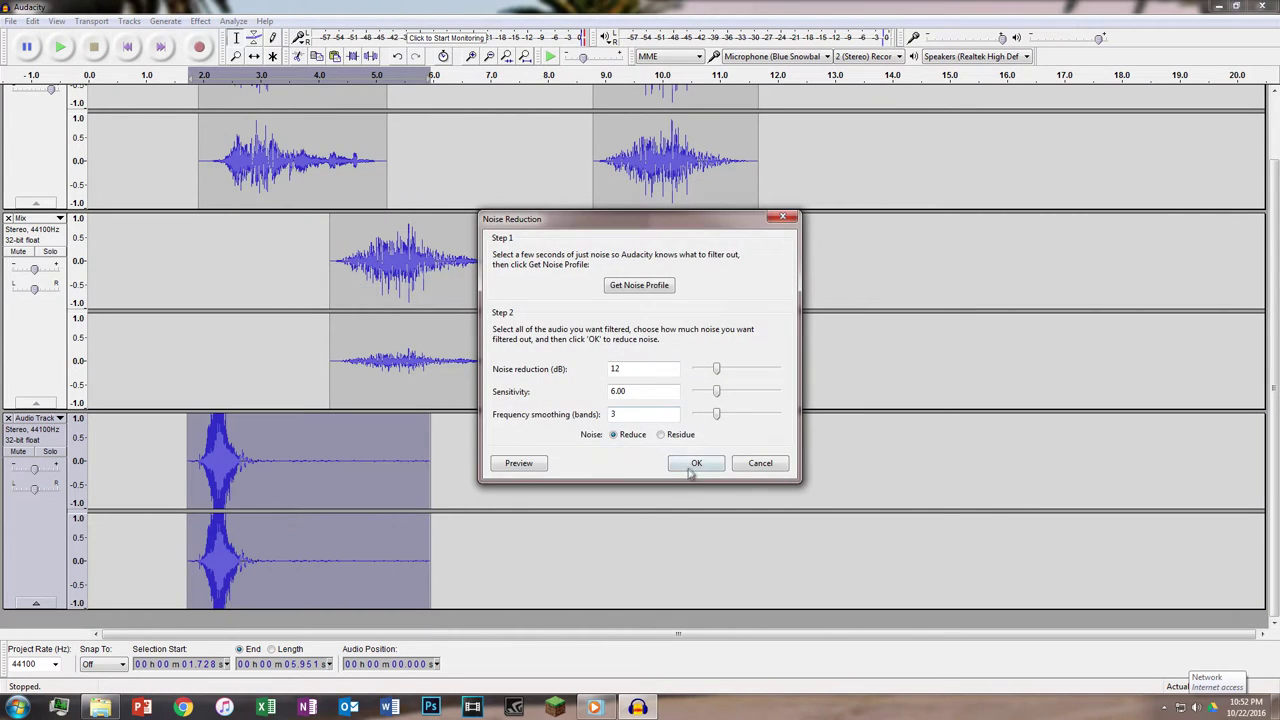
pyautogui.click(692, 465)
# Delete everything after 3.286 s and select the trimmed clip.
pyautogui.moveTo(277, 470); pyautogui.dragTo(494, 470)
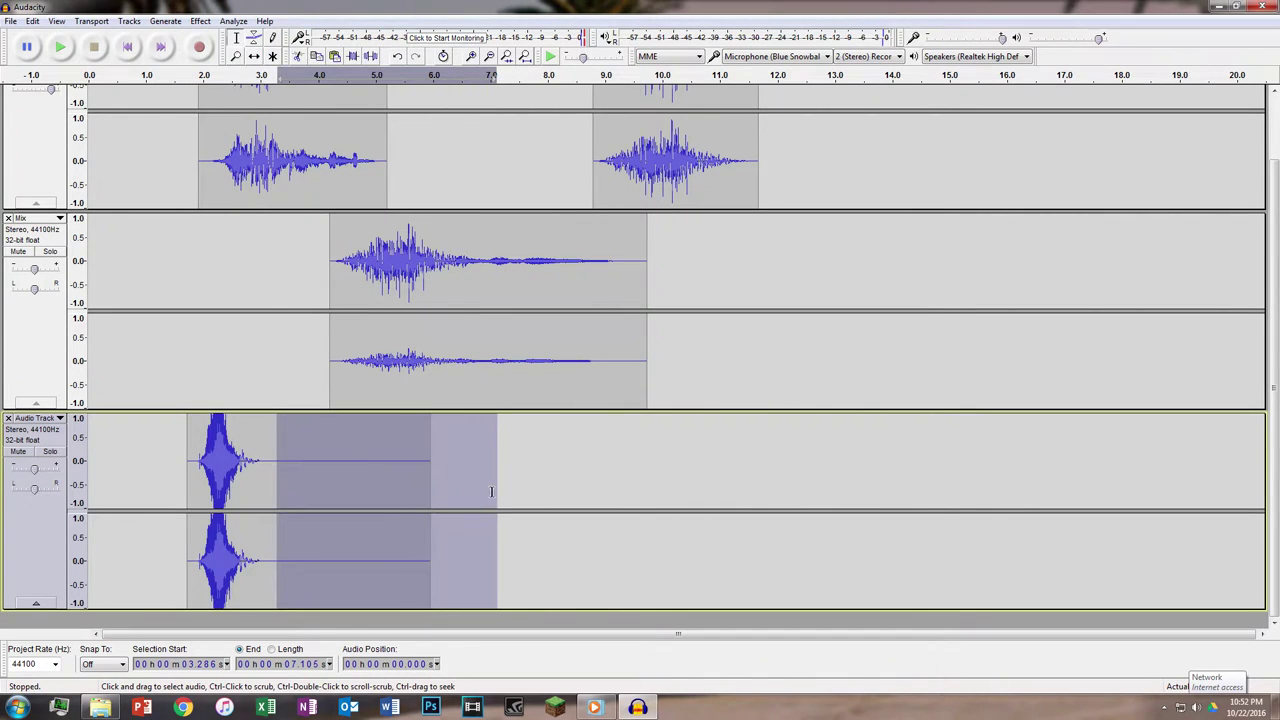
pyautogui.press('Delete')
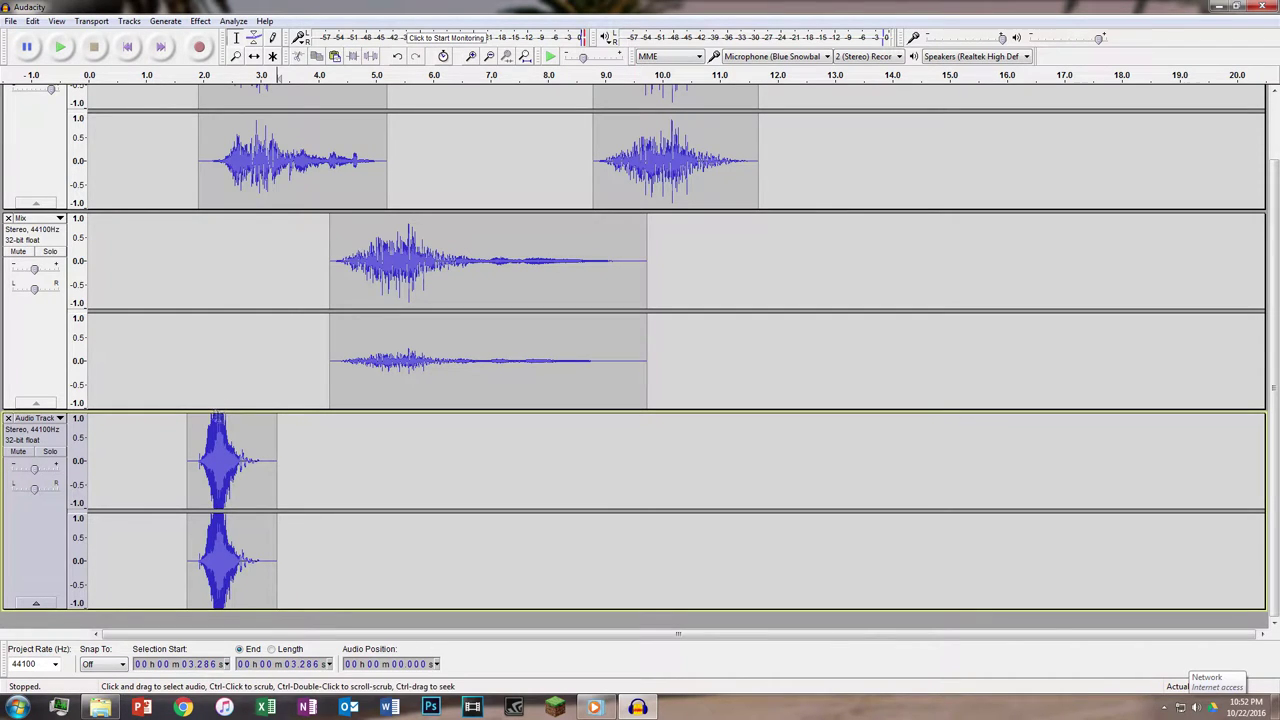
pyautogui.doubleClick(236, 446)
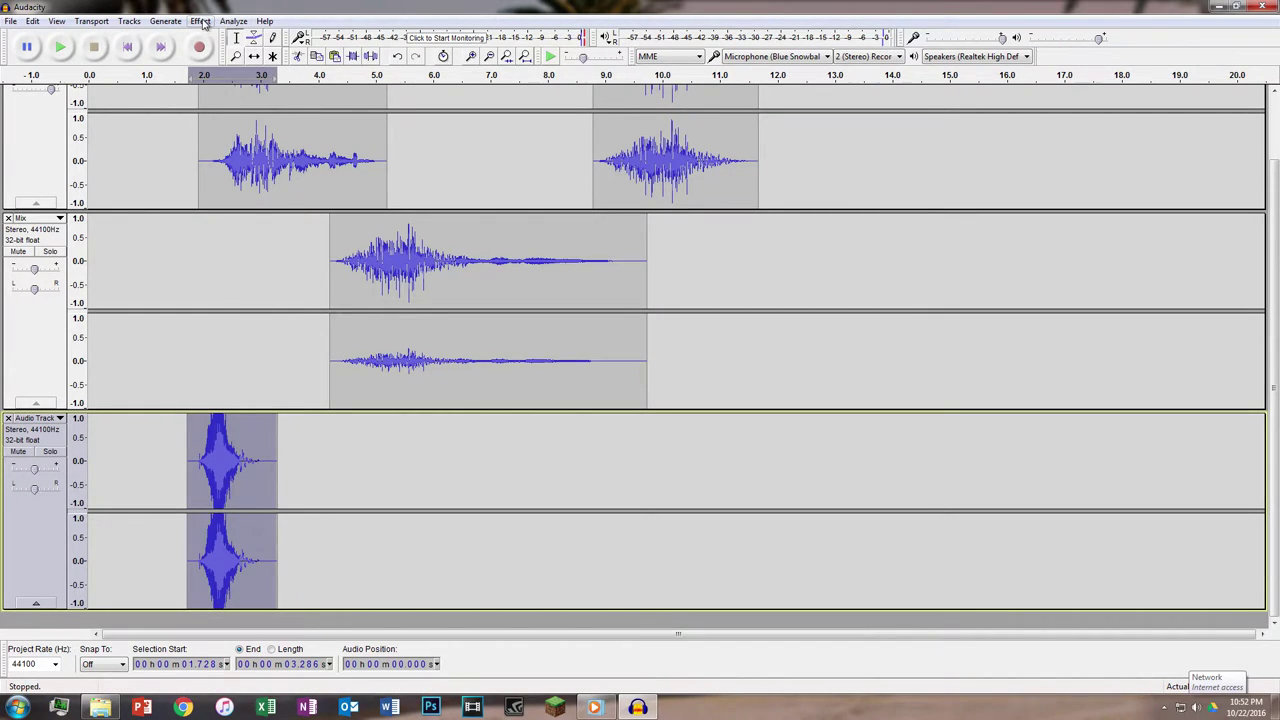
# Make the recorded clip quieter with Amplify and add Reverb to it.
pyautogui.click(201, 21)
pyautogui.click(254, 75)
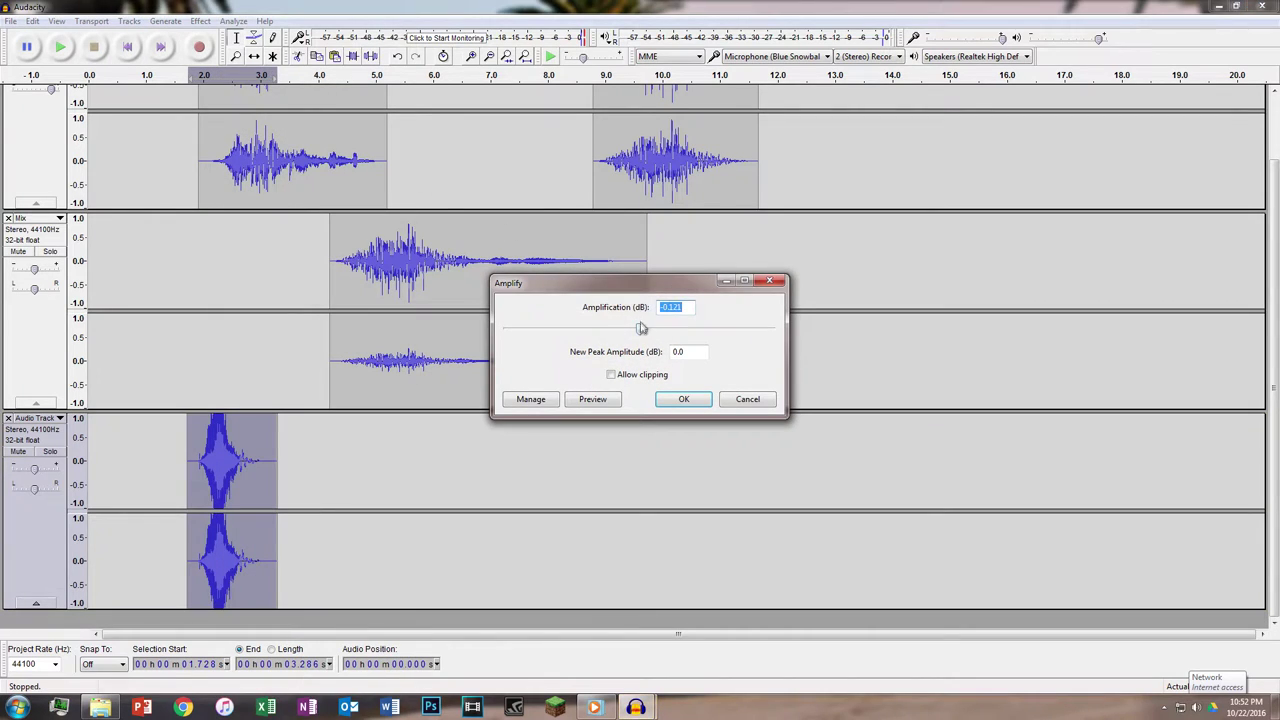
pyautogui.click(684, 399)
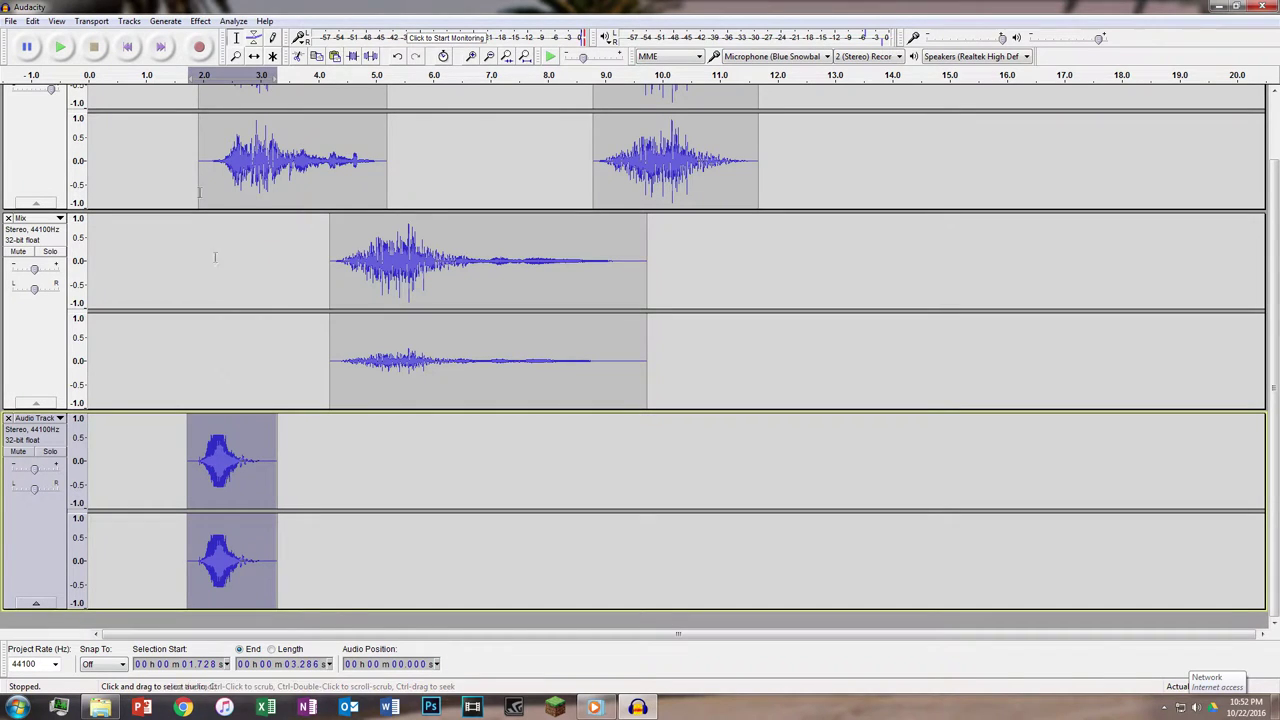
pyautogui.click(200, 21)
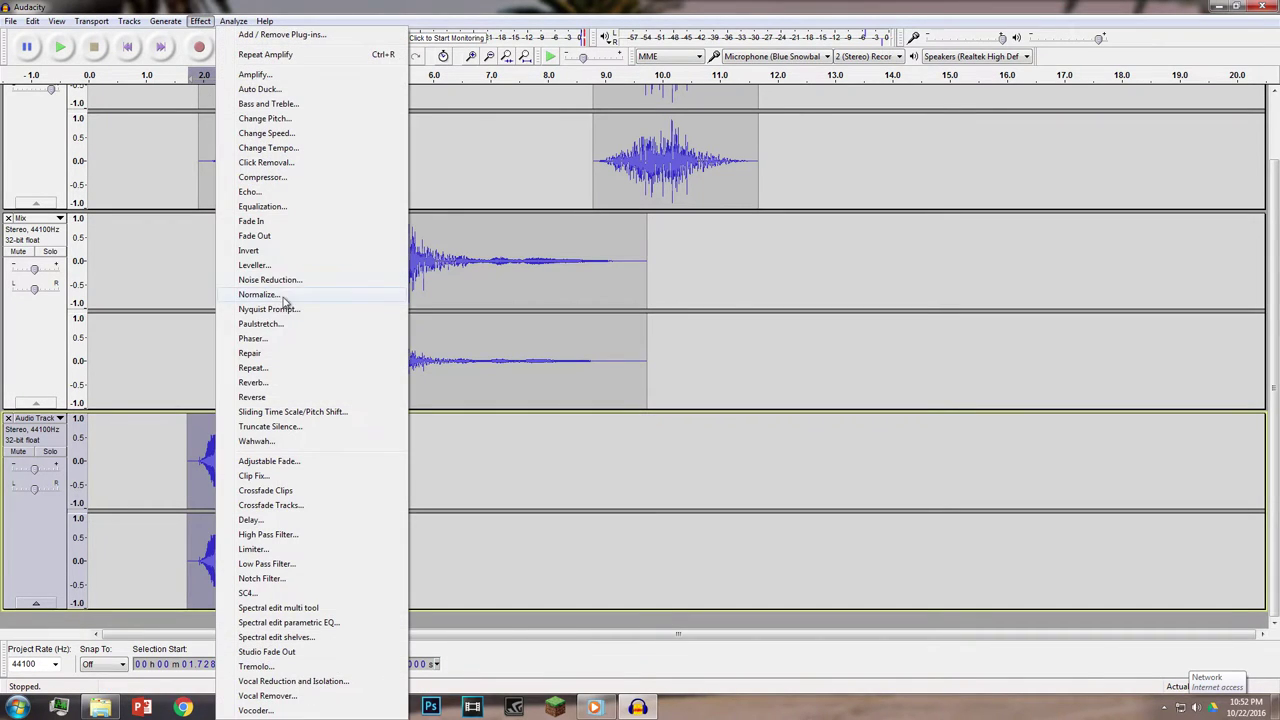
pyautogui.click(275, 384)
pyautogui.click(685, 465)
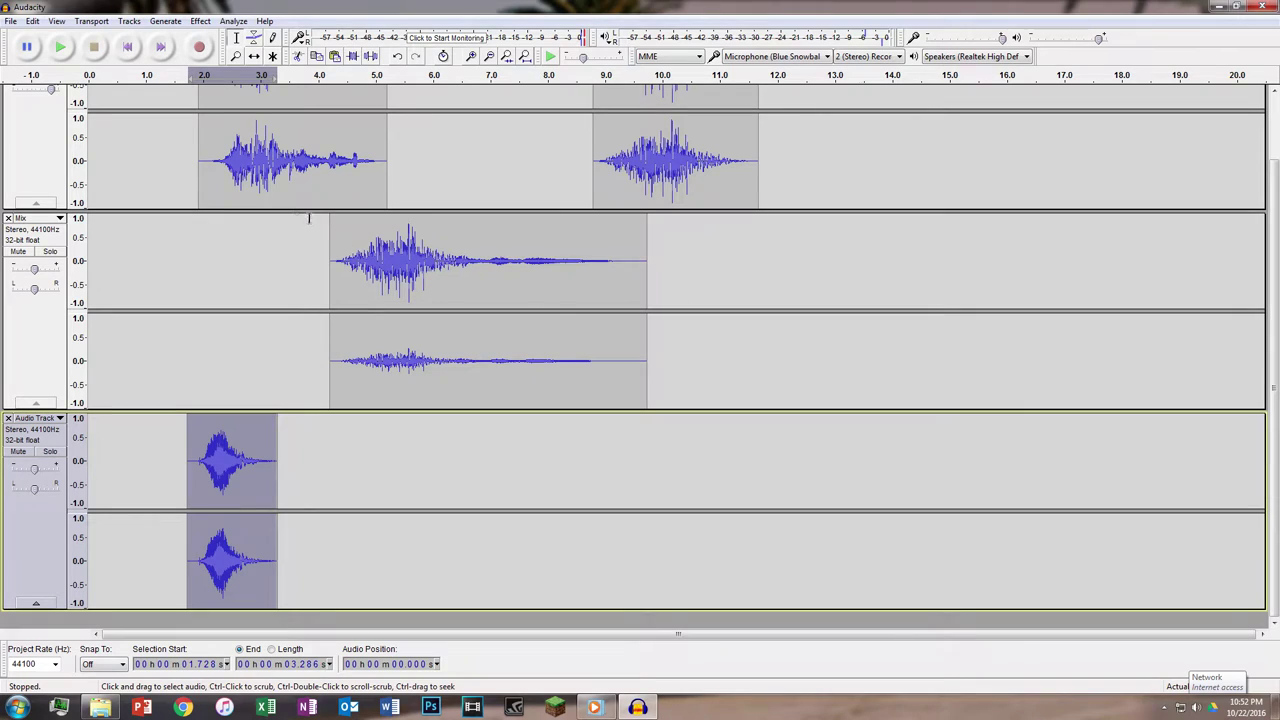
# Slow the clip by 22% with Change Speed and cut it out of its track.
pyautogui.click(200, 21)
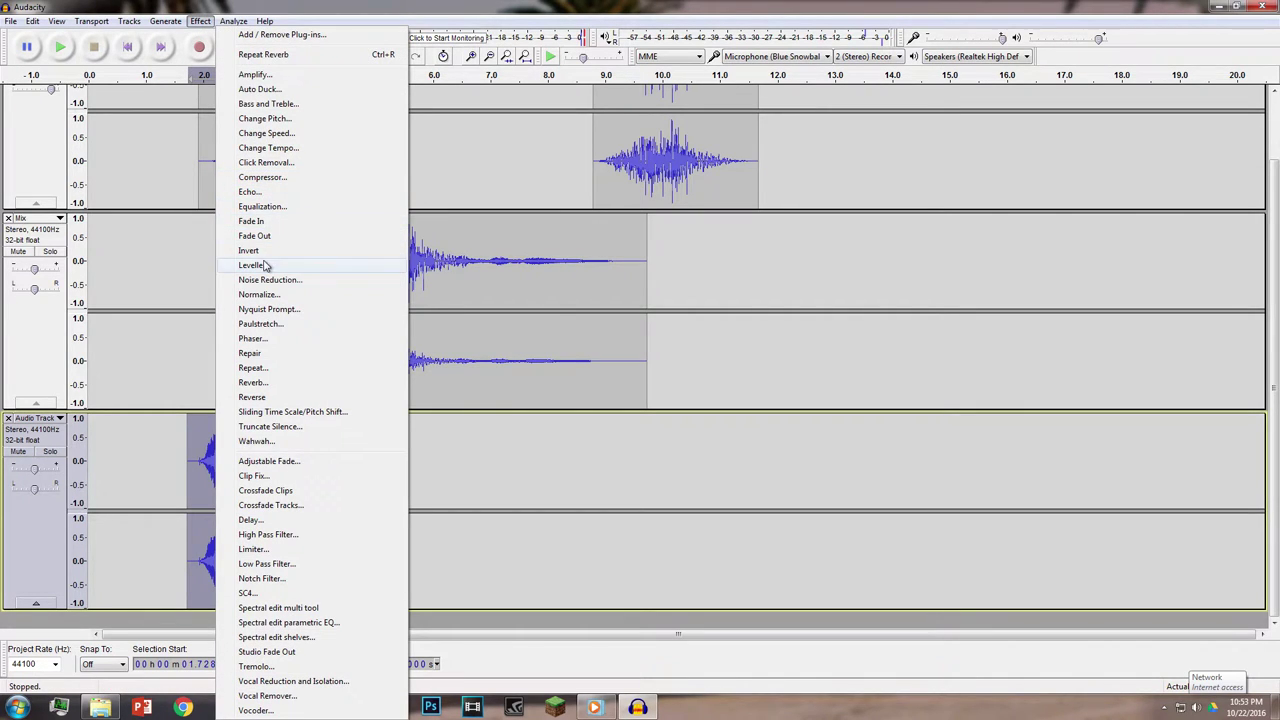
pyautogui.click(265, 133)
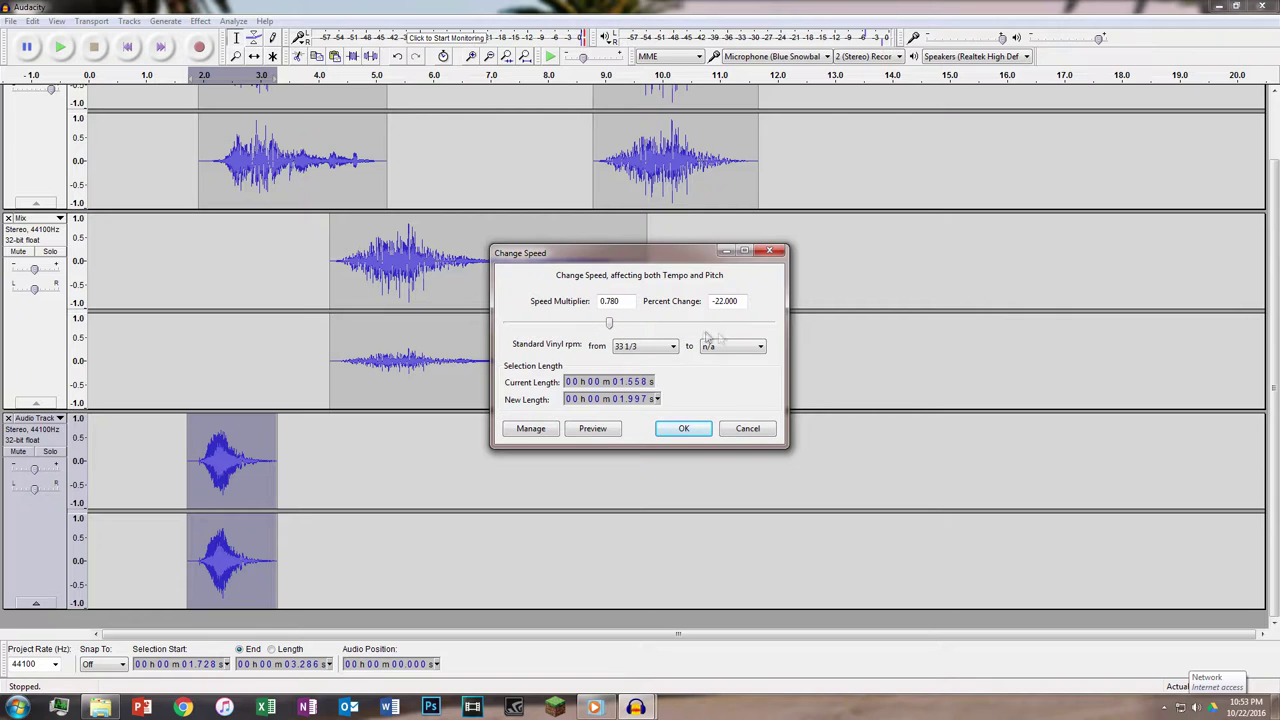
pyautogui.click(686, 432)
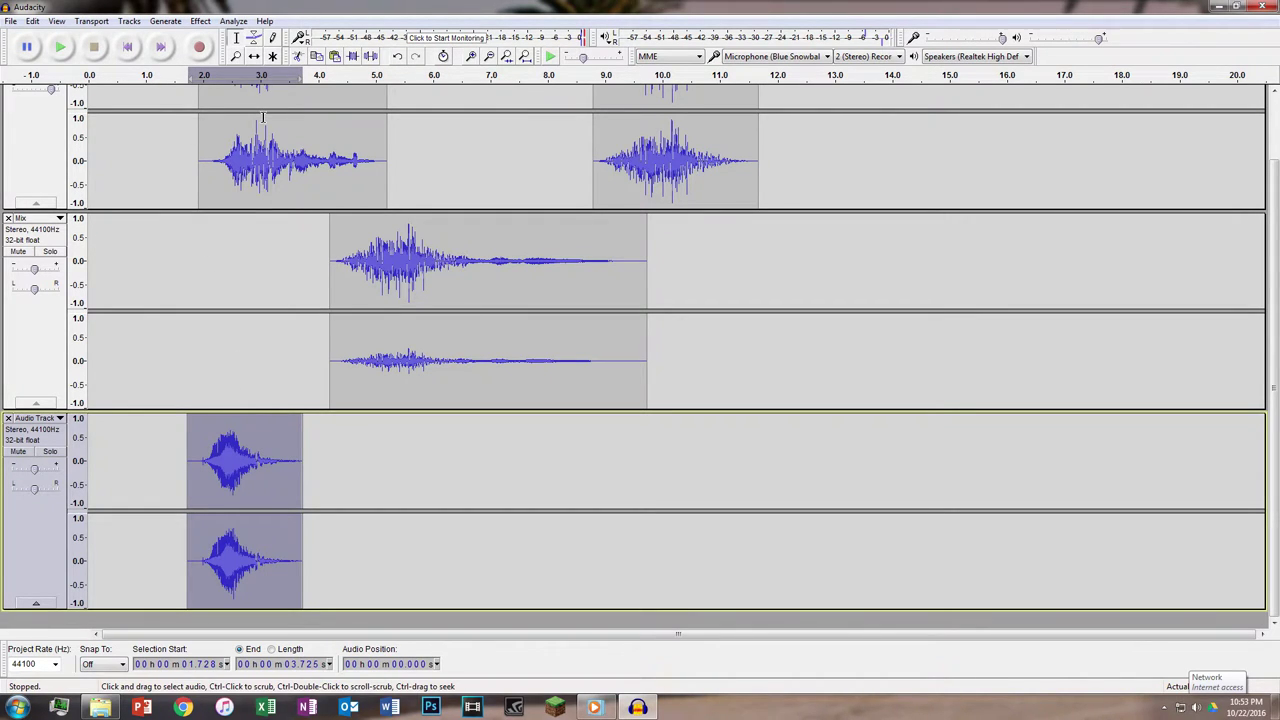
pyautogui.press('Delete')
pyautogui.scroll(2, 458, 150)
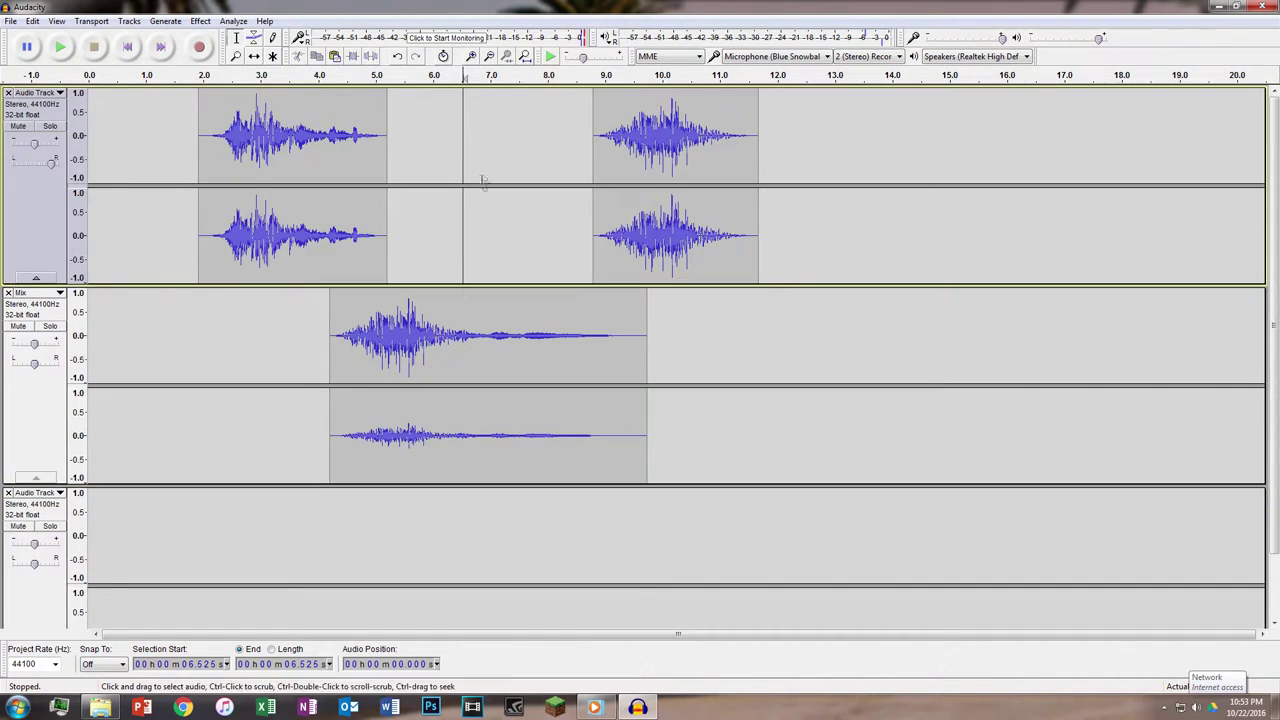
# Paste the processed clip at 6.525 s in the top track and move the last clip to start near 9 s.
pyautogui.click(466, 180)
pyautogui.hotkey('ctrl', 'v')
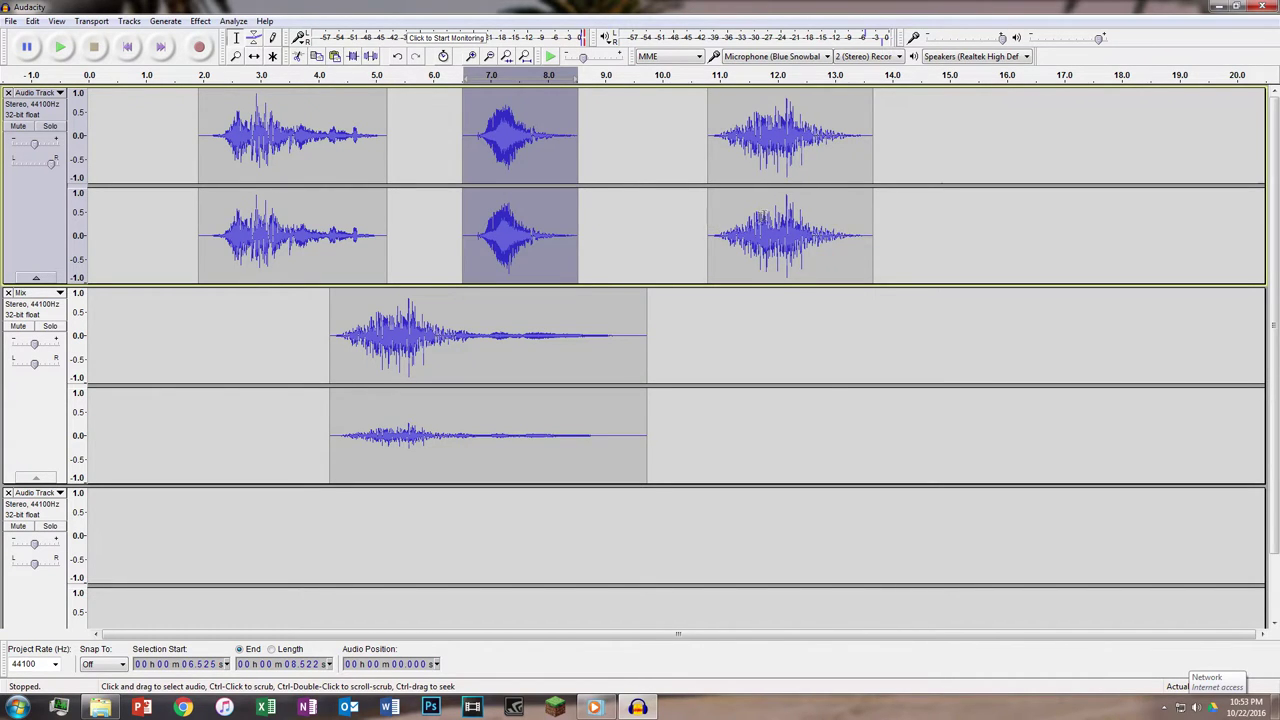
pyautogui.doubleClick(762, 215)
pyautogui.moveTo(740, 150); pyautogui.dragTo(635, 160)
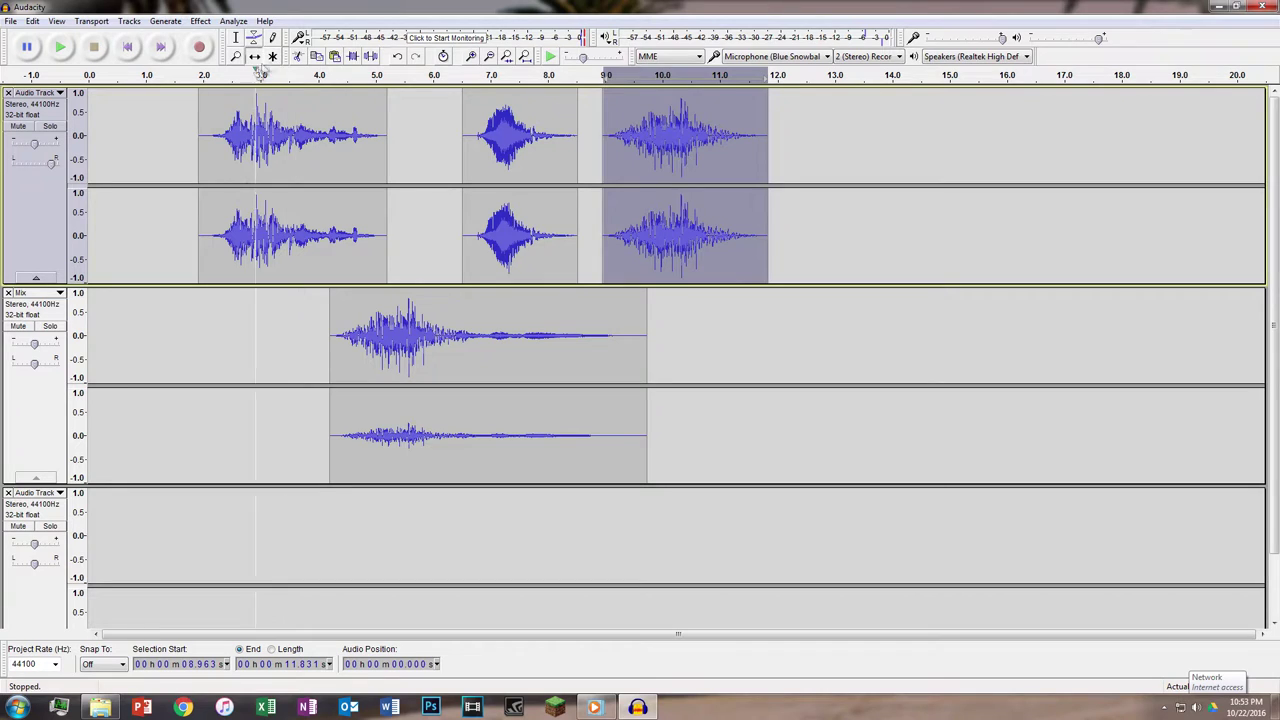
# Play the arrangement from 1.834 s to check the new clip placement.
pyautogui.click(237, 40)
pyautogui.click(194, 140)
pyautogui.press('space')
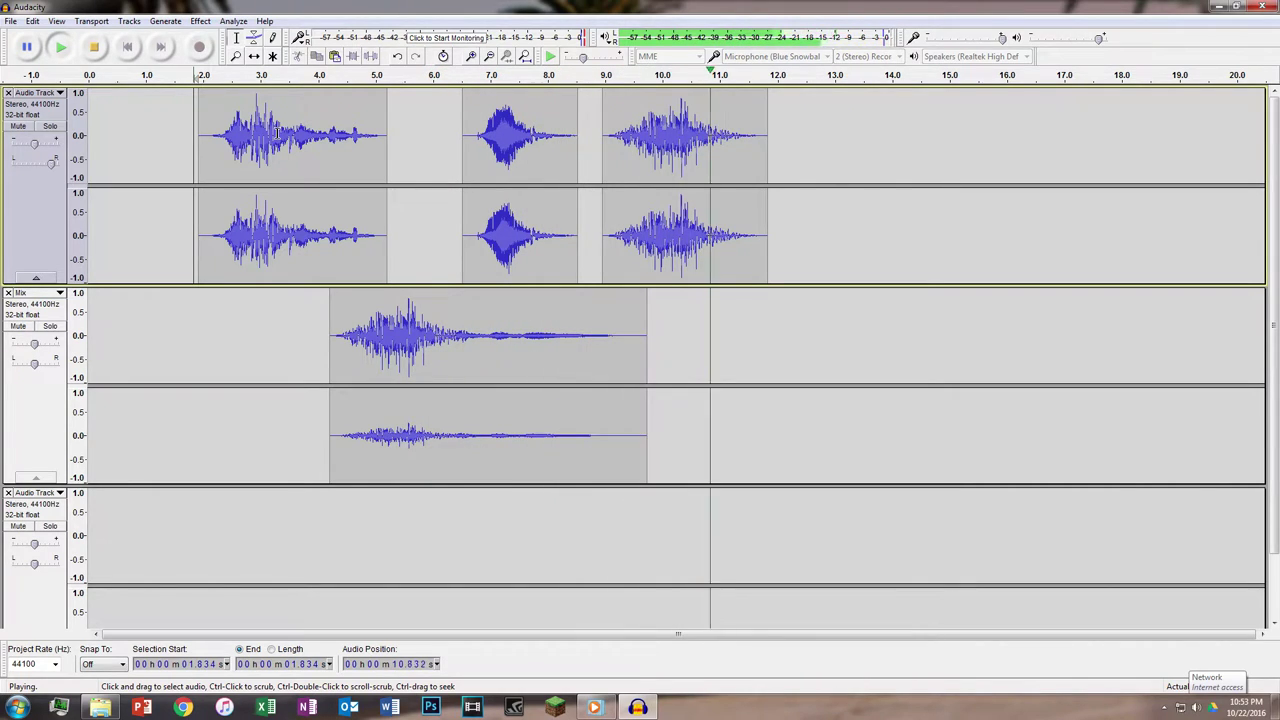
pyautogui.press('space')
pyautogui.press('space')
# Select the pasted 6.5–8.5 s clip, then remove the empty bottom track.
pyautogui.doubleClick(527, 146)
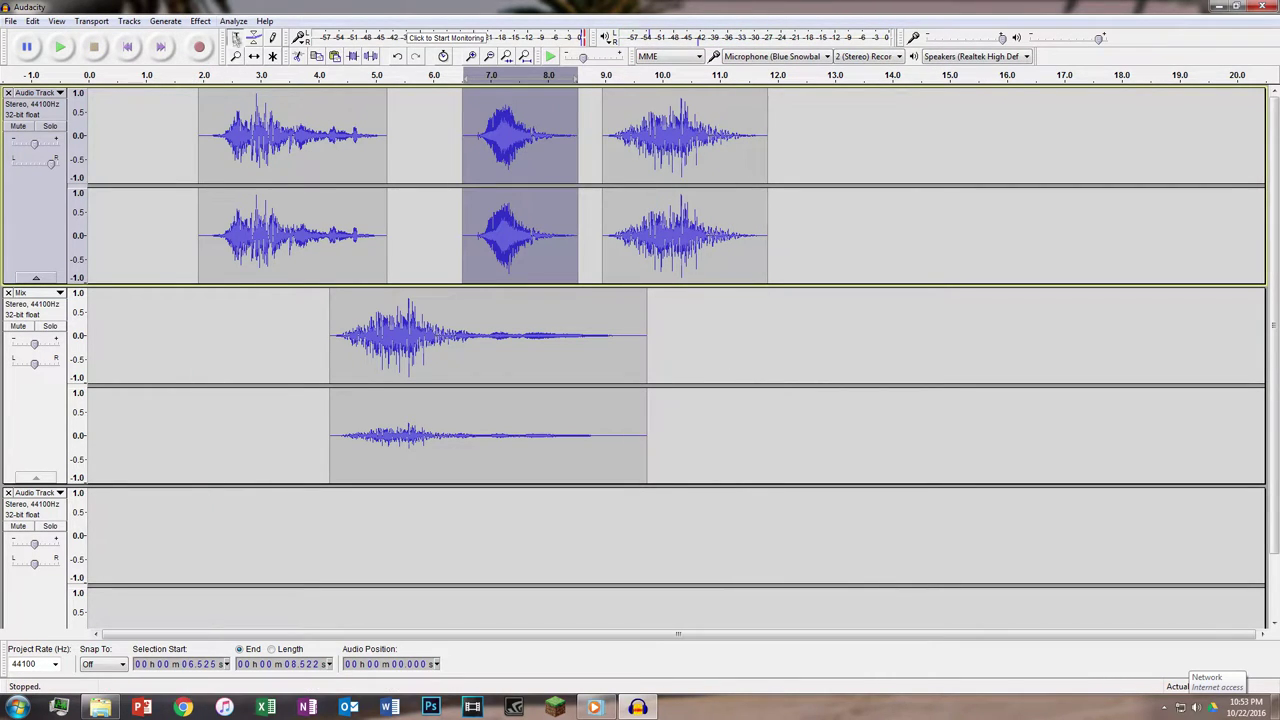
pyautogui.click(200, 21)
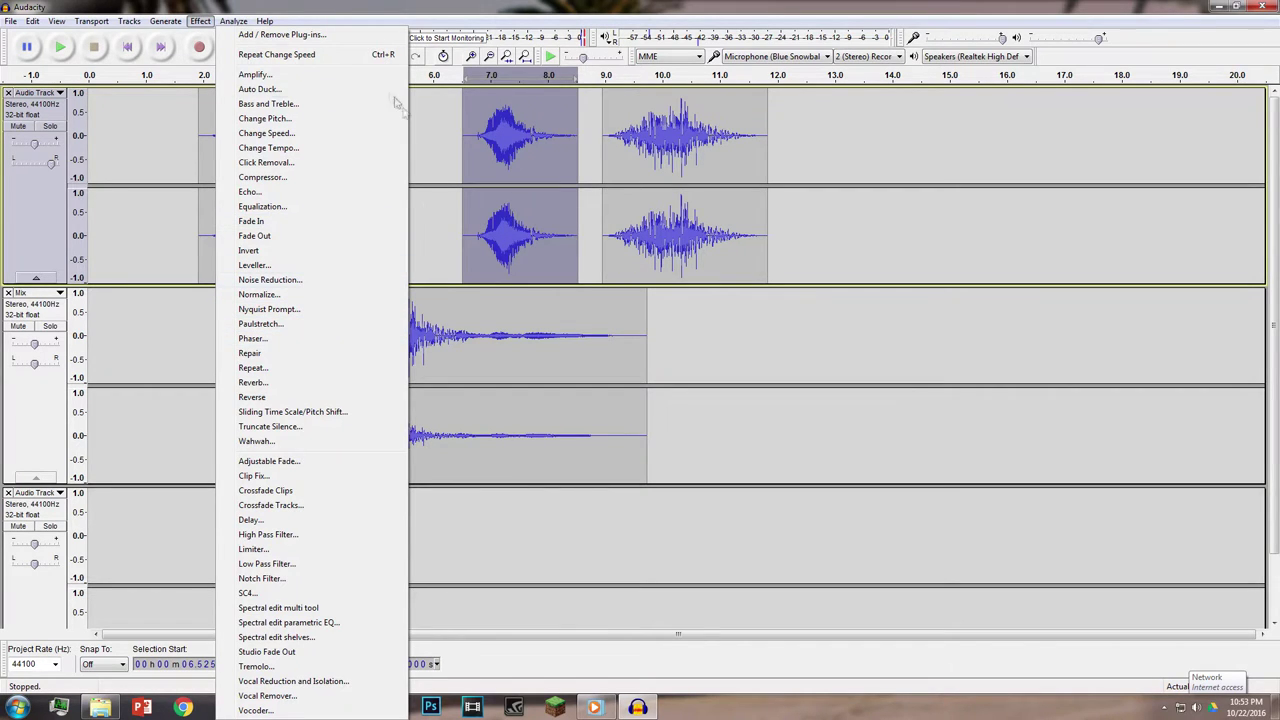
pyautogui.click(513, 183)
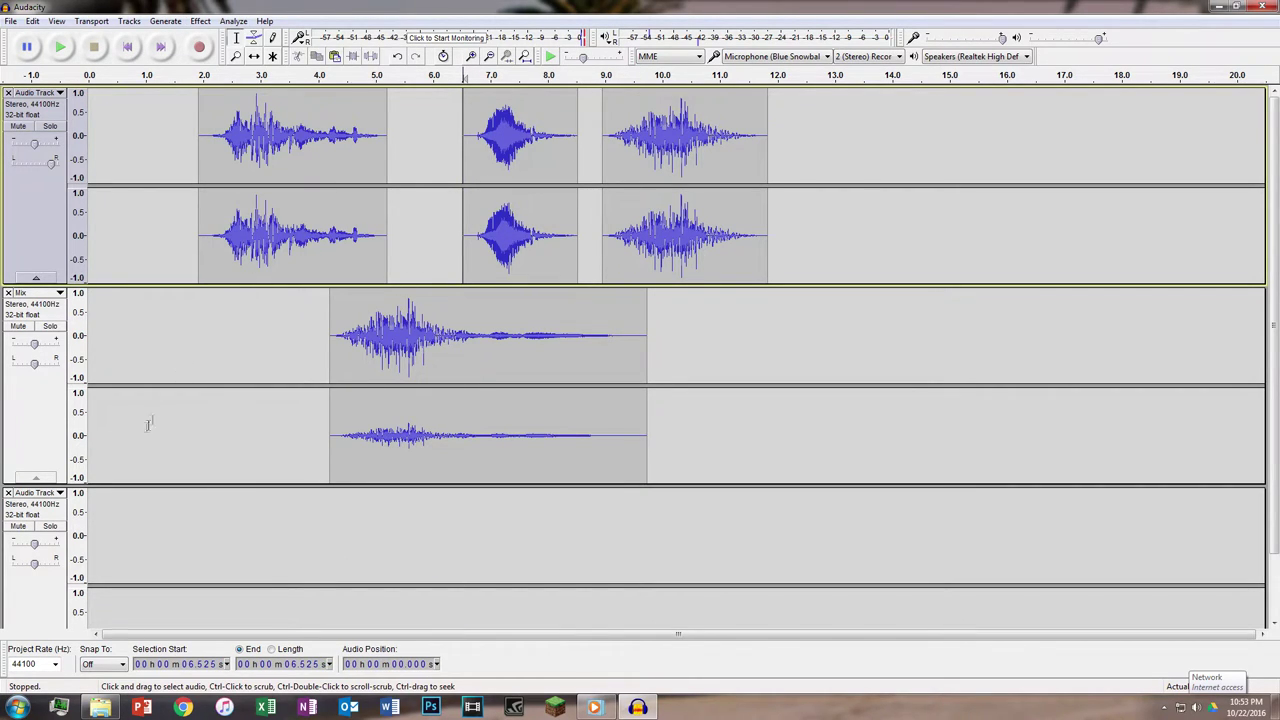
pyautogui.scroll(-2, 266, 457)
pyautogui.click(8, 418)
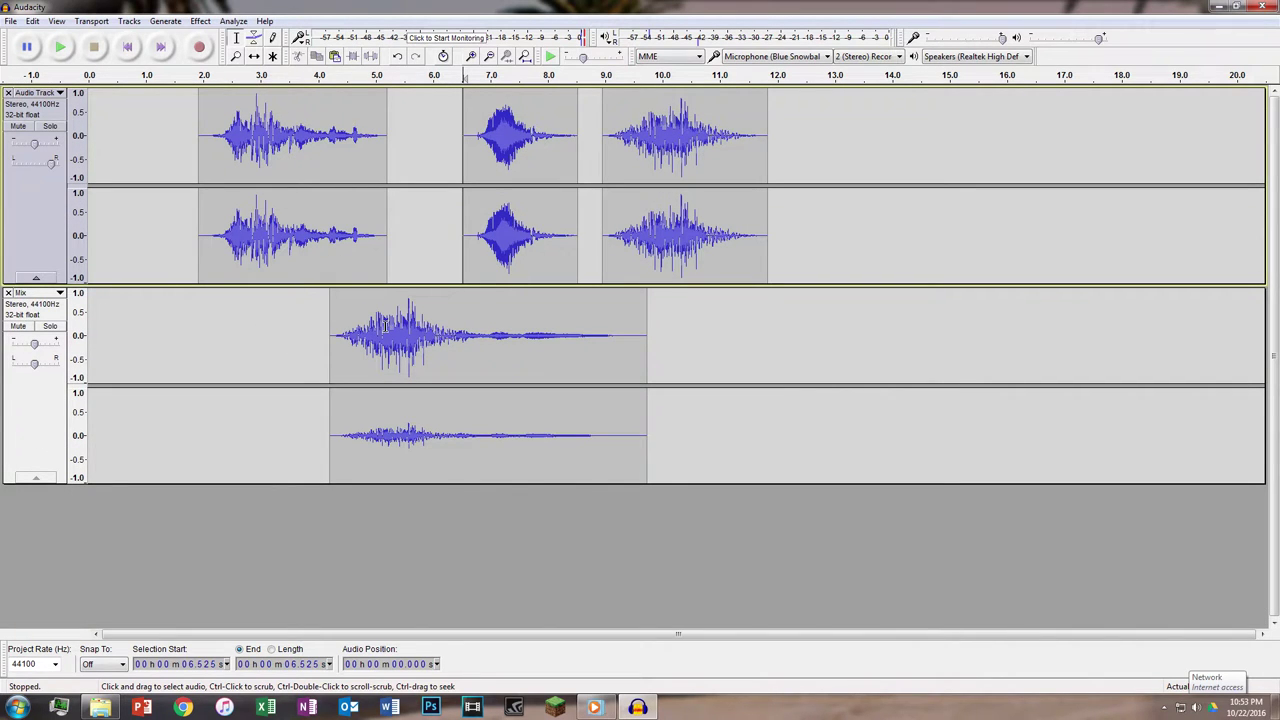
# Record a new background-noise track and play it back from 11.529 s.
pyautogui.click(199, 48)
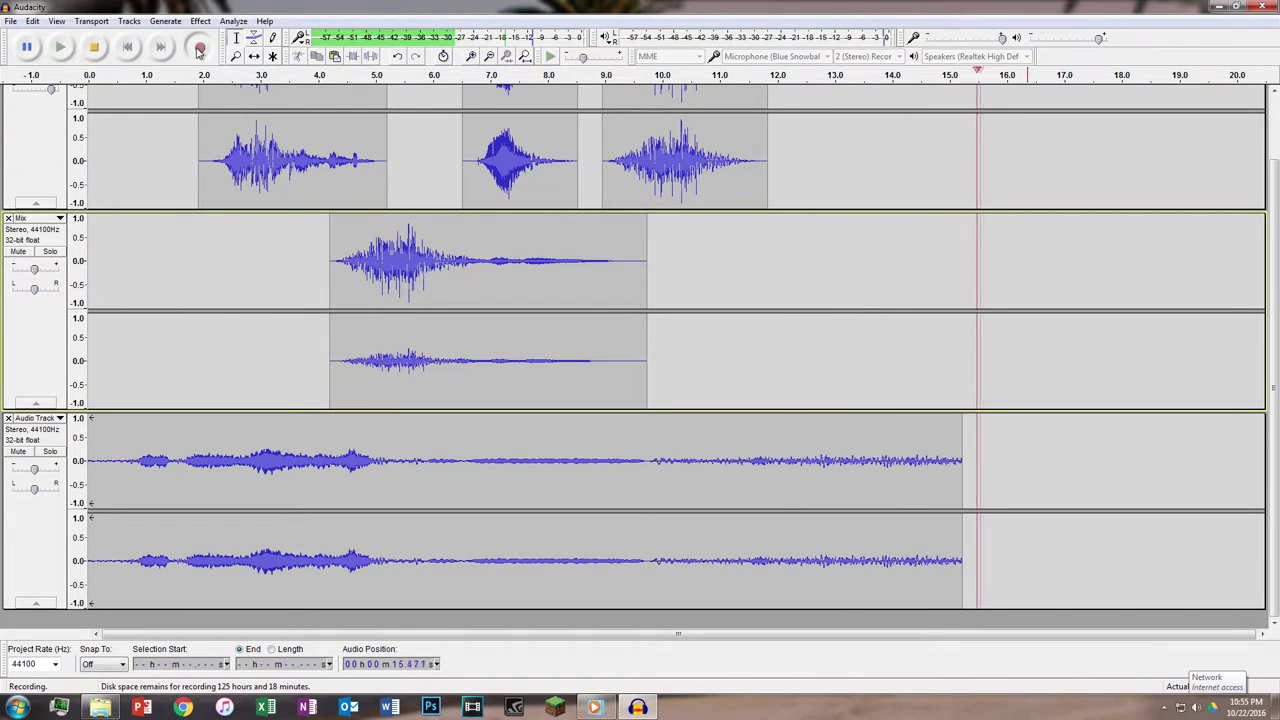
pyautogui.click(93, 47)
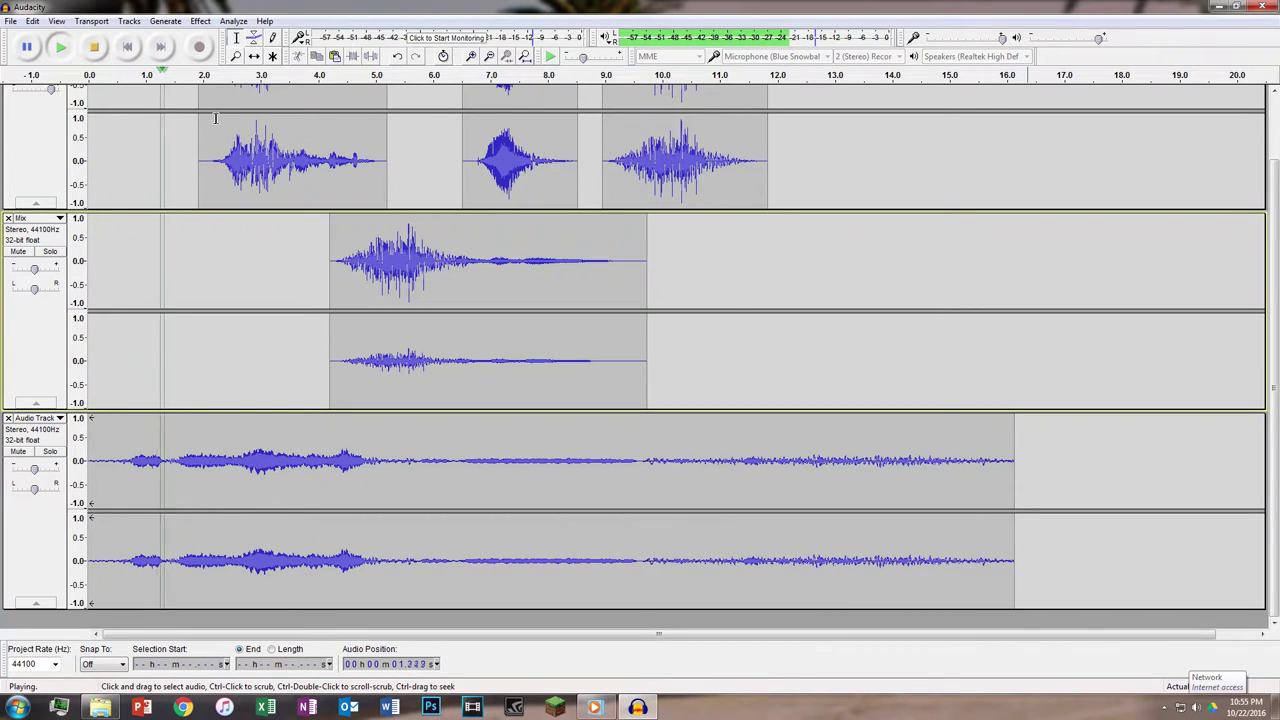
pyautogui.press('space')
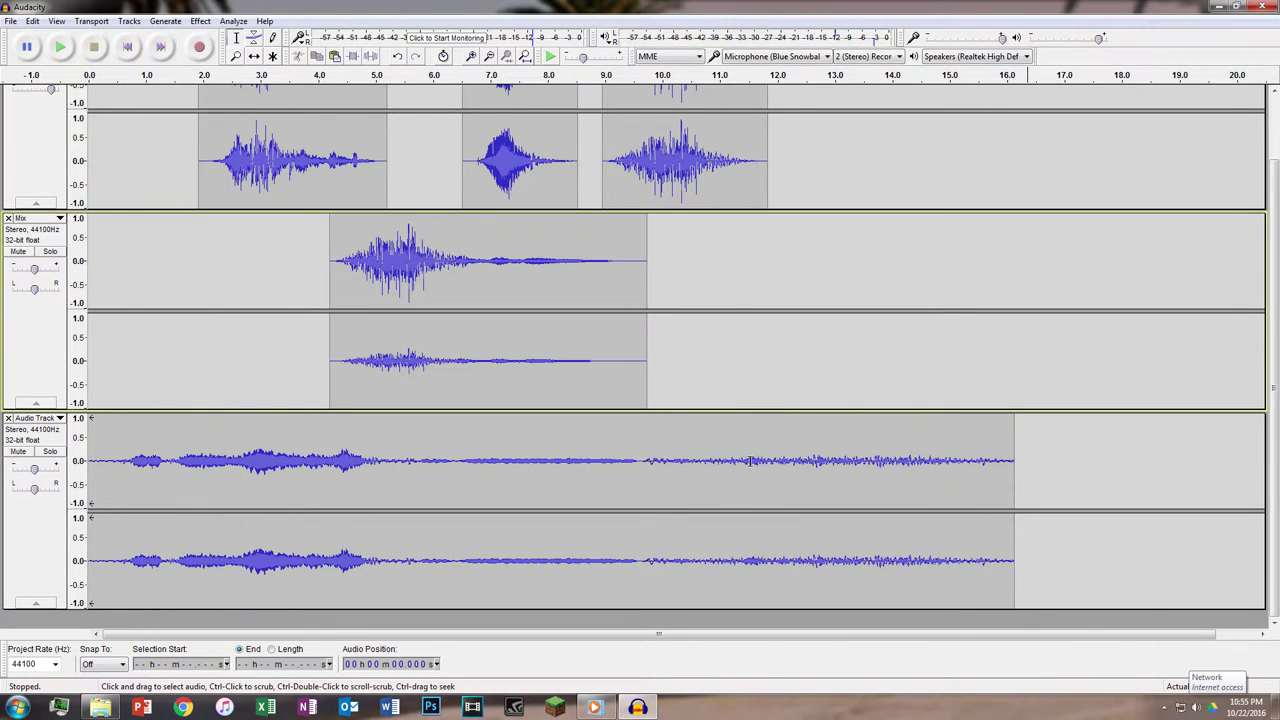
pyautogui.click(751, 462)
pyautogui.press('space')
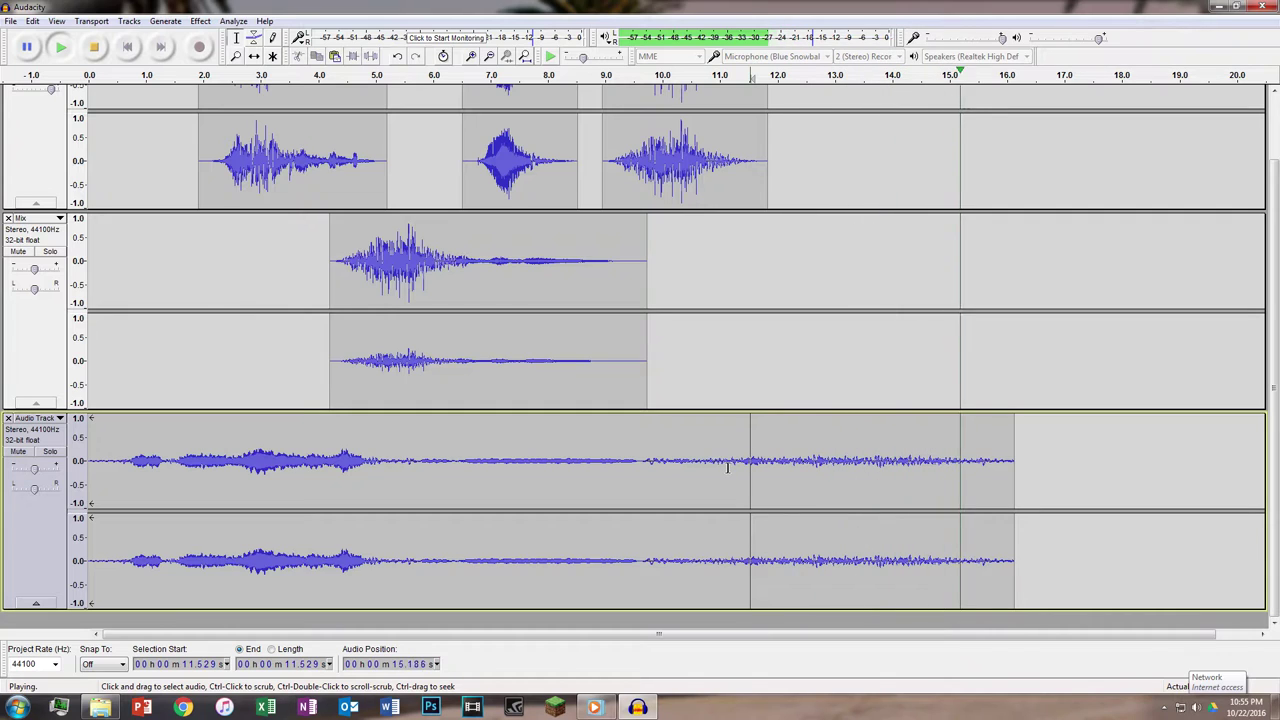
# Delete the first 9.6 seconds of the noise recording so it starts at zero.
pyautogui.click(645, 478)
pyautogui.press('space')
pyautogui.press('space')
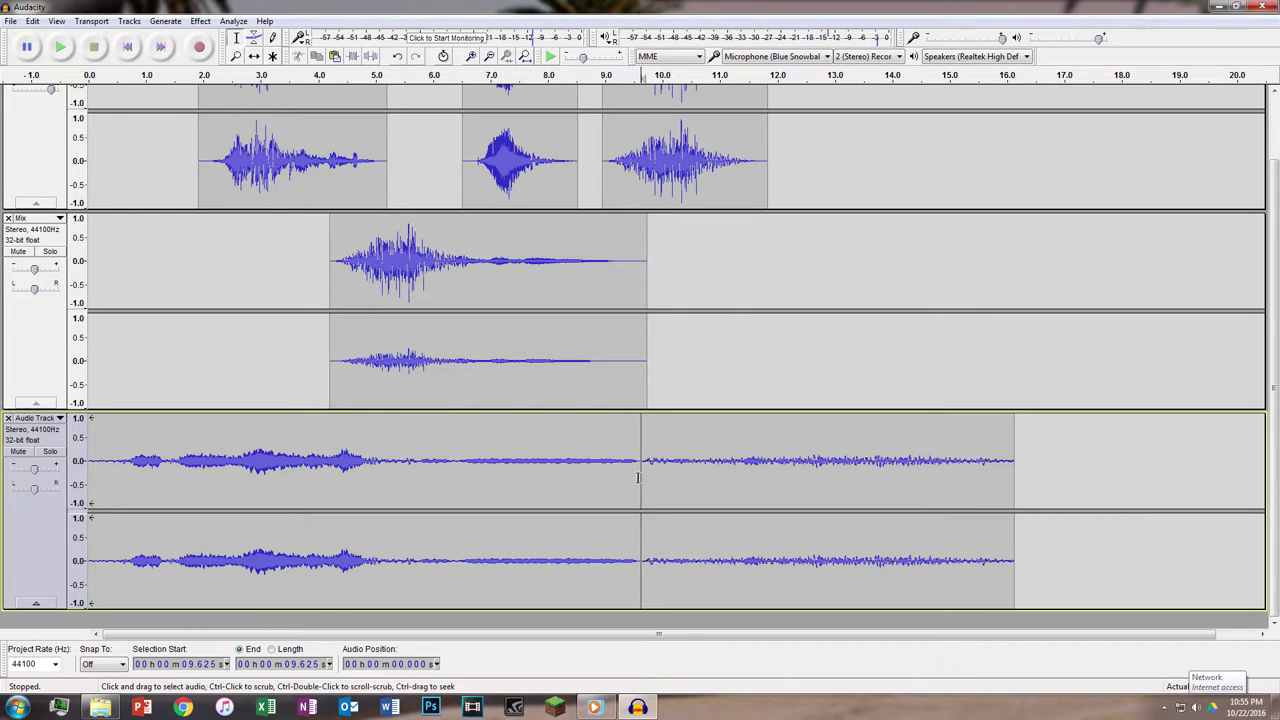
pyautogui.moveTo(629, 481); pyautogui.dragTo(12, 498)
pyautogui.press('Delete')
# Solo the noise track, record a short new clip, and delete its 5.7–7.5 s stretch.
pyautogui.click(464, 477)
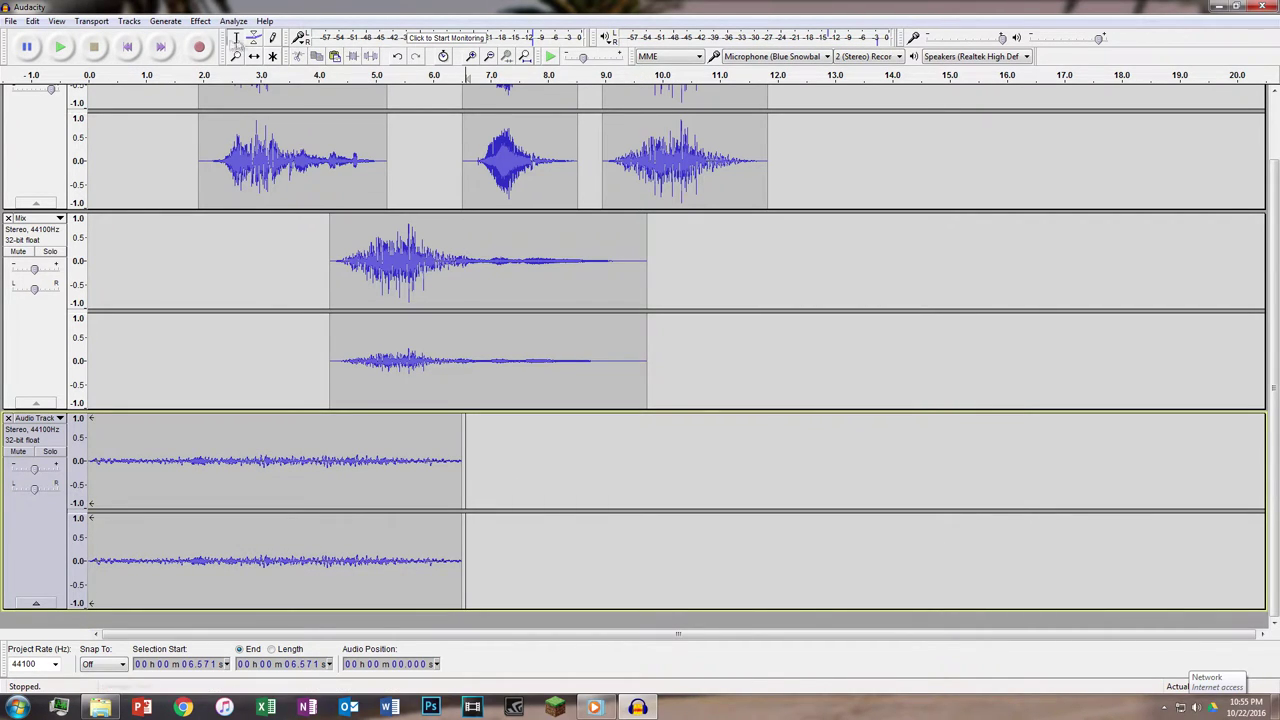
pyautogui.click(52, 452)
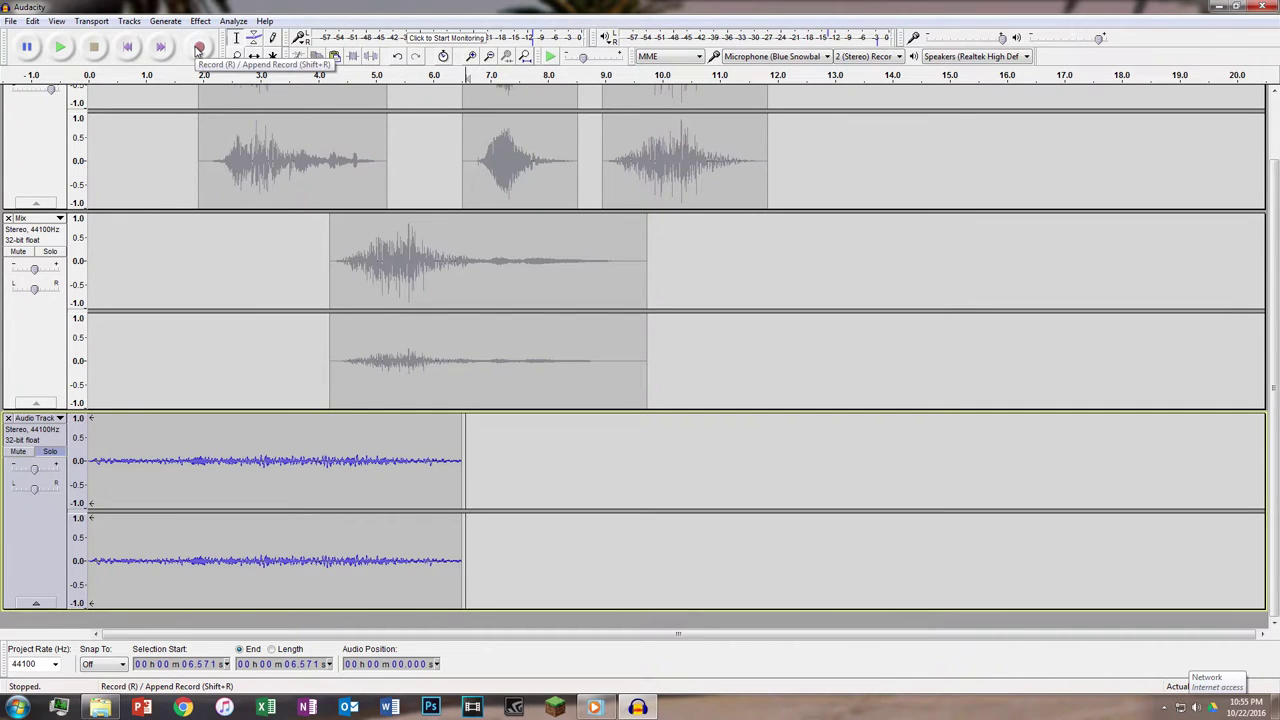
pyautogui.click(199, 48)
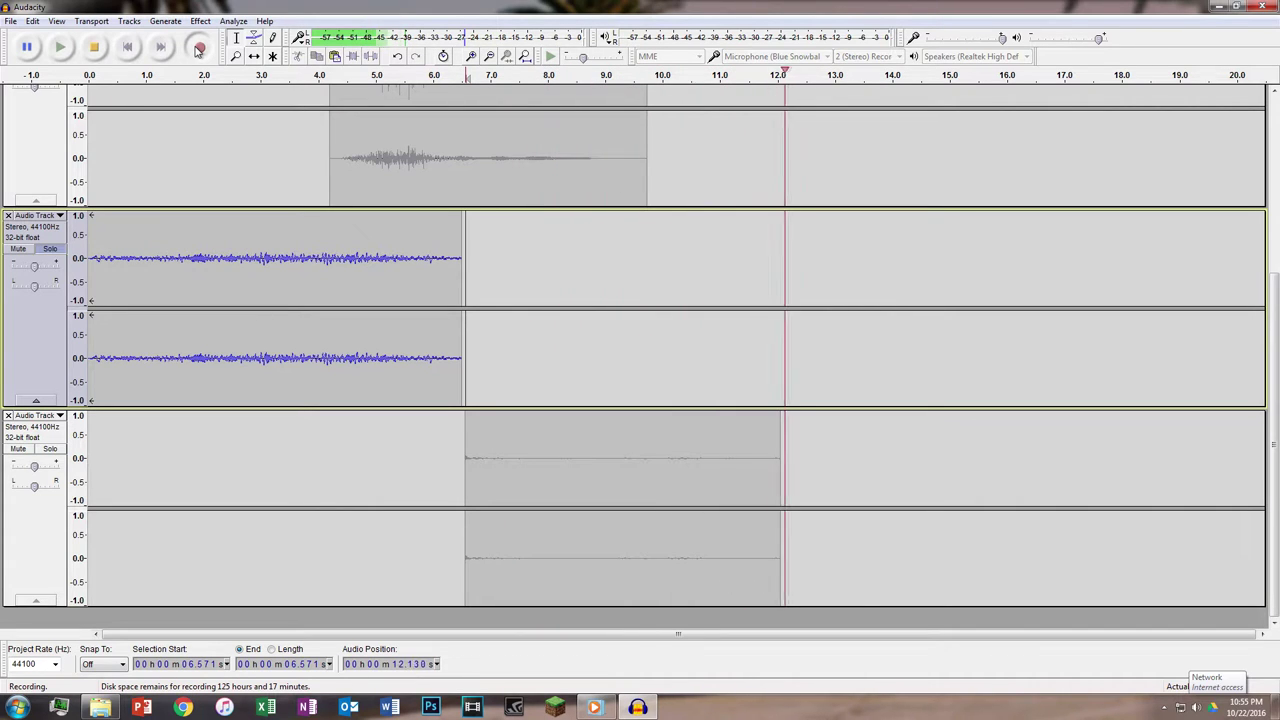
pyautogui.press('space')
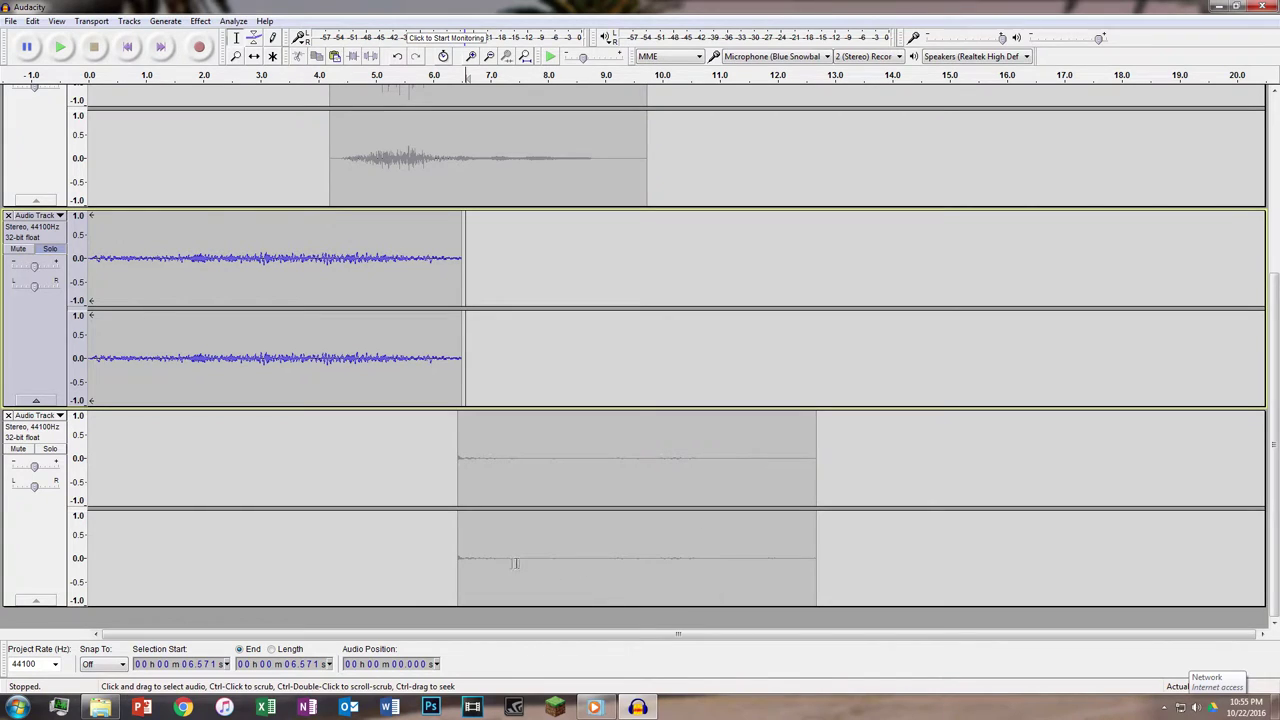
pyautogui.moveTo(519, 562); pyautogui.dragTo(416, 557)
pyautogui.press('Delete')
# Apply Noise Reduction to the remaining new clip, then close the empty bottom track.
pyautogui.doubleClick(512, 527)
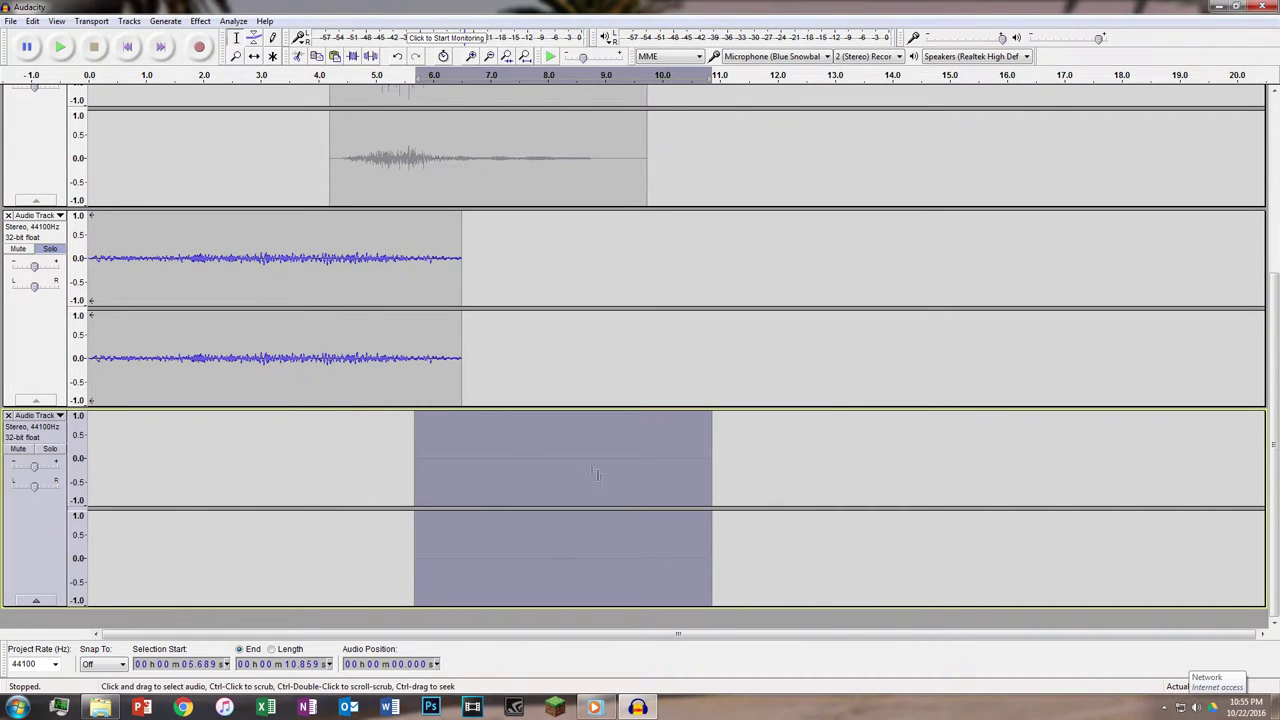
pyautogui.click(200, 21)
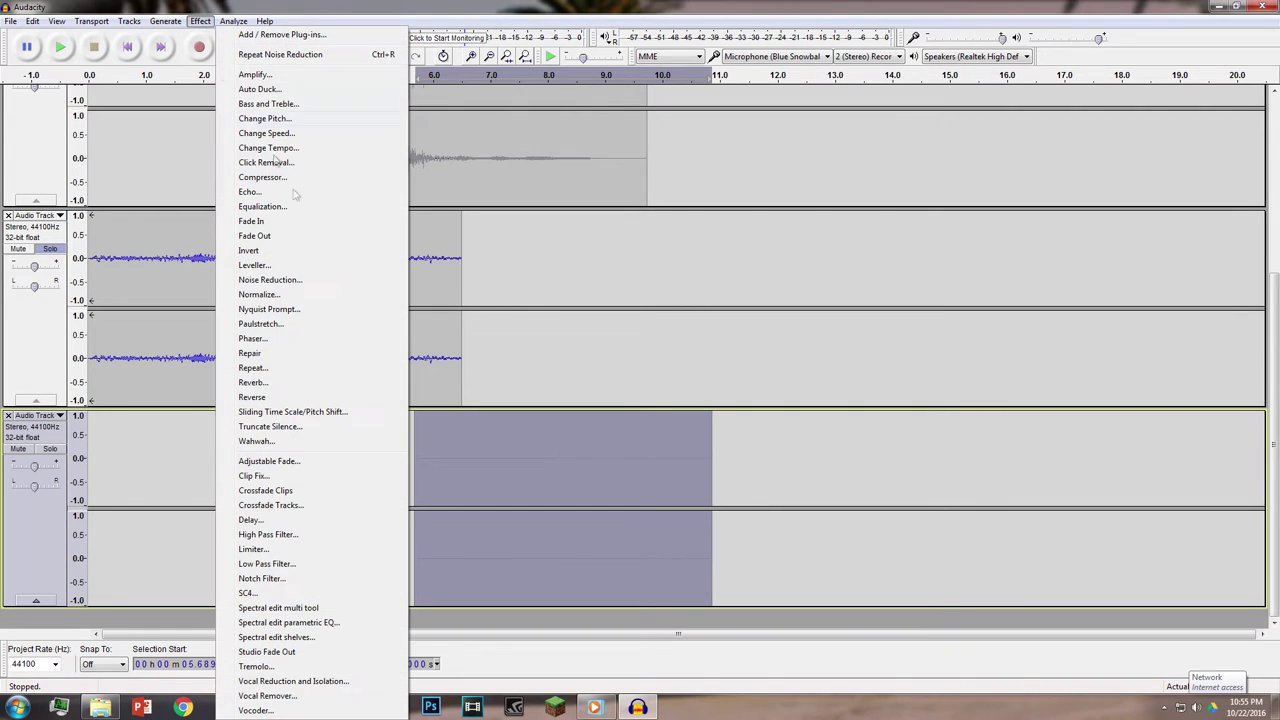
pyautogui.click(275, 280)
pyautogui.click(694, 462)
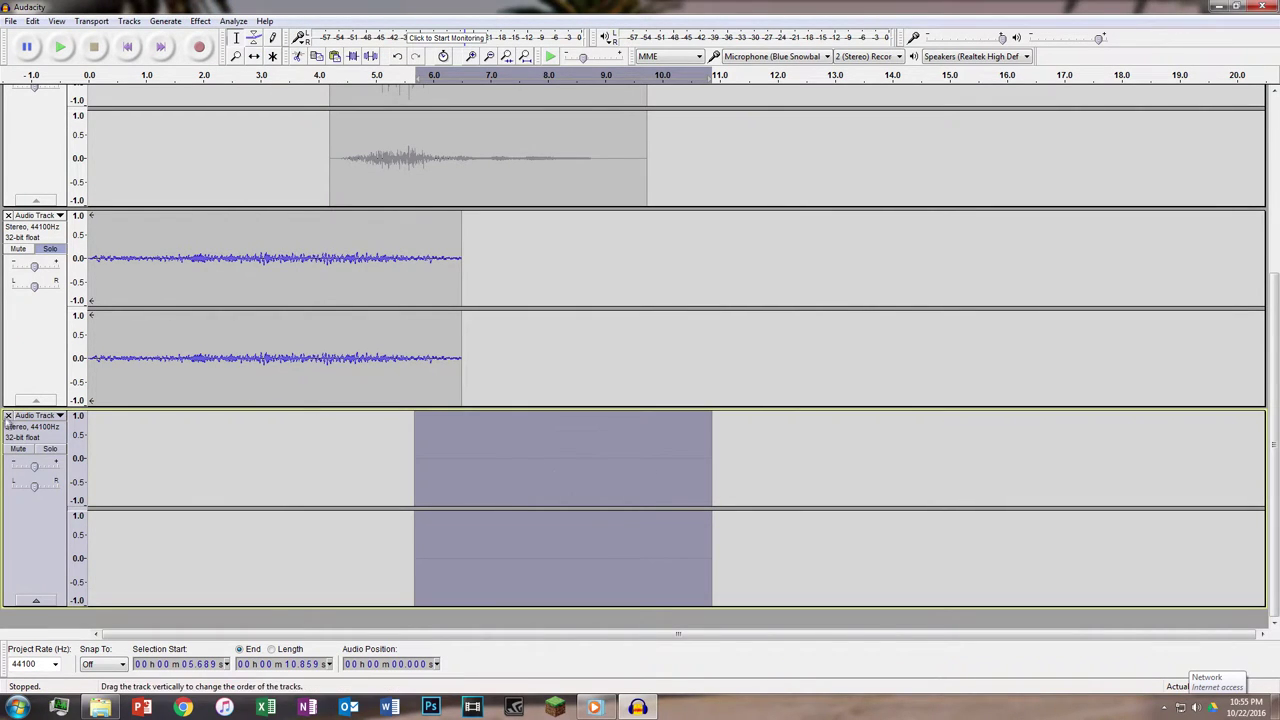
pyautogui.click(8, 416)
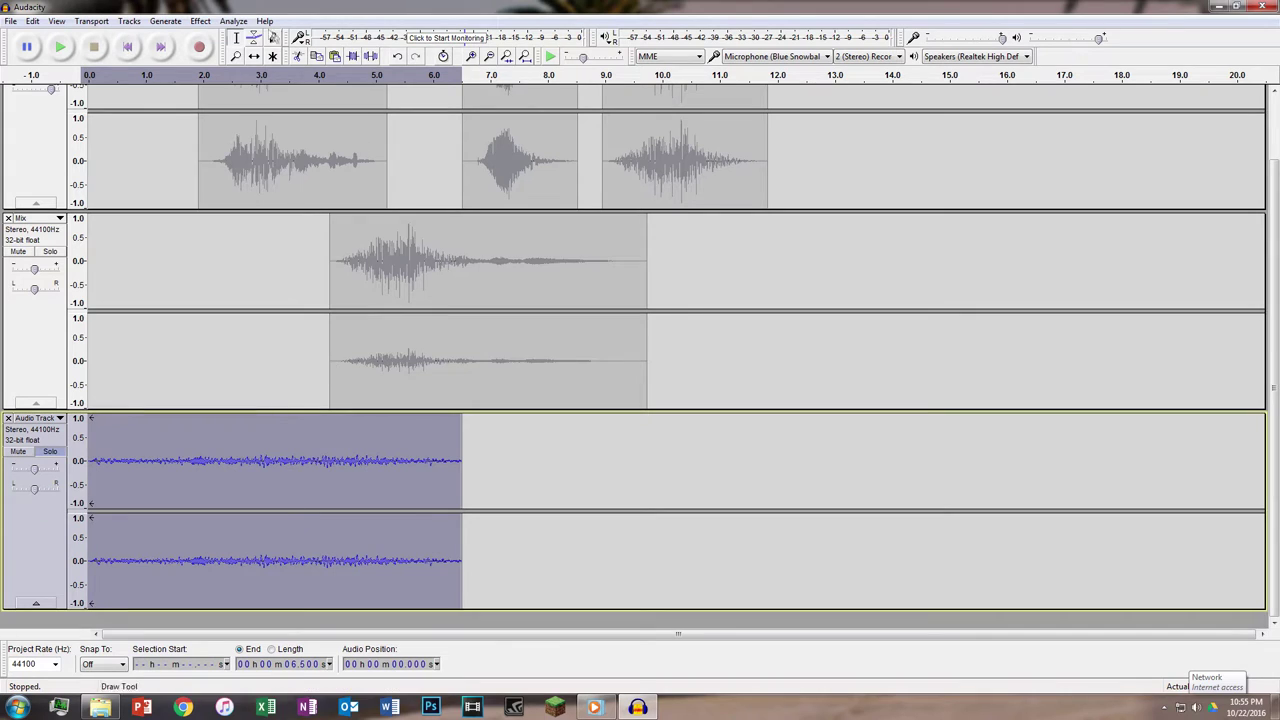
# Apply Noise Reduction to the ambient noise track and play the project to listen.
pyautogui.click(200, 21)
pyautogui.click(284, 279)
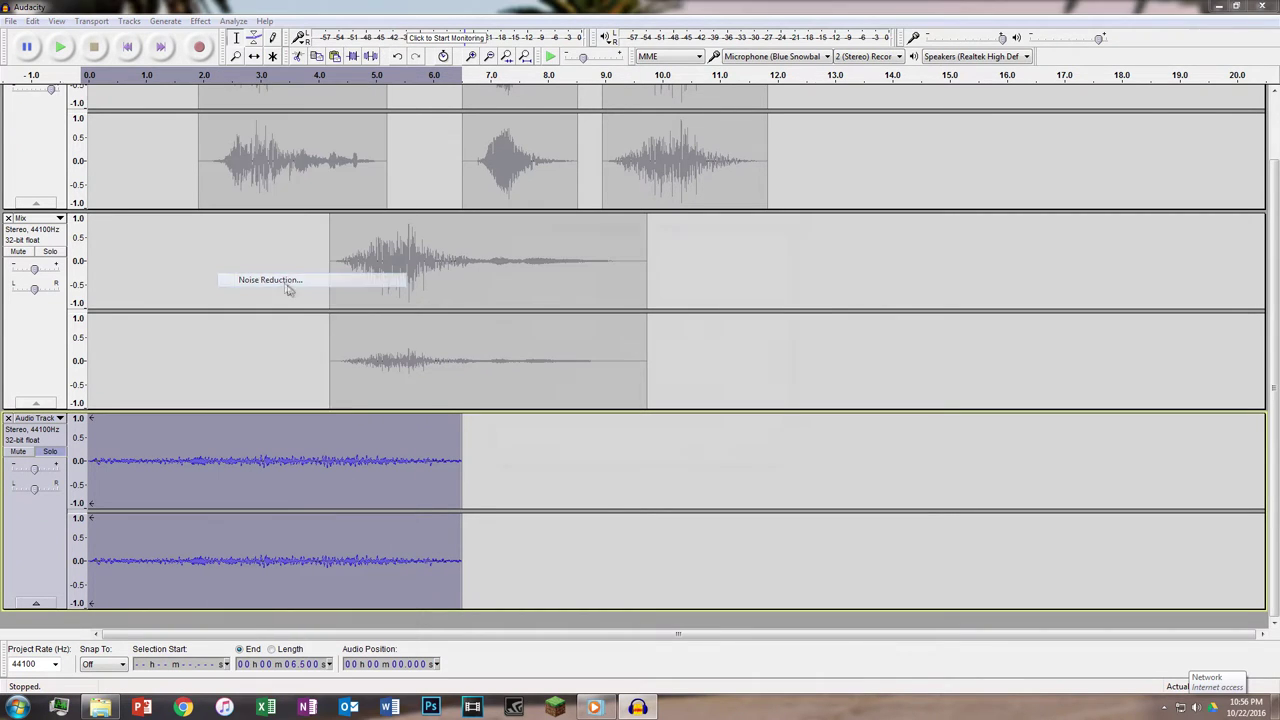
pyautogui.click(696, 461)
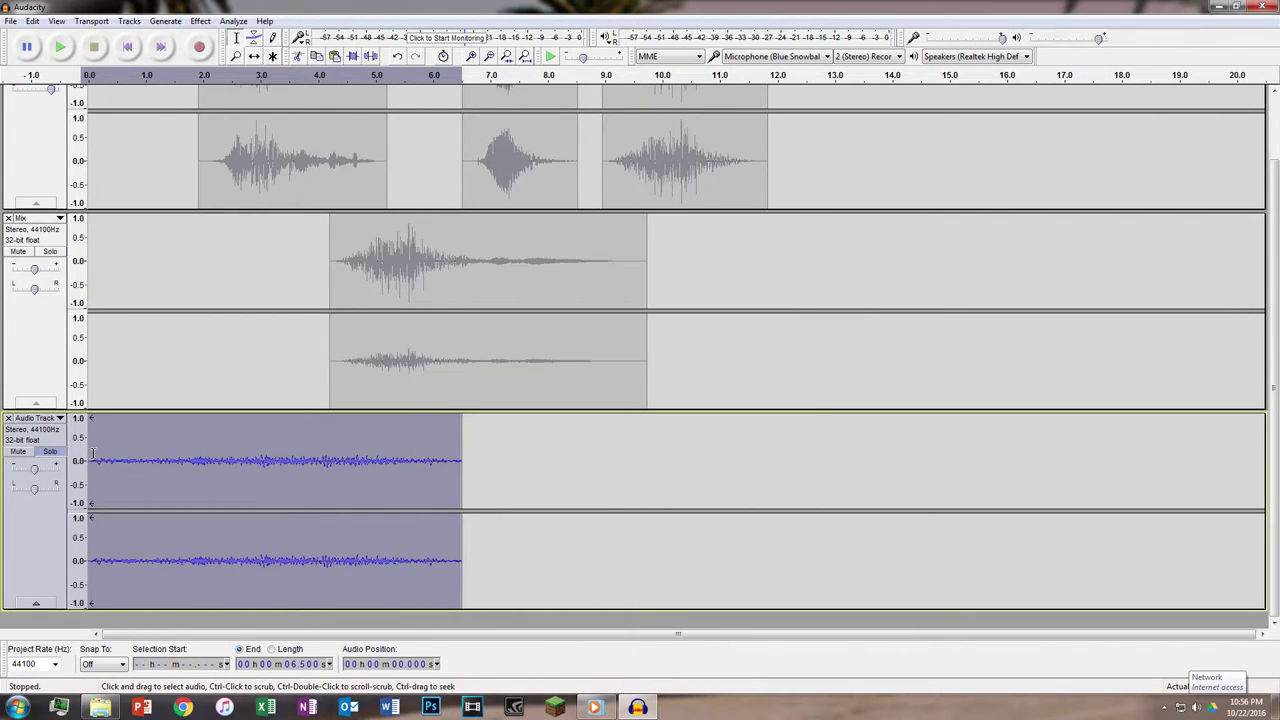
pyautogui.press('space')
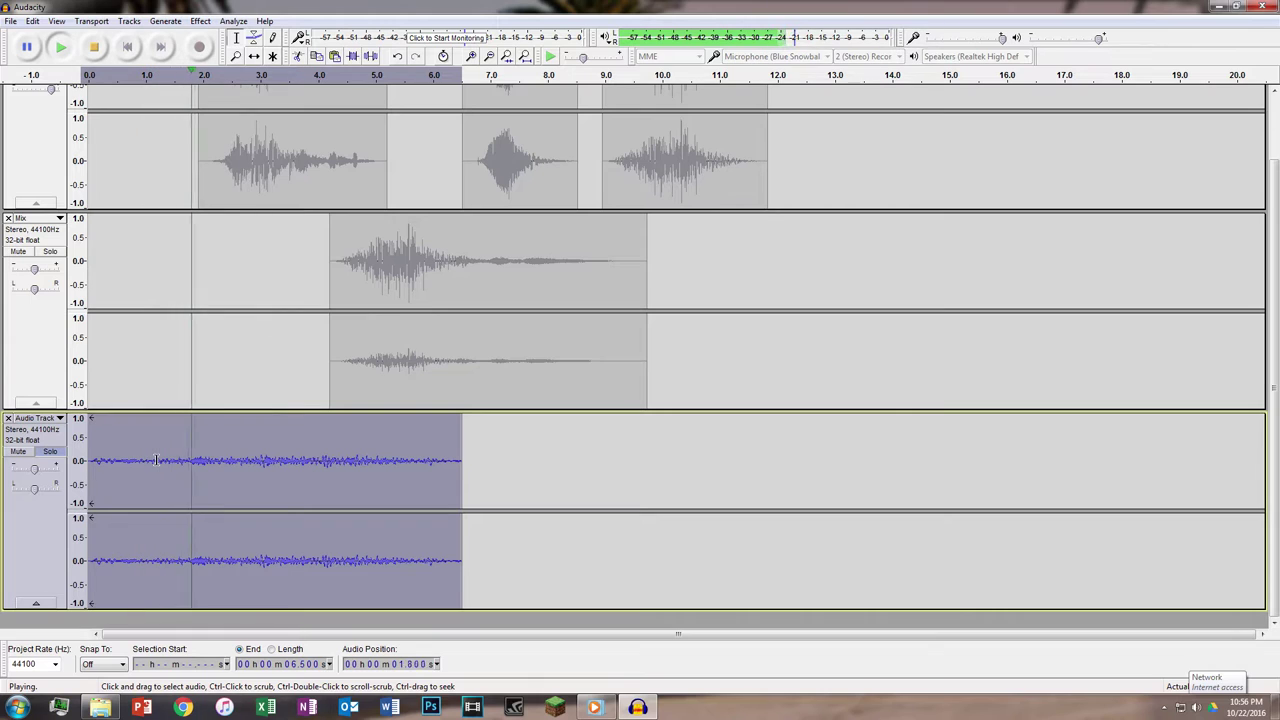
pyautogui.press('space')
pyautogui.press('space')
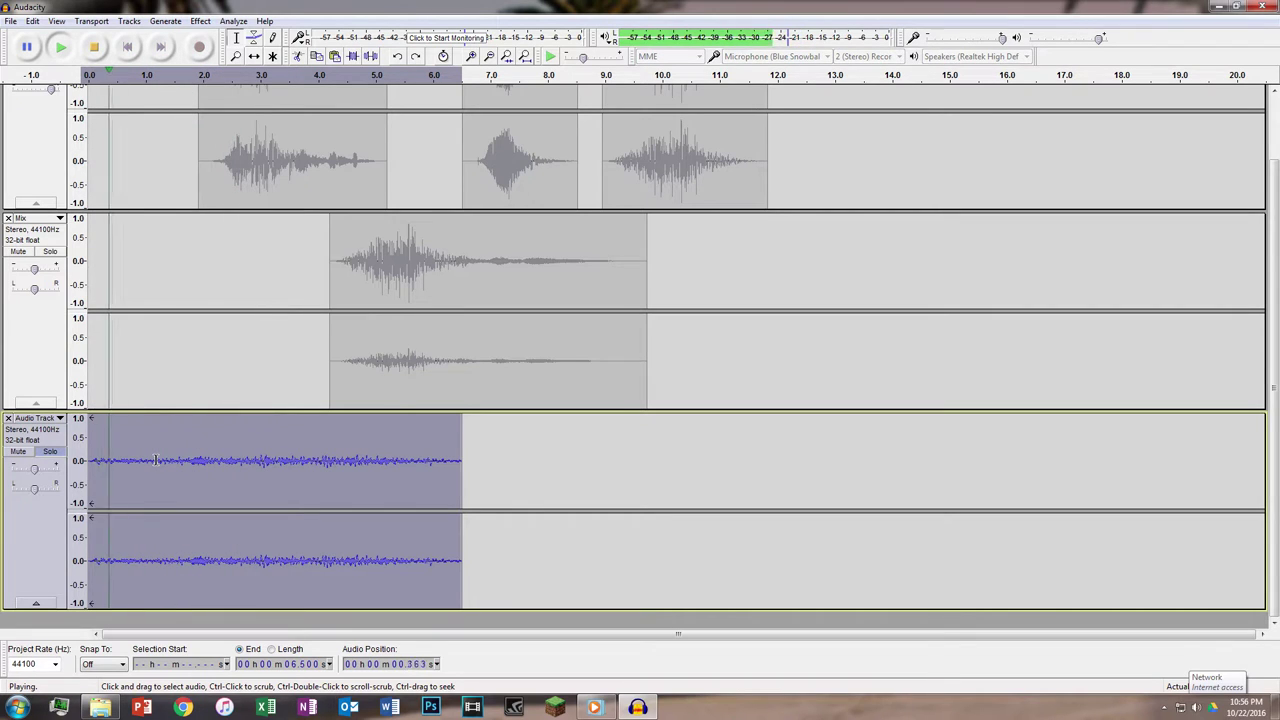
pyautogui.press('space')
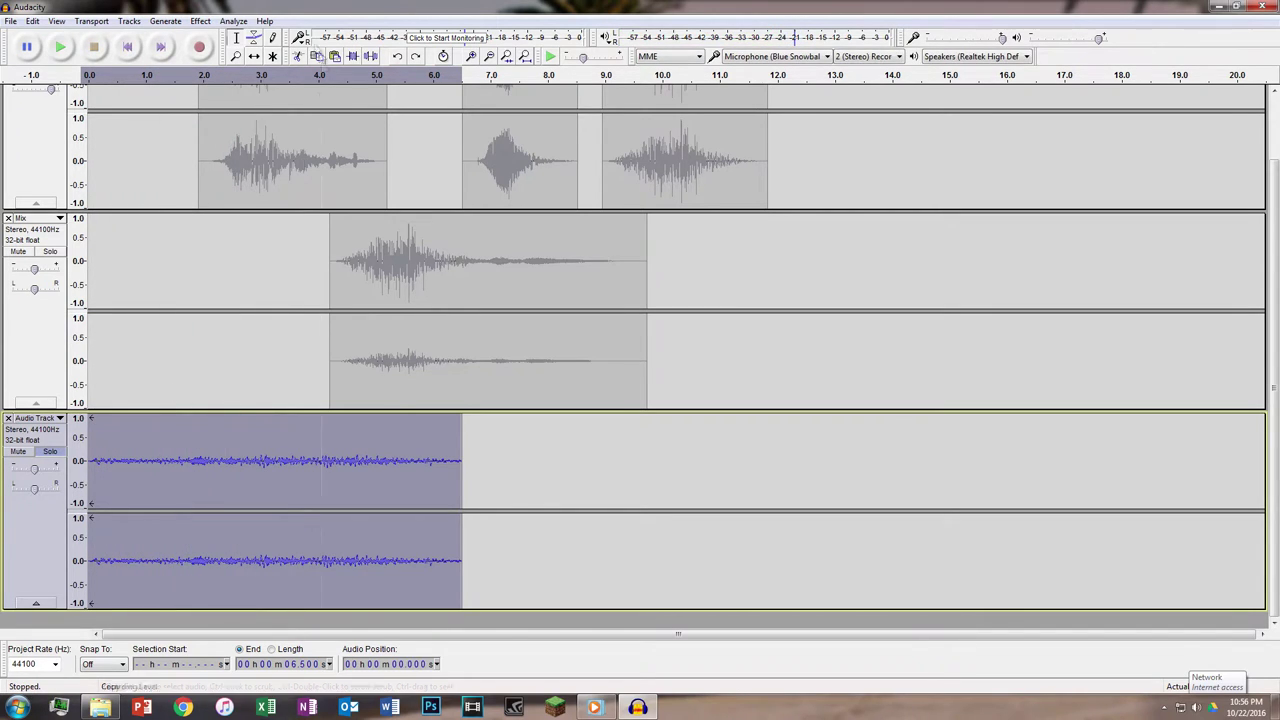
# Amplify the noise track by -5 dB, add reverb, and set up Change Pitch at 2.05 semitones.
pyautogui.click(200, 21)
pyautogui.click(226, 75)
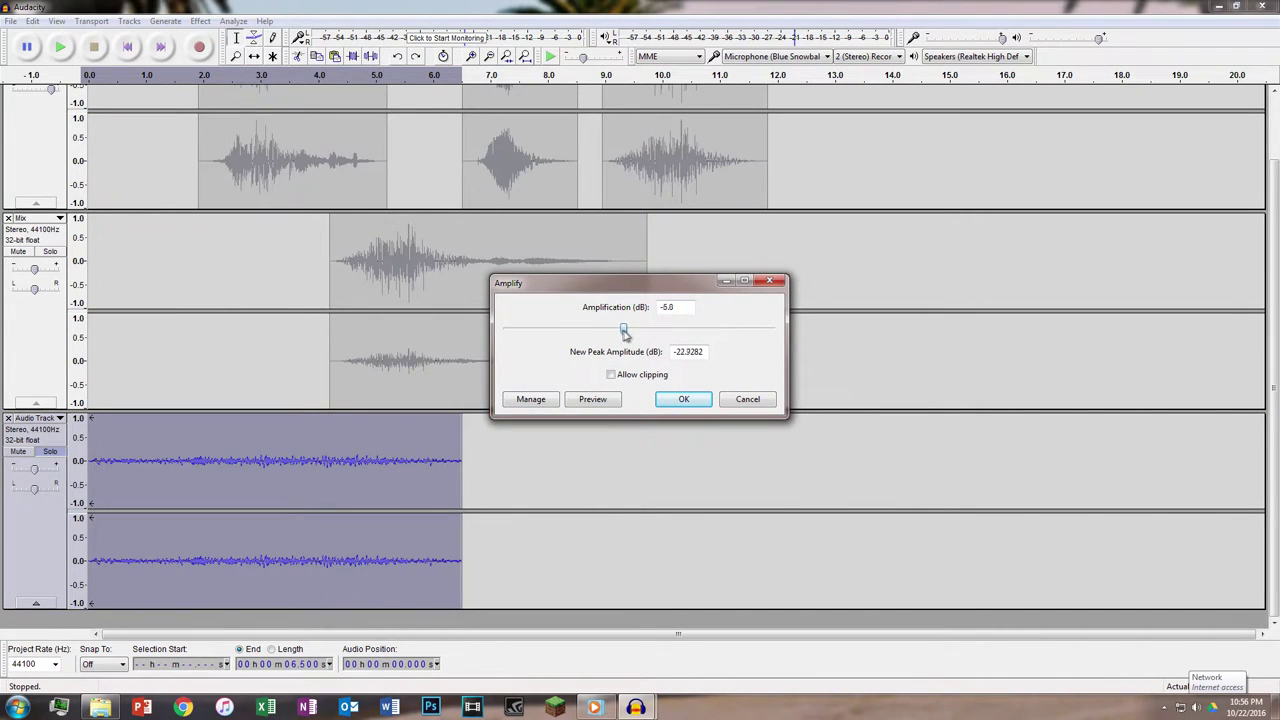
pyautogui.click(683, 401)
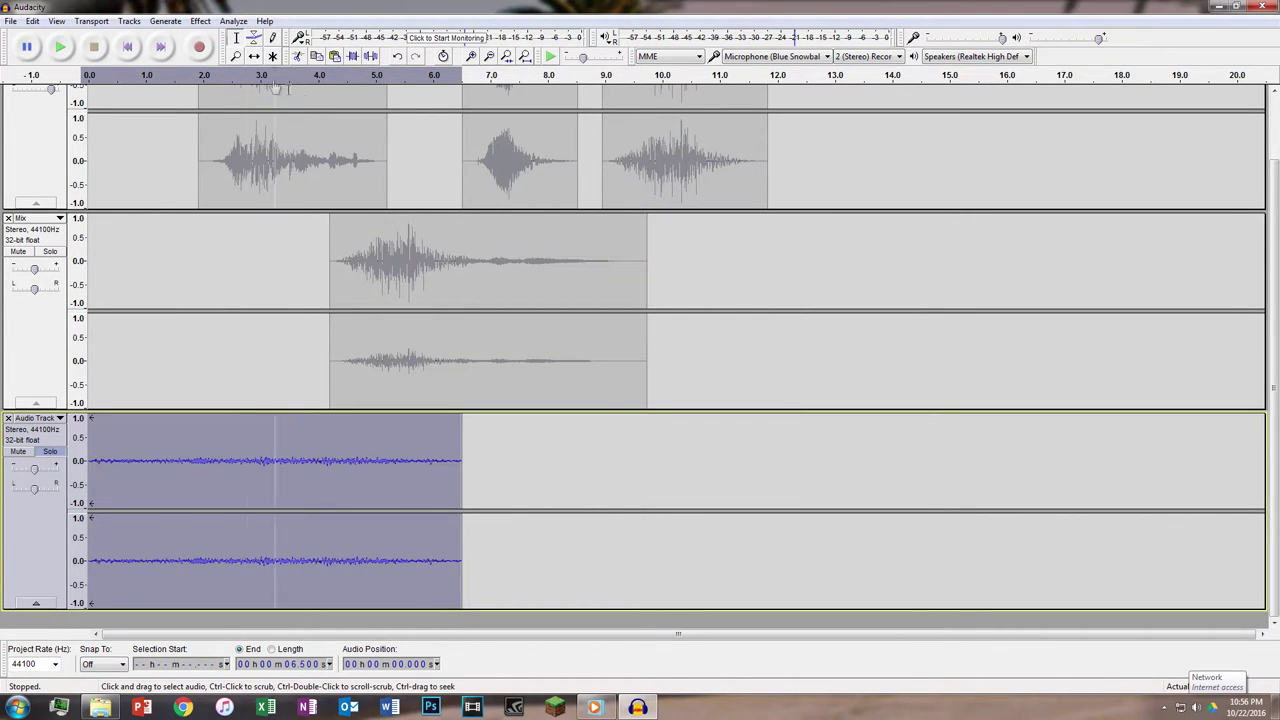
pyautogui.click(200, 21)
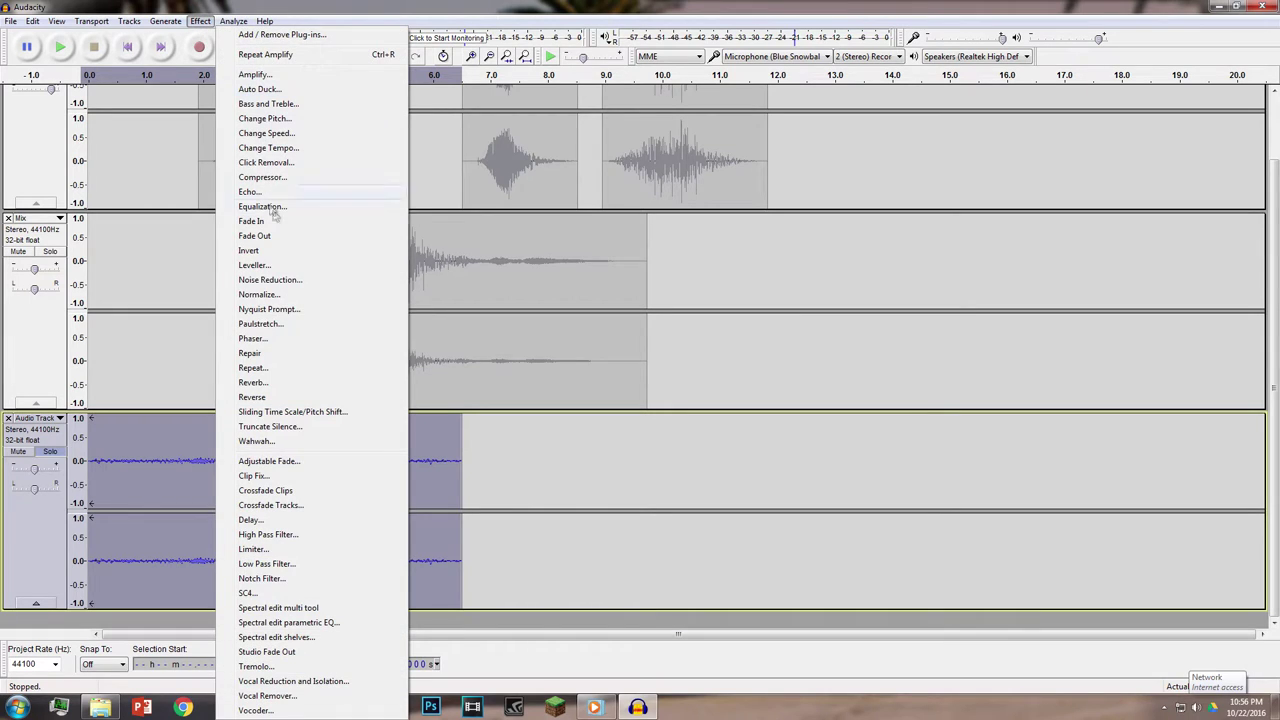
pyautogui.click(252, 382)
pyautogui.click(680, 462)
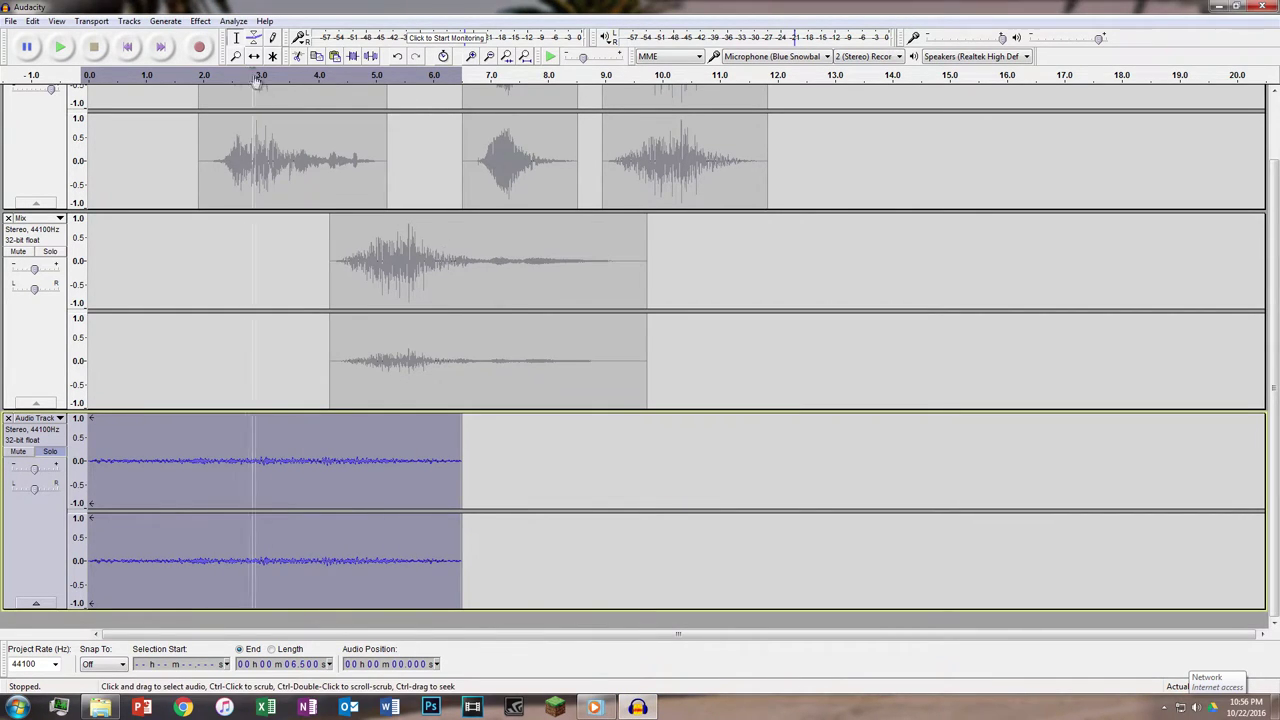
pyautogui.click(200, 21)
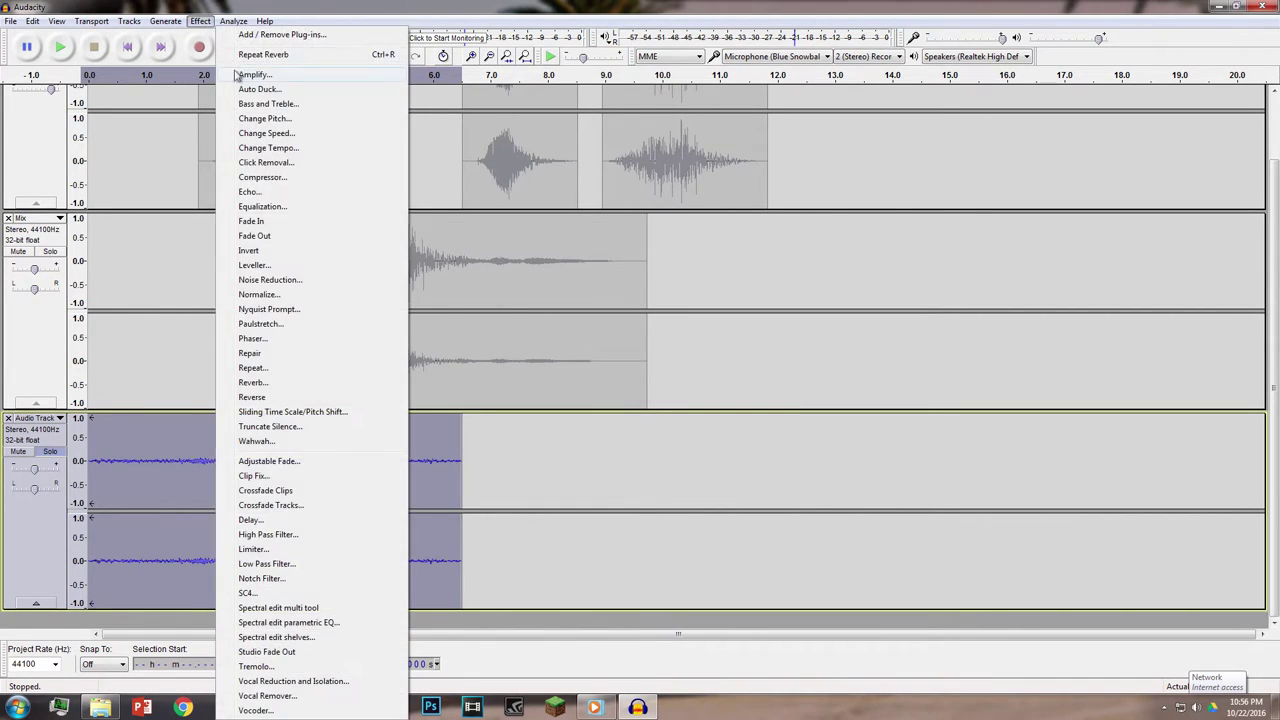
pyautogui.click(265, 118)
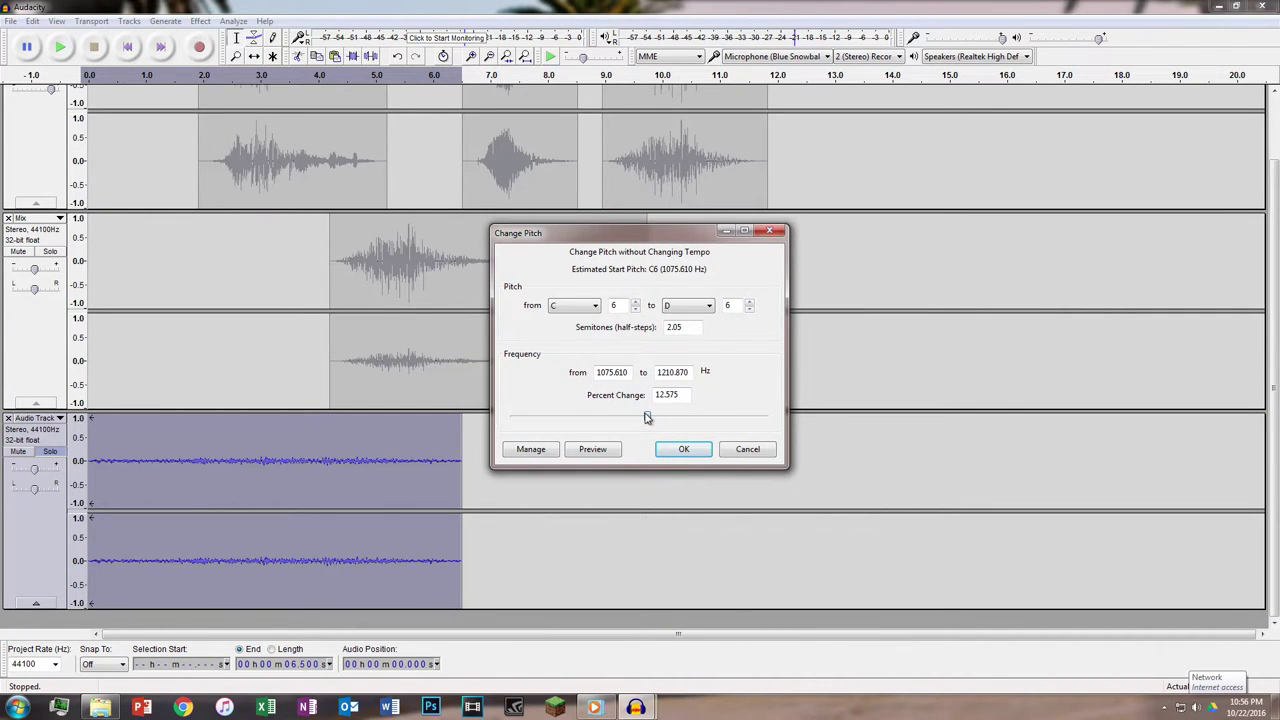
# Raise the noise track's pitch by 2.05 semitones and play back the result.
pyautogui.click(663, 448)
pyautogui.press('space')
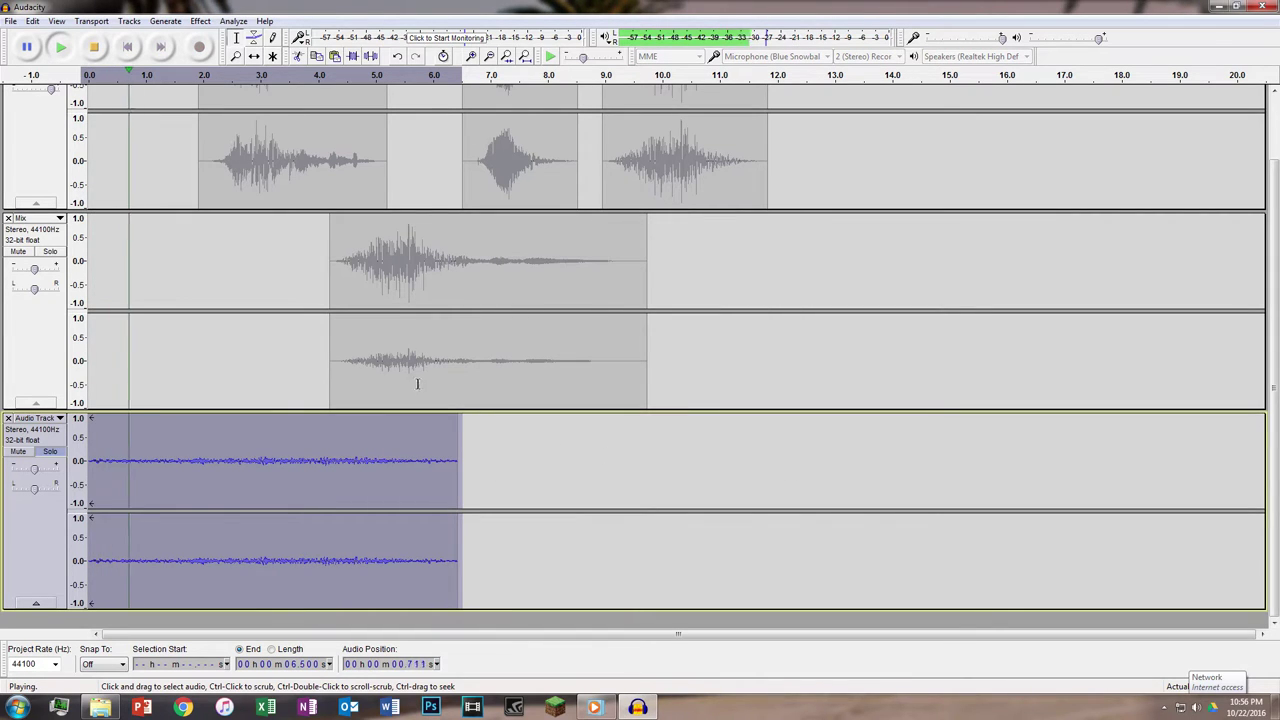
pyautogui.press('space')
# Try an 11.3 dB Amplify boost on the noise track, listen, and undo it.
pyautogui.click(201, 21)
pyautogui.click(256, 75)
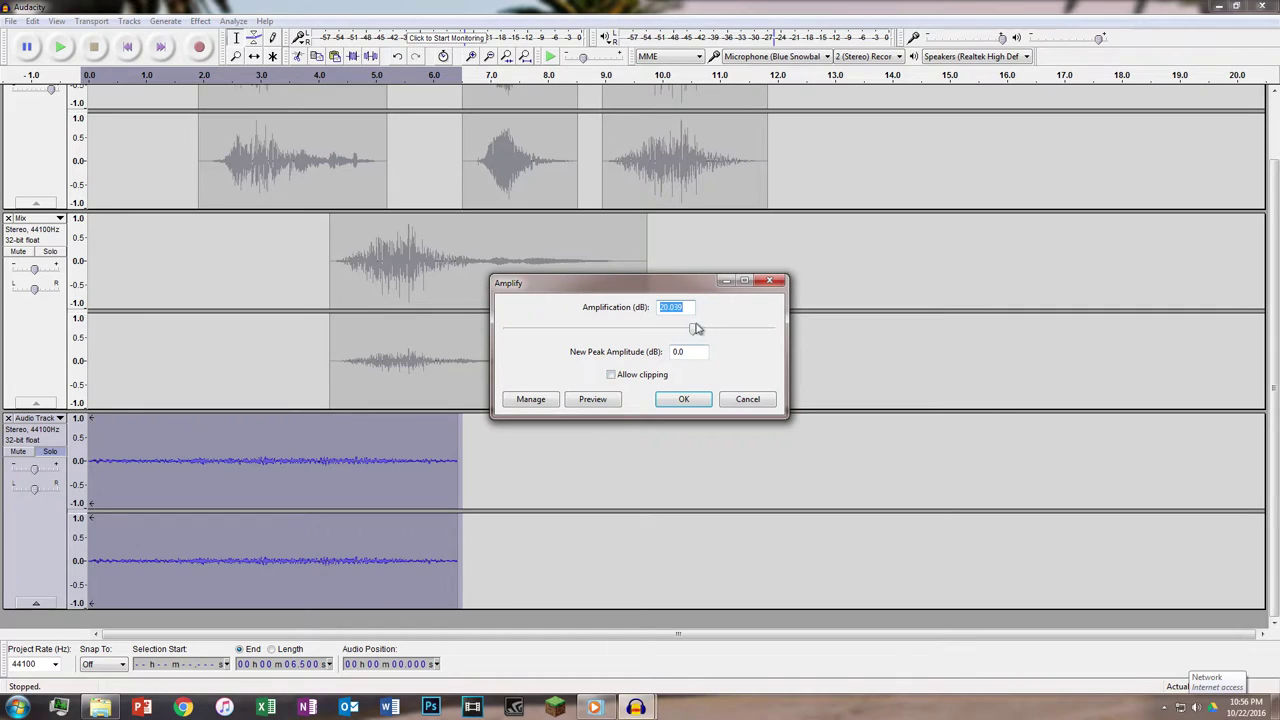
pyautogui.click(684, 399)
pyautogui.press('space')
pyautogui.press('space')
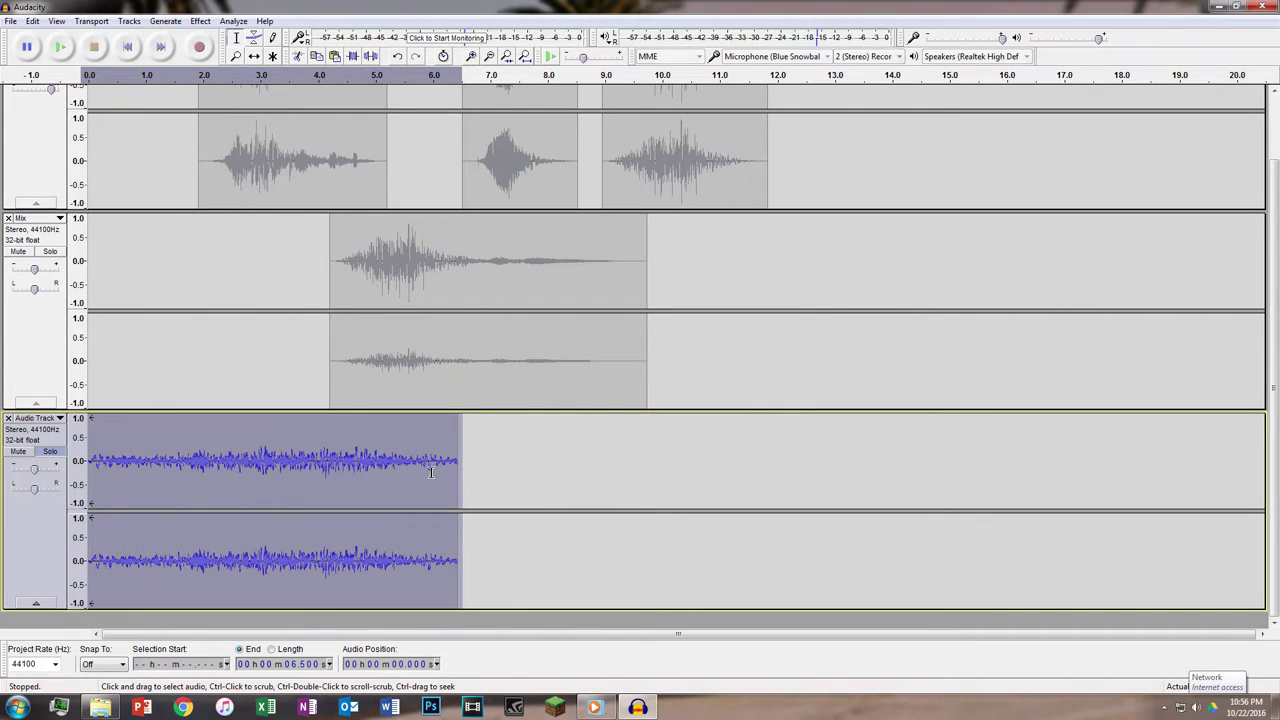
pyautogui.hotkey('ctrl', 'z')
# Boost the noise track by 6.5 dB instead and play back the result.
pyautogui.click(201, 21)
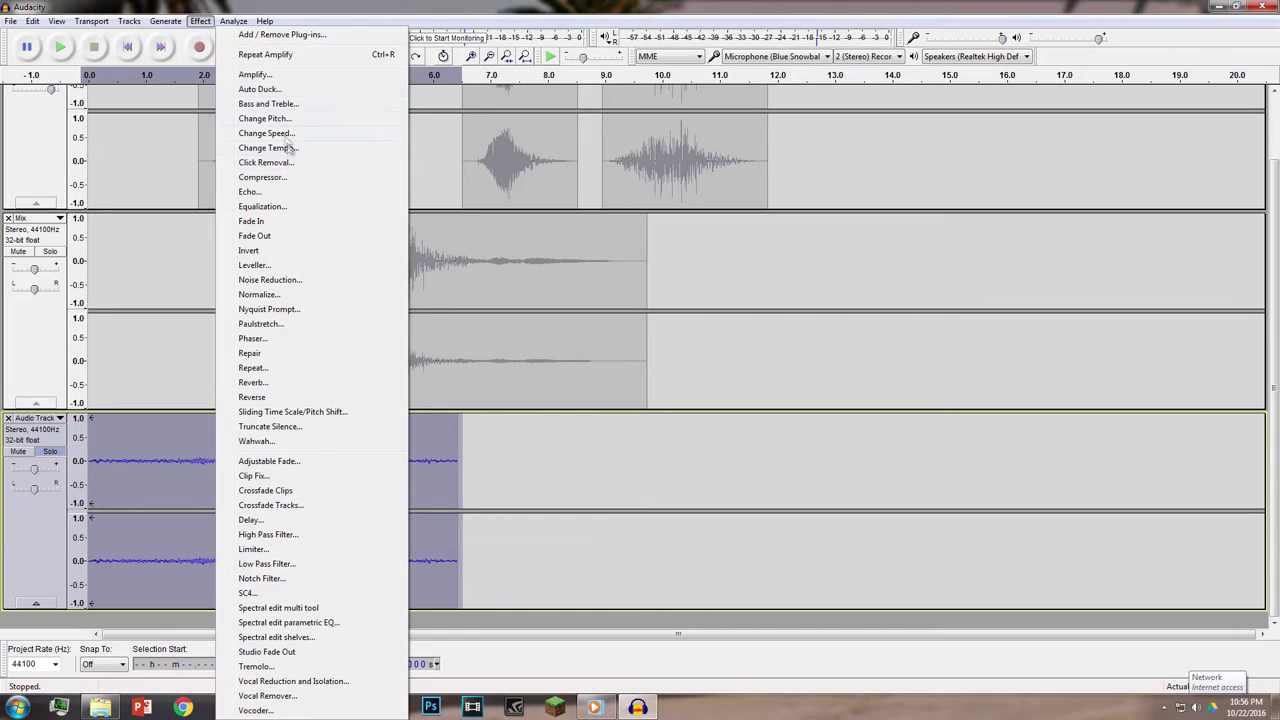
pyautogui.click(256, 75)
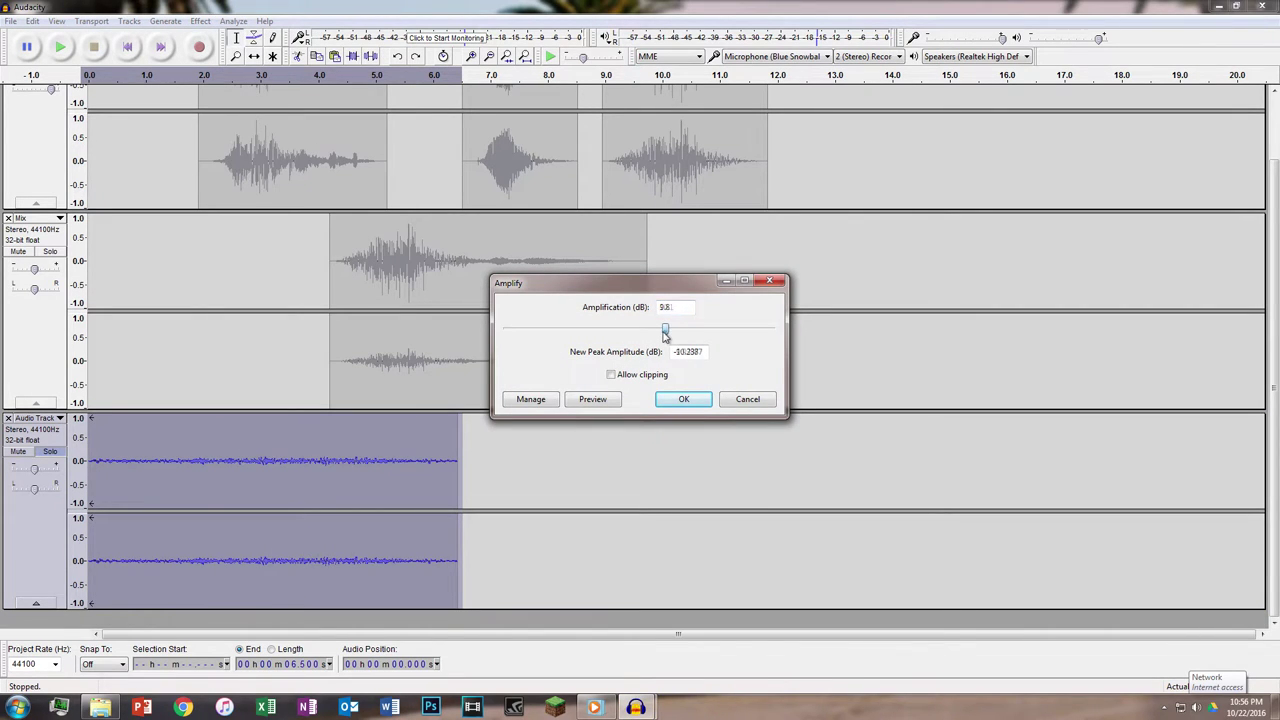
pyautogui.click(676, 400)
pyautogui.press('space')
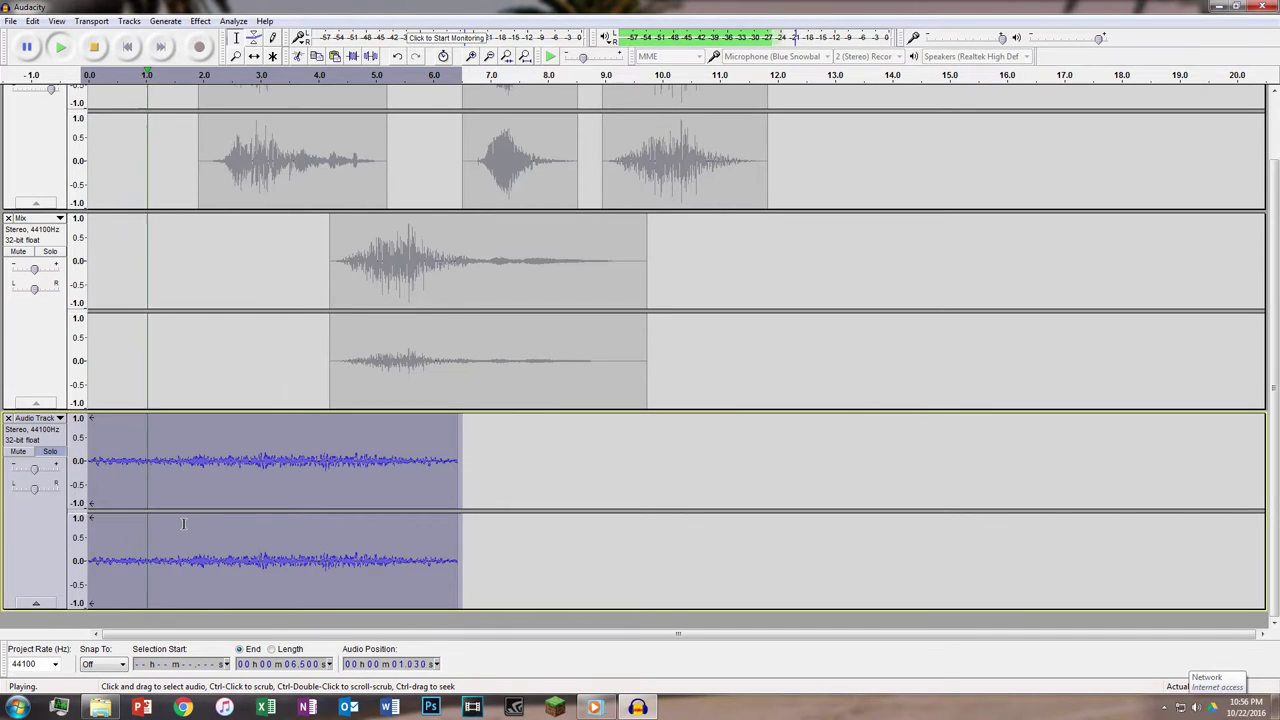
pyautogui.press('space')
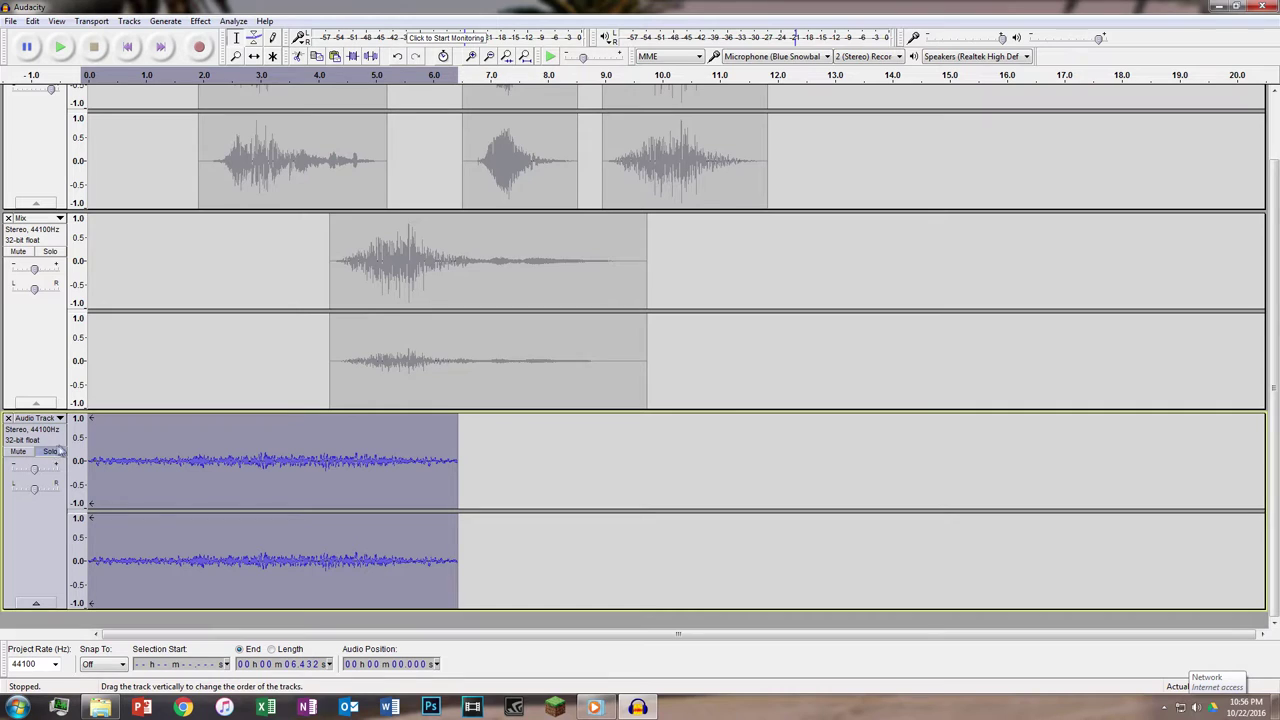
# Un-solo the noise track and mix the top two tracks over 2.0–11.83 s into one Mix track.
pyautogui.click(54, 452)
pyautogui.click(772, 320)
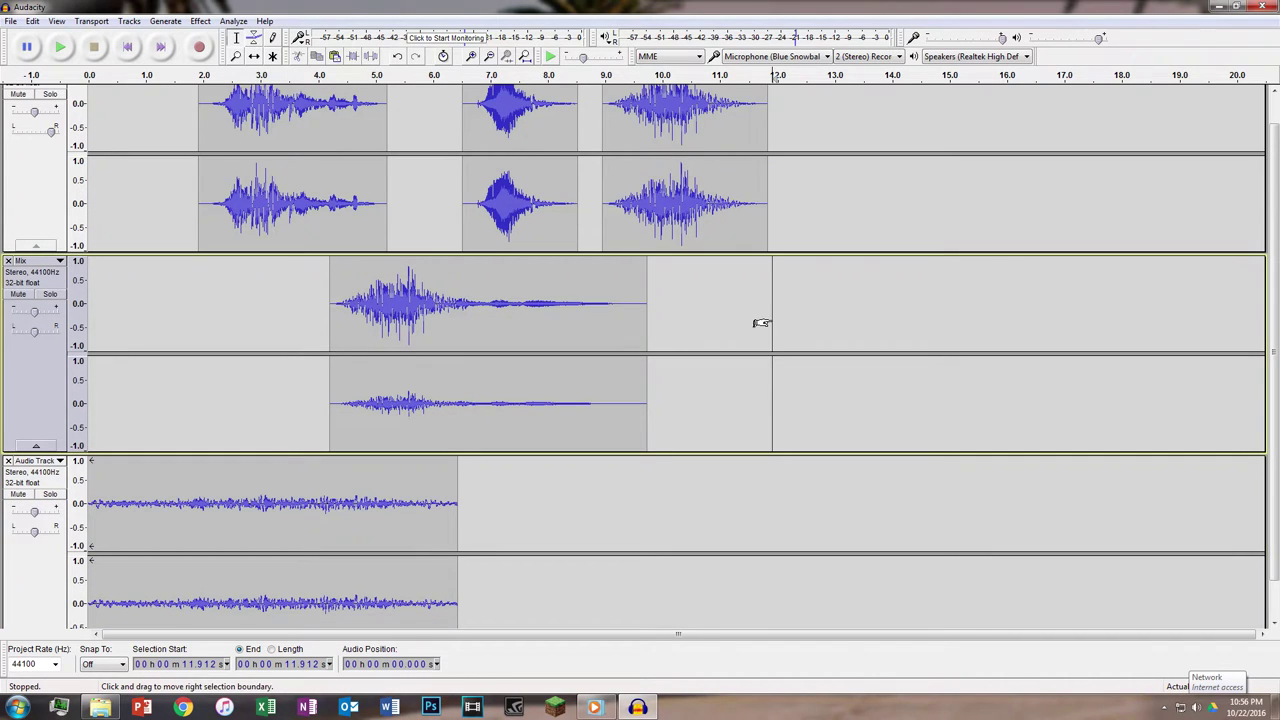
pyautogui.moveTo(768, 309); pyautogui.dragTo(202, 50)
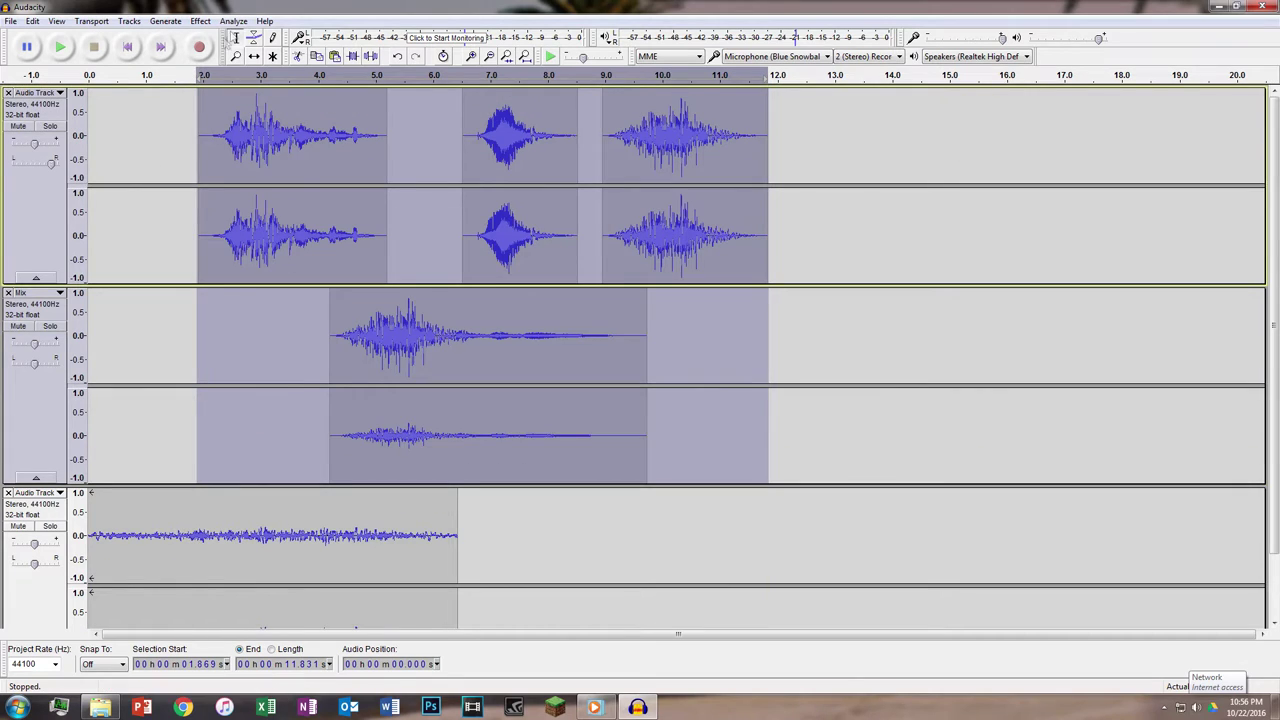
pyautogui.click(200, 21)
pyautogui.moveTo(141, 22)
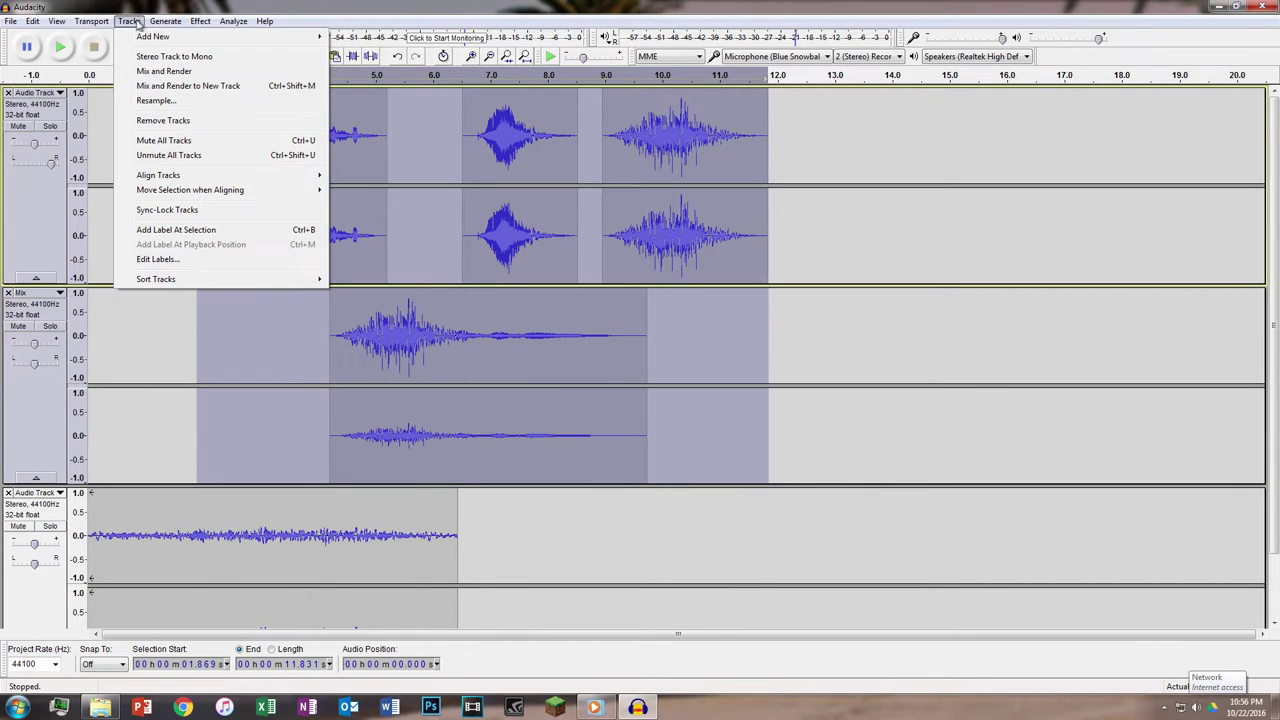
pyautogui.click(180, 71)
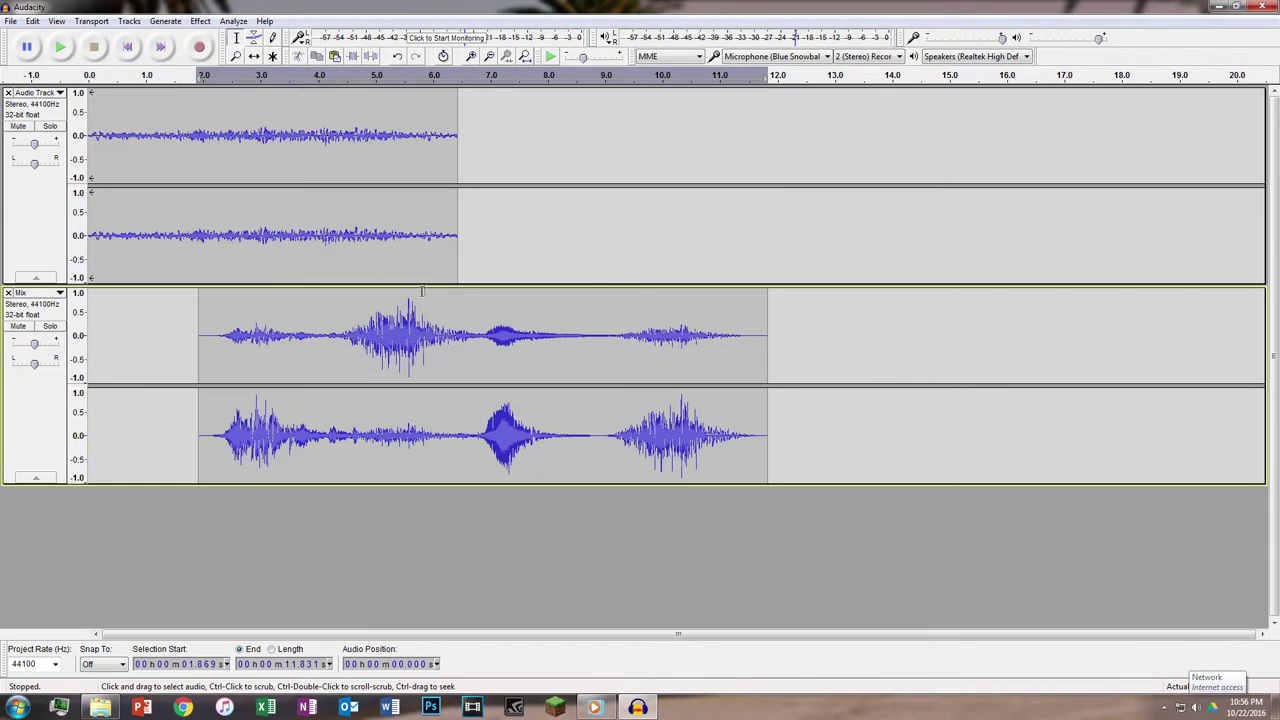
# Move the Mix track up above the noise track.
pyautogui.click(40, 295)
pyautogui.click(60, 328)
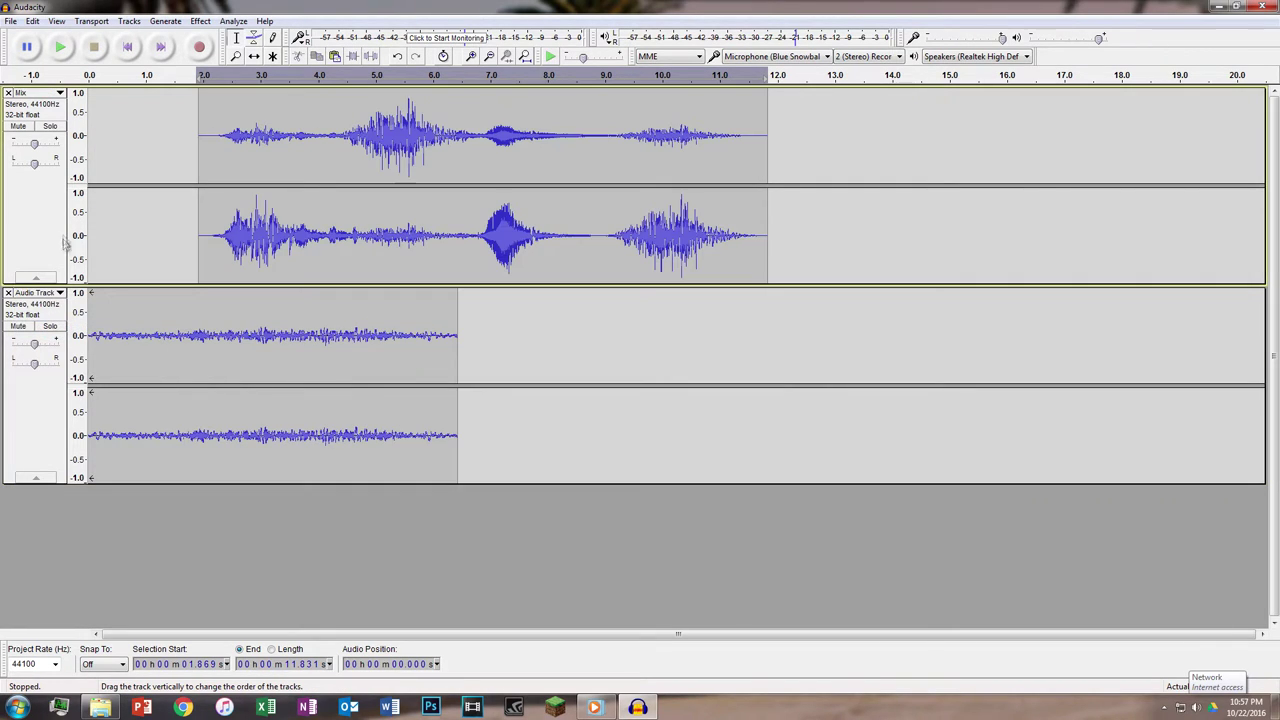
pyautogui.click(31, 96)
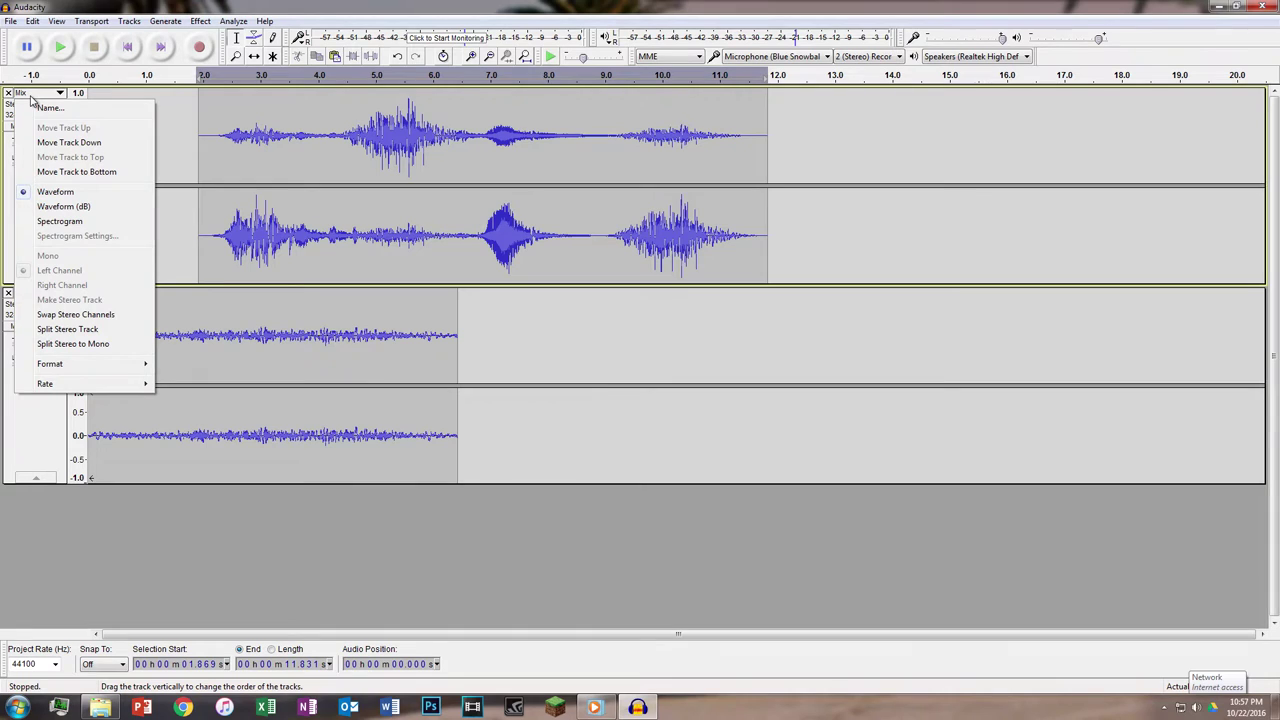
pyautogui.click(641, 374)
# Play the Mix track from about 9.5 s, then select the whole noise clip.
pyautogui.moveTo(192, 215); pyautogui.dragTo(775, 245)
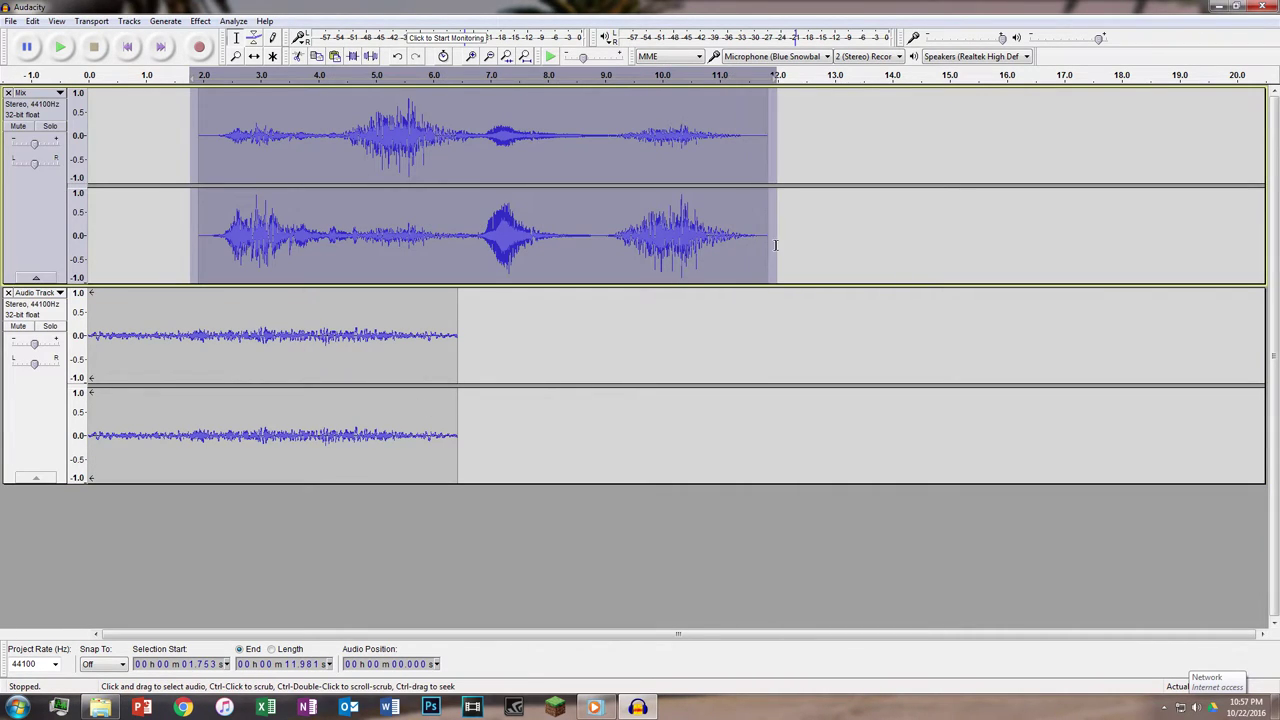
pyautogui.click(633, 230)
pyautogui.press('space')
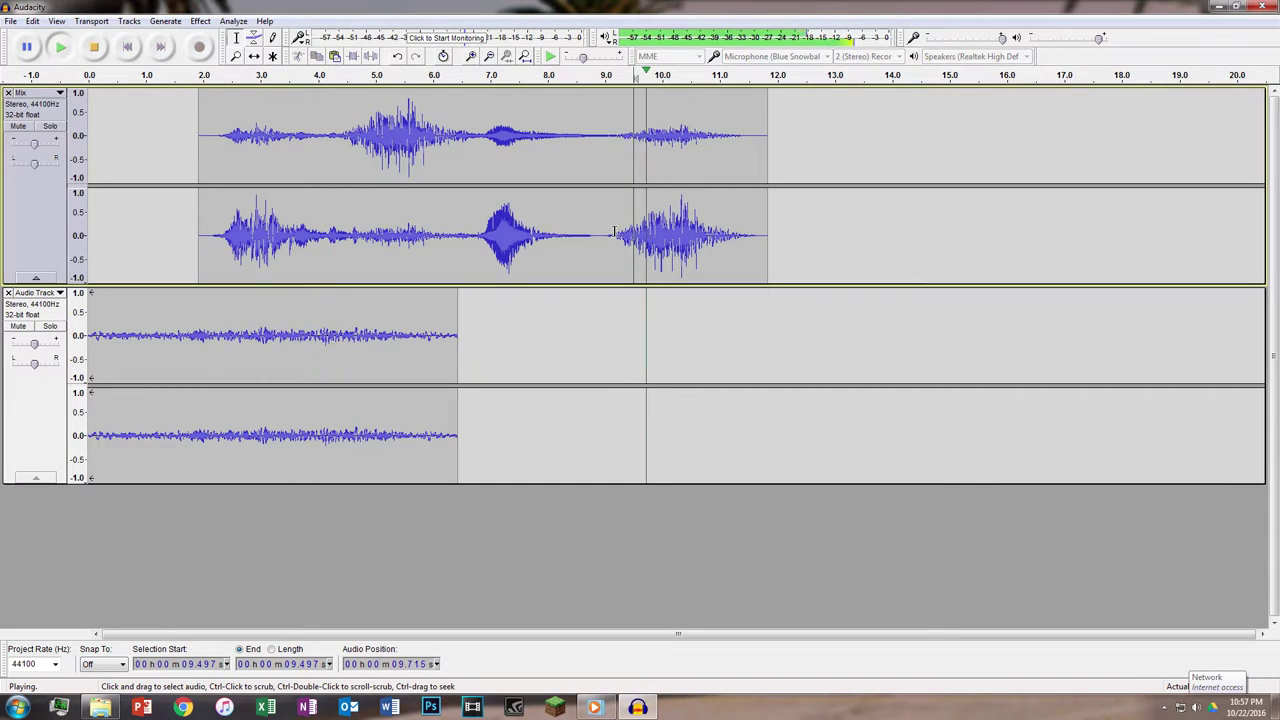
pyautogui.press('space')
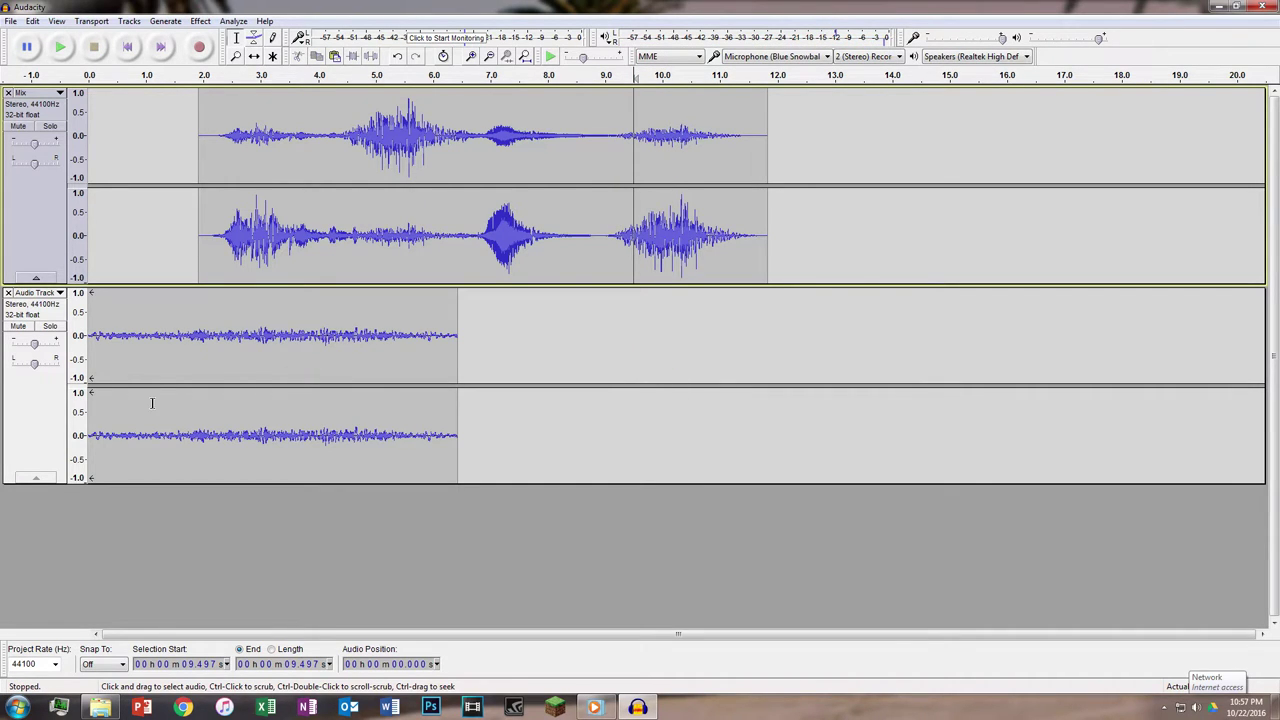
pyautogui.doubleClick(194, 342)
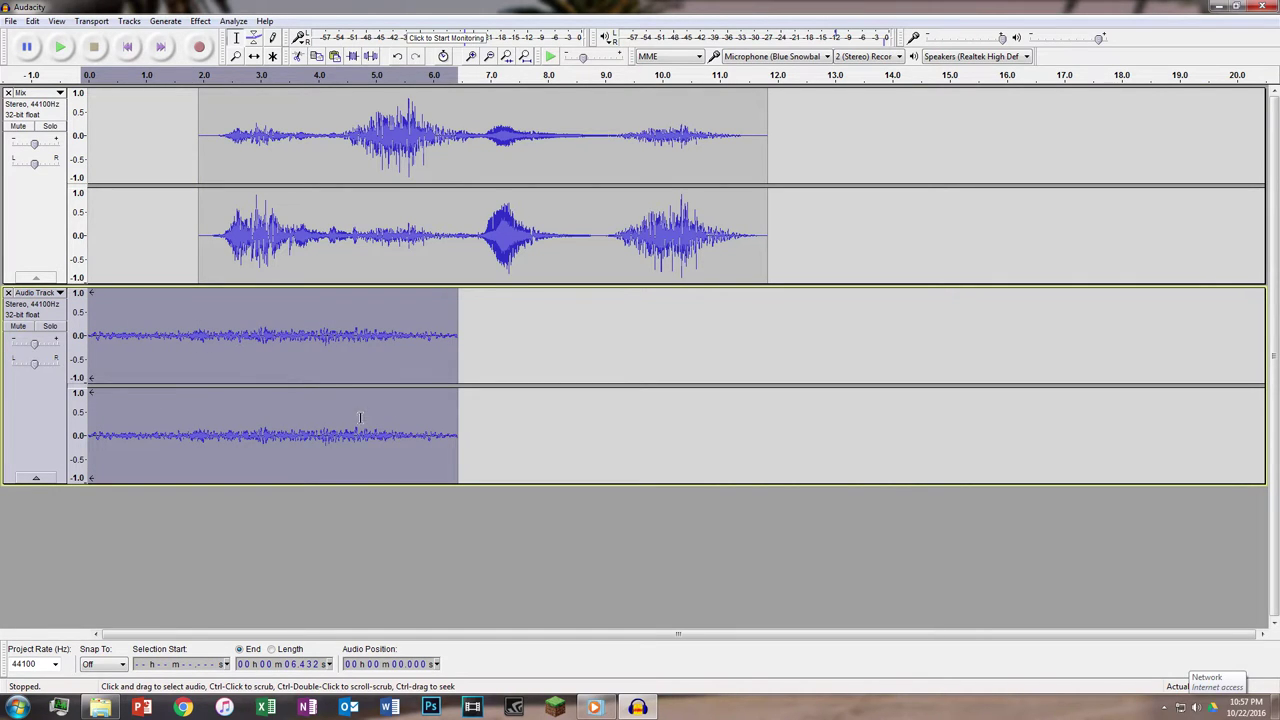
# Paste the noise clip as a new track shifted to about 5.6 s, plus another copy at about 11.5 s.
pyautogui.click(454, 534)
pyautogui.hotkey('ctrl', 'v')
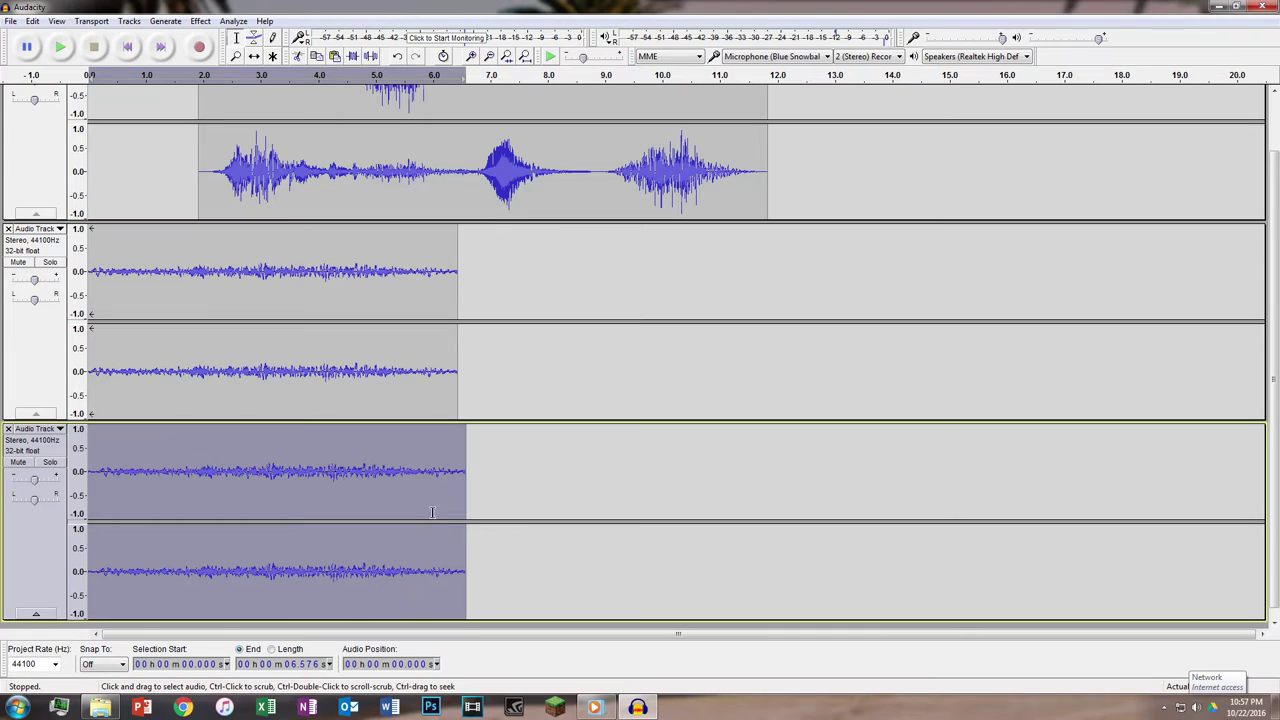
pyautogui.moveTo(288, 562); pyautogui.dragTo(576, 436)
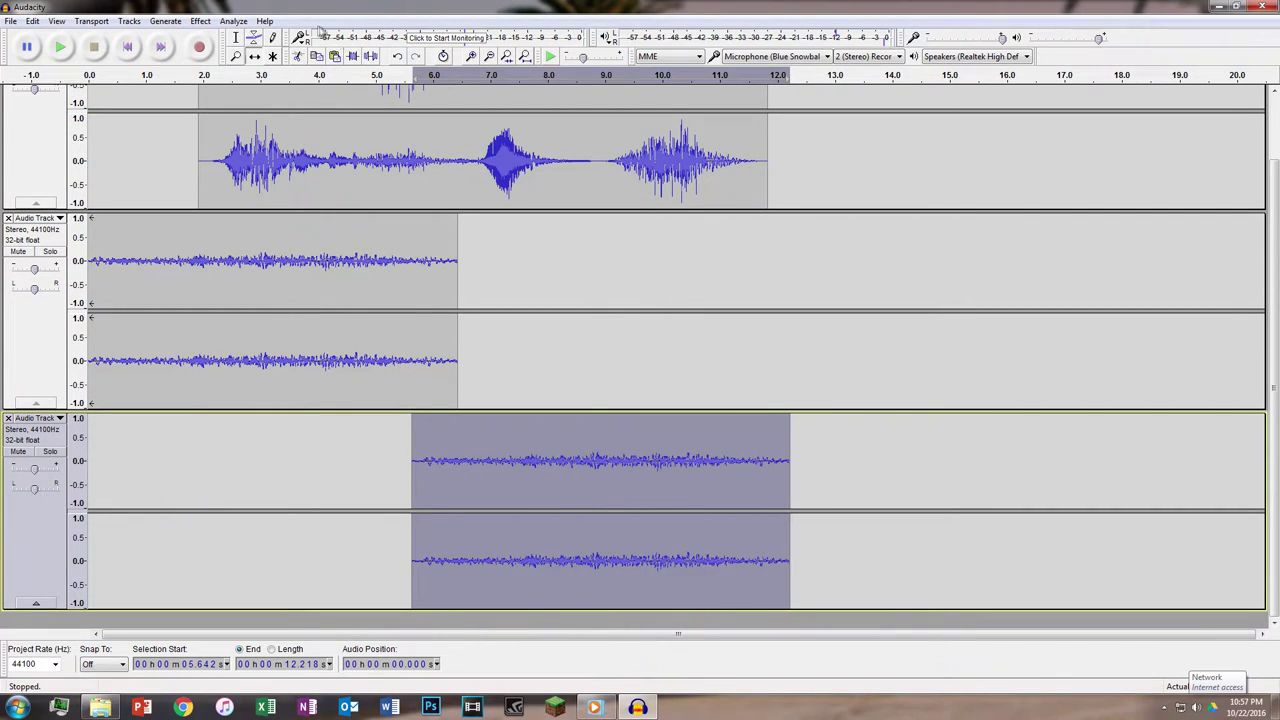
pyautogui.click(240, 38)
pyautogui.click(751, 345)
pyautogui.hotkey('ctrl', 'v')
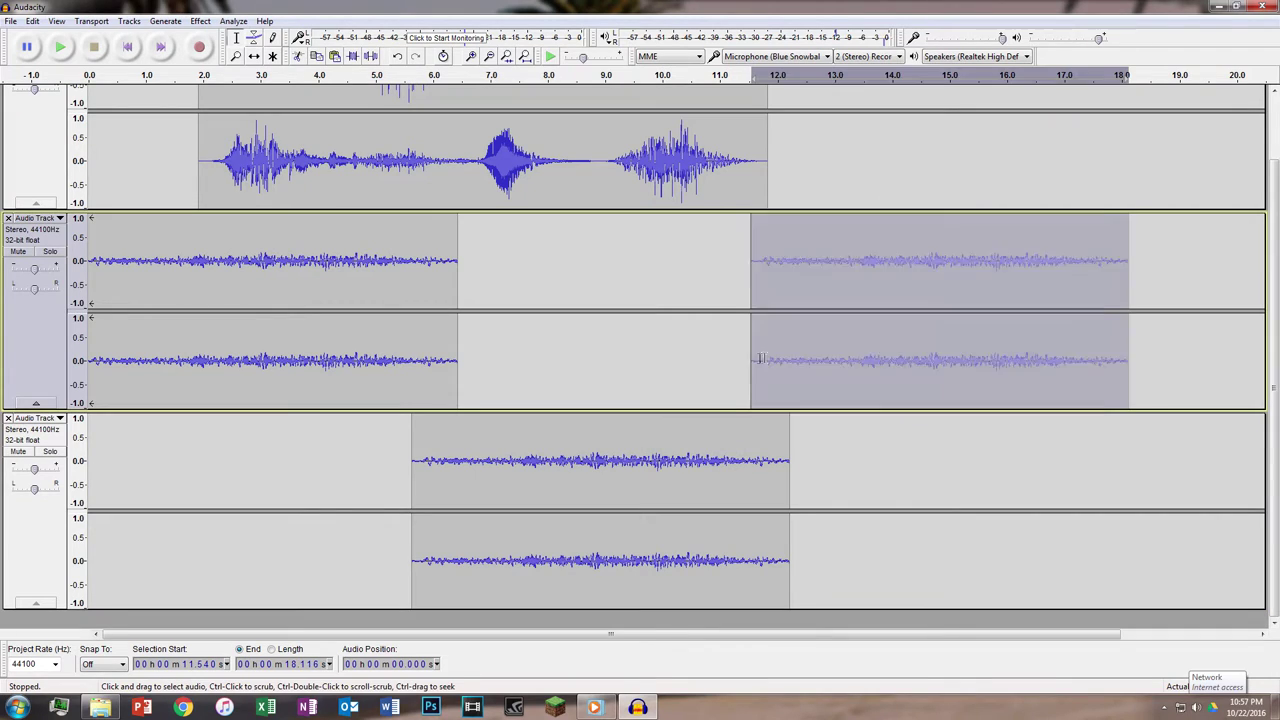
pyautogui.click(538, 375)
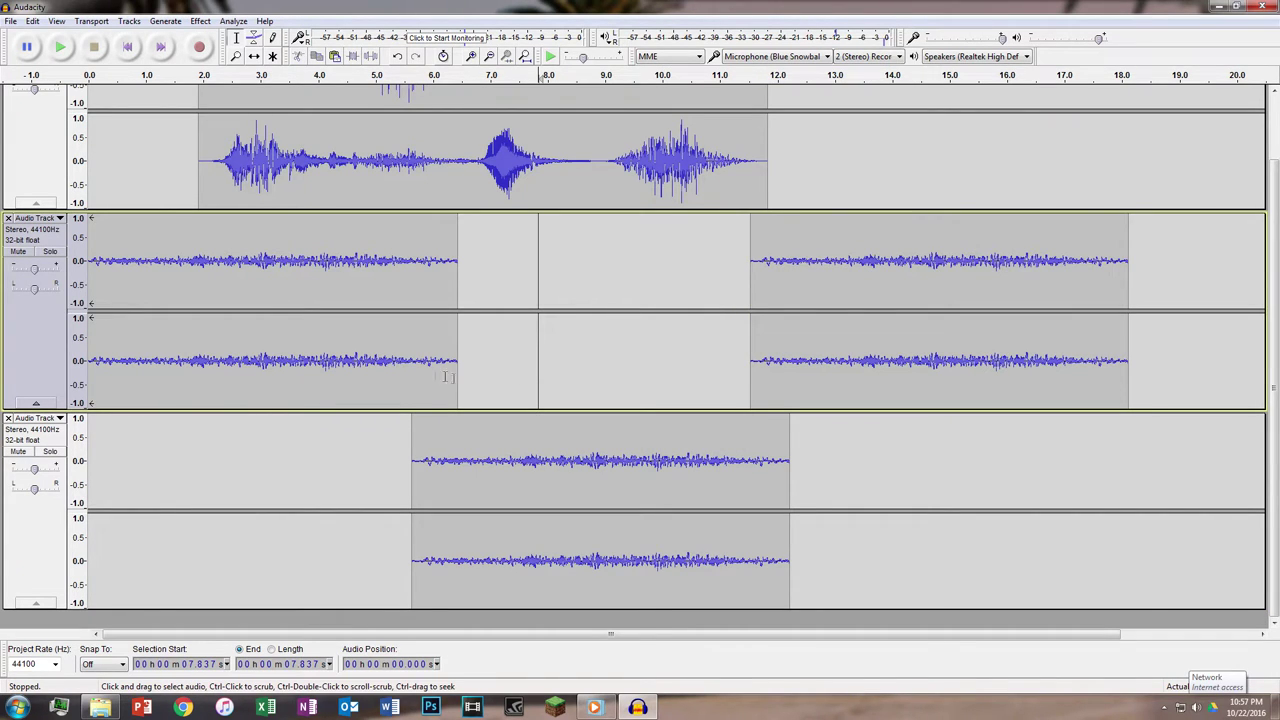
# Fade out the end of the first middle-track noise clip and fade in the bottom clip's start.
pyautogui.moveTo(431, 374); pyautogui.dragTo(472, 378)
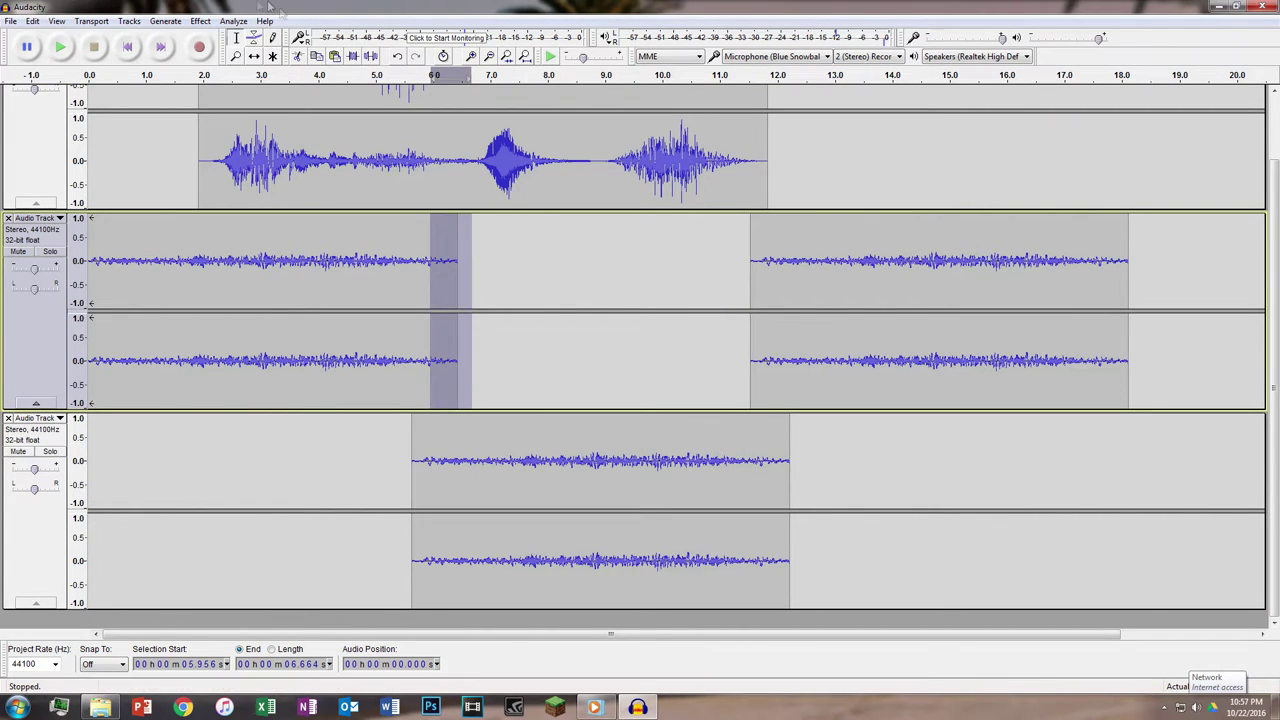
pyautogui.click(200, 21)
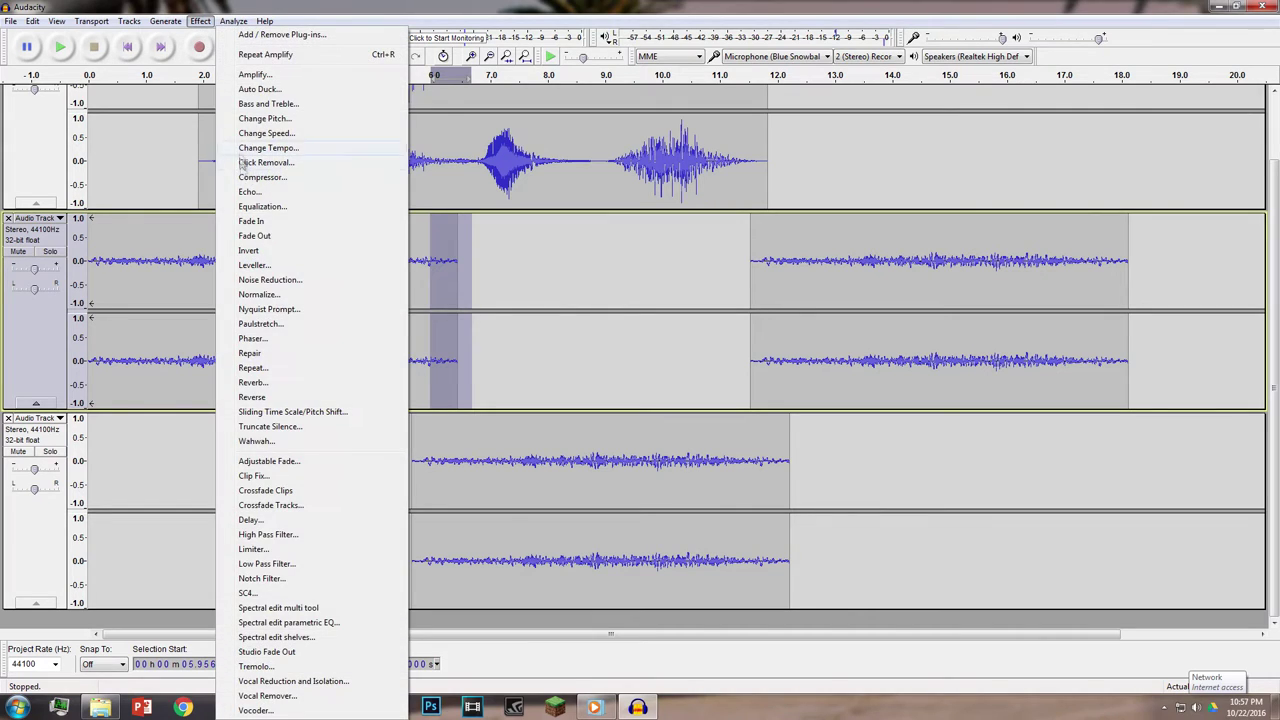
pyautogui.click(275, 250)
pyautogui.moveTo(433, 463); pyautogui.dragTo(393, 447)
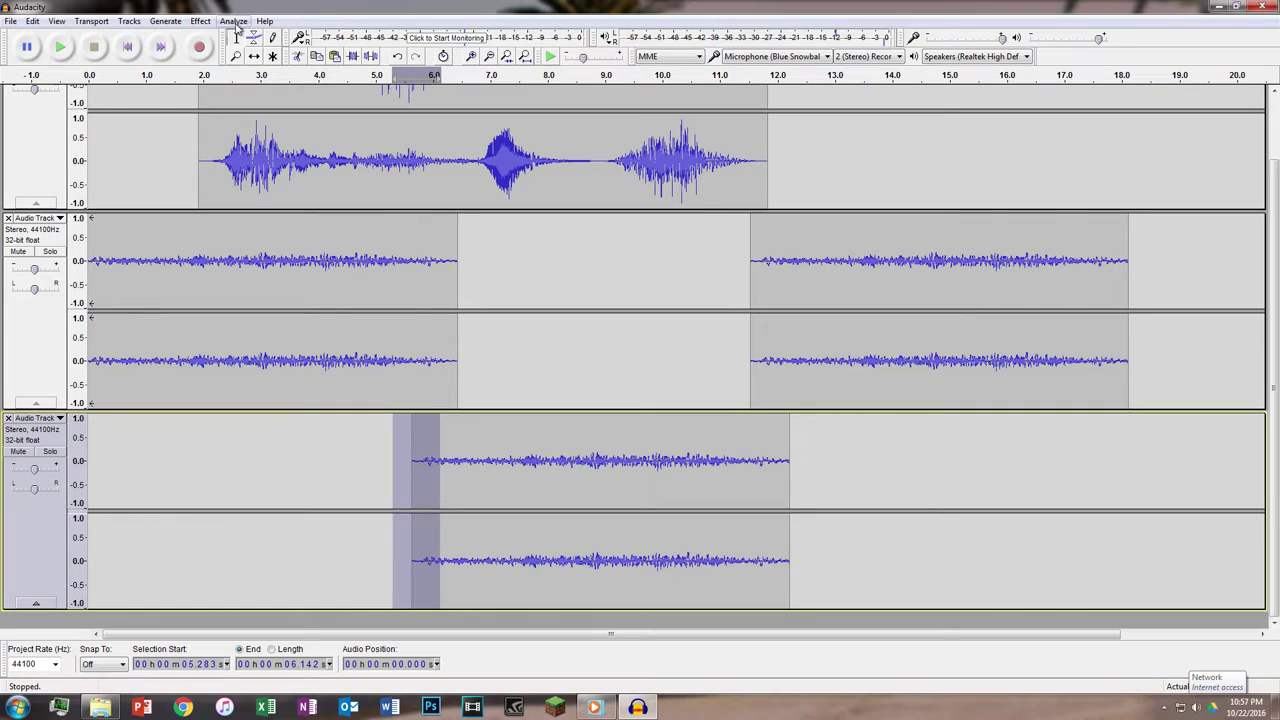
pyautogui.click(201, 21)
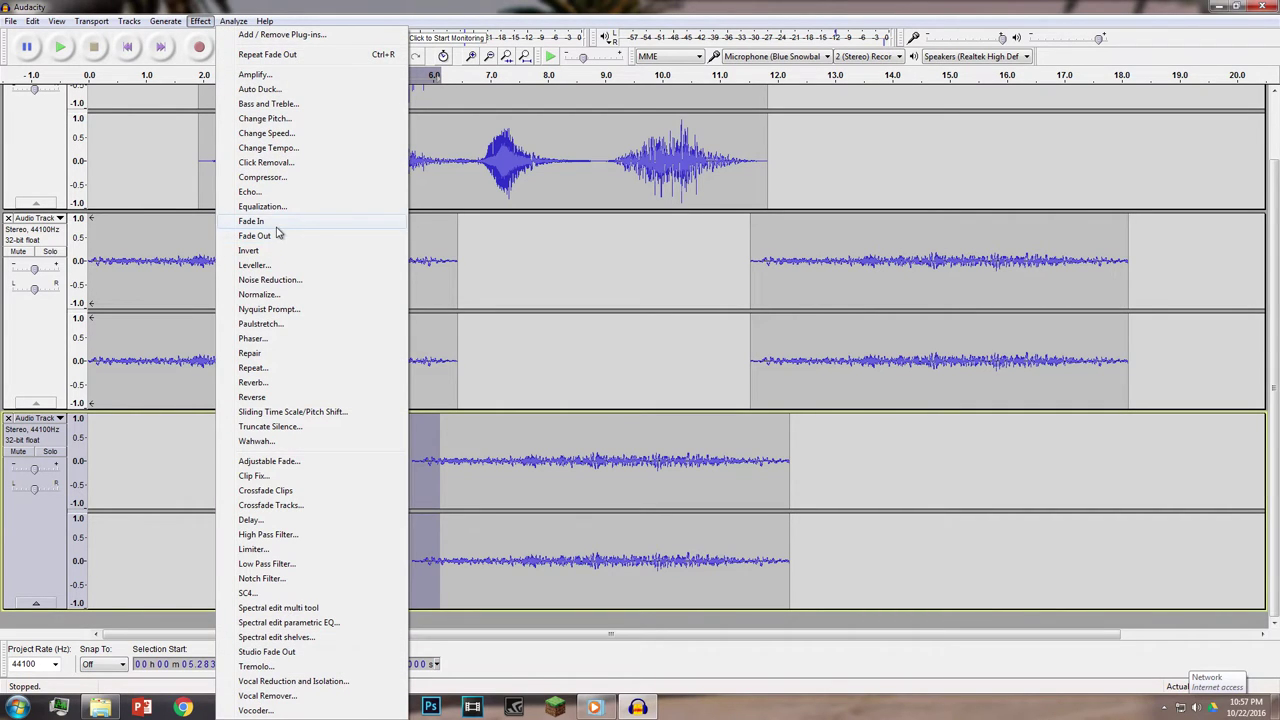
pyautogui.click(277, 224)
pyautogui.click(736, 470)
# Fade out the bottom clip's end and fade in the second middle-track clip.
pyautogui.moveTo(773, 468); pyautogui.dragTo(798, 468)
pyautogui.click(201, 21)
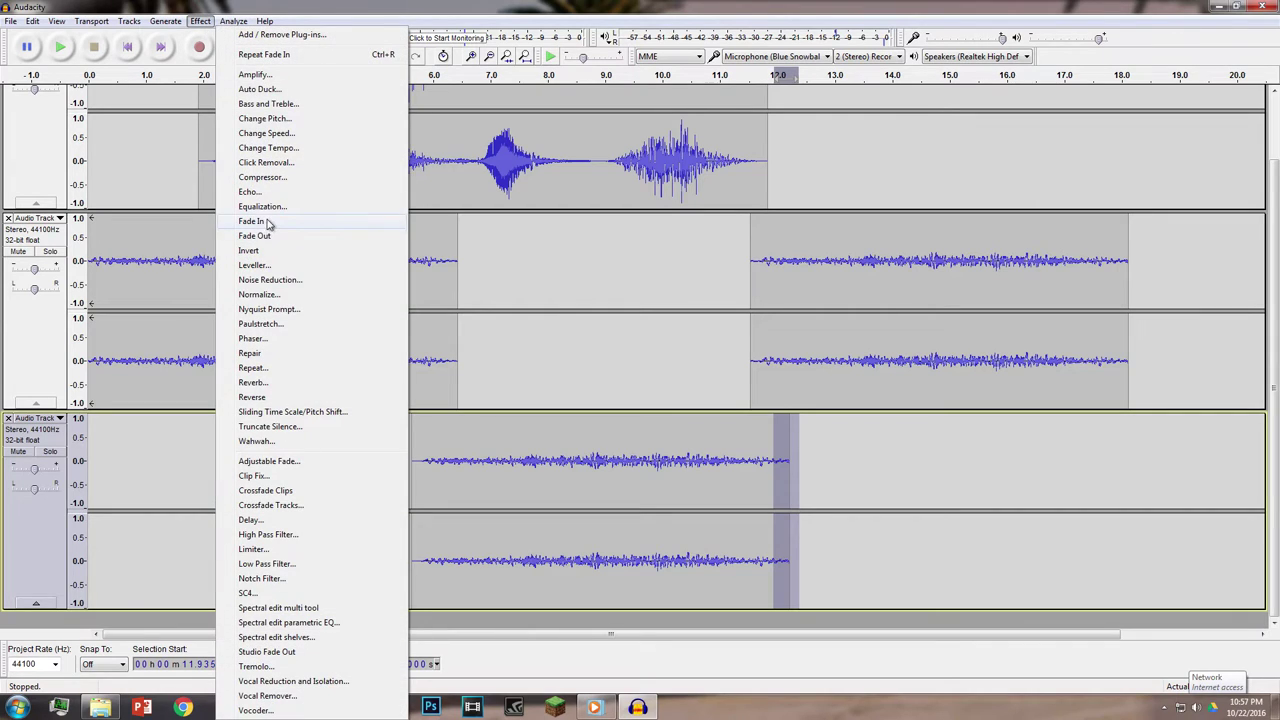
pyautogui.click(270, 236)
pyautogui.moveTo(768, 376); pyautogui.dragTo(737, 374)
pyautogui.click(205, 22)
pyautogui.click(251, 220)
pyautogui.click(785, 380)
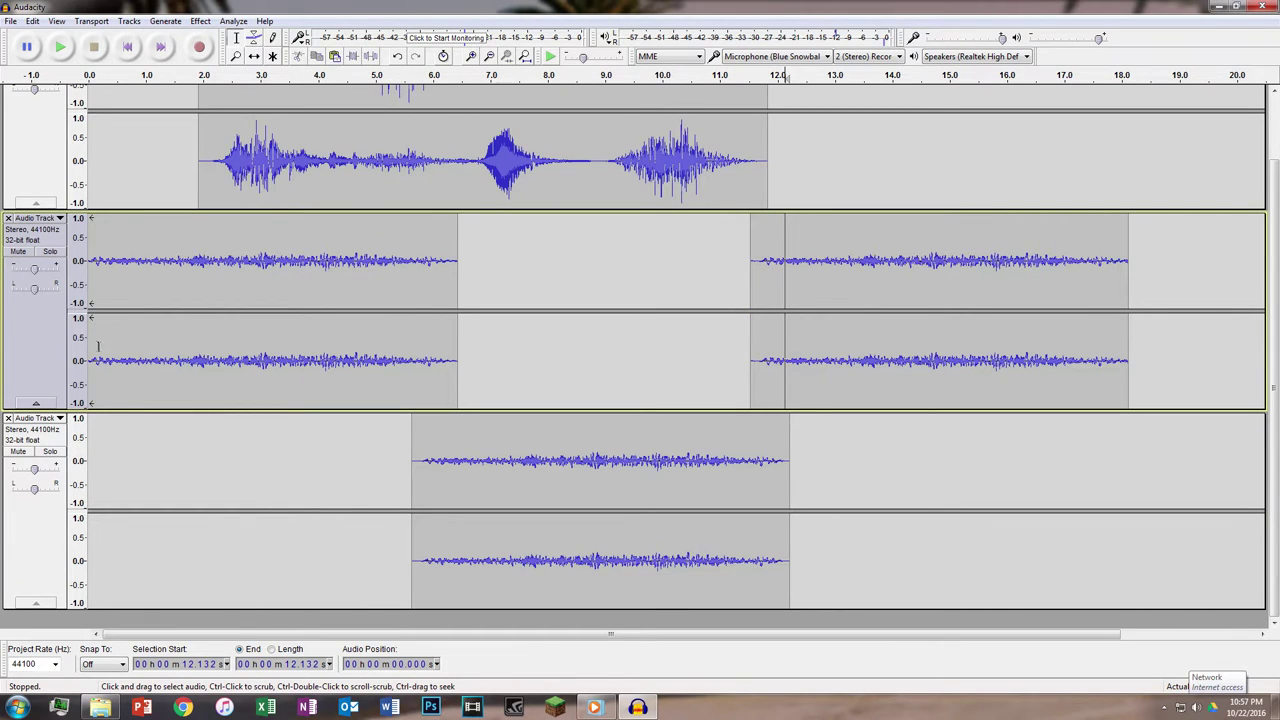
# Fade in the first 0.4 s of the middle track and play back to check the fades.
pyautogui.moveTo(115, 350); pyautogui.dragTo(85, 352)
pyautogui.click(200, 21)
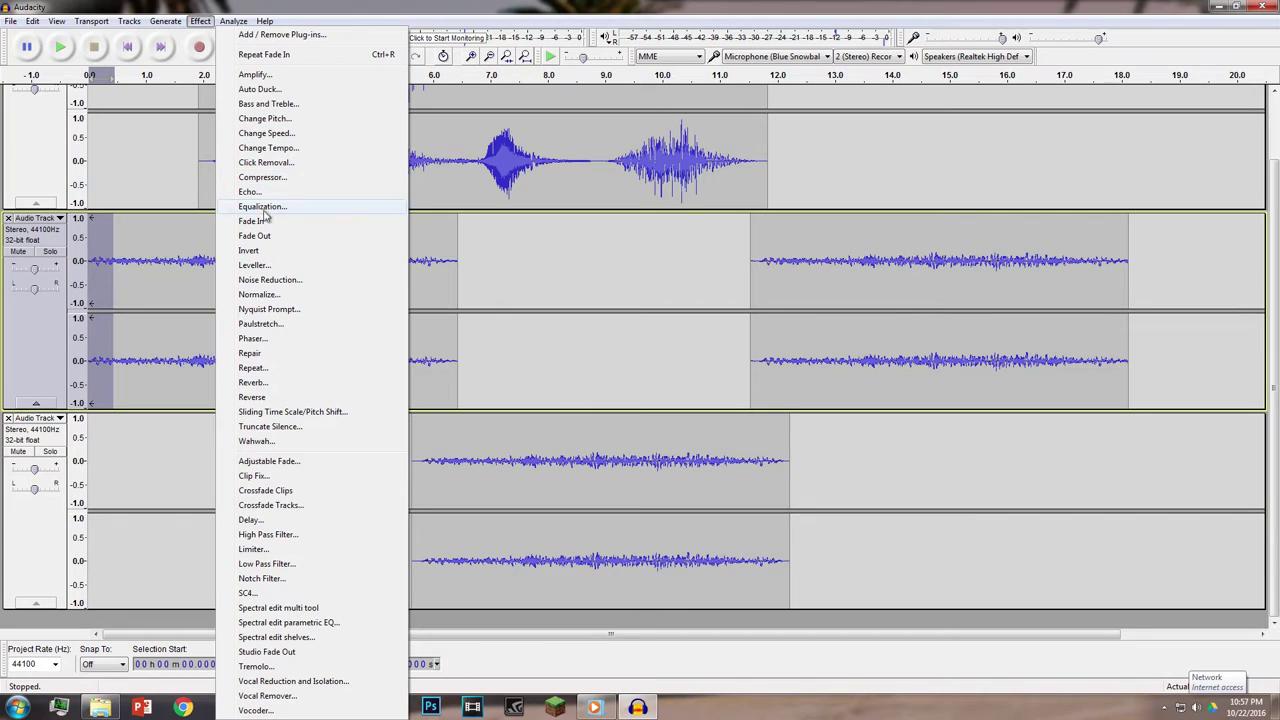
pyautogui.click(252, 221)
pyautogui.scroll(-2, 474, 331)
pyautogui.press('space')
pyautogui.press('space')
# Solo both noise tracks and play them from the start.
pyautogui.click(417, 378)
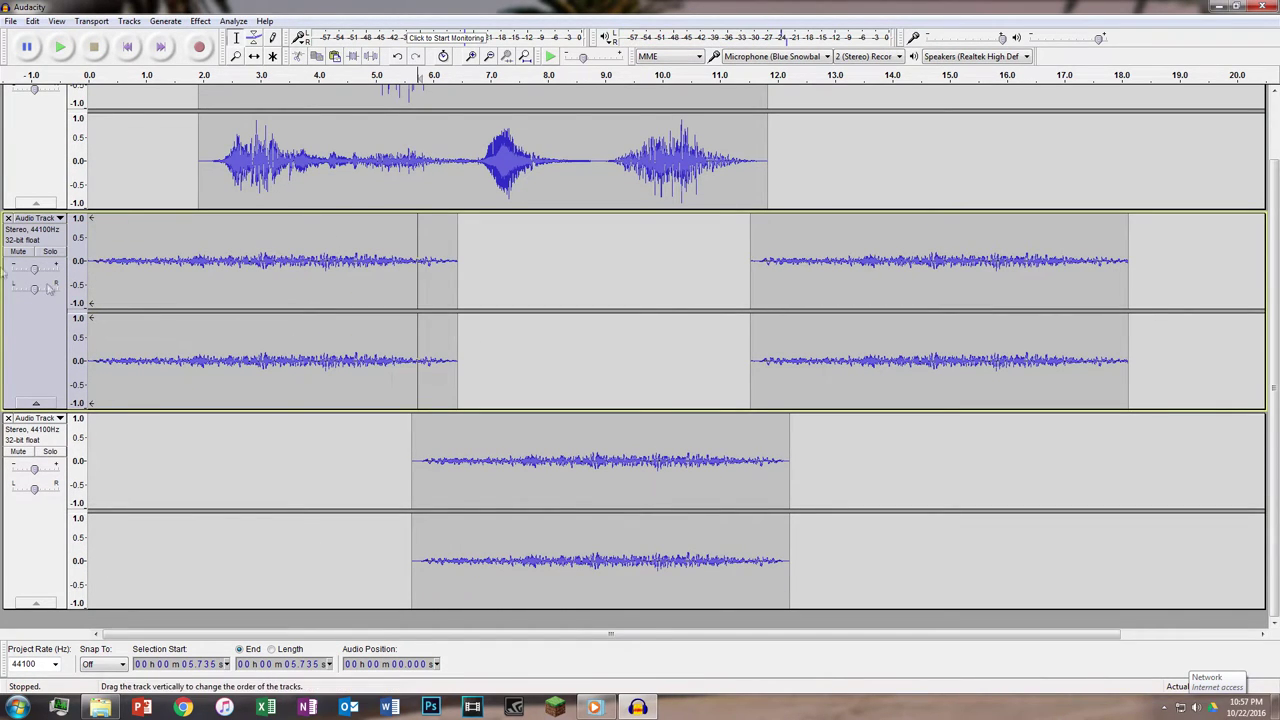
pyautogui.click(50, 251)
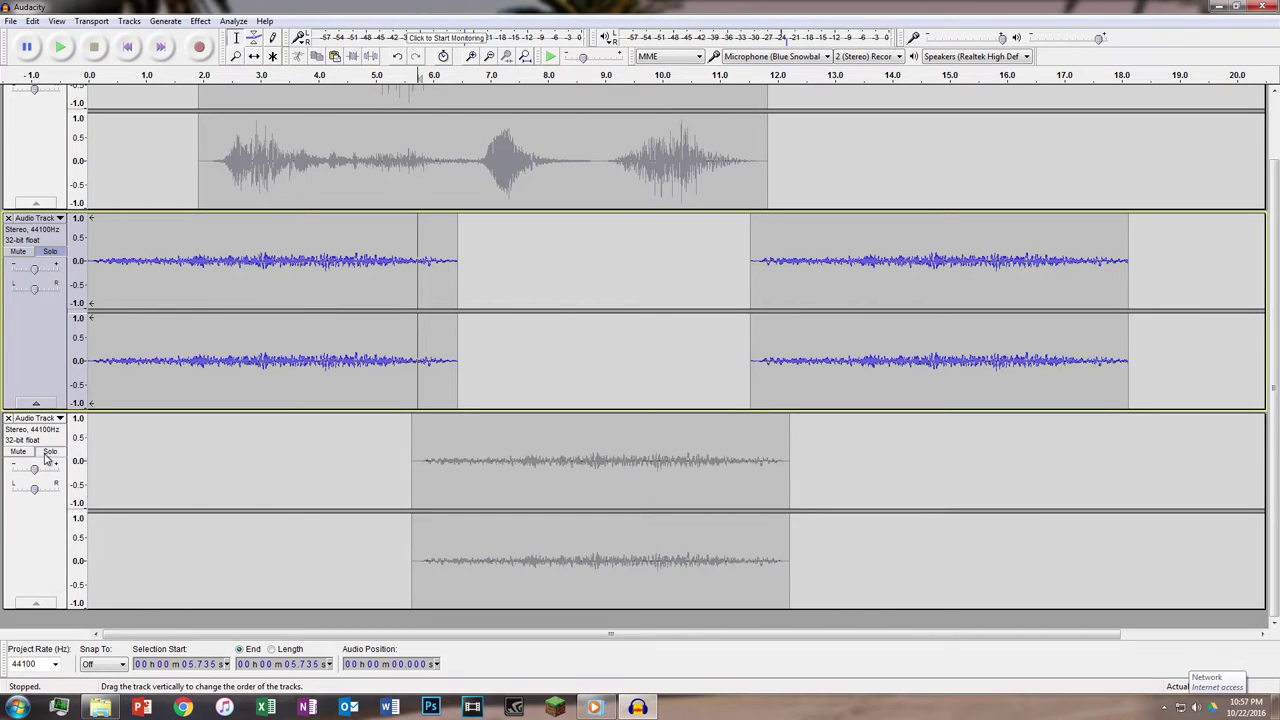
pyautogui.click(50, 451)
pyautogui.click(128, 47)
pyautogui.press('space')
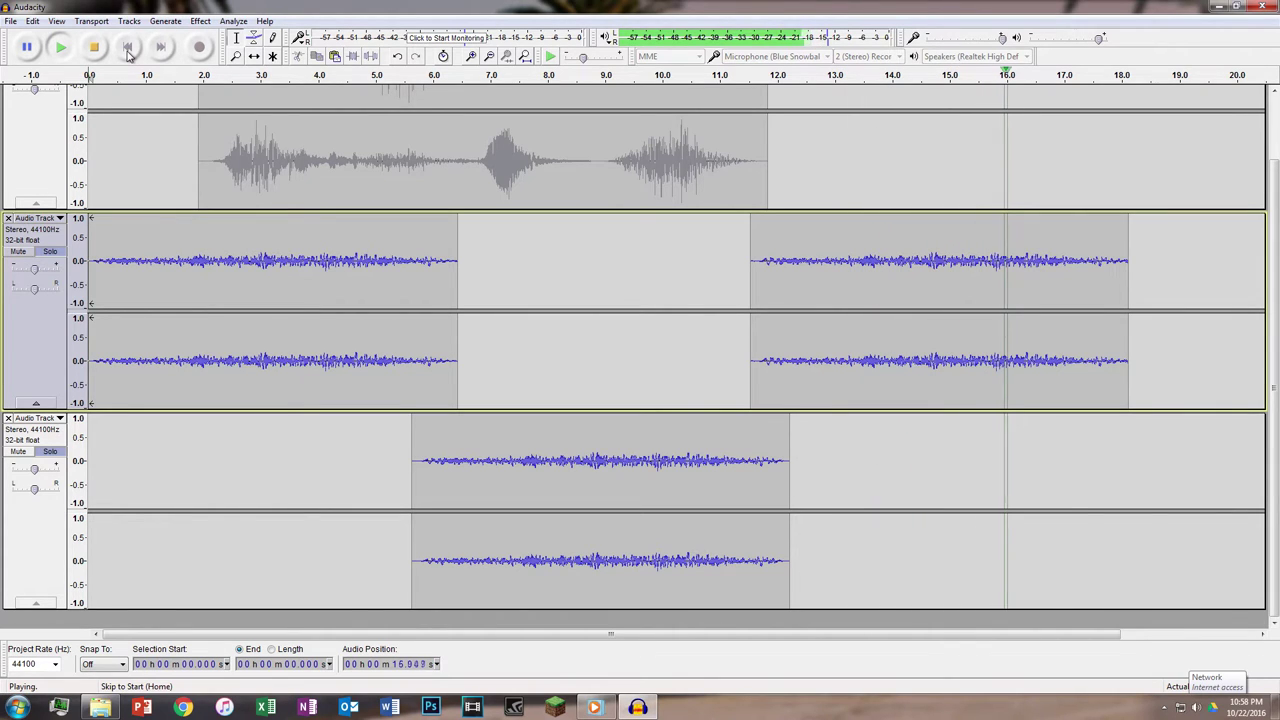
# Mix and Render both noise tracks over 0–18.1 s into one Mix track, then shift the top clip right.
pyautogui.click(128, 47)
pyautogui.scroll(2, 405, 386)
pyautogui.scroll(-2, 409, 387)
pyautogui.moveTo(1128, 472); pyautogui.dragTo(57, 333)
pyautogui.click(129, 21)
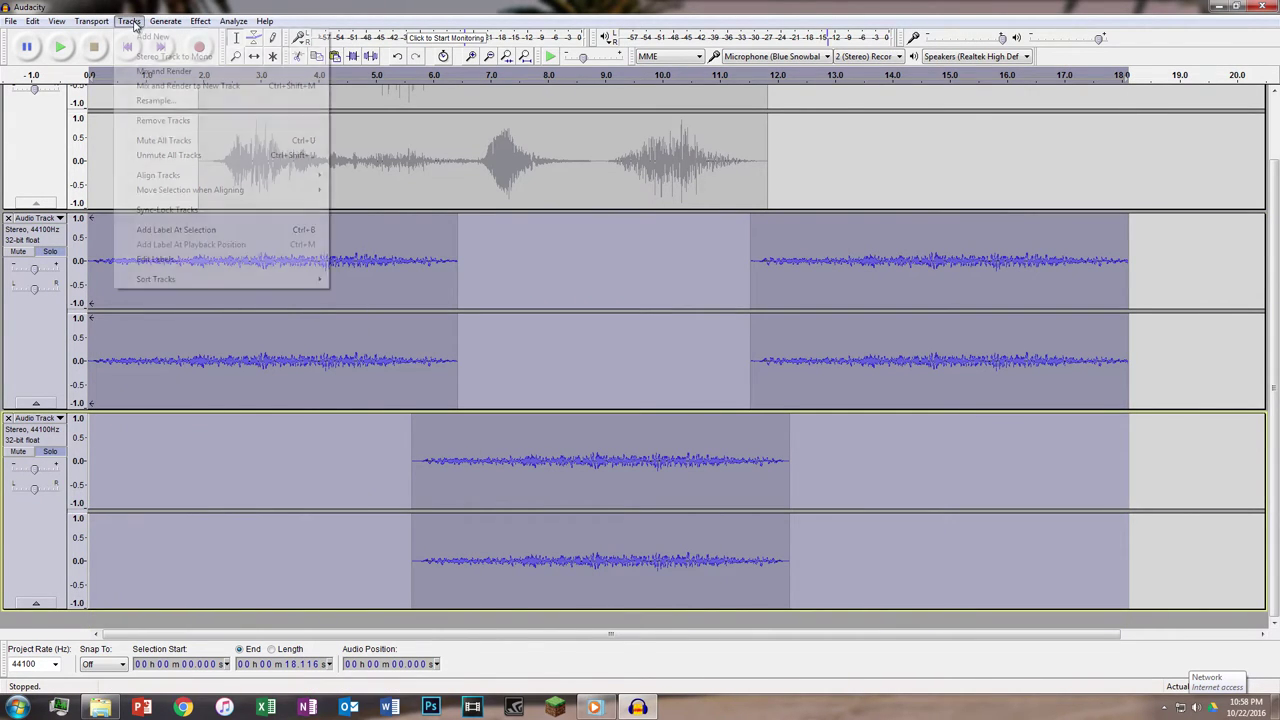
pyautogui.click(165, 71)
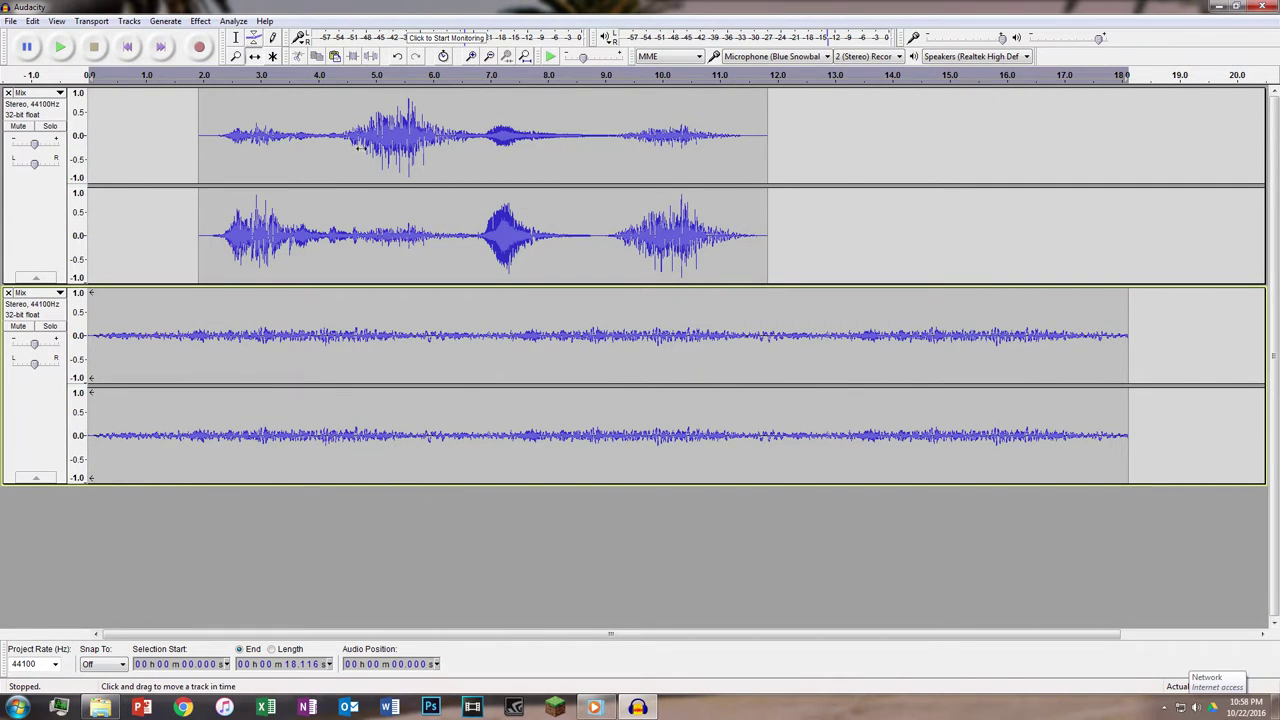
pyautogui.moveTo(357, 147); pyautogui.dragTo(508, 172)
# Import war-horn-horror.wav from the Samples folder as a new track.
pyautogui.click(100, 707)
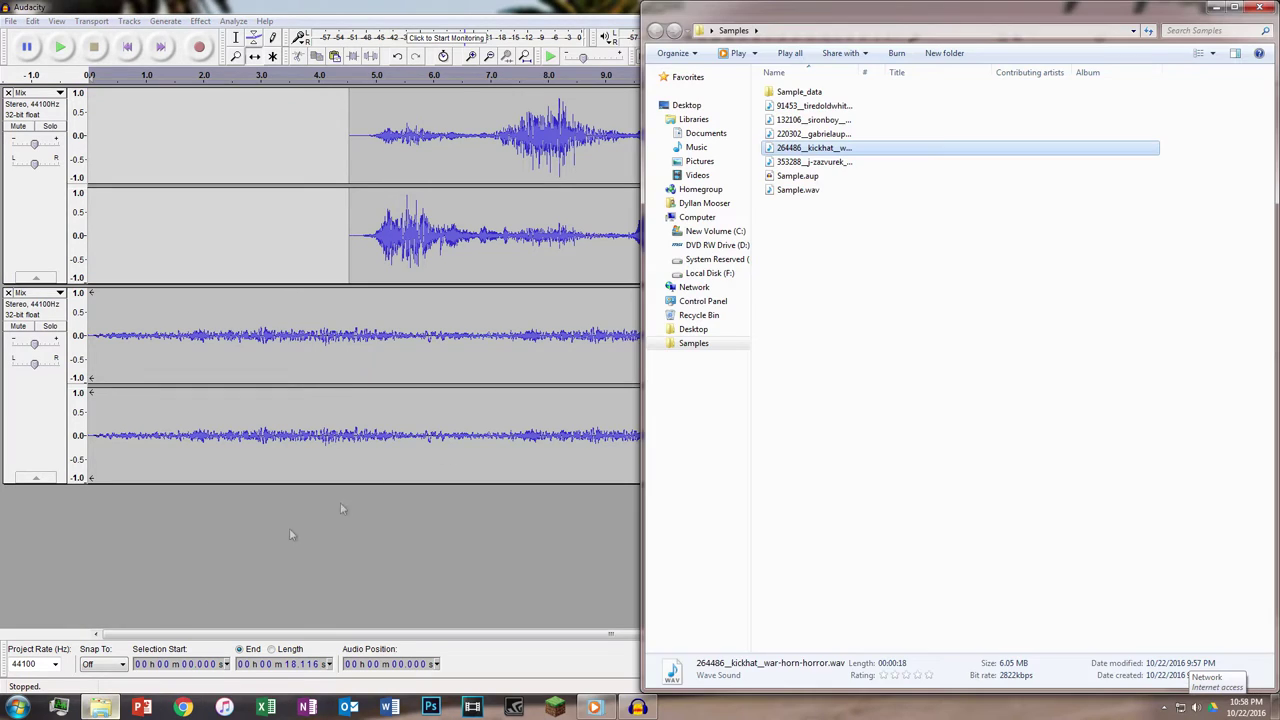
pyautogui.moveTo(800, 148); pyautogui.dragTo(408, 553)
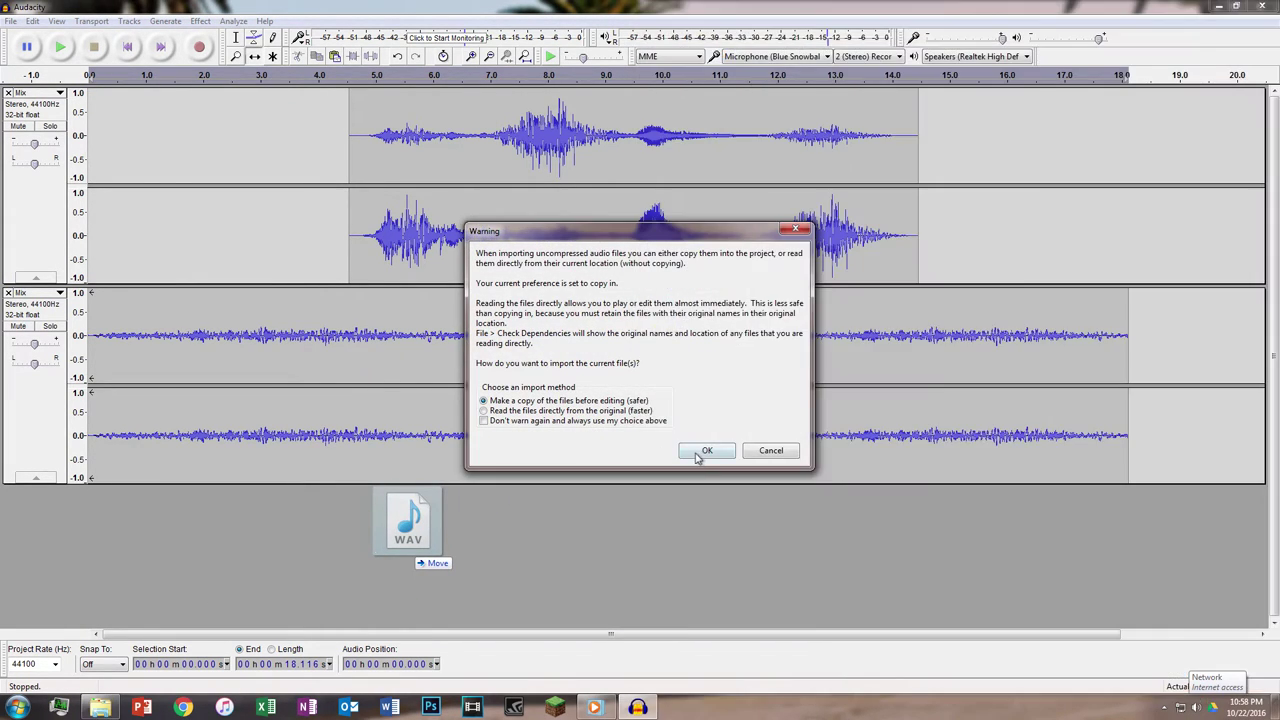
pyautogui.click(701, 455)
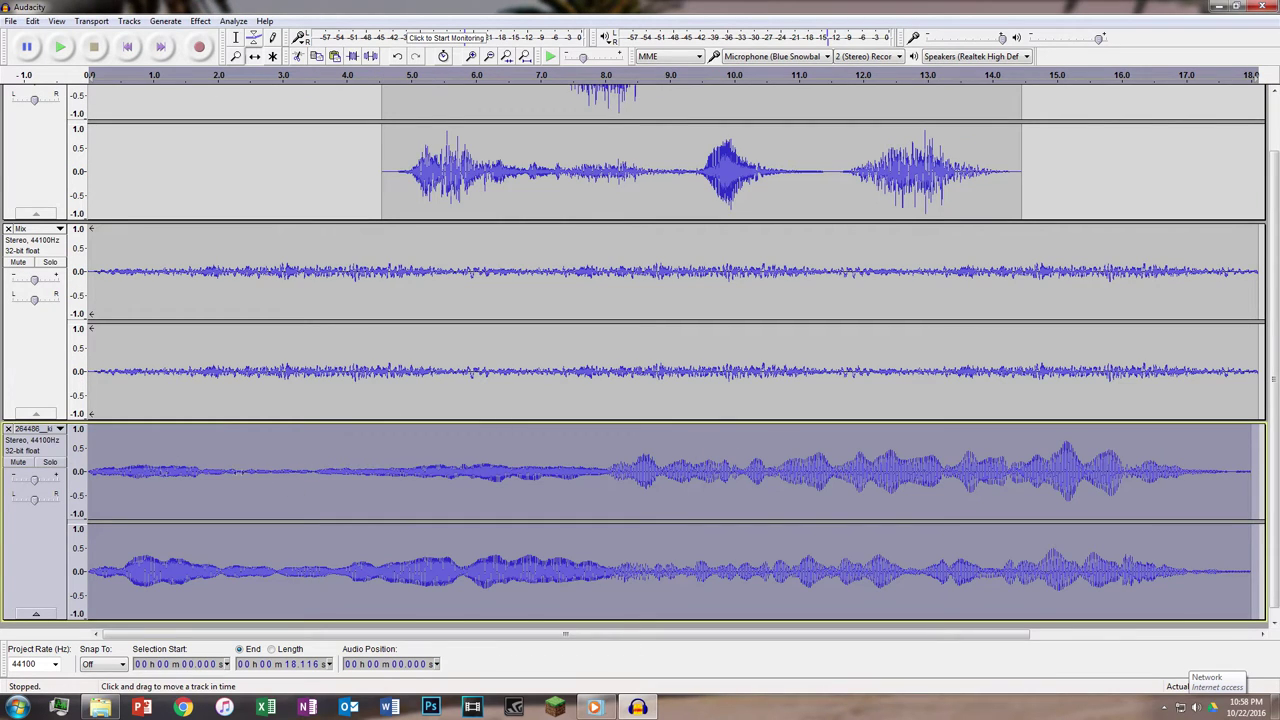
pyautogui.hscroll(5, 703, 524)
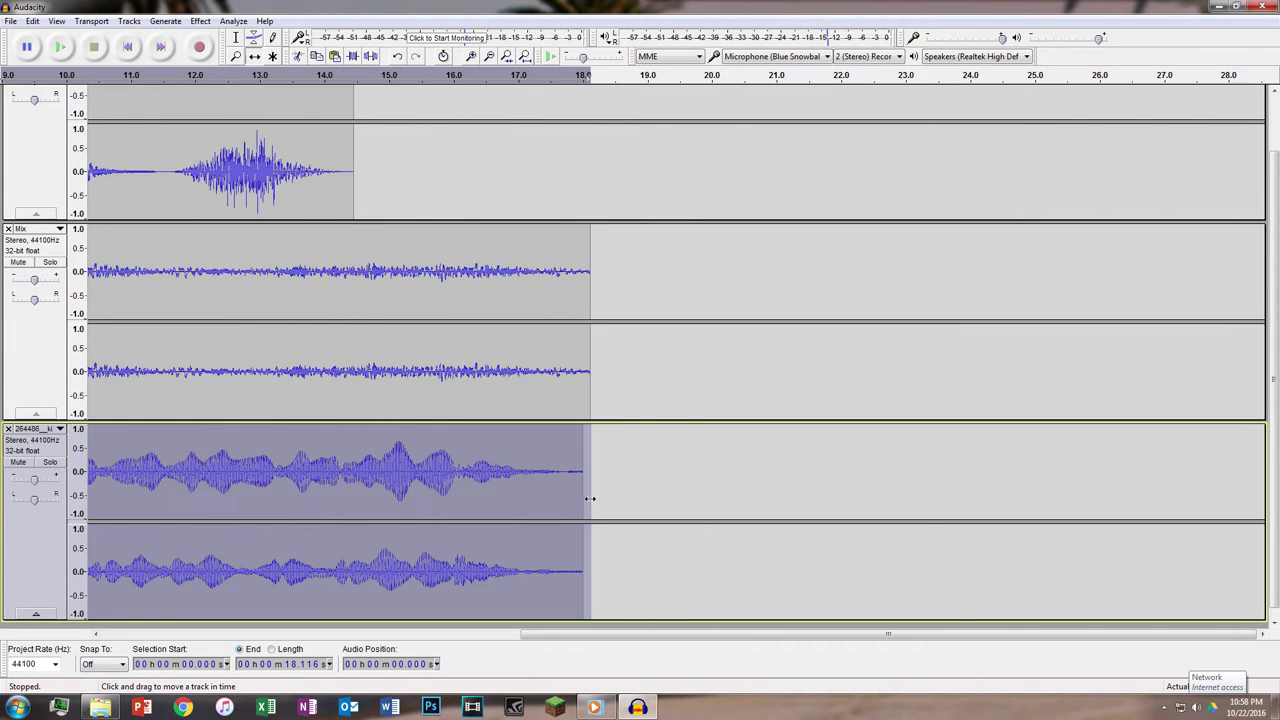
pyautogui.scroll(-1, 580, 75)
pyautogui.hscroll(-1, 370, 638)
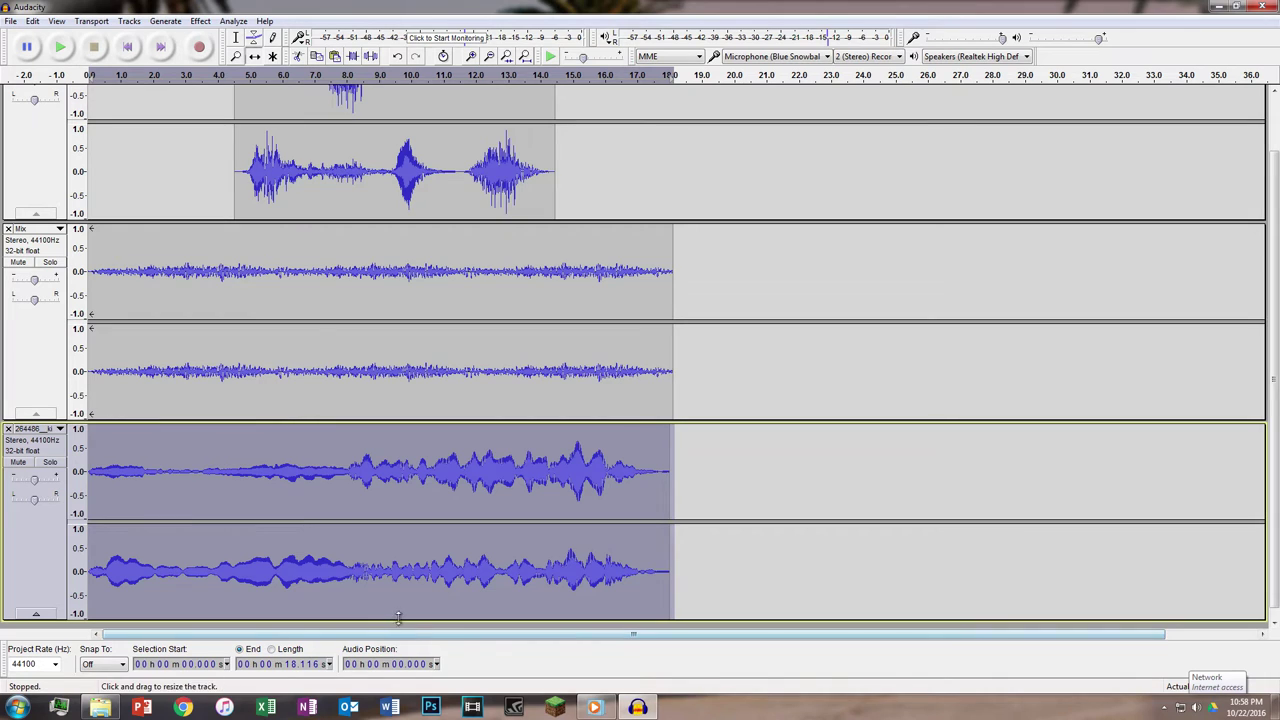
# Shift the horn track to start at 1.26 s and delete its tail past 16.7 s.
pyautogui.moveTo(538, 472); pyautogui.dragTo(578, 472)
pyautogui.click(236, 37)
pyautogui.click(320, 470)
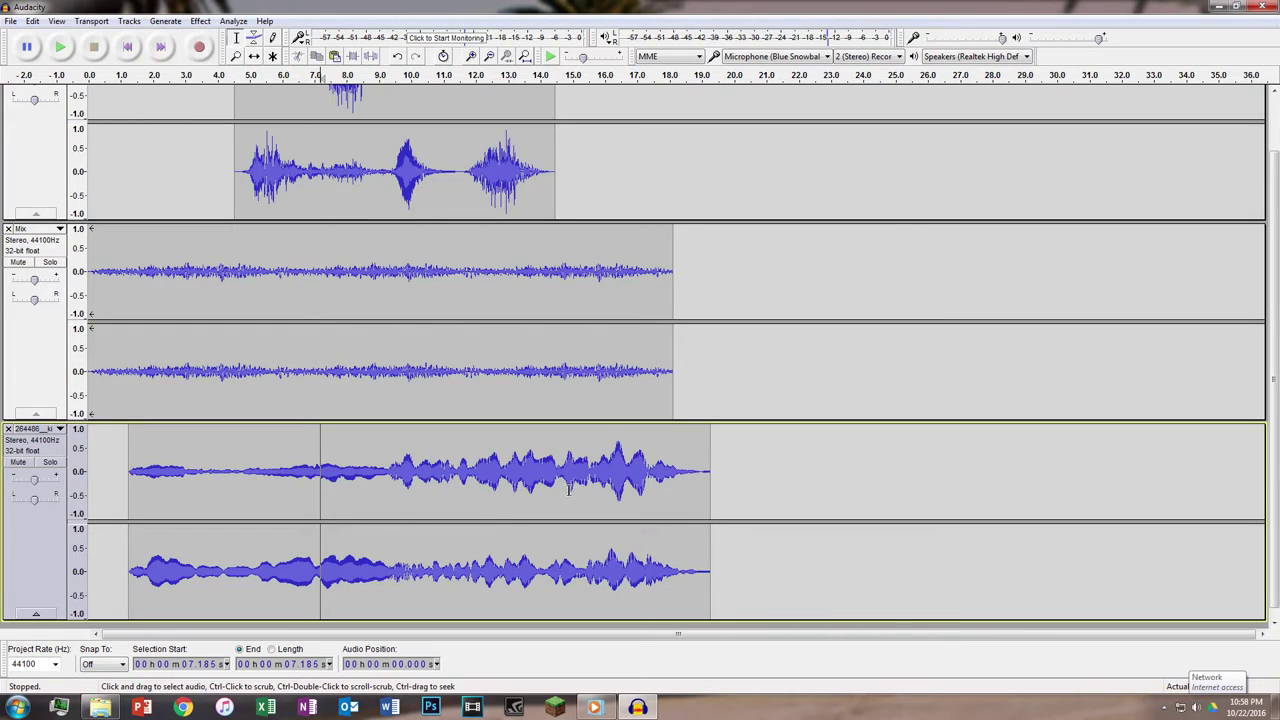
pyautogui.moveTo(627, 487); pyautogui.dragTo(745, 486)
pyautogui.press('Delete')
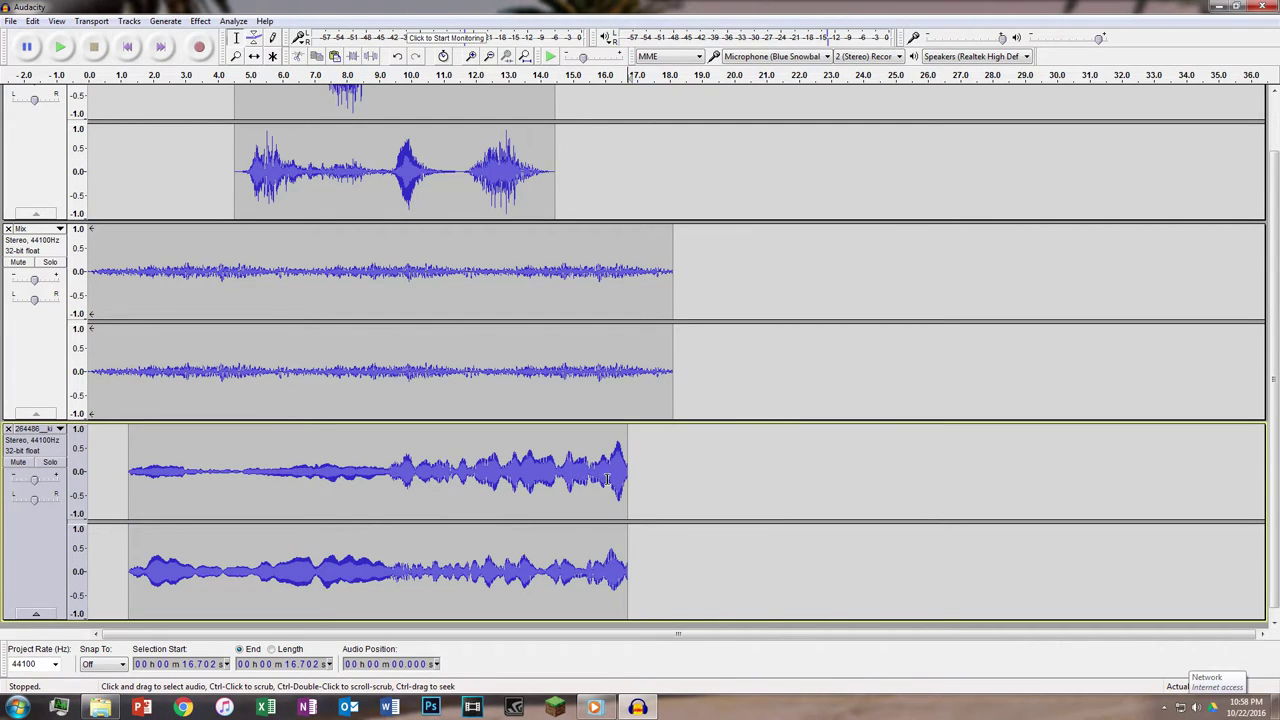
pyautogui.moveTo(590, 480); pyautogui.dragTo(653, 480)
# Fade out the end of the horn track and play its ending from about 14.9 s.
pyautogui.click(200, 21)
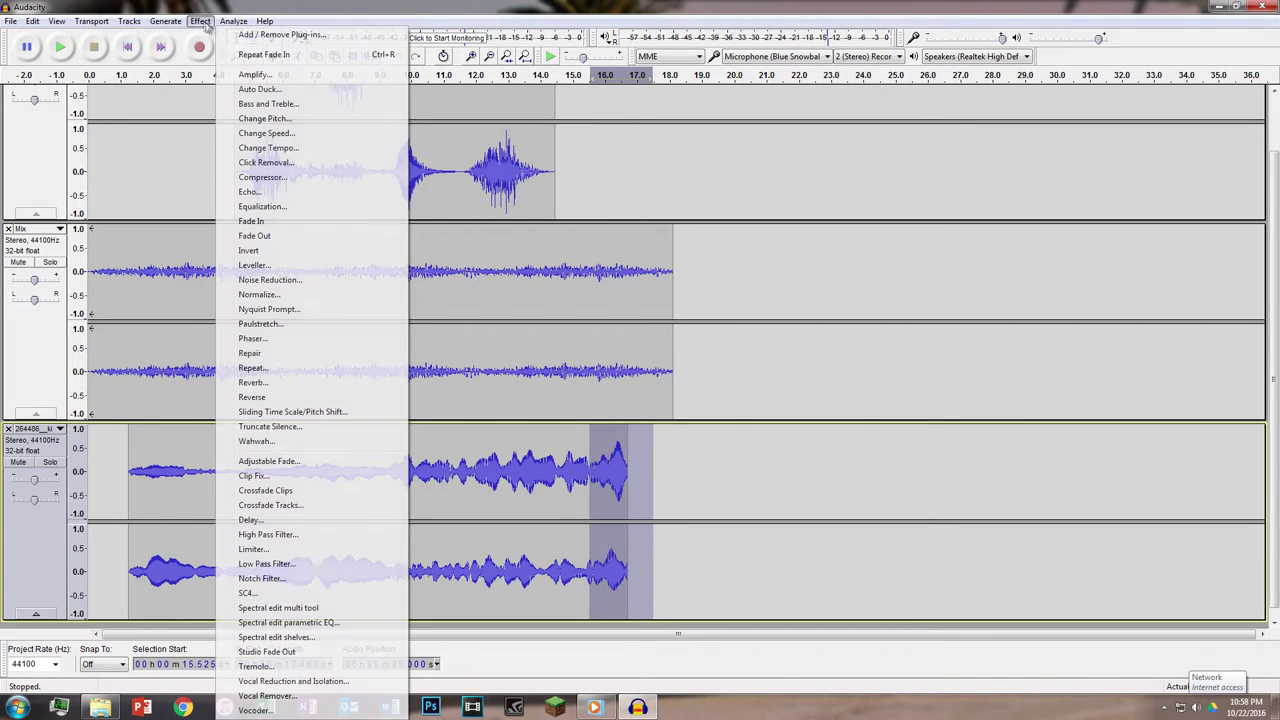
pyautogui.click(313, 235)
pyautogui.click(570, 478)
pyautogui.press('space')
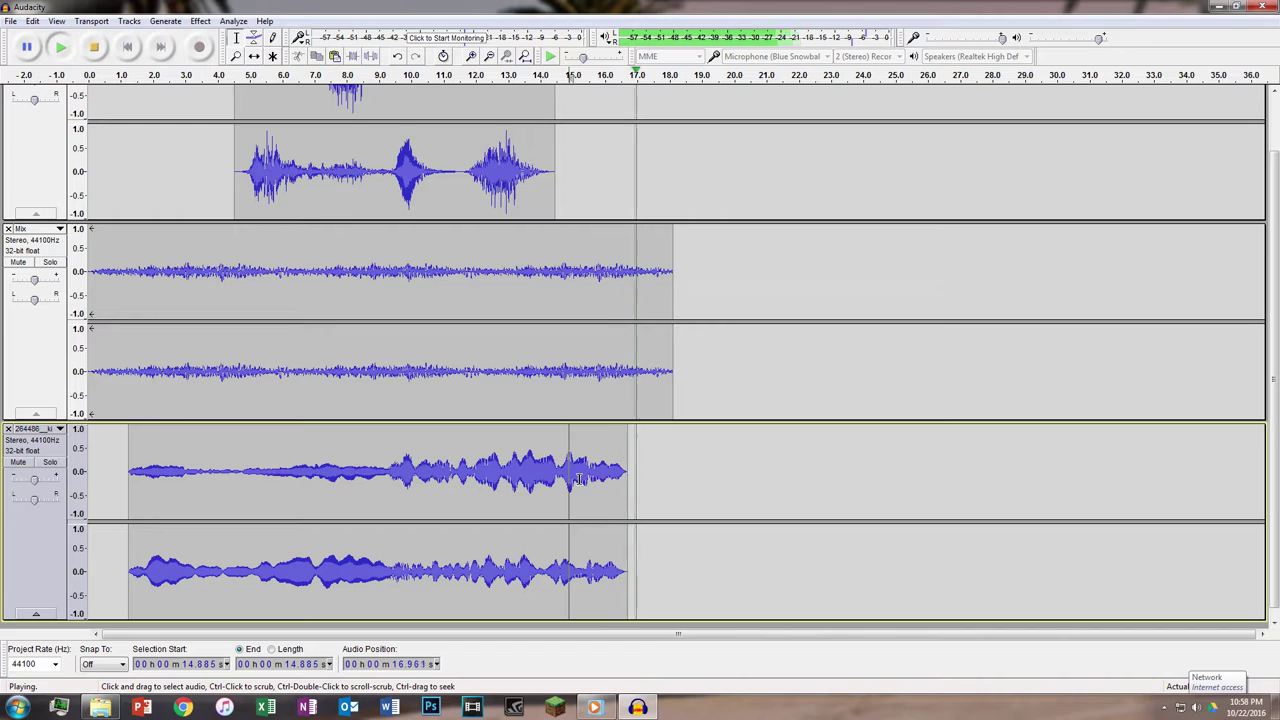
# Apply Reverb to the whole horn clip, play the mix to check it, then deselect.
pyautogui.doubleClick(331, 378)
pyautogui.doubleClick(372, 488)
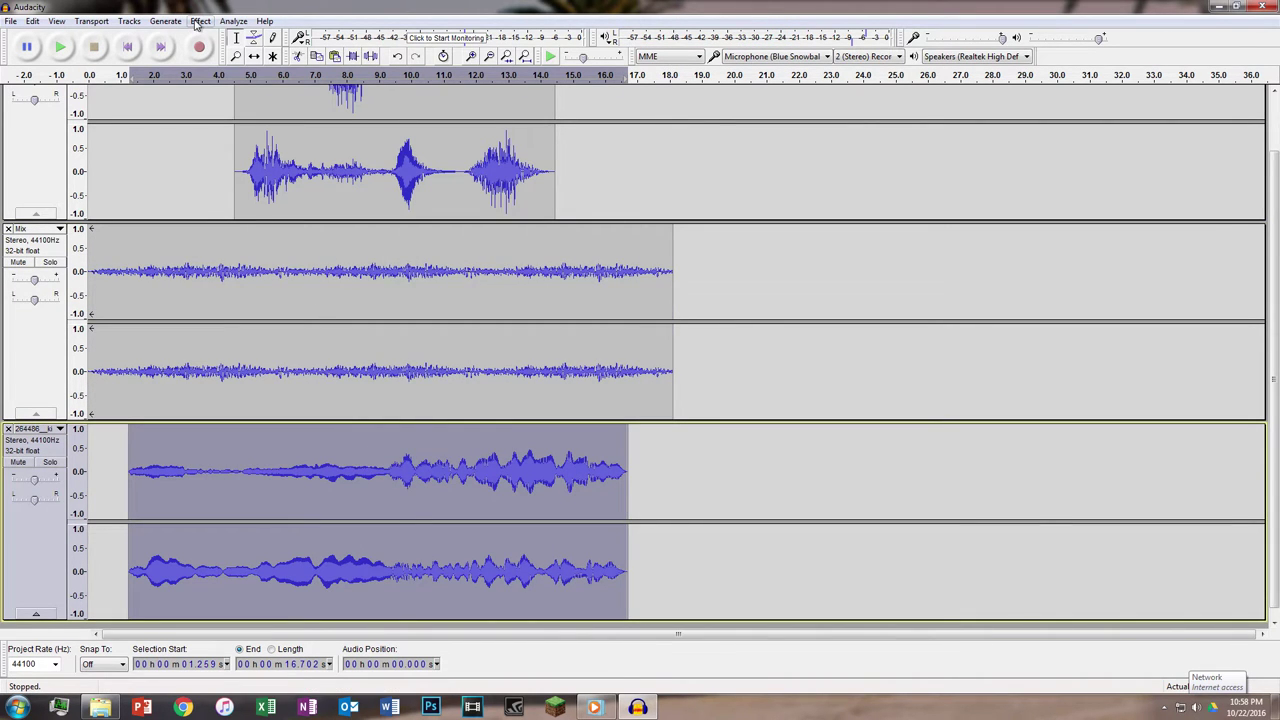
pyautogui.click(200, 21)
pyautogui.click(278, 381)
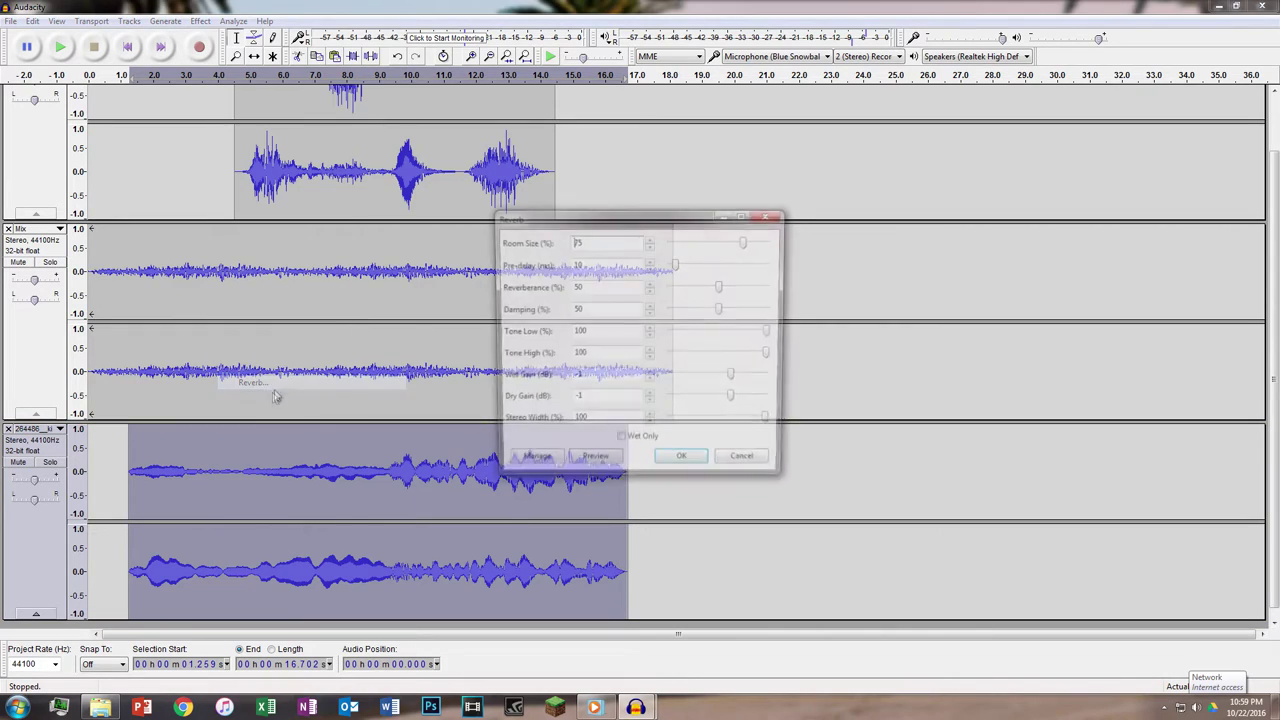
pyautogui.click(685, 462)
pyautogui.press('space')
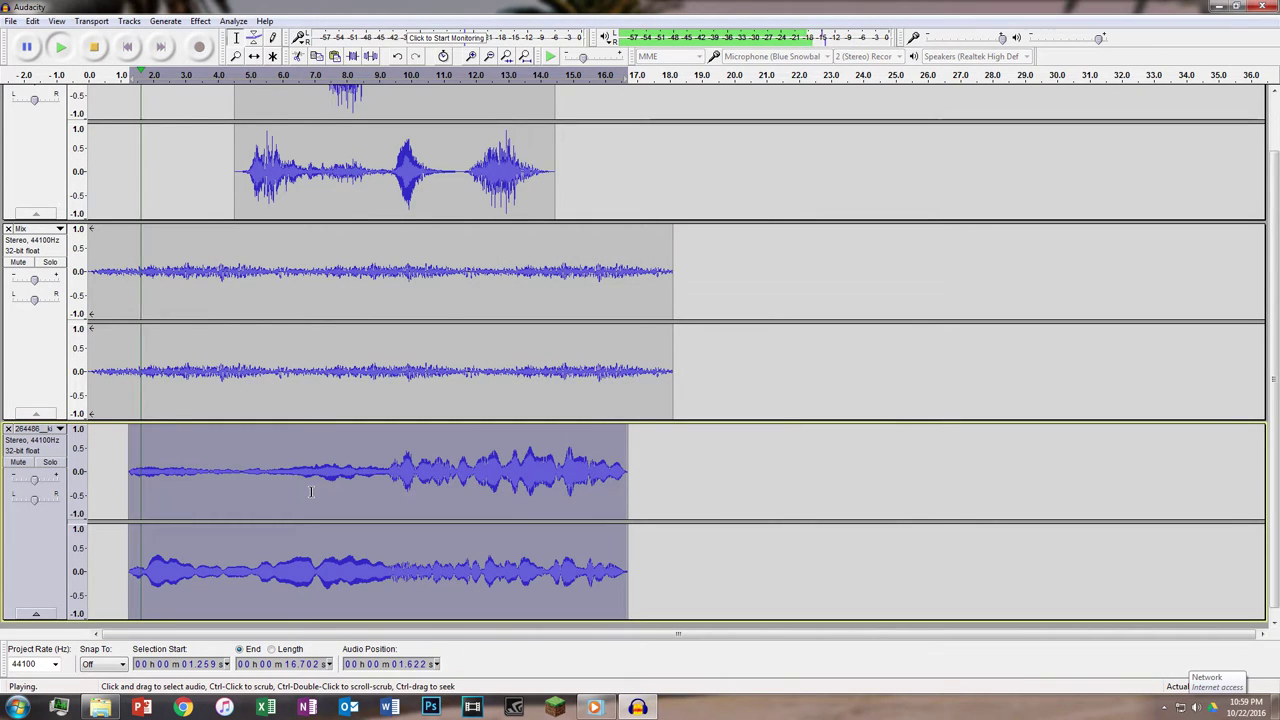
pyautogui.scroll(2, 315, 480)
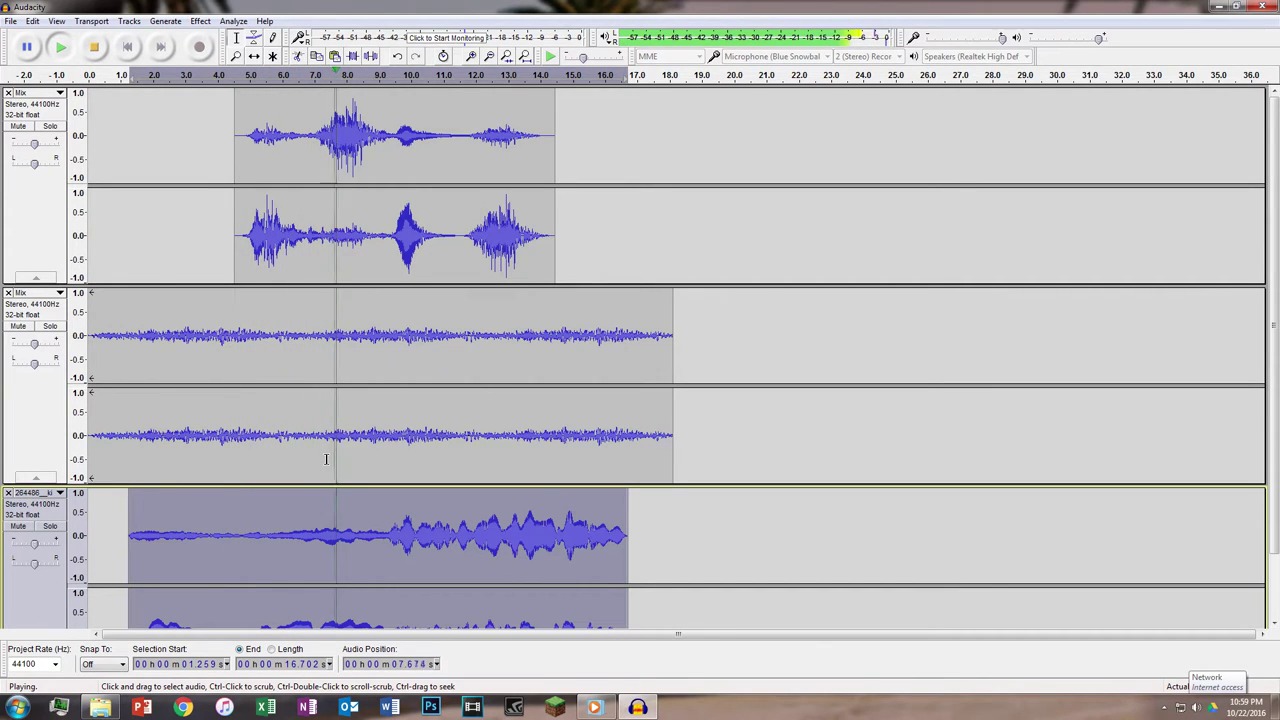
pyautogui.press('space')
pyautogui.scroll(-1, 326, 459)
pyautogui.scroll(-1, 326, 459)
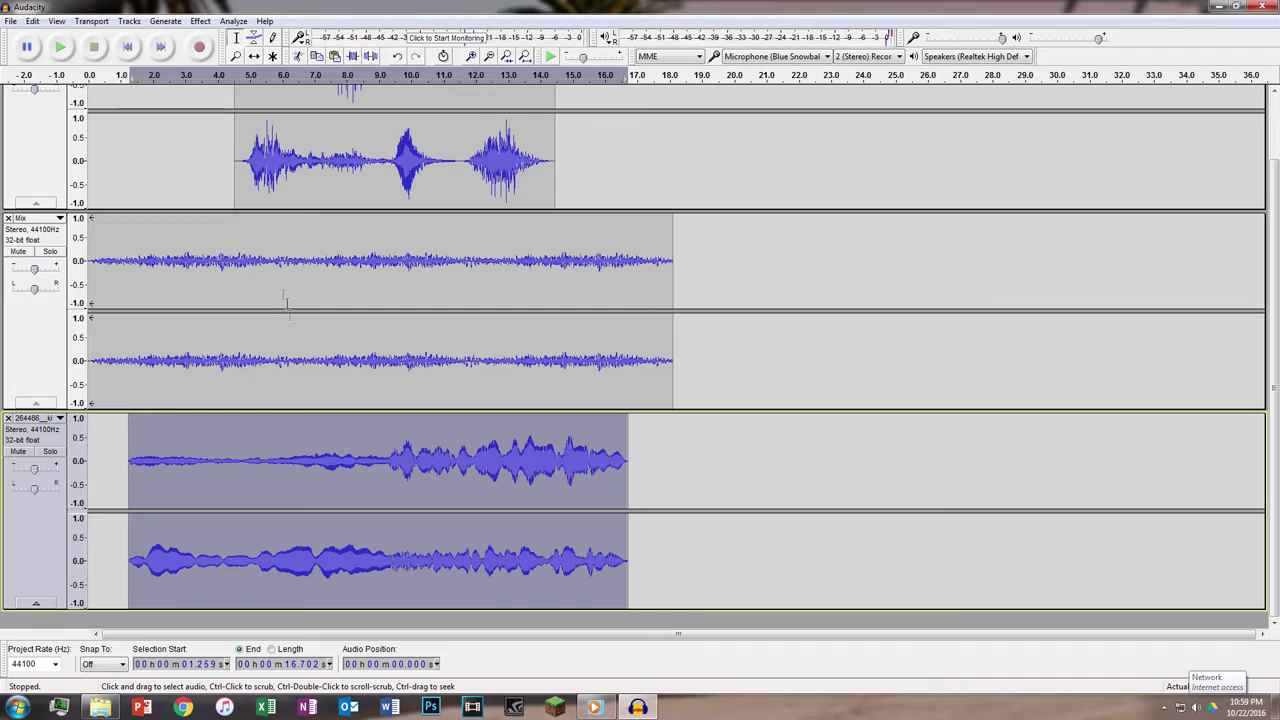
pyautogui.click(283, 296)
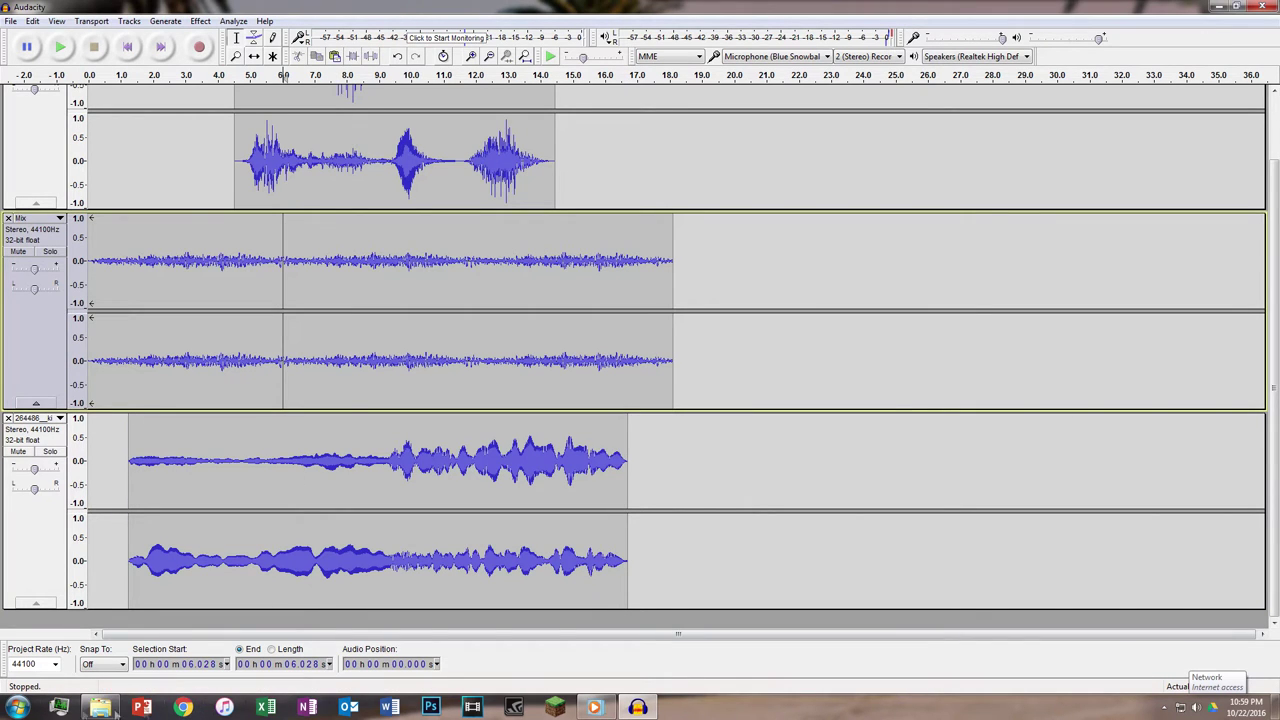
# Import the chime sample from the Samples folder as a new stereo track and preview it.
pyautogui.click(100, 707)
pyautogui.moveTo(829, 277); pyautogui.dragTo(931, 320)
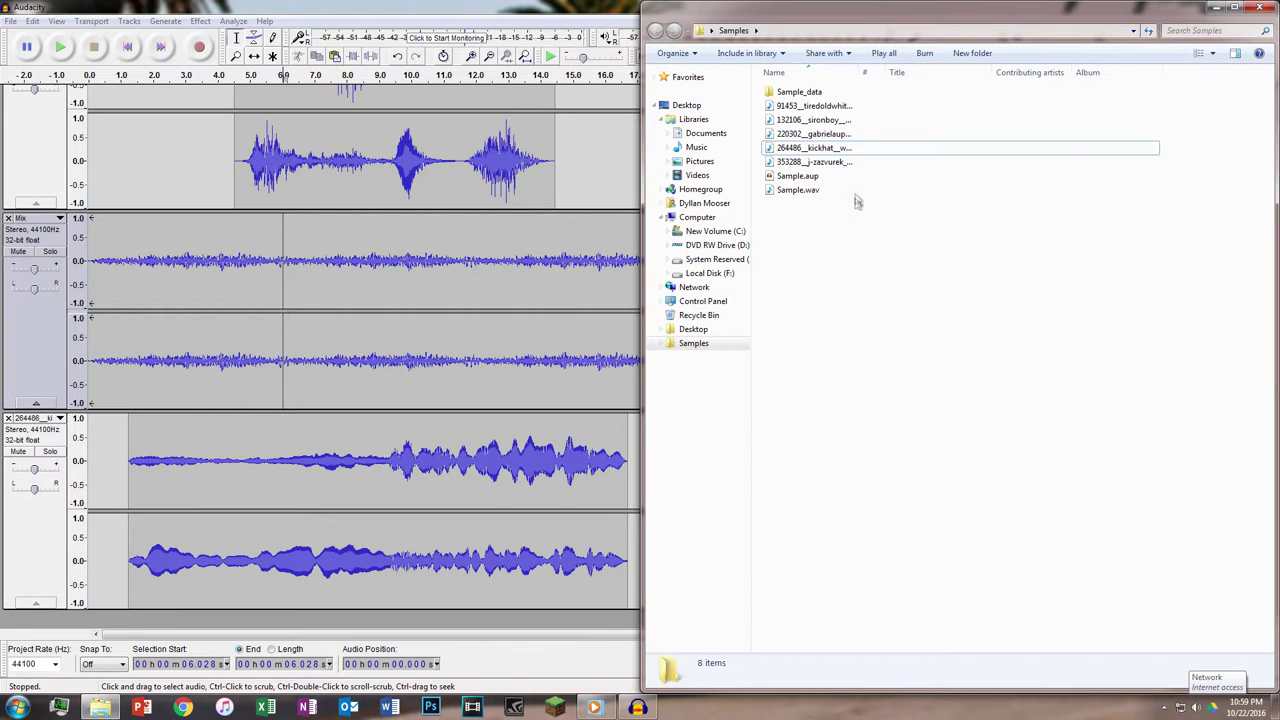
pyautogui.click(860, 107)
pyautogui.moveTo(893, 107); pyautogui.dragTo(300, 600)
pyautogui.click(701, 456)
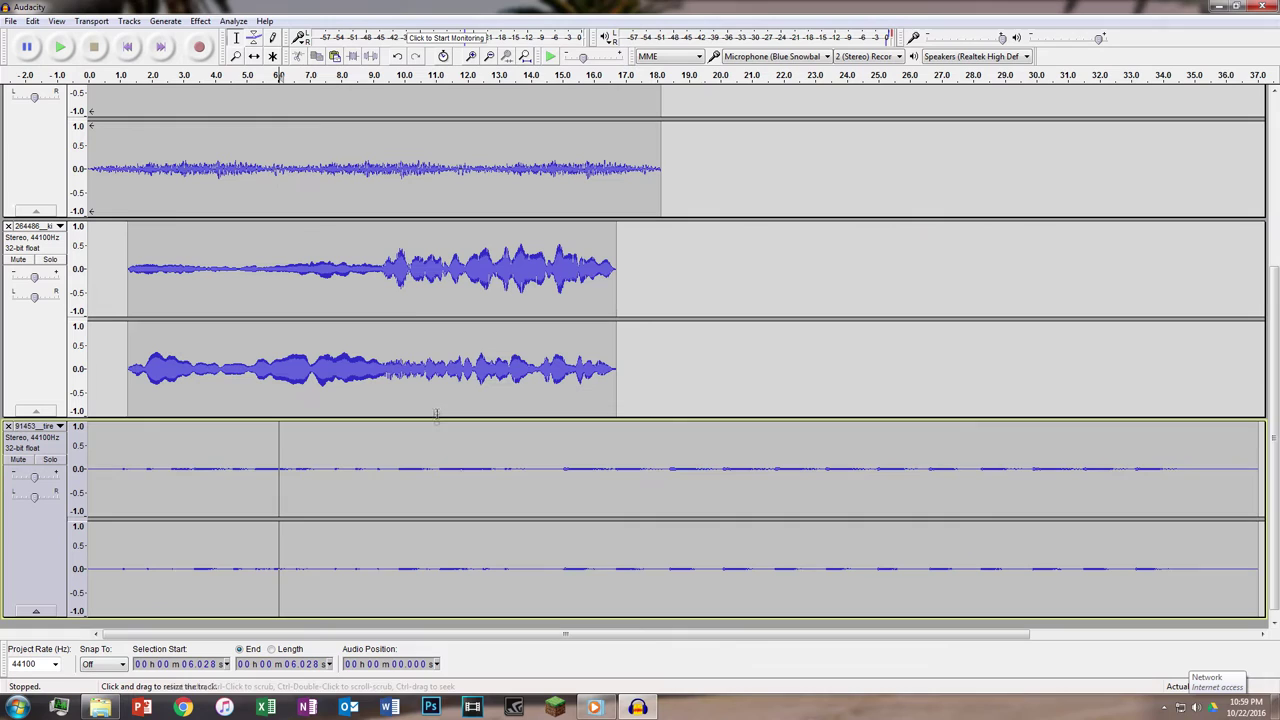
pyautogui.press('space')
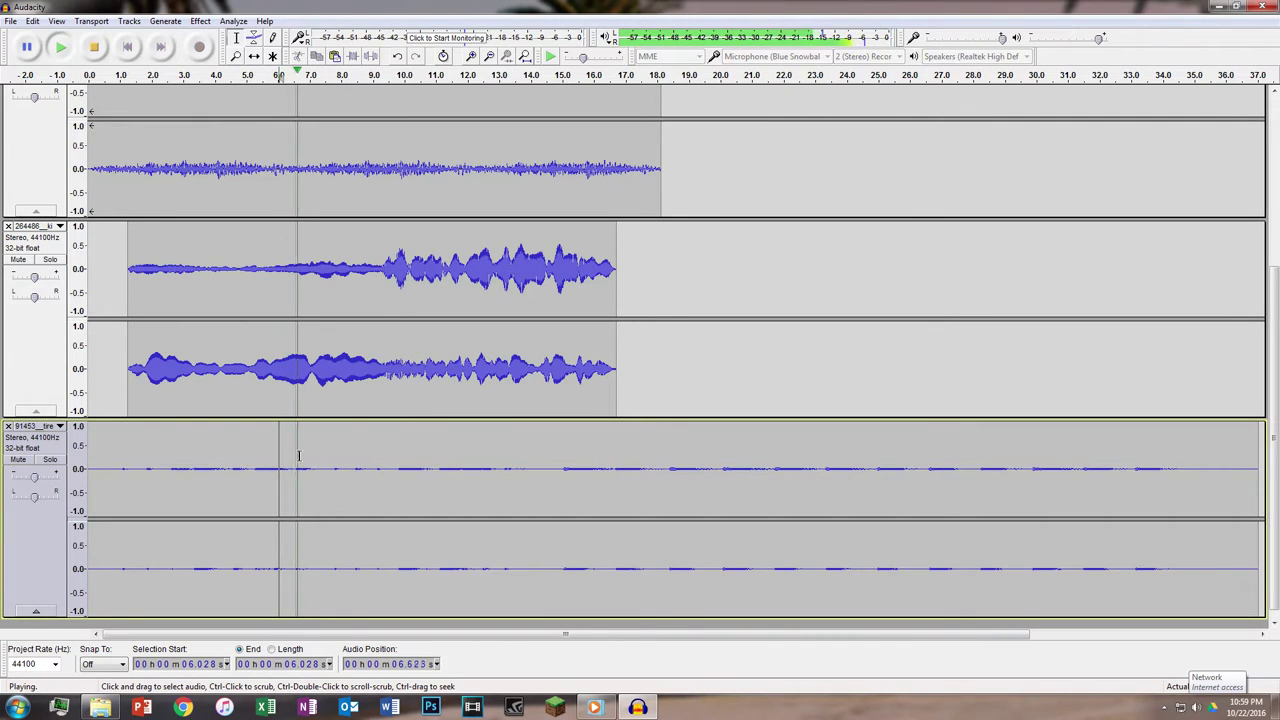
pyautogui.press('space')
# Amplify the entire chime track by about 18.1 dB and play the louder mix.
pyautogui.doubleClick(326, 473)
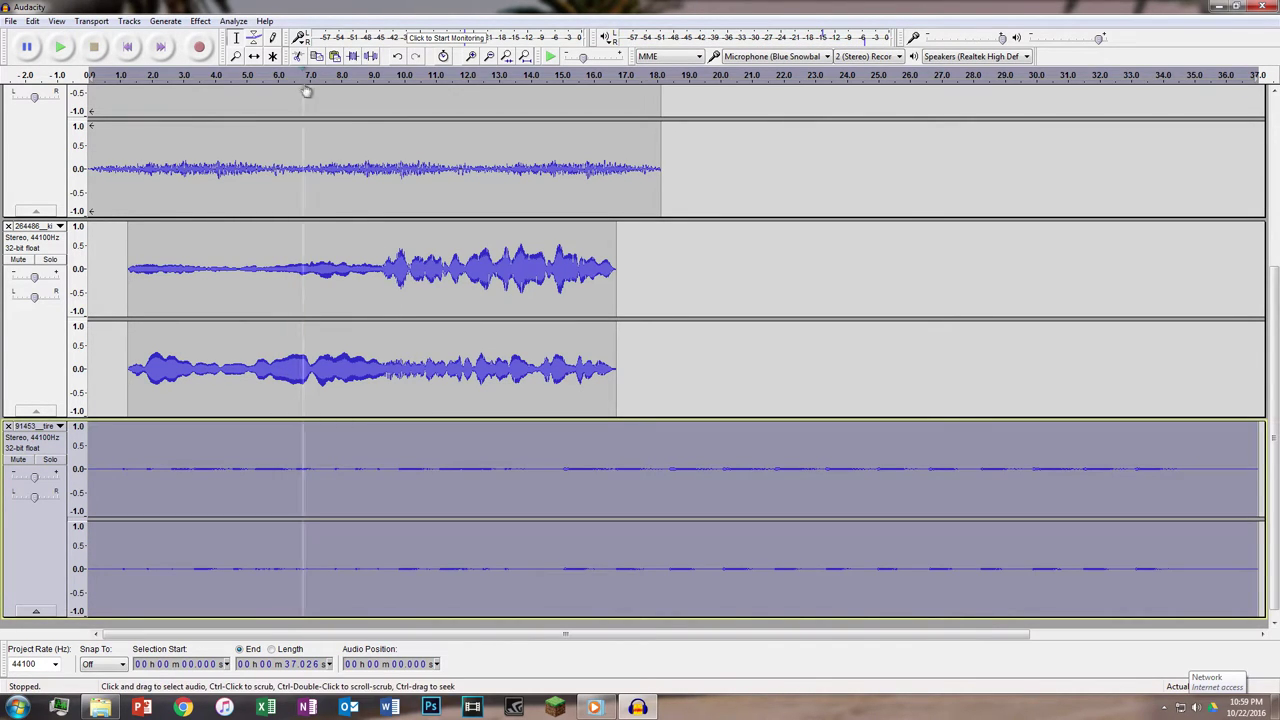
pyautogui.click(200, 21)
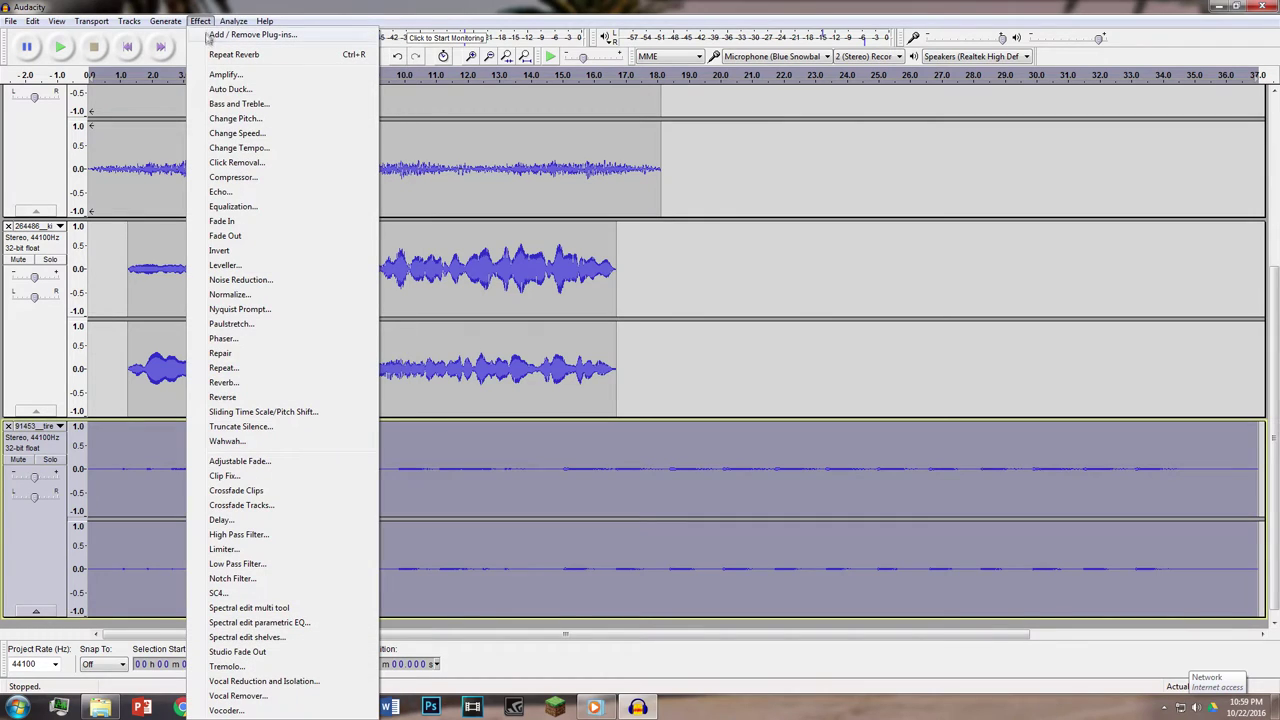
pyautogui.click(242, 74)
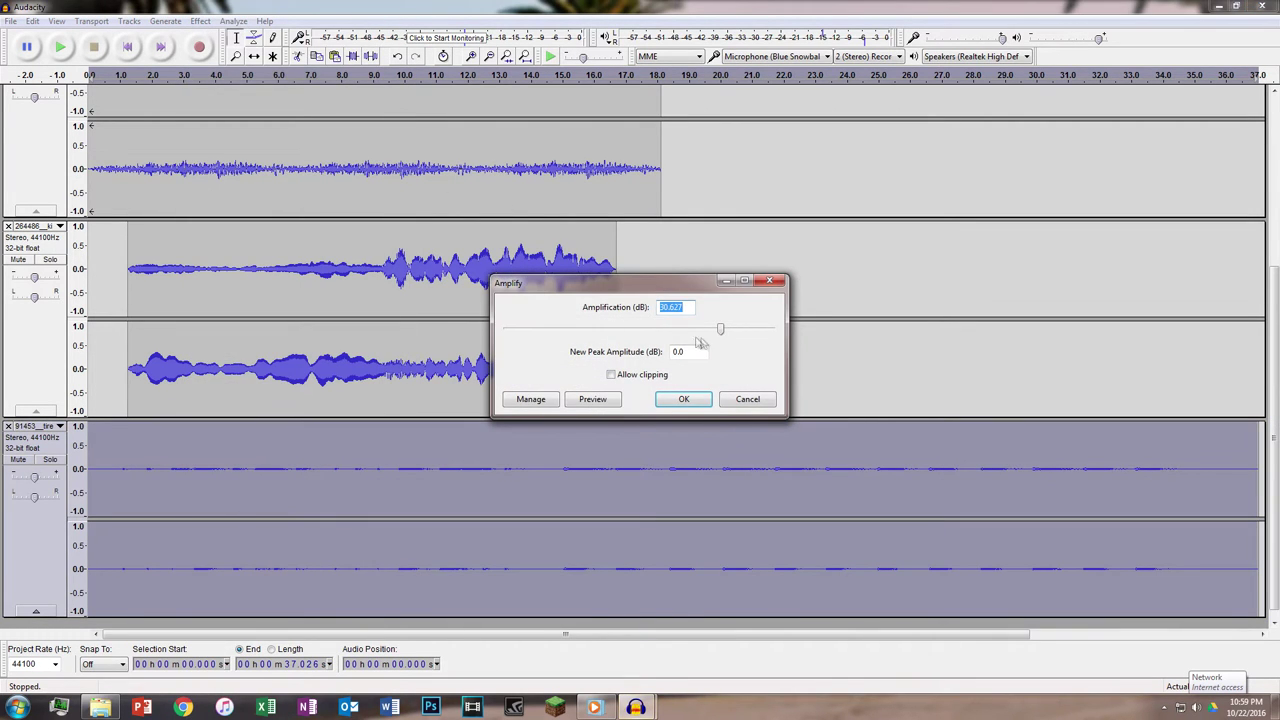
pyautogui.click(680, 399)
pyautogui.press('space')
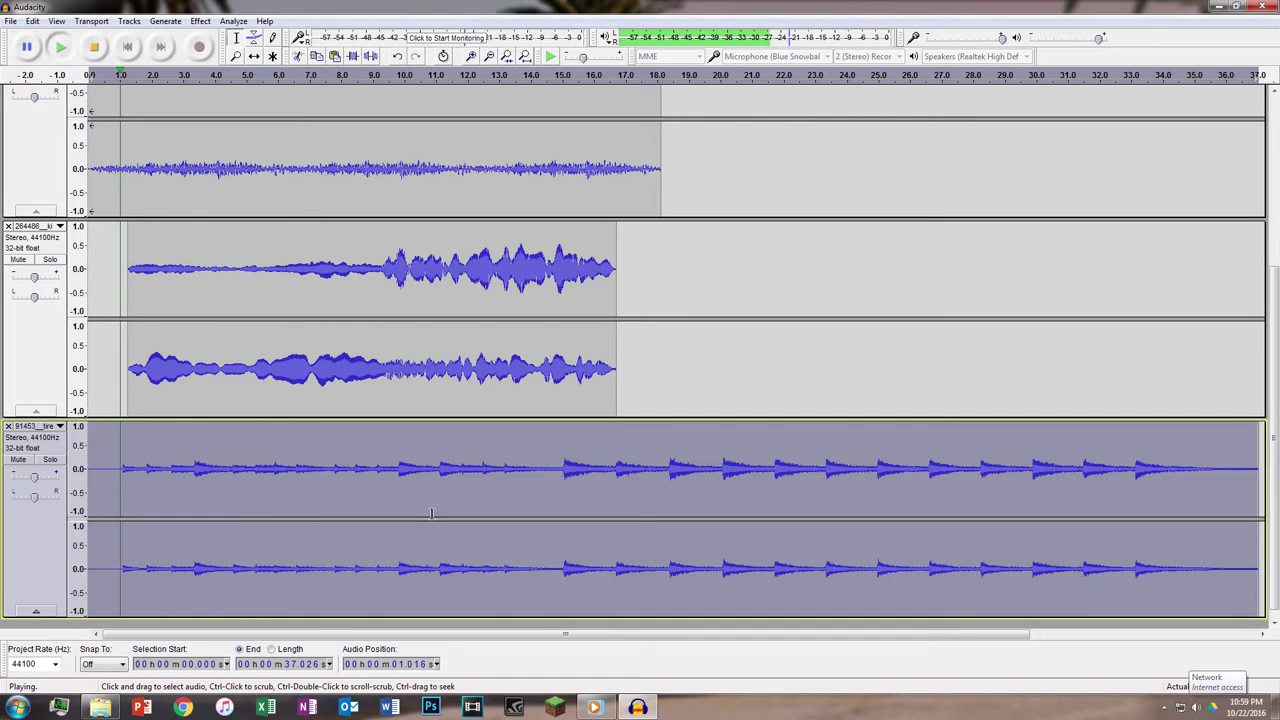
pyautogui.press('space')
pyautogui.scroll(-1, 421, 510)
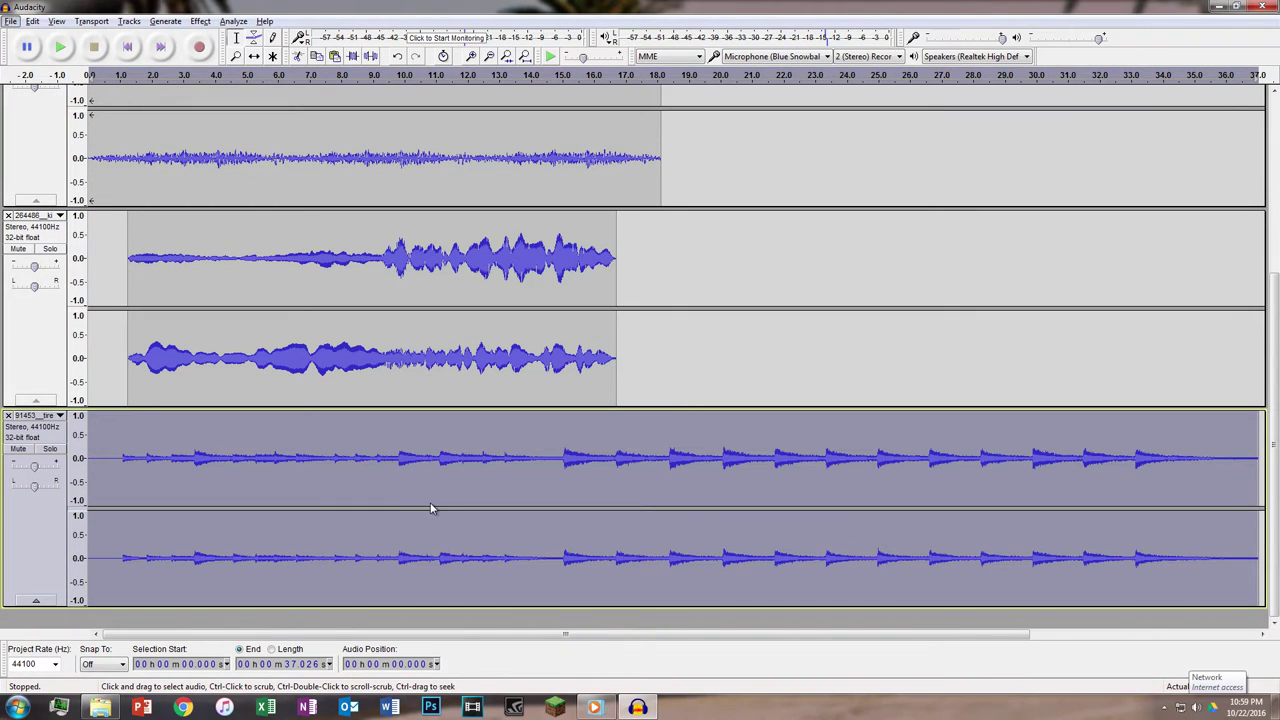
pyautogui.click(524, 472)
# Delete the chime track's first 6.5 seconds and fade in its first 2.4 seconds.
pyautogui.scroll(-2, 483, 466)
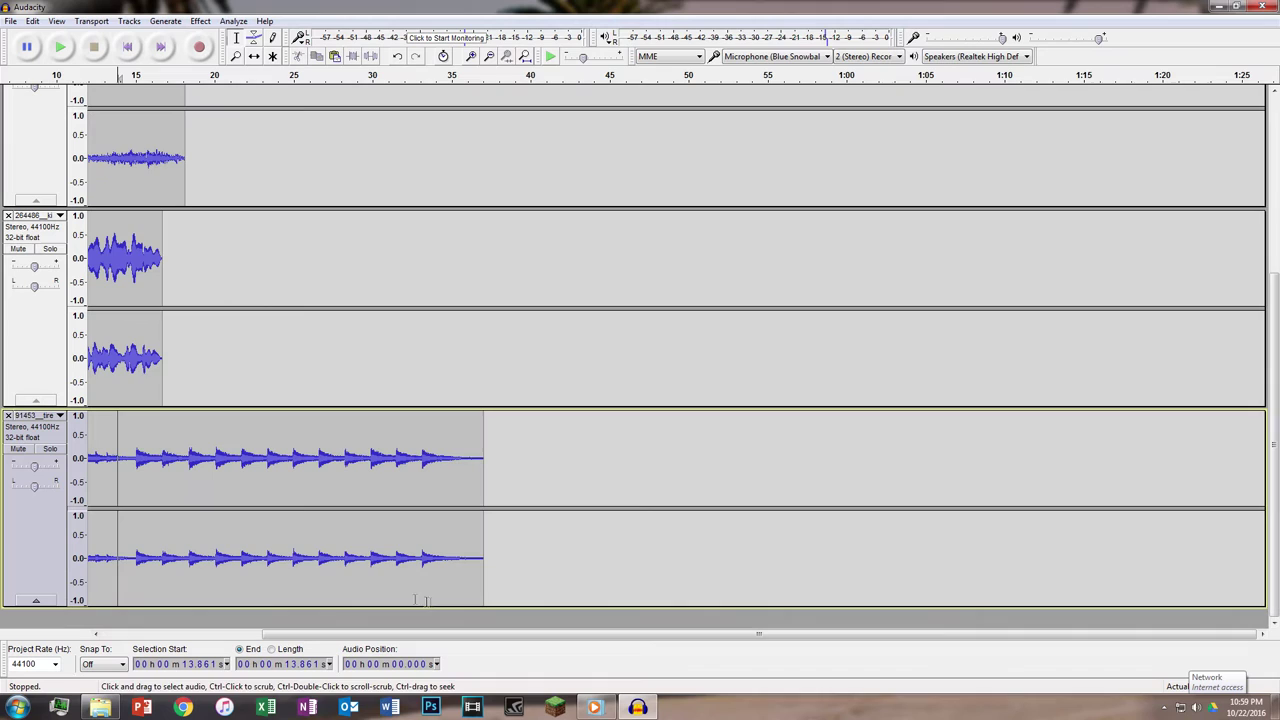
pyautogui.hscroll(-5, 437, 468)
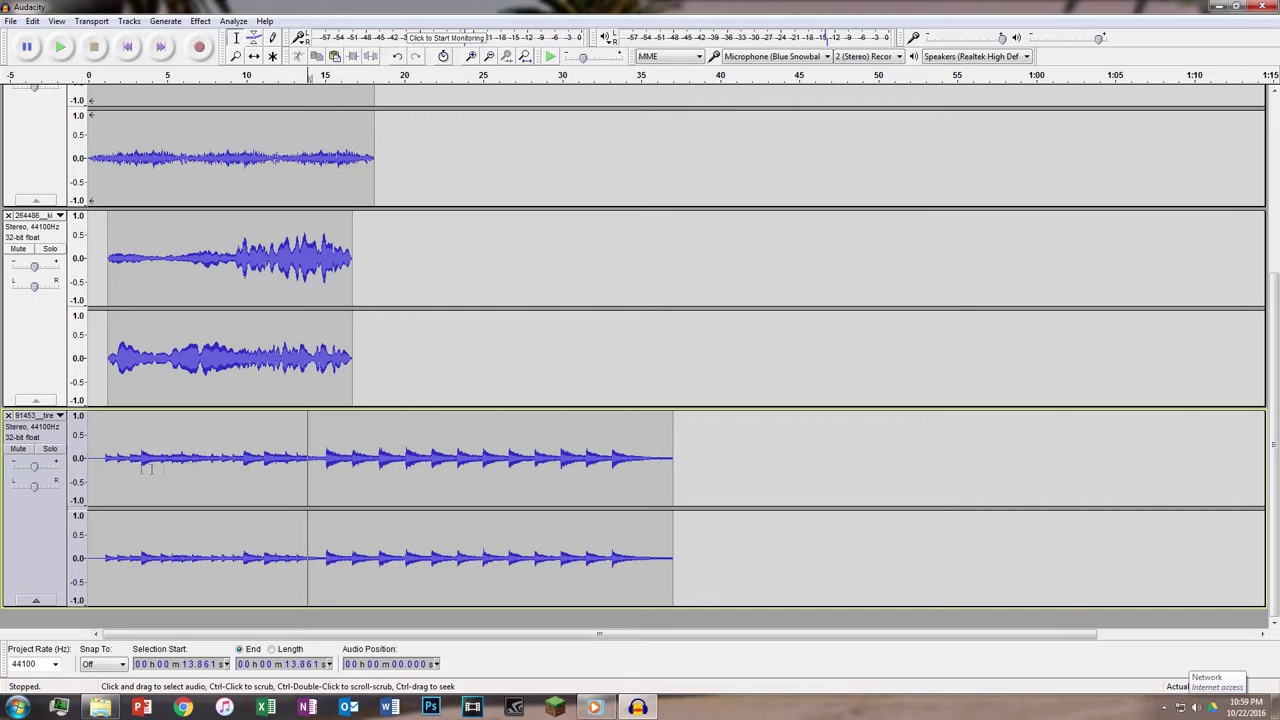
pyautogui.moveTo(191, 461); pyautogui.dragTo(88, 461)
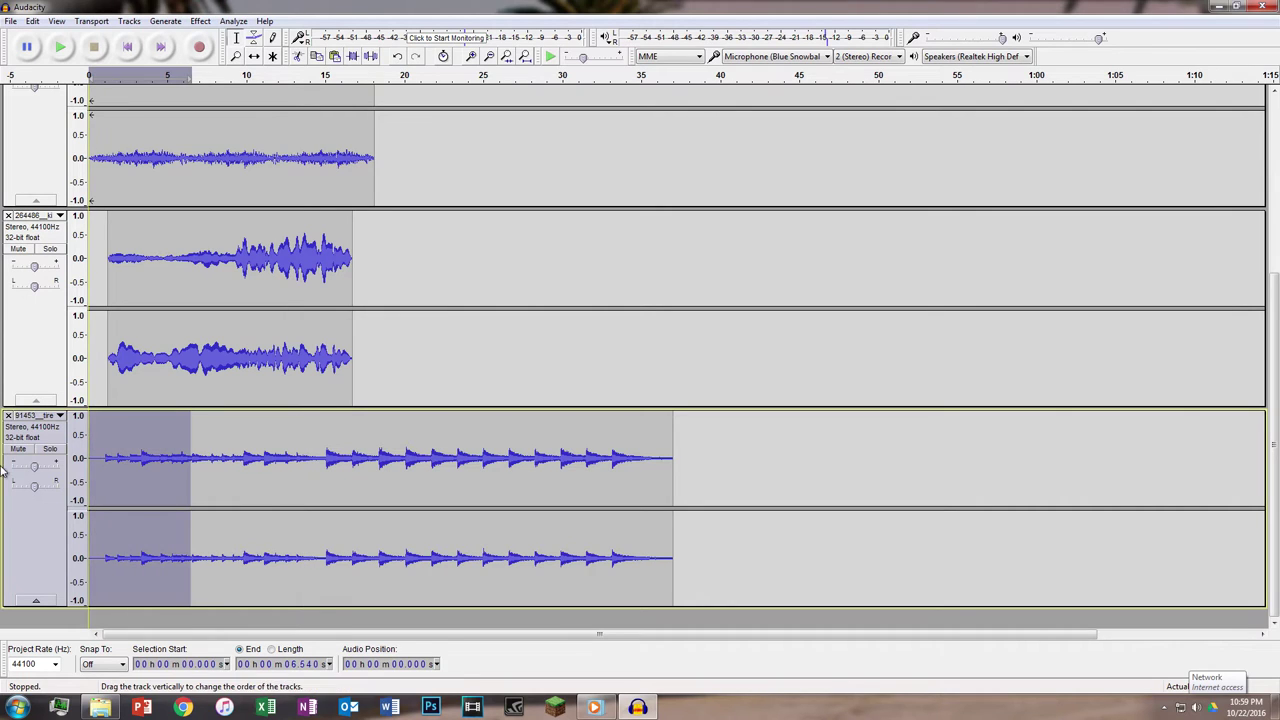
pyautogui.press('Delete')
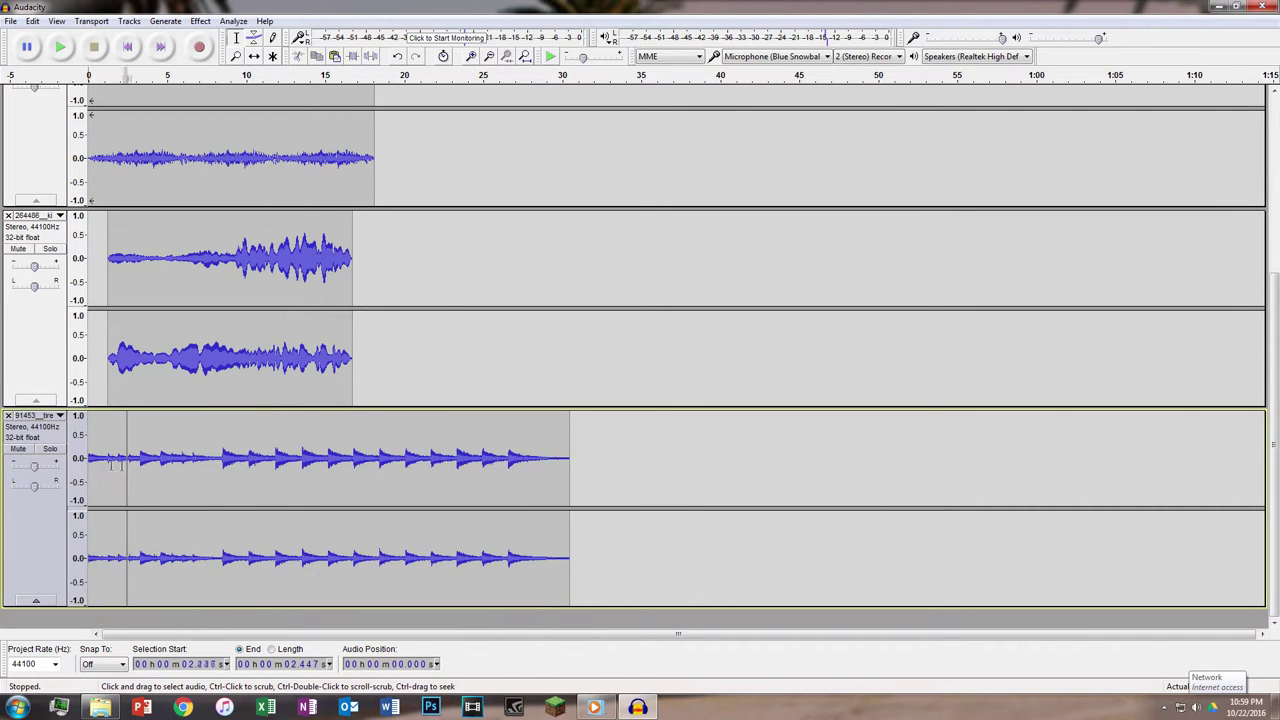
pyautogui.moveTo(113, 462); pyautogui.dragTo(88, 462)
pyautogui.click(200, 21)
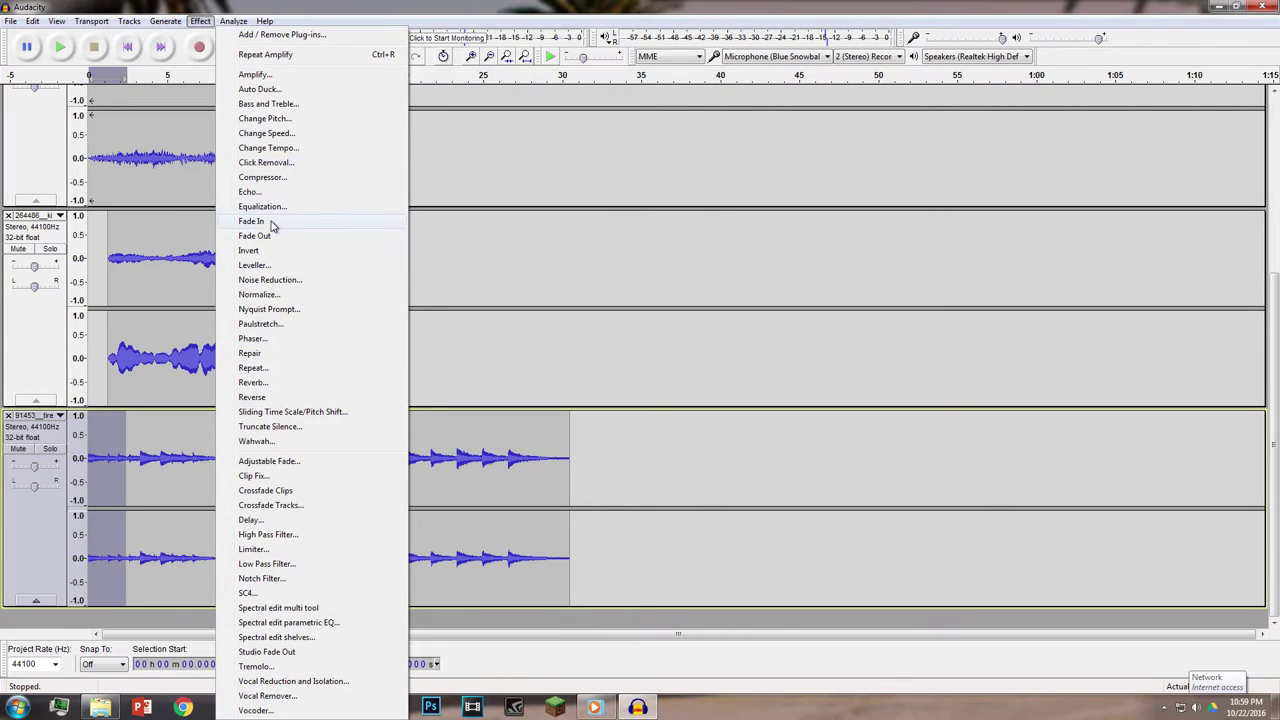
pyautogui.click(272, 225)
pyautogui.click(181, 459)
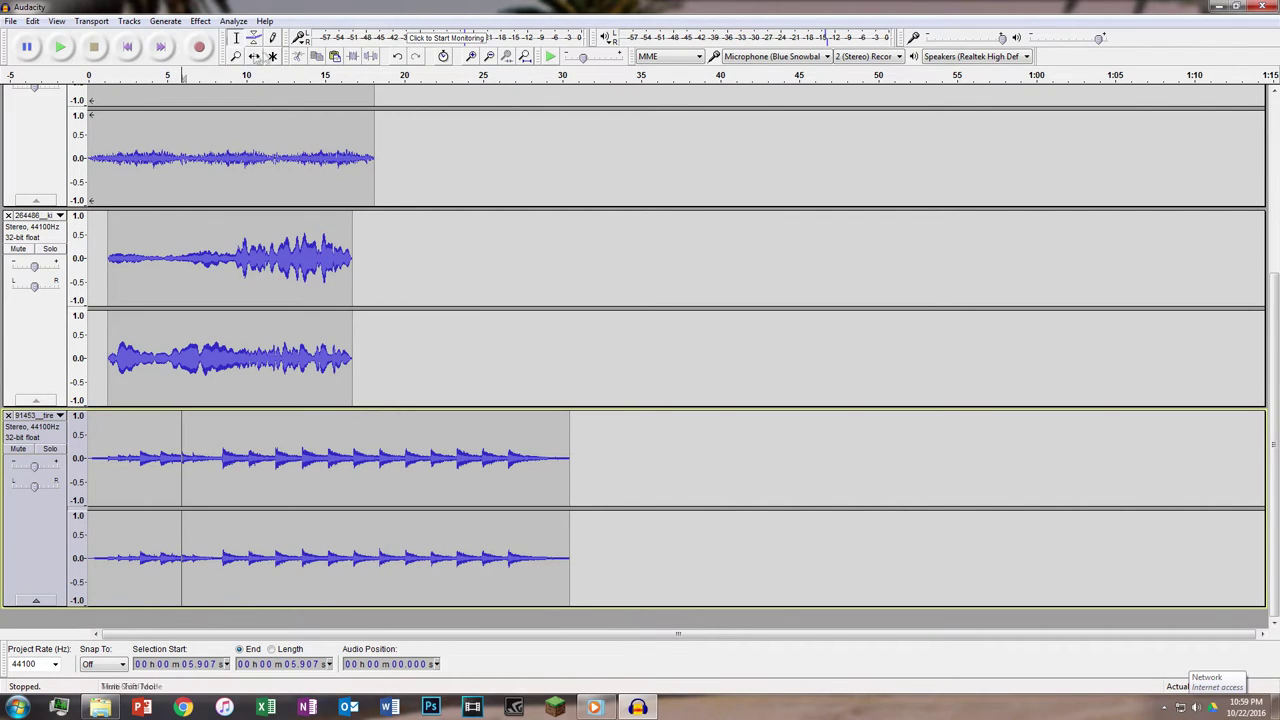
# Nudge the chime clip slightly later and delete its tail from 17.3 s.
pyautogui.moveTo(222, 462); pyautogui.dragTo(197, 456)
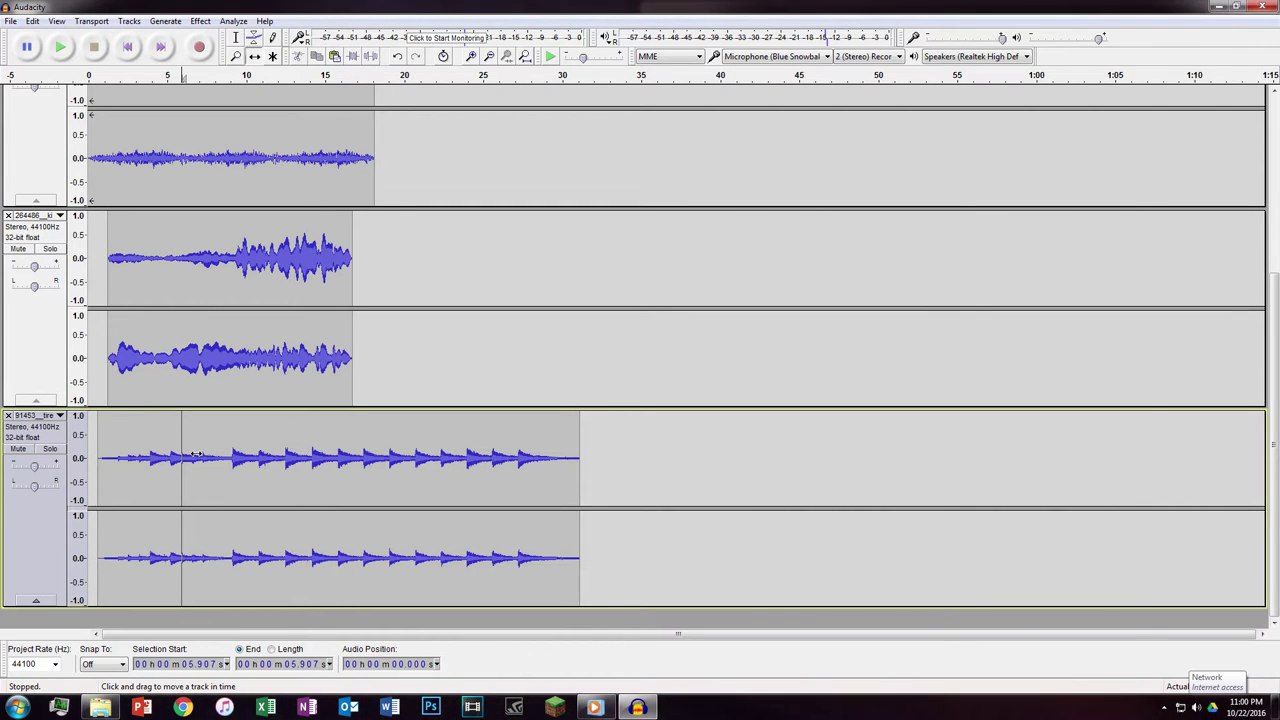
pyautogui.click(238, 38)
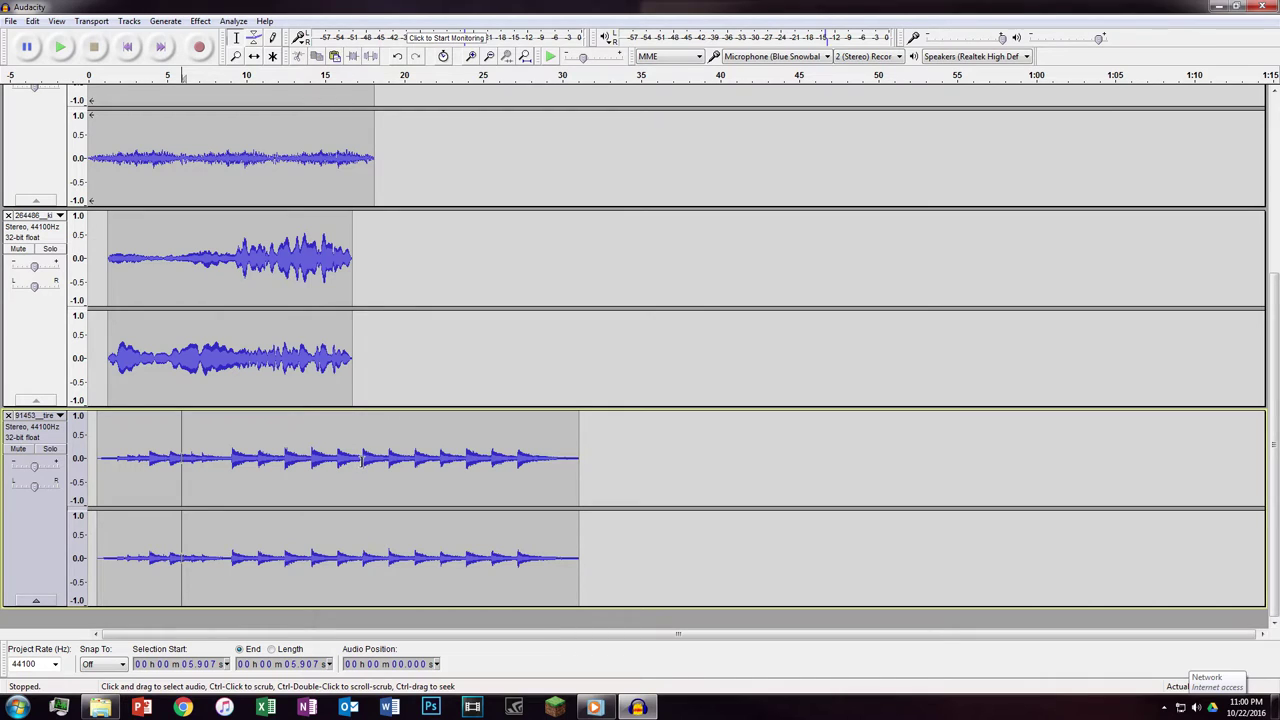
pyautogui.moveTo(362, 461); pyautogui.dragTo(602, 460)
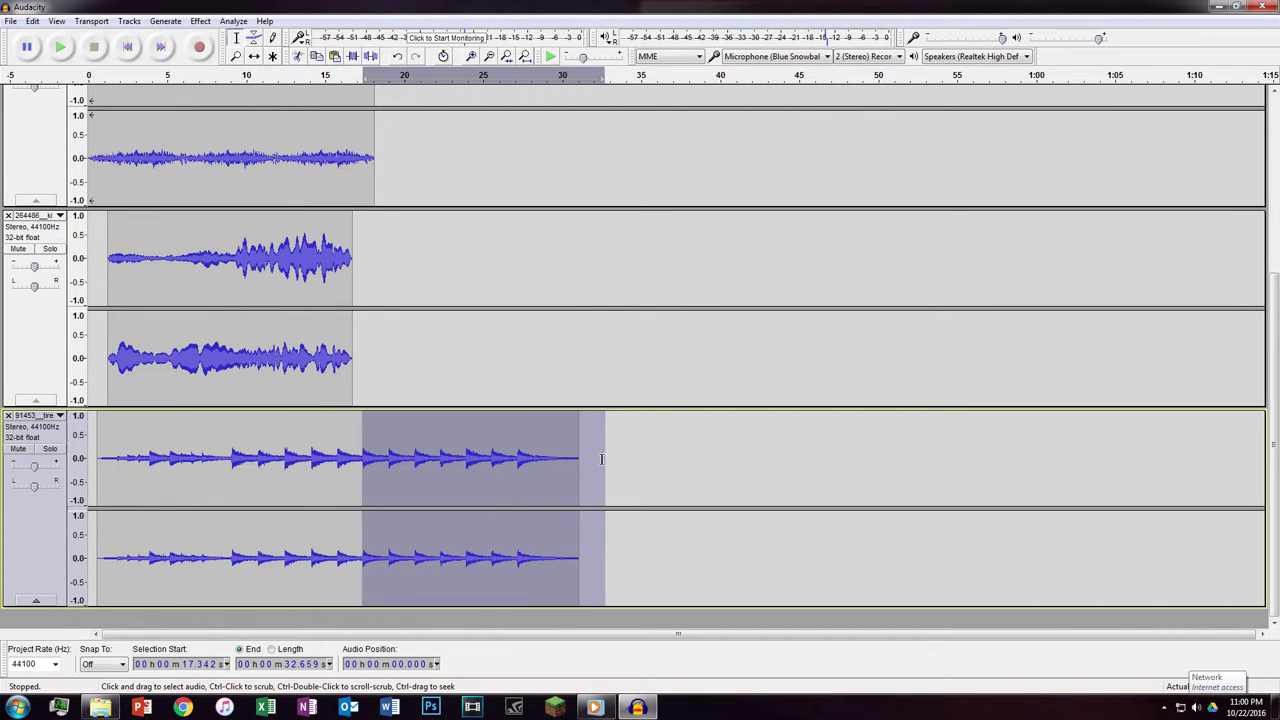
pyautogui.press('Delete')
pyautogui.moveTo(352, 466); pyautogui.dragTo(373, 461)
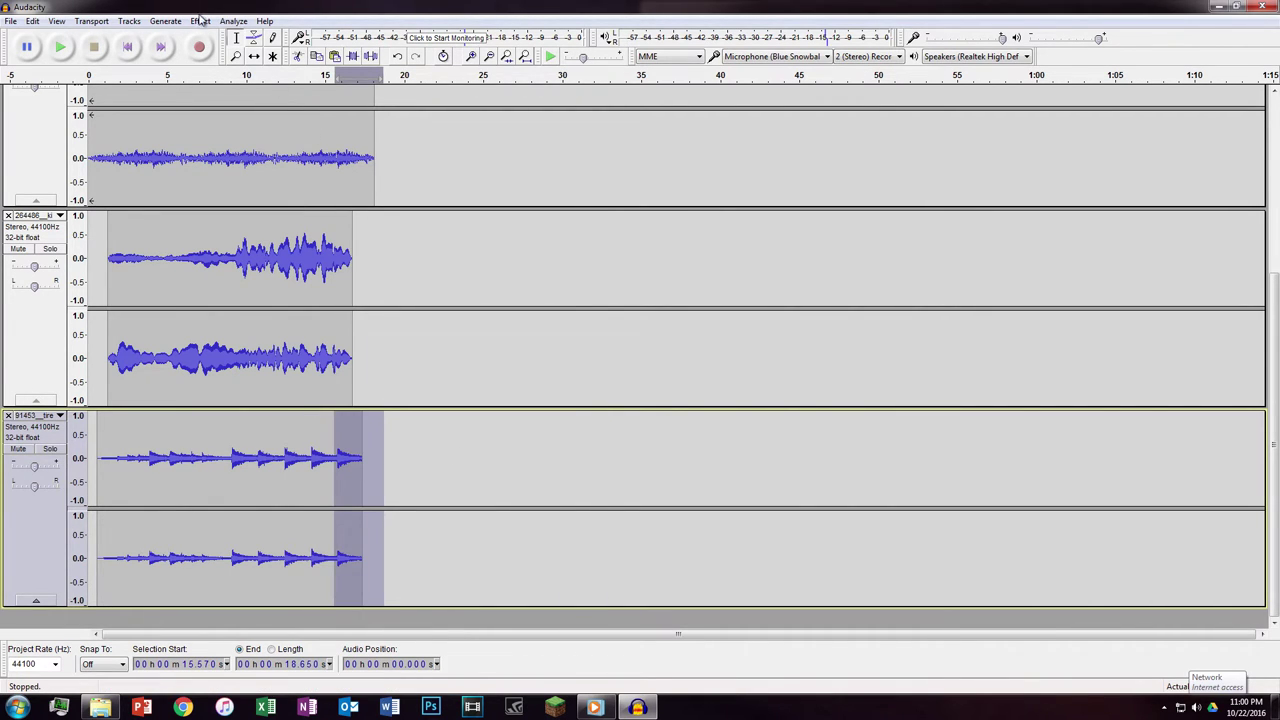
pyautogui.click(200, 20)
pyautogui.press('Escape')
pyautogui.click(250, 458)
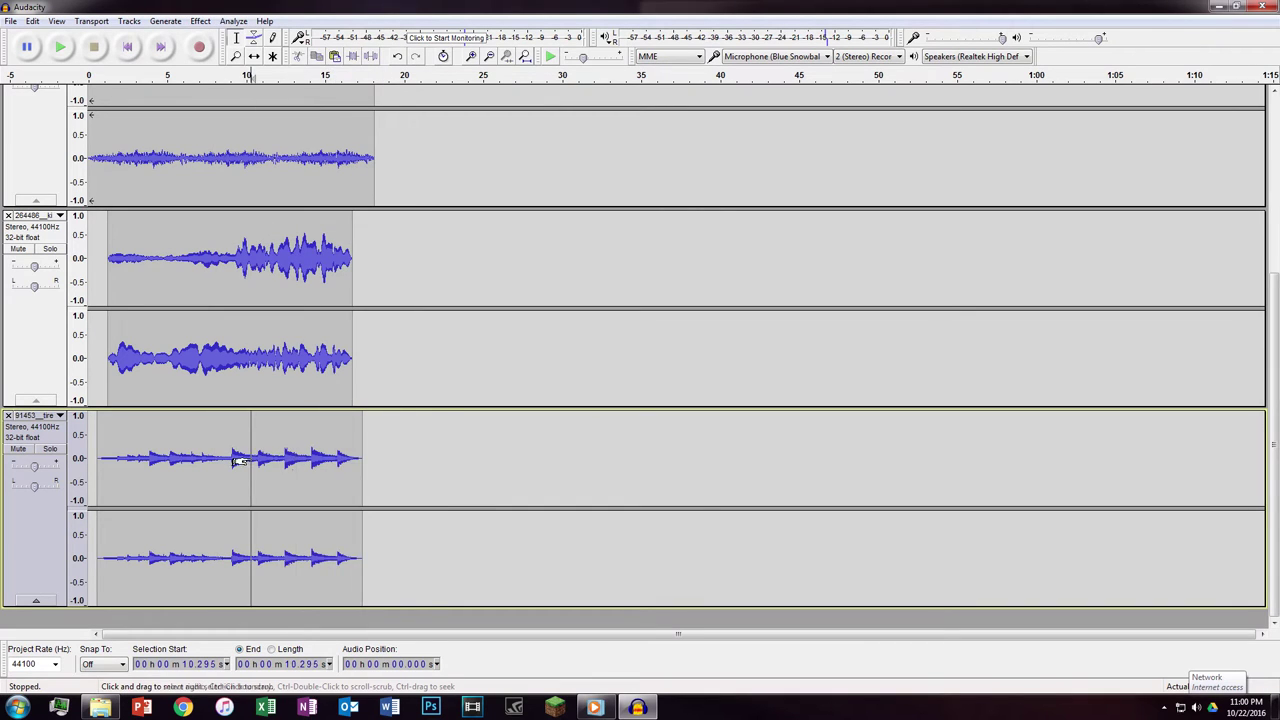
# Apply Reverb to the whole chime clip, play the mix, and bring up the Samples folder.
pyautogui.doubleClick(250, 458)
pyautogui.click(199, 21)
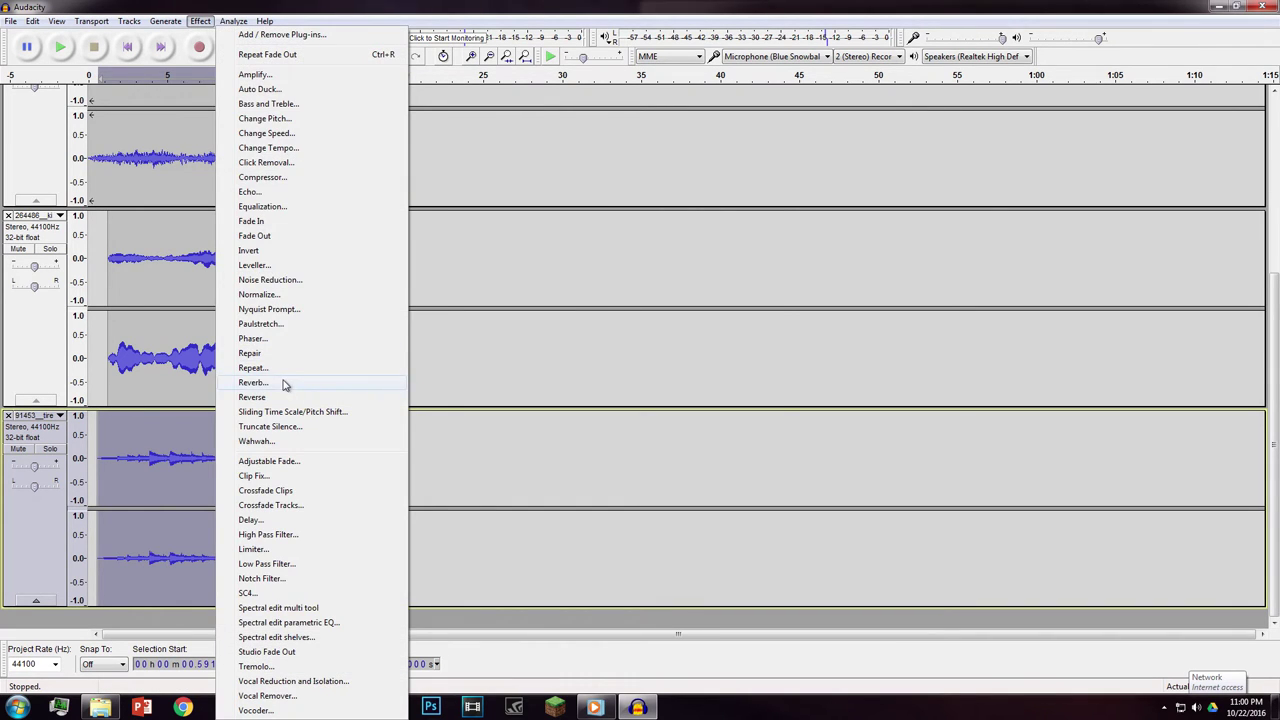
pyautogui.click(252, 382)
pyautogui.click(683, 465)
pyautogui.press('space')
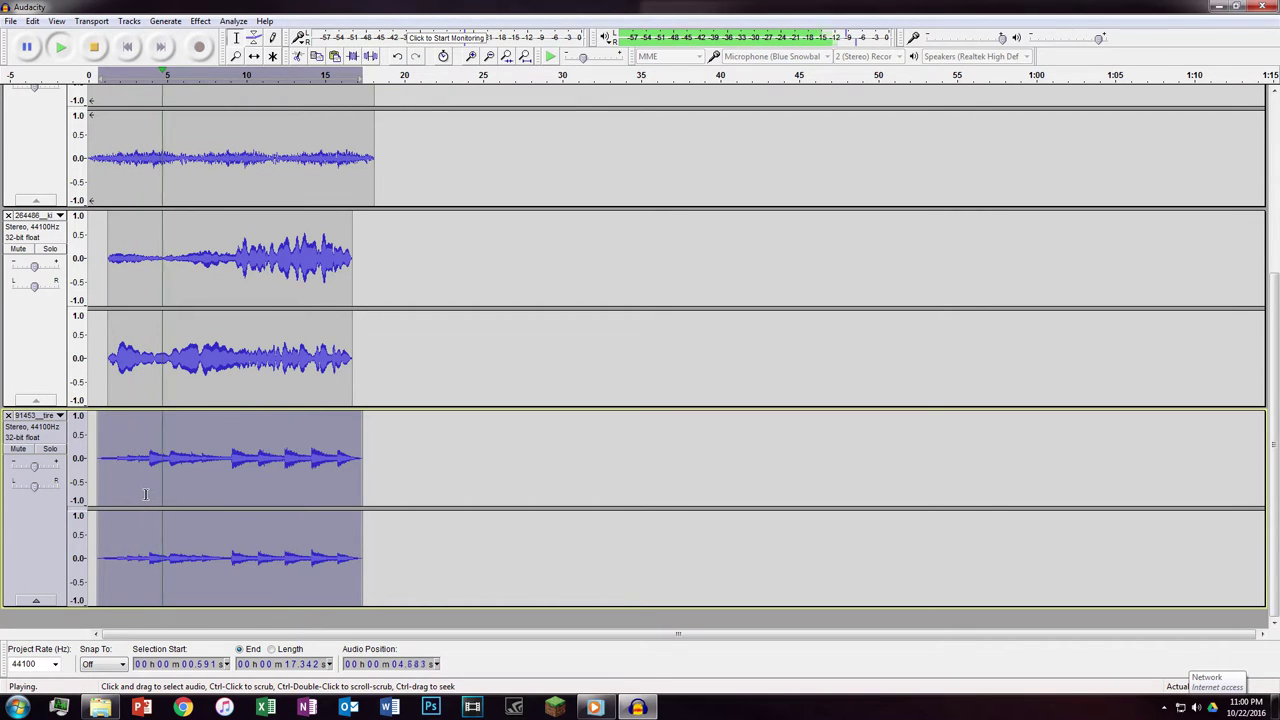
pyautogui.press('space')
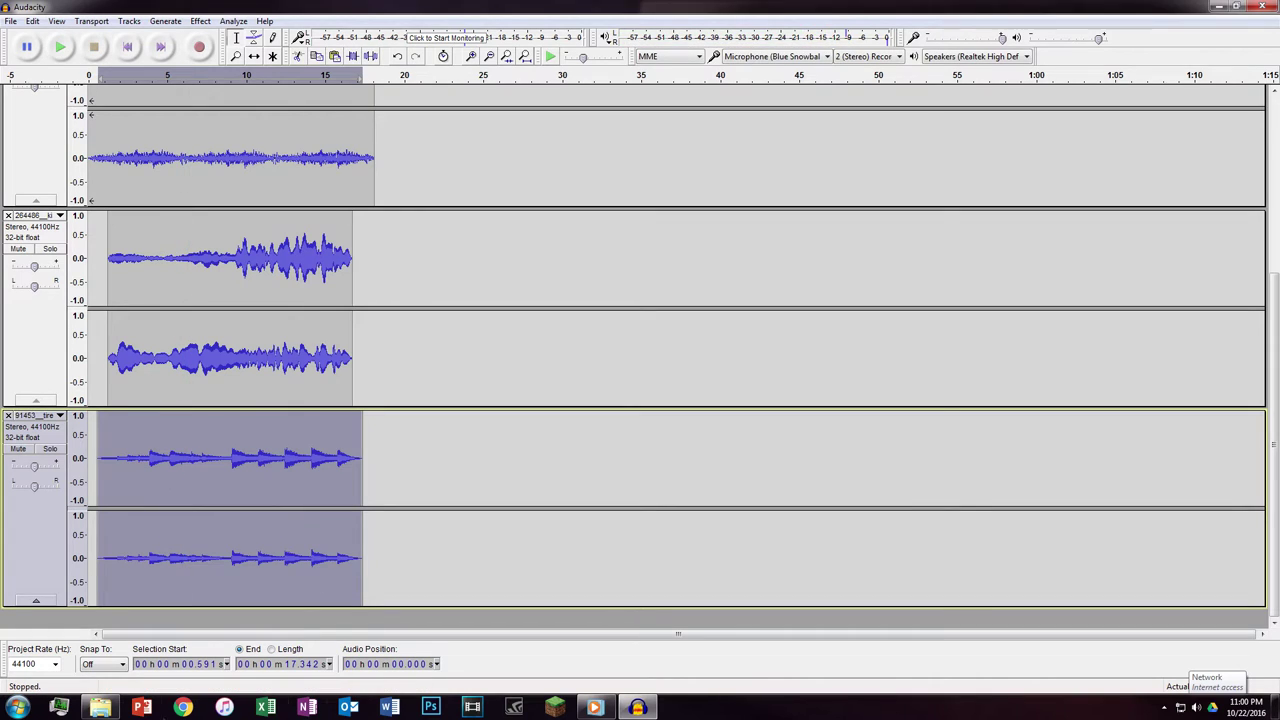
pyautogui.click(100, 708)
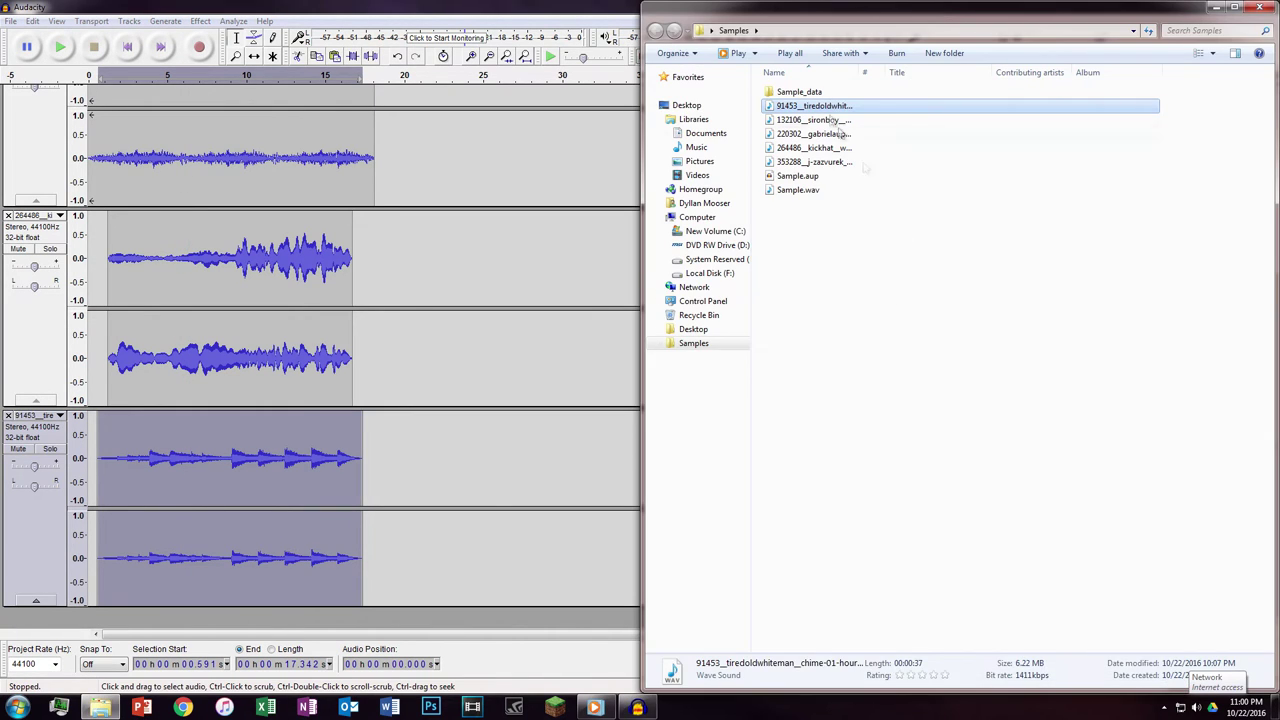
pyautogui.click(840, 148)
# Import the screaming woman MP3 sample as a new mono track and play it.
pyautogui.click(849, 136)
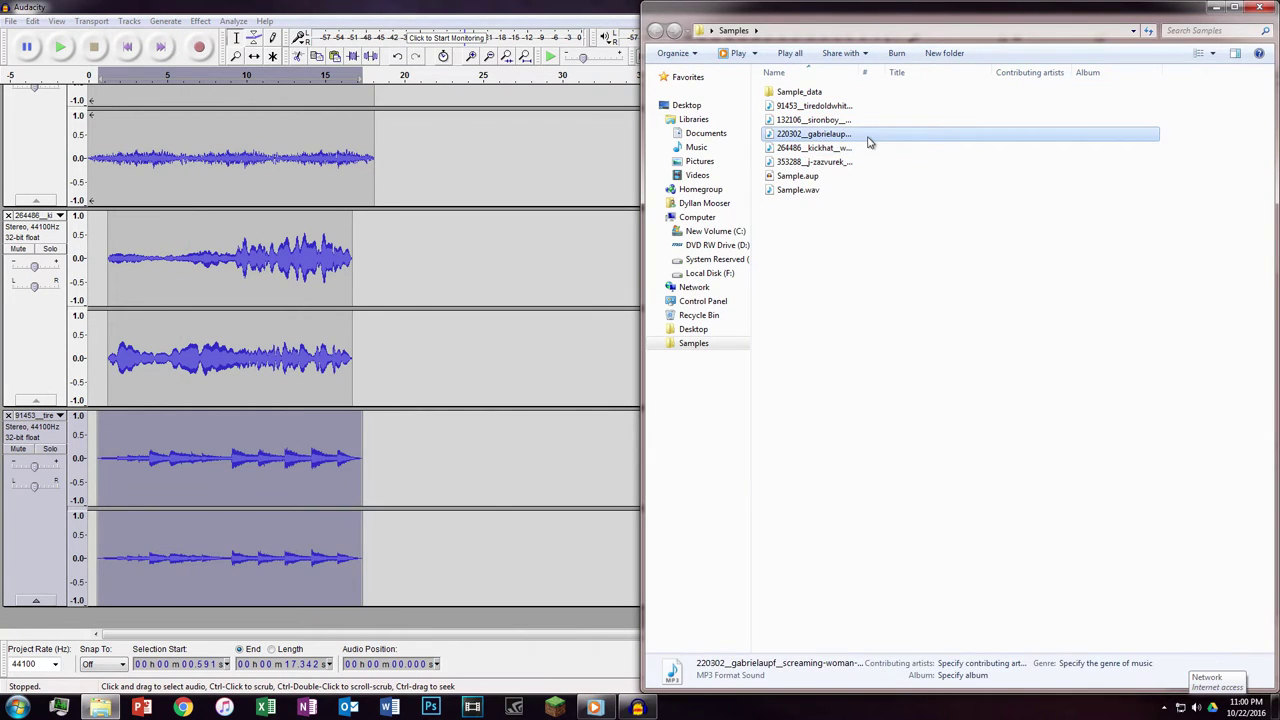
pyautogui.moveTo(858, 134); pyautogui.dragTo(435, 602)
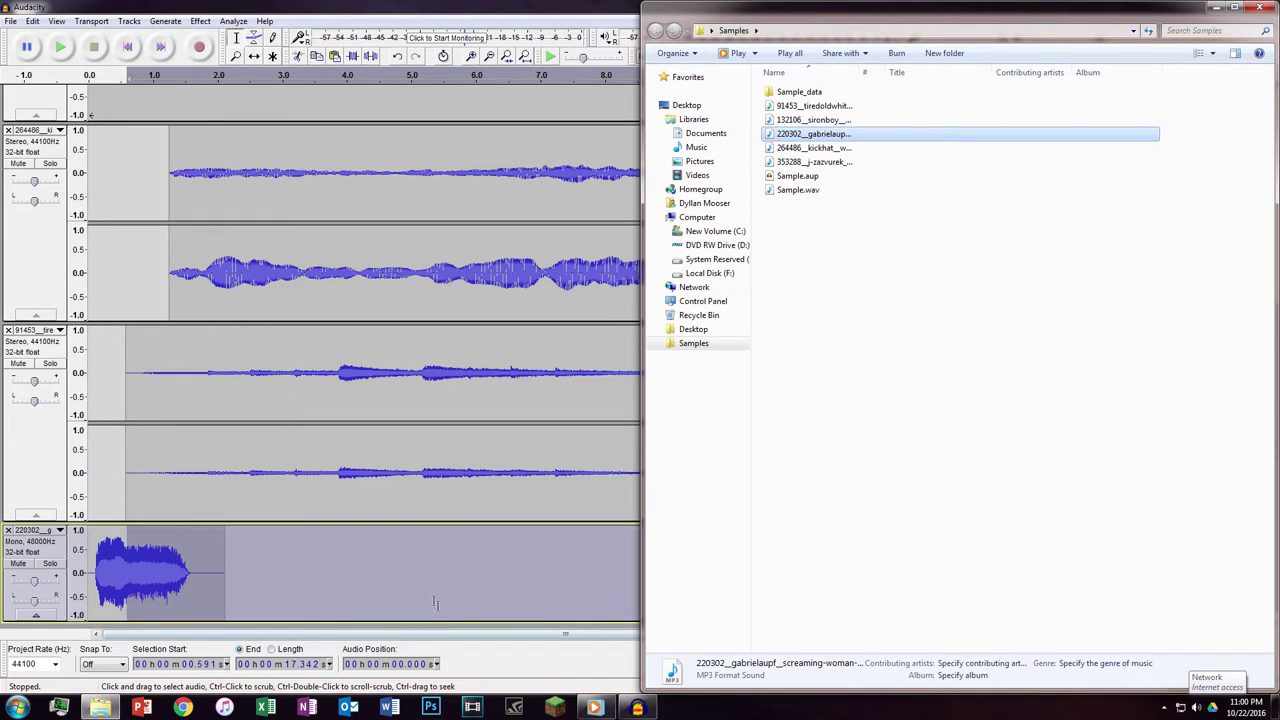
pyautogui.click(155, 590)
pyautogui.click(98, 577)
pyautogui.press('space')
# Lower the whole scream clip with Amplify, redoing it as a smaller 3.5 dB reduction.
pyautogui.doubleClick(126, 569)
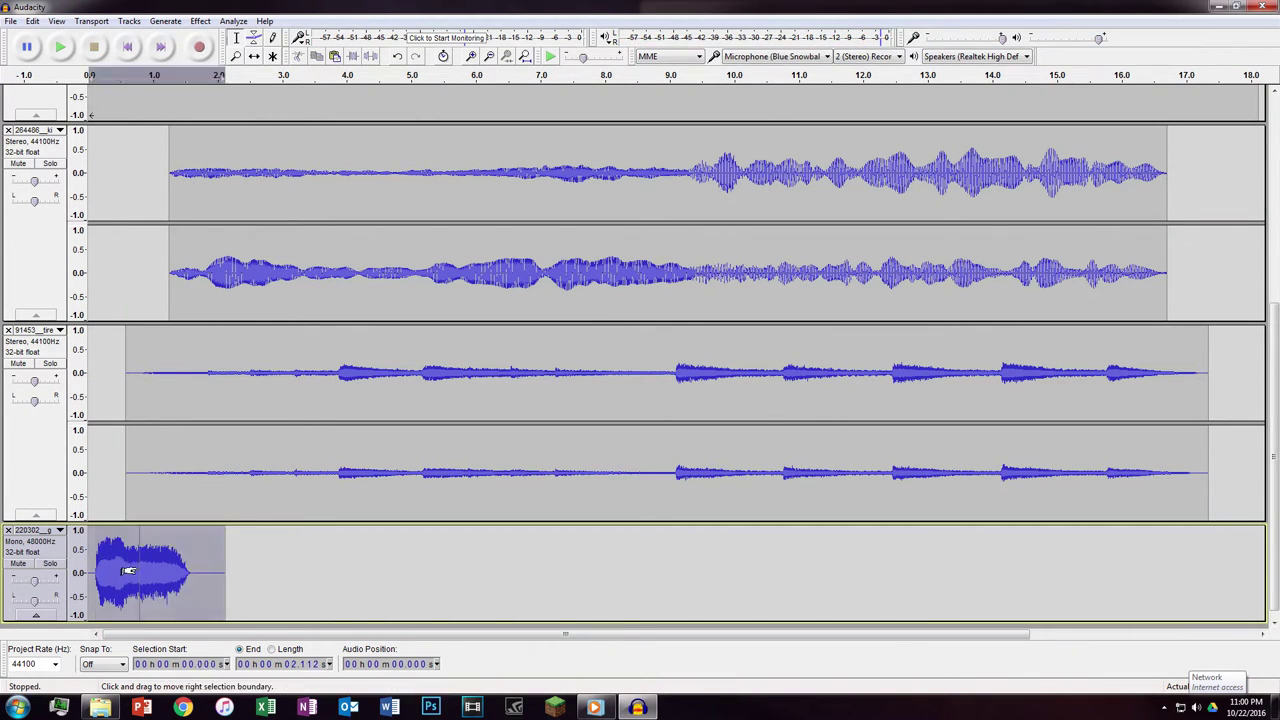
pyautogui.click(200, 21)
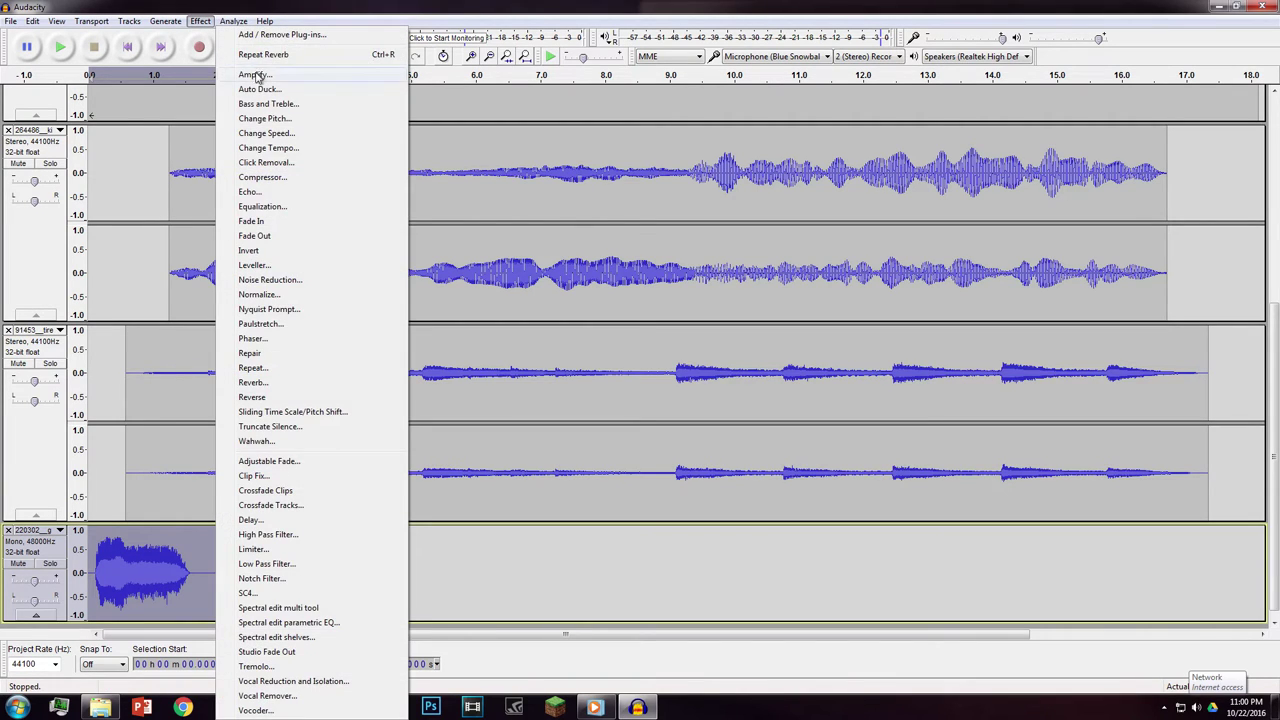
pyautogui.click(252, 75)
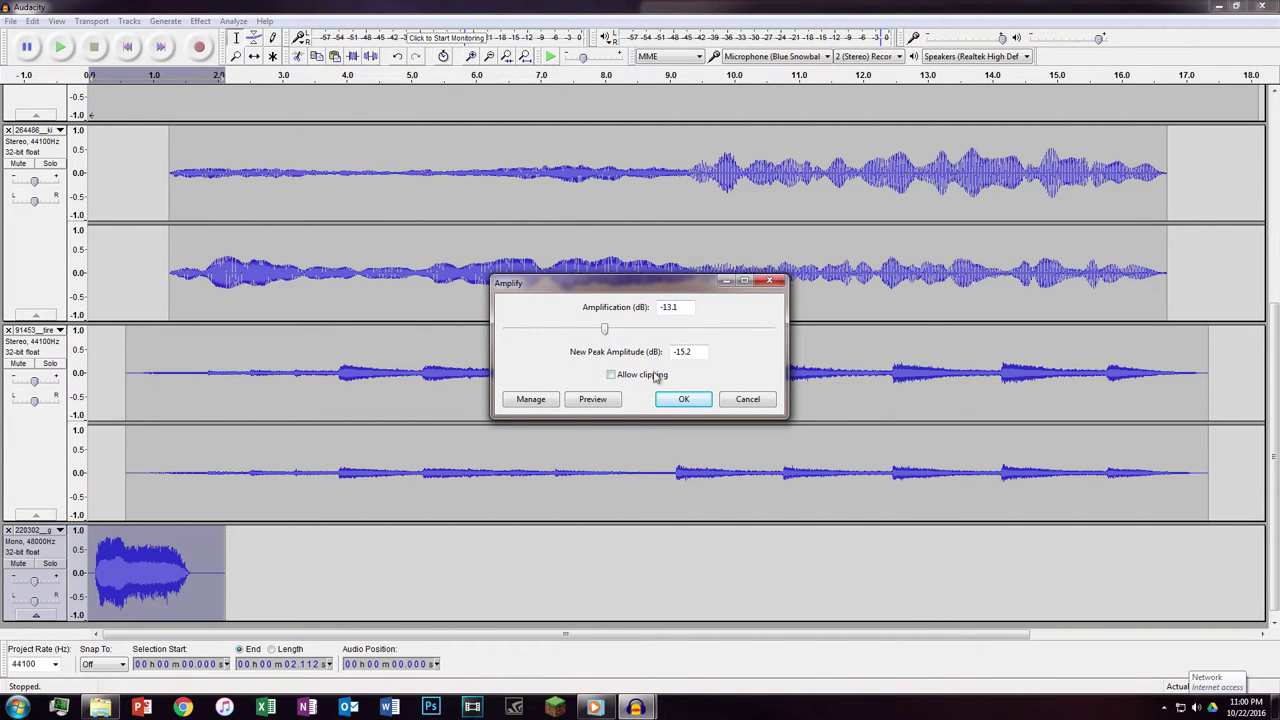
pyautogui.click(686, 401)
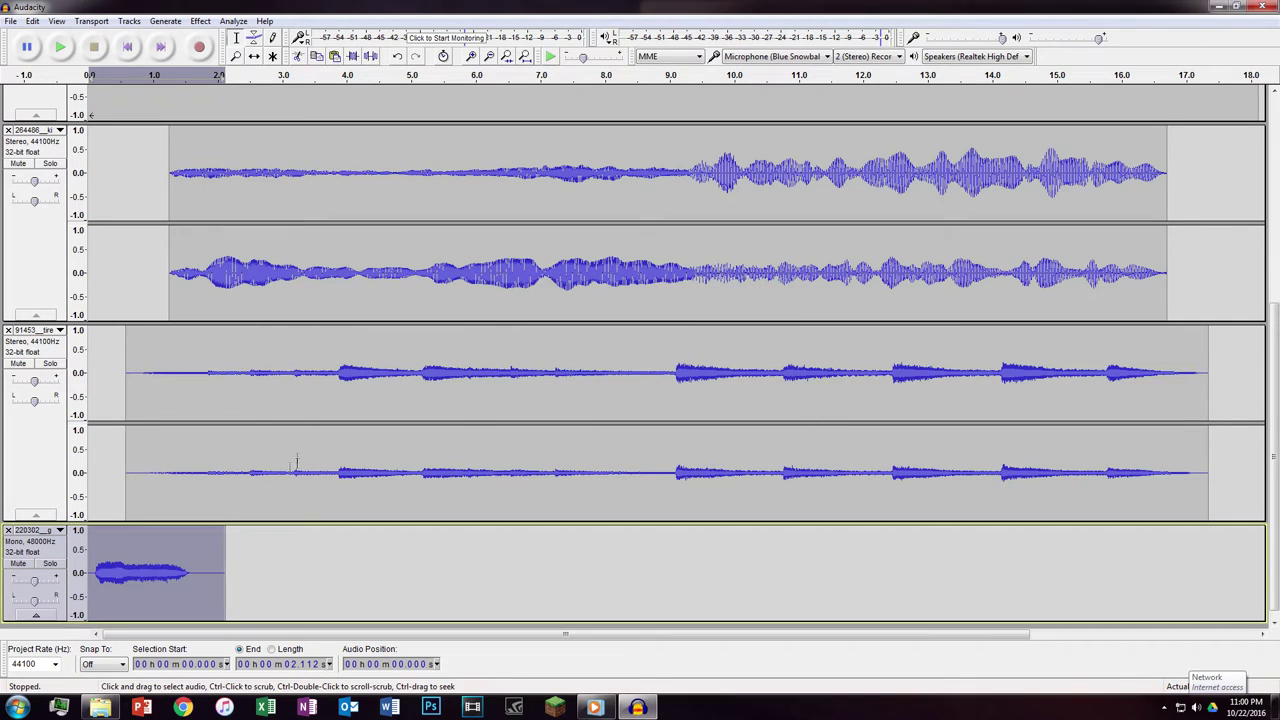
pyautogui.press('space')
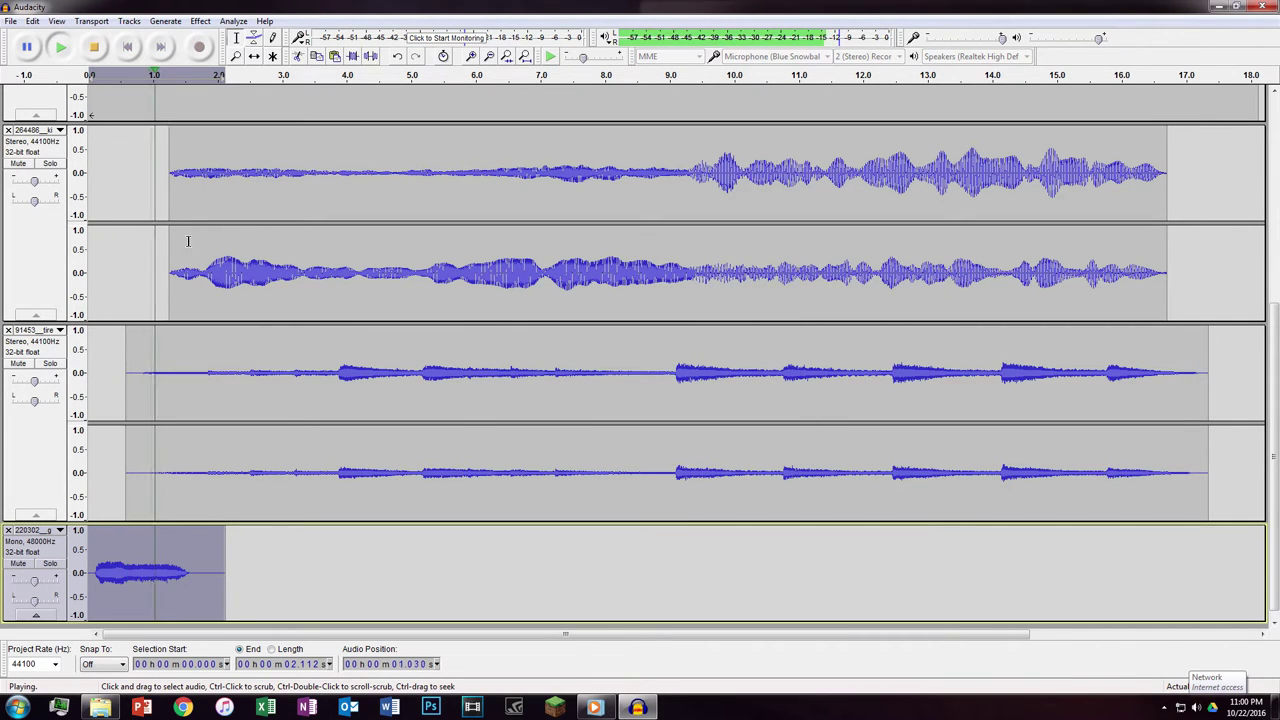
pyautogui.press('space')
pyautogui.hotkey('ctrl', 'z')
pyautogui.click(200, 21)
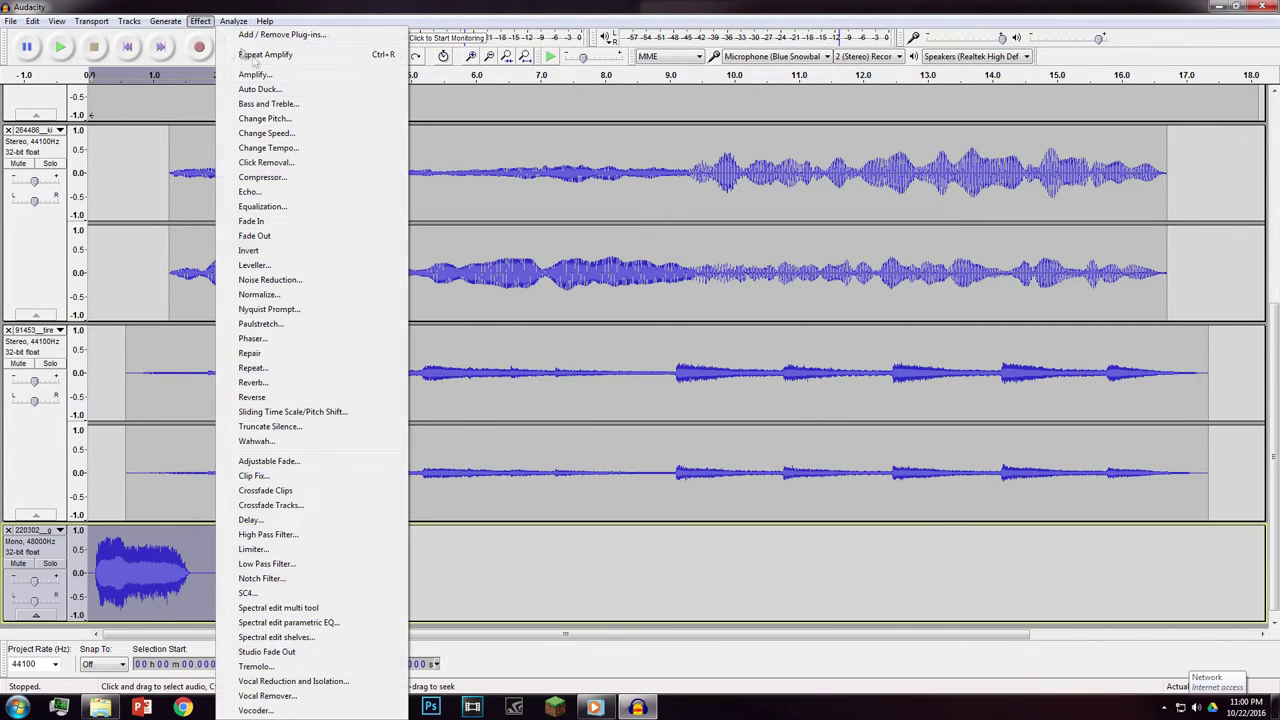
pyautogui.click(258, 75)
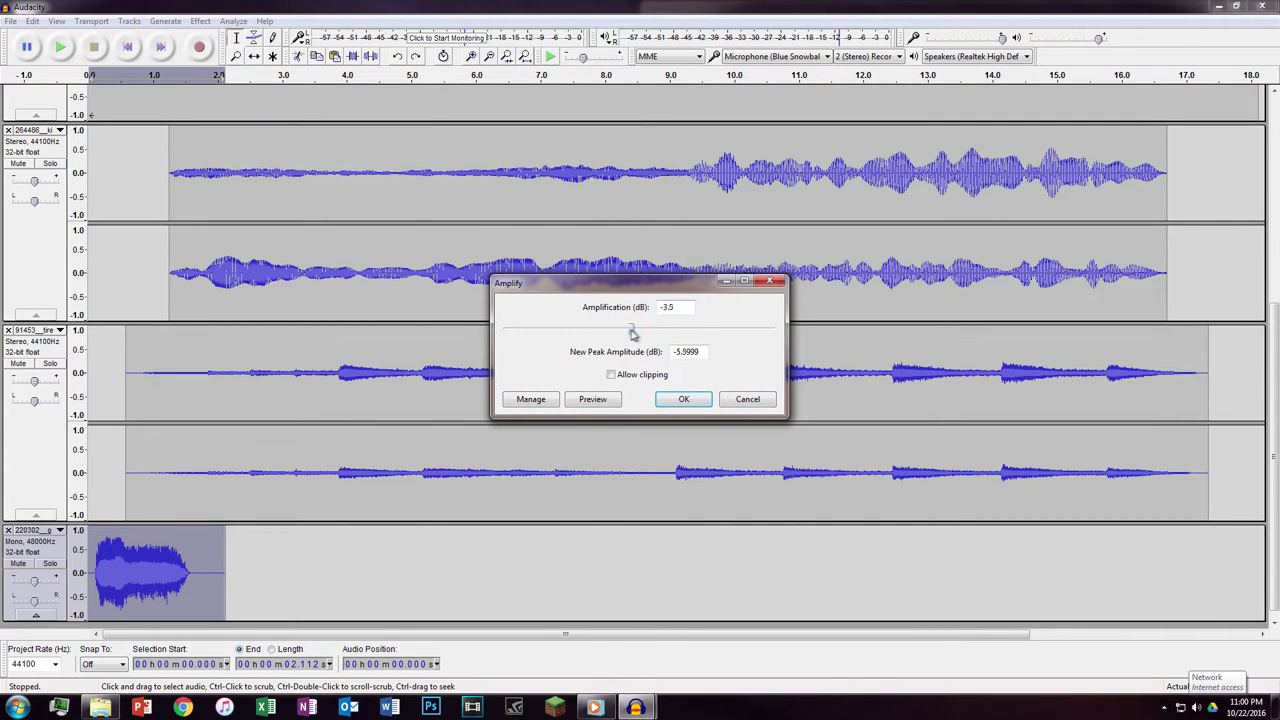
pyautogui.click(684, 399)
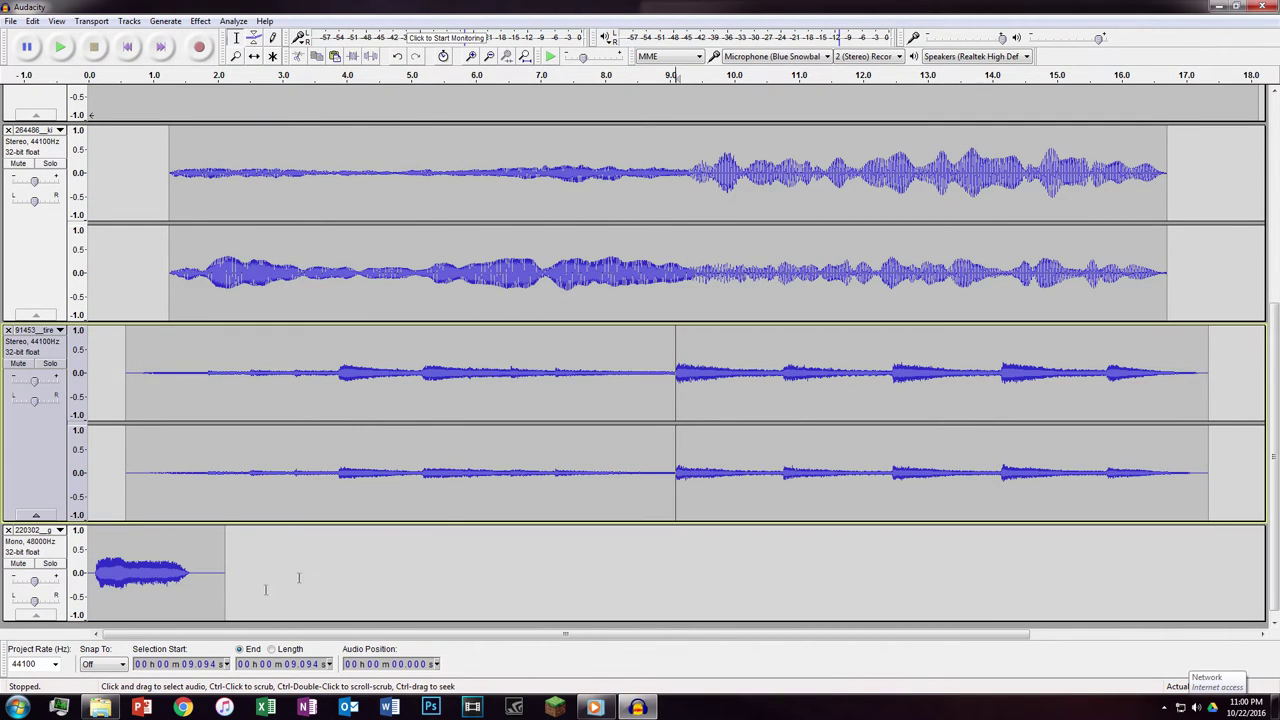
pyautogui.click(96, 590)
pyautogui.press('space')
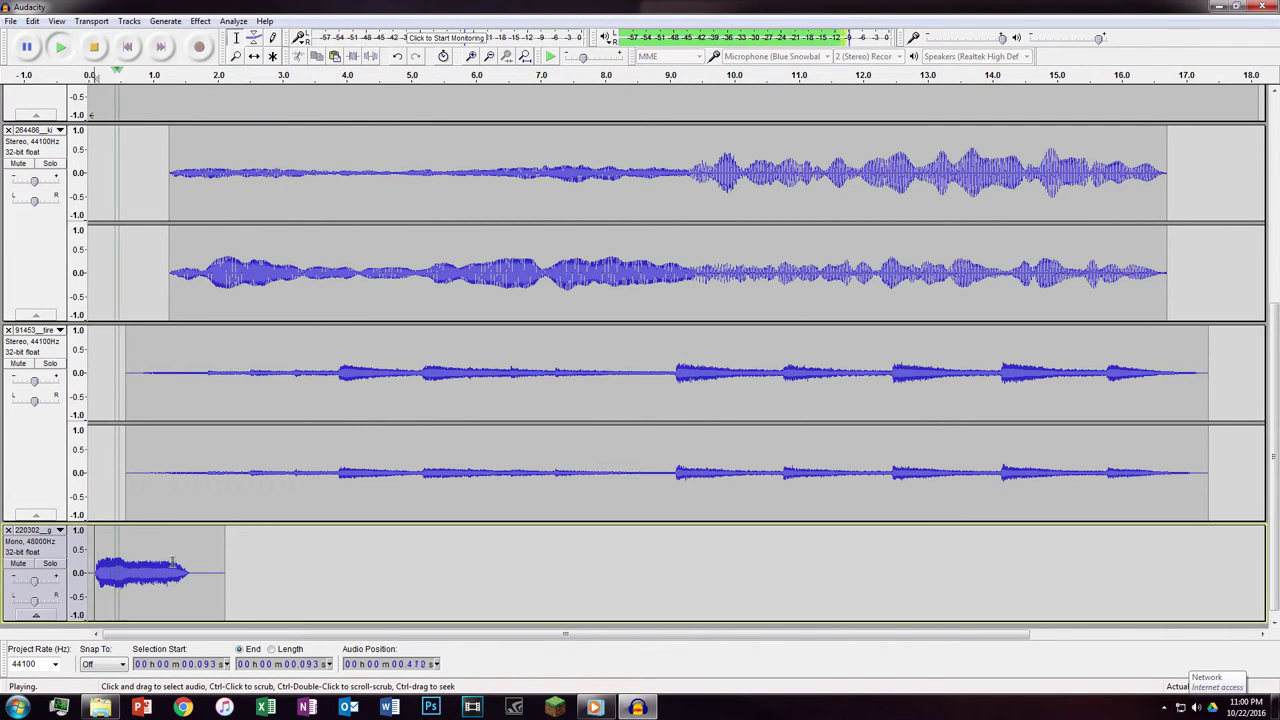
pyautogui.press('space')
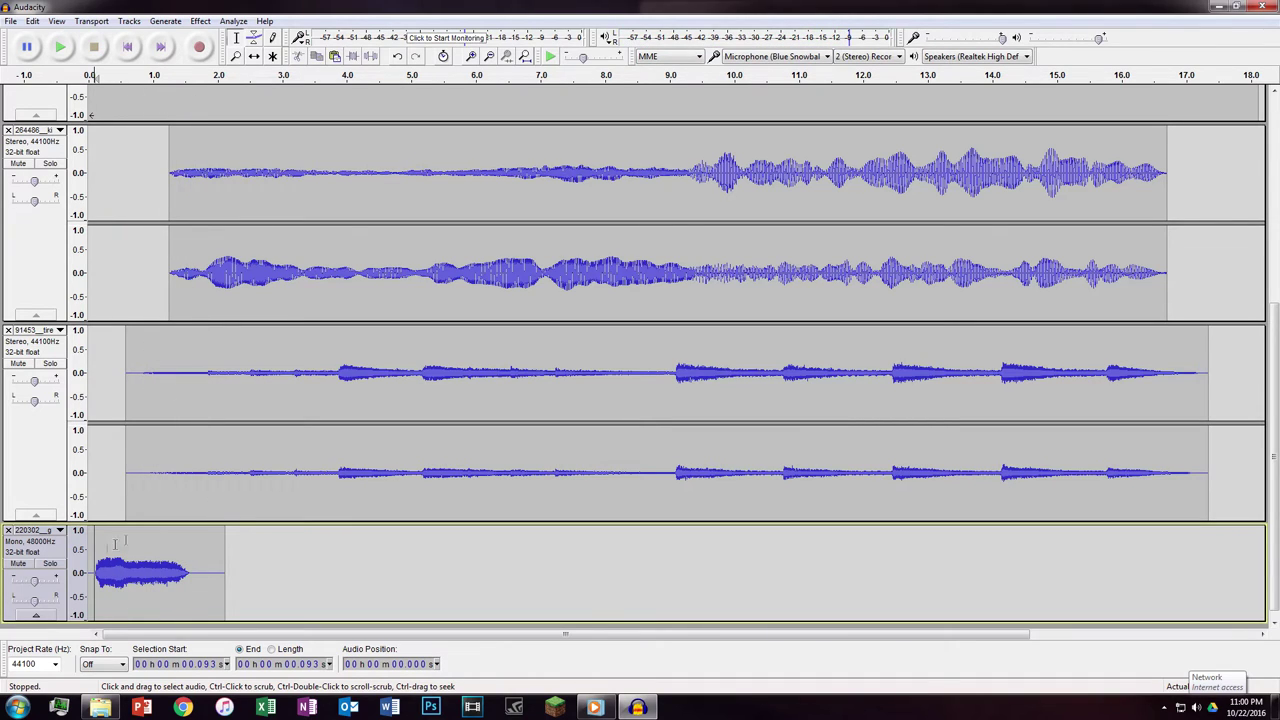
# Delete the mono clip's tail after 1.69 s and select the trimmed clip.
pyautogui.moveTo(197, 575); pyautogui.dragTo(258, 576)
pyautogui.press('Delete')
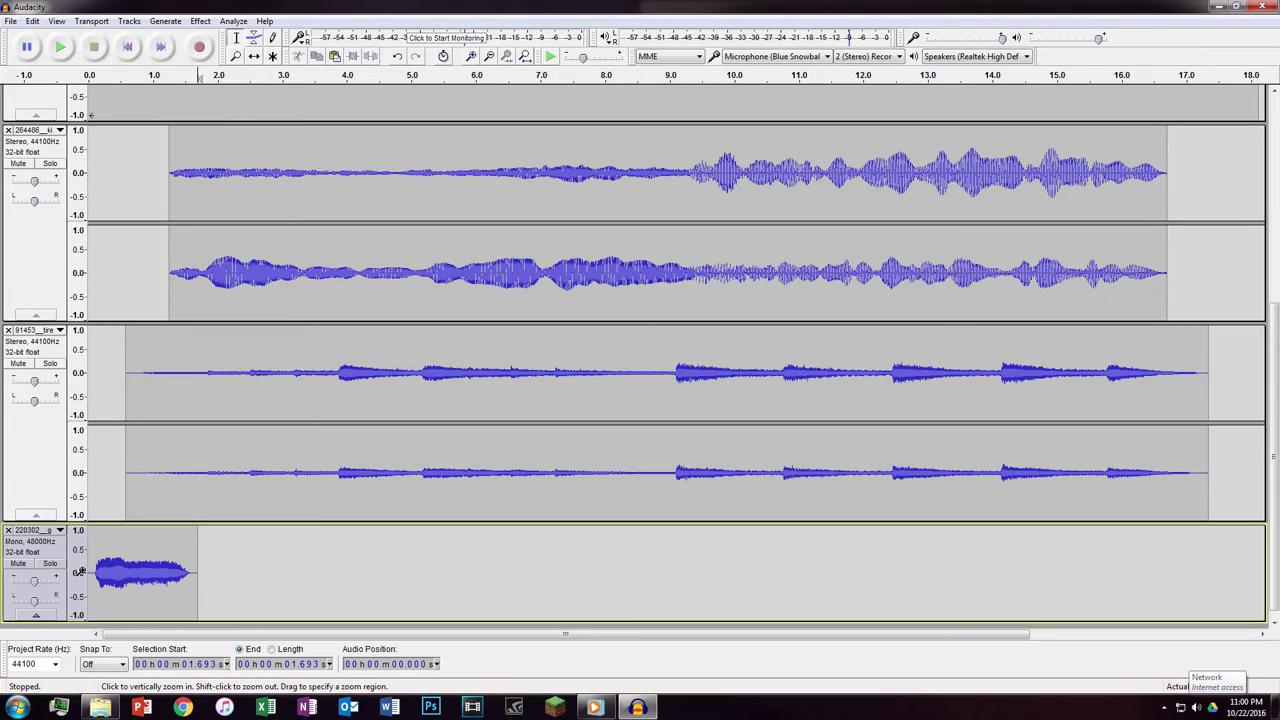
pyautogui.doubleClick(126, 573)
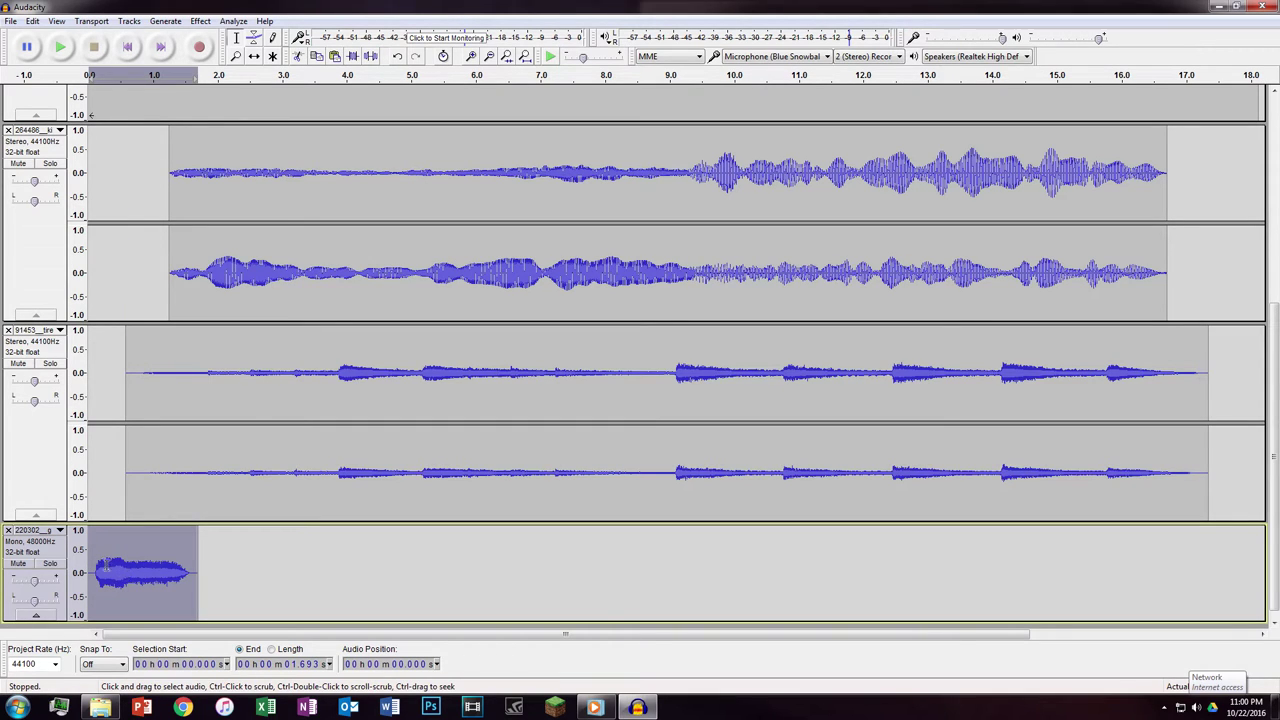
# Move the short mono clip with Time Shift so it starts near 7.3 s.
pyautogui.click(254, 56)
pyautogui.moveTo(135, 566); pyautogui.dragTo(744, 567)
pyautogui.click(236, 37)
pyautogui.click(310, 172)
# Scroll and pan along the timeline to review the tracks' endings.
pyautogui.scroll(5, 485, 373)
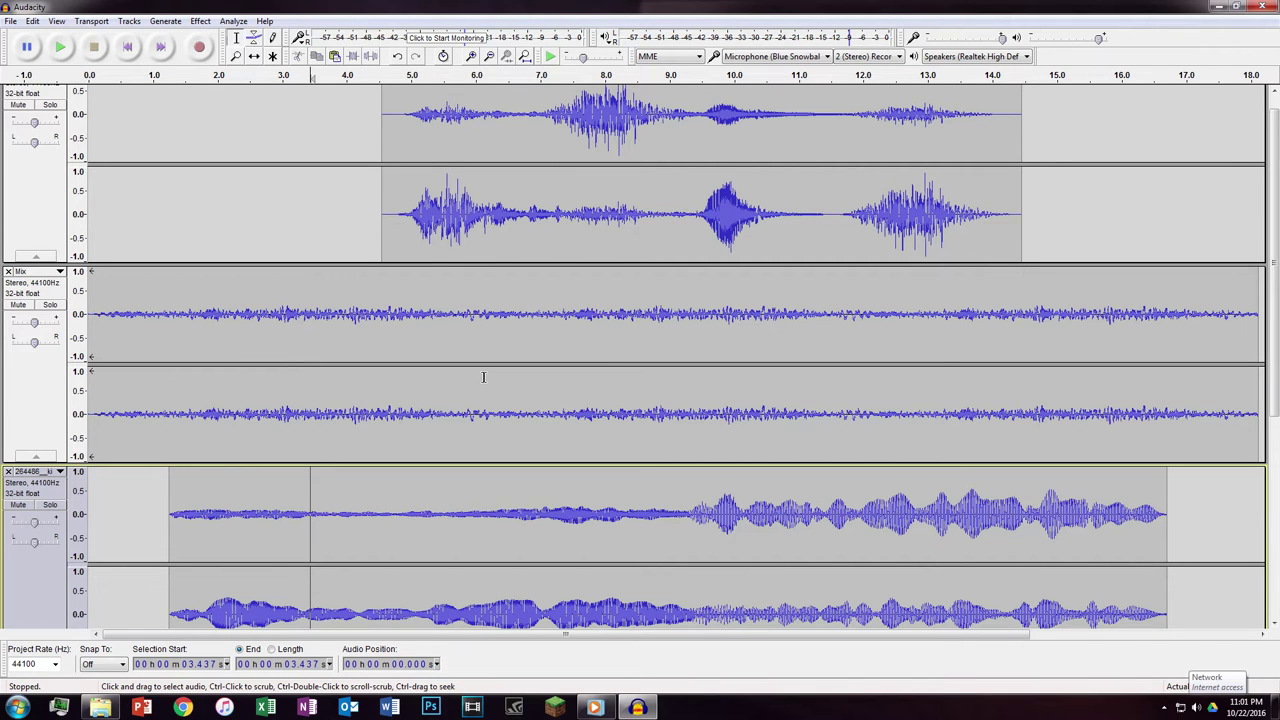
pyautogui.scroll(-3, 479, 377)
pyautogui.scroll(3, 470, 395)
pyautogui.scroll(-1, 466, 410)
pyautogui.scroll(-4, 466, 410)
pyautogui.scroll(3, 466, 408)
pyautogui.scroll(-5, 705, 444)
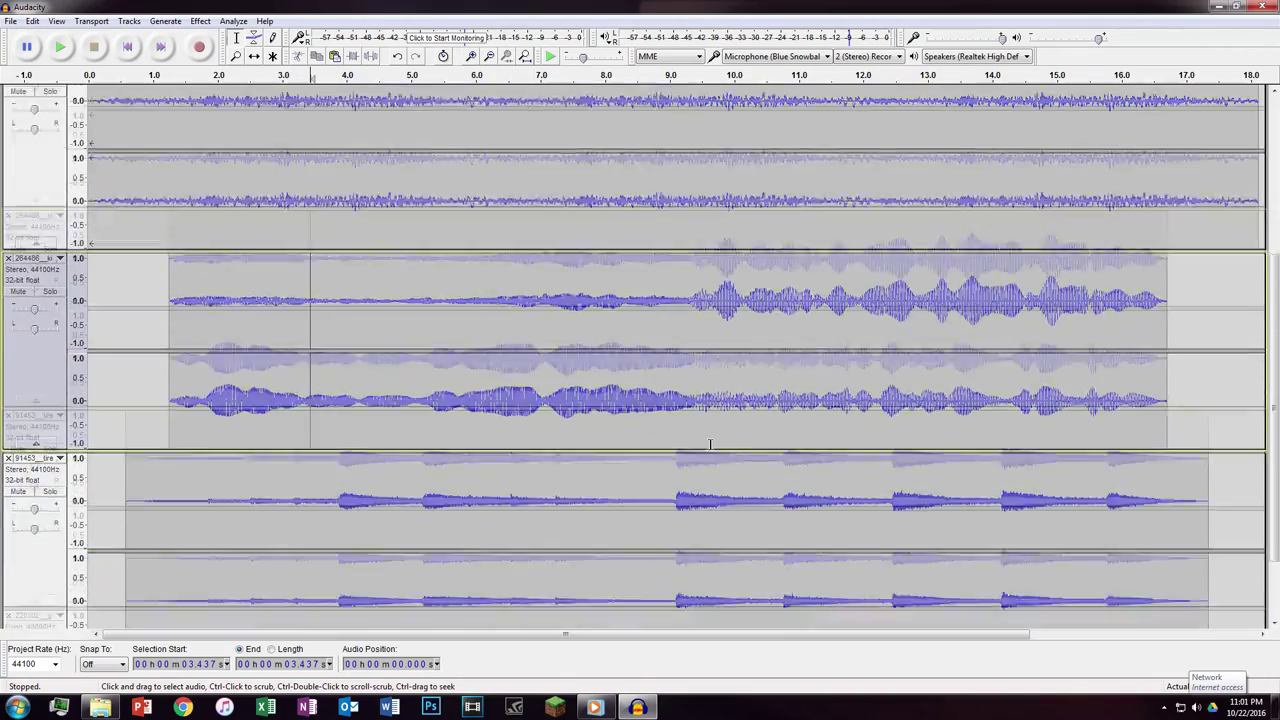
pyautogui.moveTo(645, 634); pyautogui.dragTo(859, 634)
pyautogui.scroll(3, 865, 515)
pyautogui.scroll(-3, 865, 515)
pyautogui.scroll(3, 877, 470)
pyautogui.scroll(-1, 875, 467)
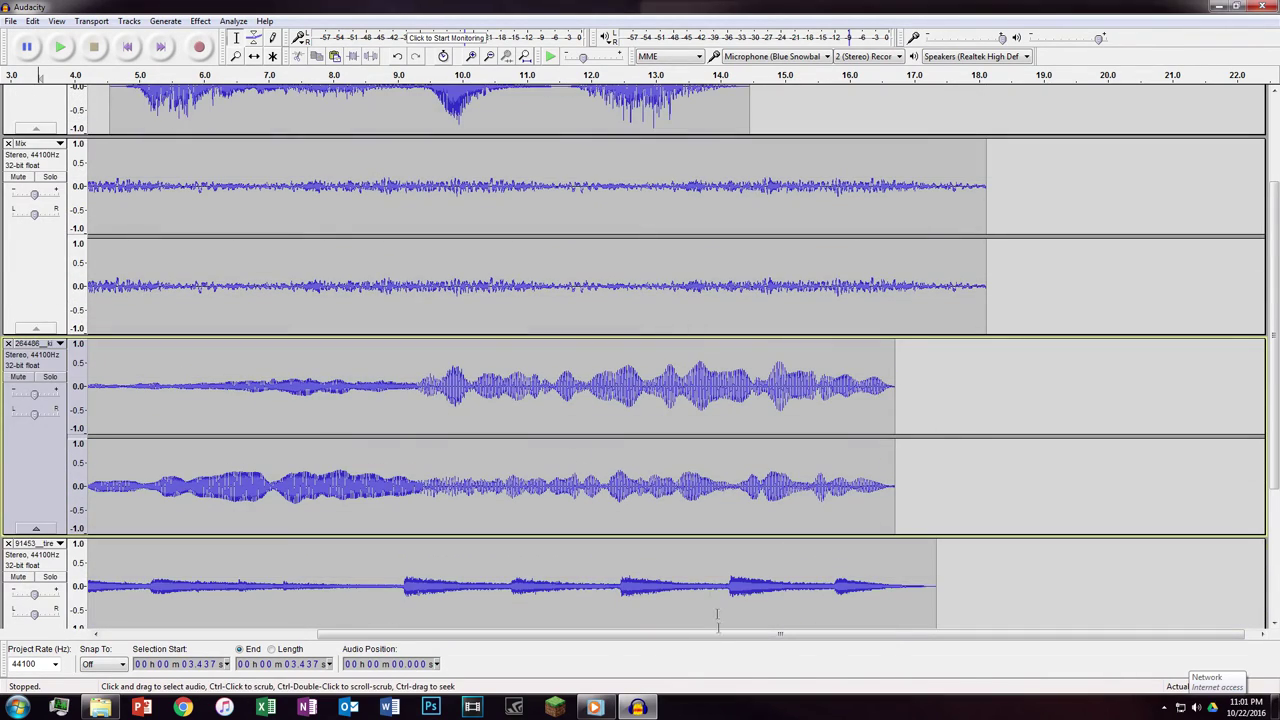
pyautogui.moveTo(688, 638); pyautogui.dragTo(914, 603)
# Place the cursor near 17.4 s, inspect the Mix track's end, and return to the start.
pyautogui.click(888, 530)
pyautogui.scroll(3, 868, 530)
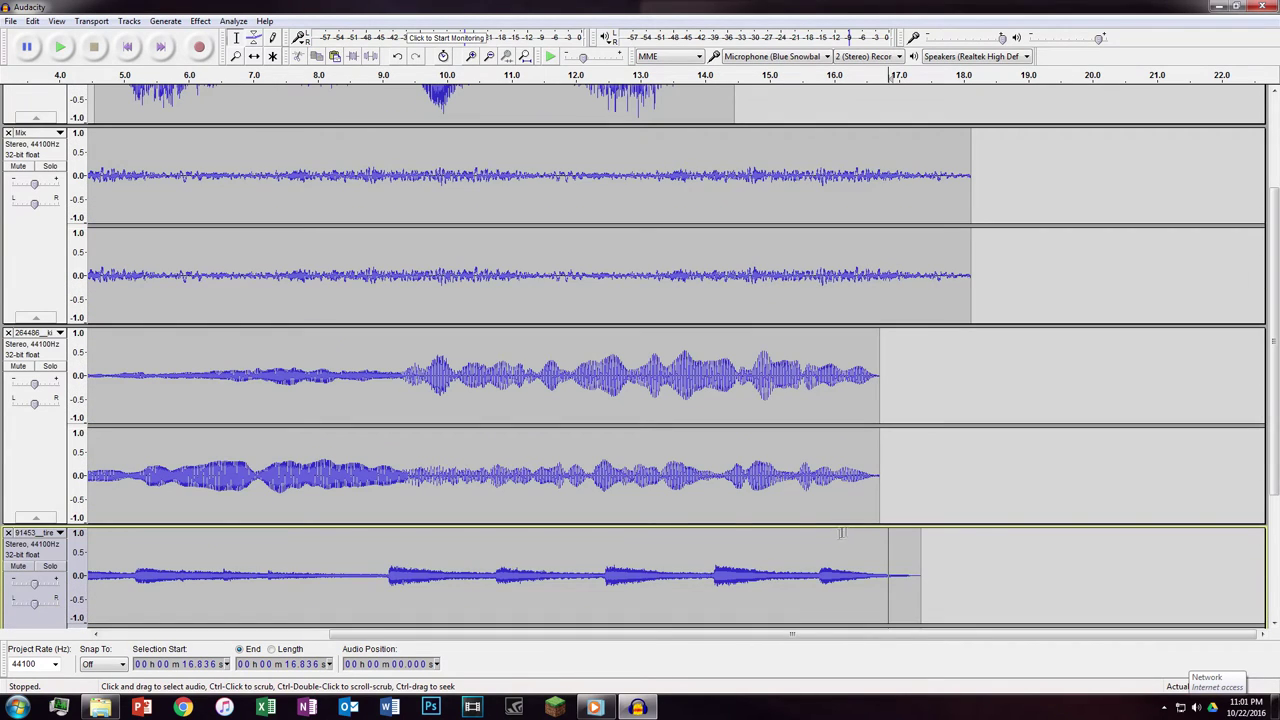
pyautogui.moveTo(822, 578); pyautogui.dragTo(925, 565)
pyautogui.scroll(-3, 925, 565)
pyautogui.click(927, 570)
pyautogui.scroll(6, 915, 560)
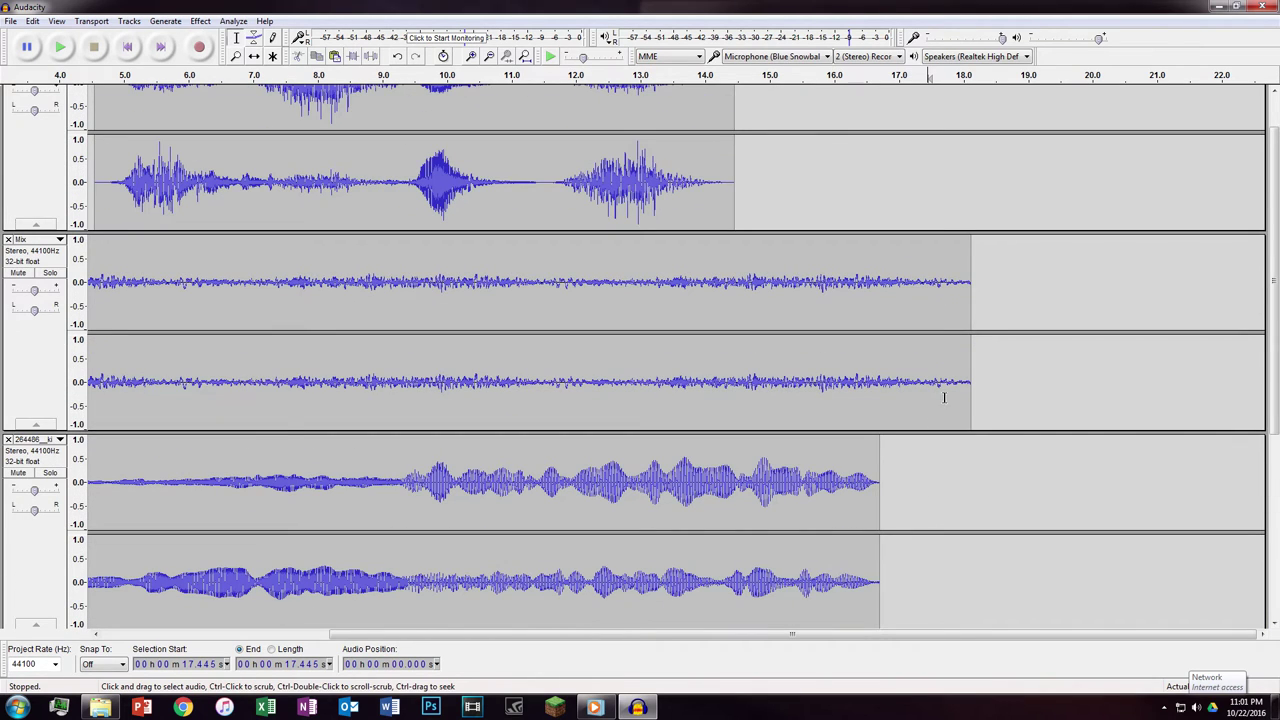
pyautogui.click(945, 378)
pyautogui.scroll(-8, 838, 375)
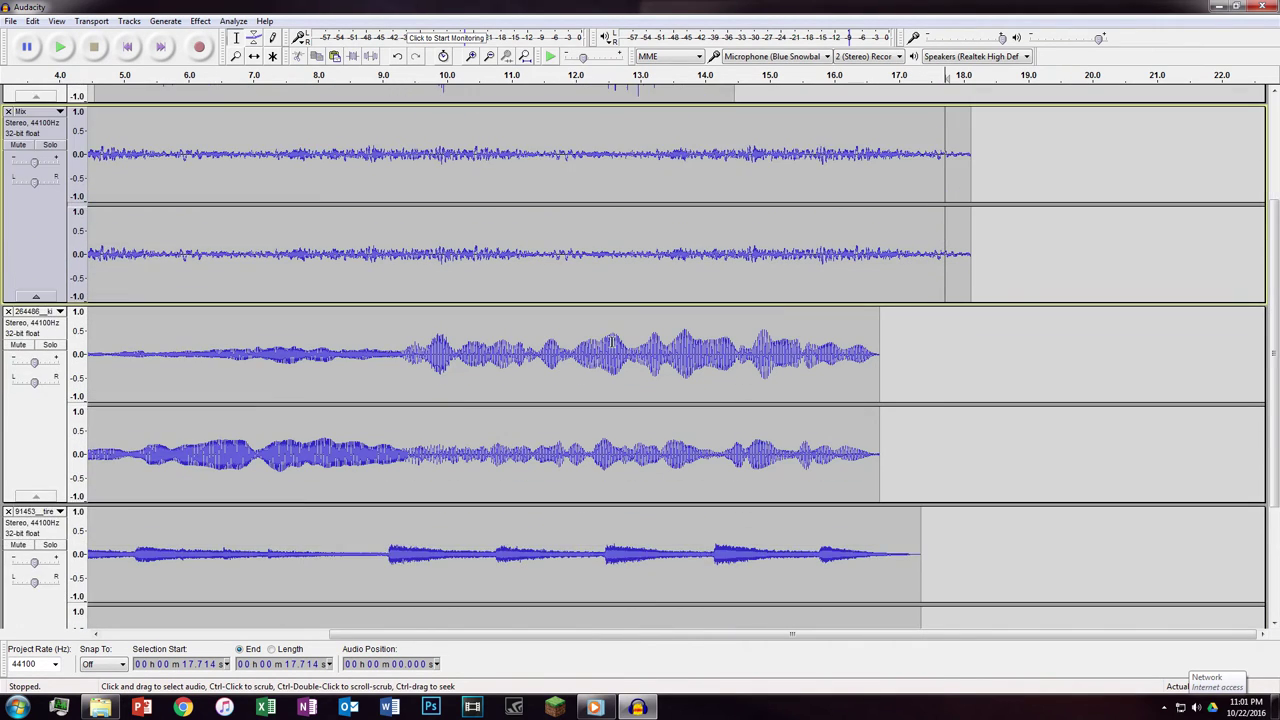
pyautogui.scroll(10, 641, 600)
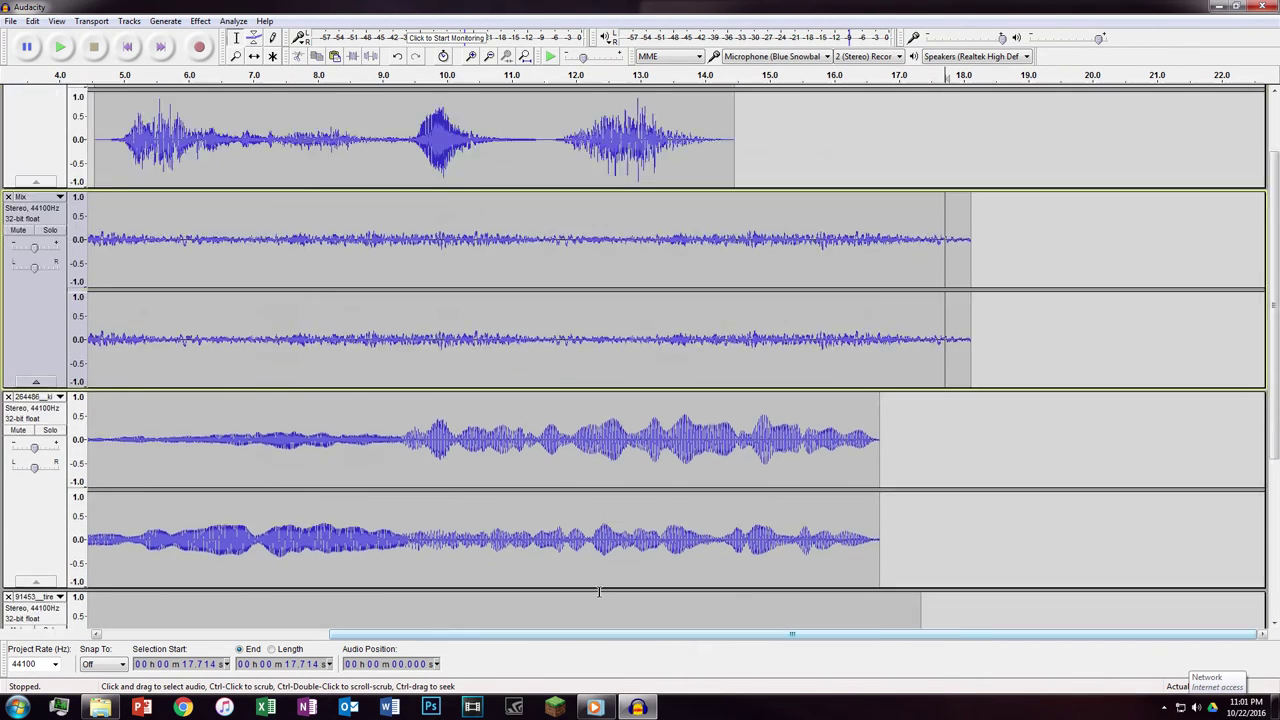
pyautogui.hscroll(-5, 293, 565)
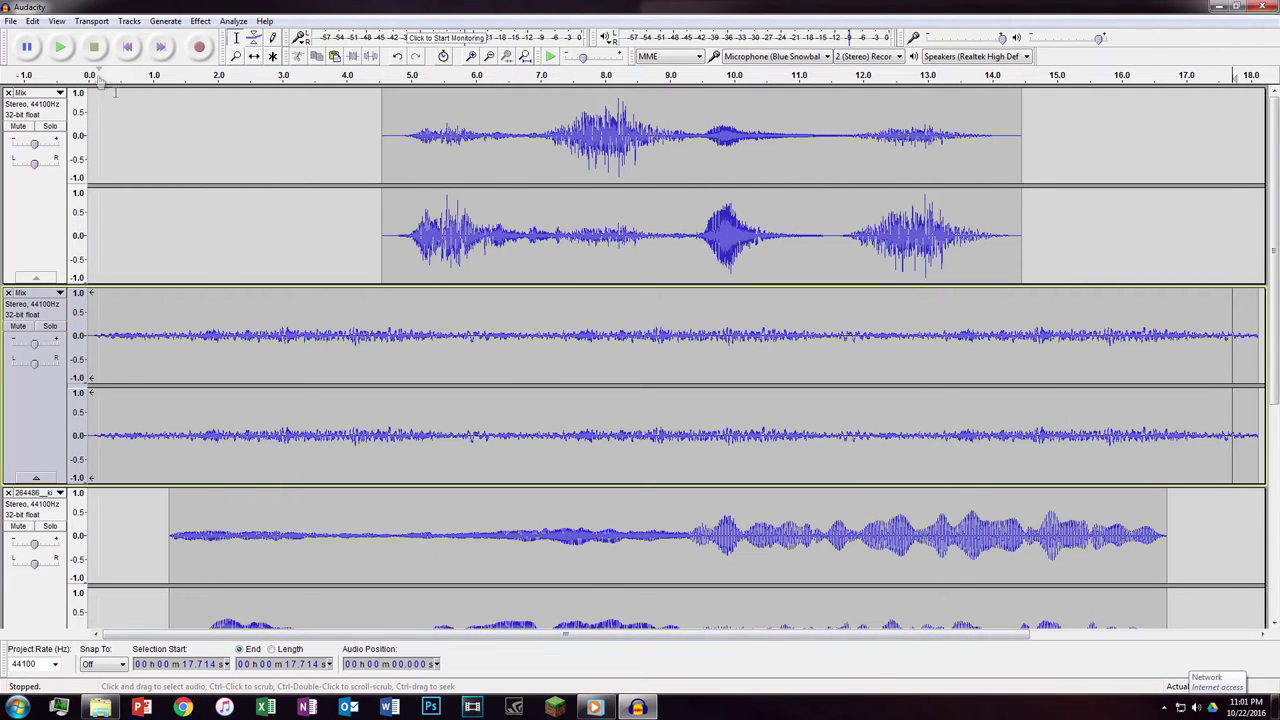
pyautogui.click(127, 47)
# Play the mix, then apply a fade to the Mix track's last half-second (17.4–18.0 s).
pyautogui.click(60, 50)
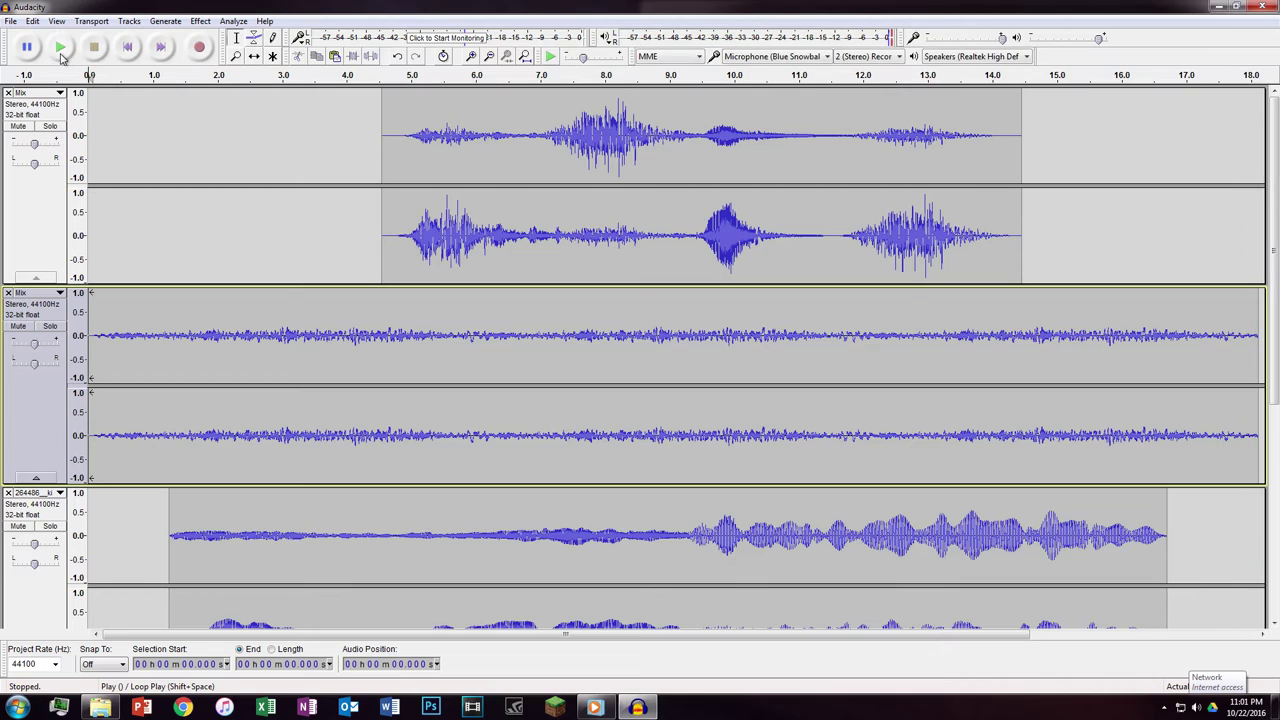
pyautogui.moveTo(1240, 433); pyautogui.dragTo(1255, 435)
pyautogui.click(1240, 433)
pyautogui.click(200, 21)
pyautogui.click(268, 222)
pyautogui.click(200, 21)
pyautogui.press('Escape')
# Replay the mix ending from 16.88 s on the Mix track.
pyautogui.click(1180, 435)
pyautogui.press('space')
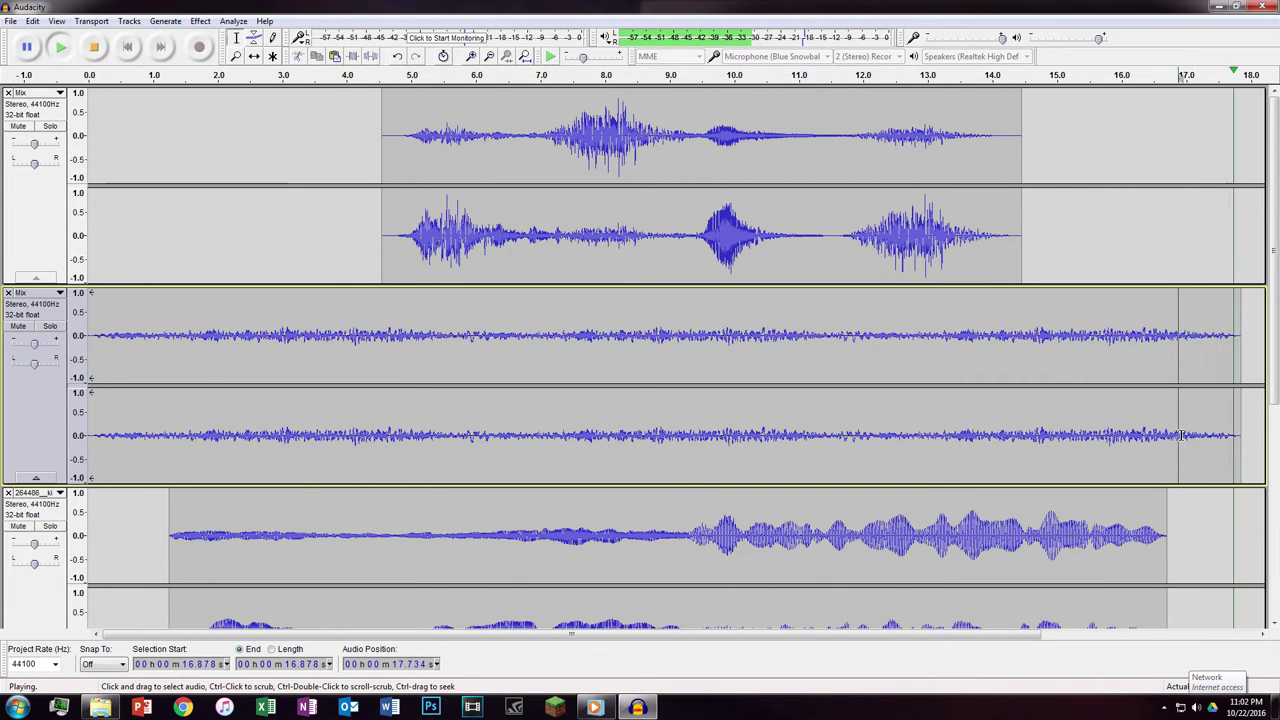
pyautogui.scroll(-3, 1119, 433)
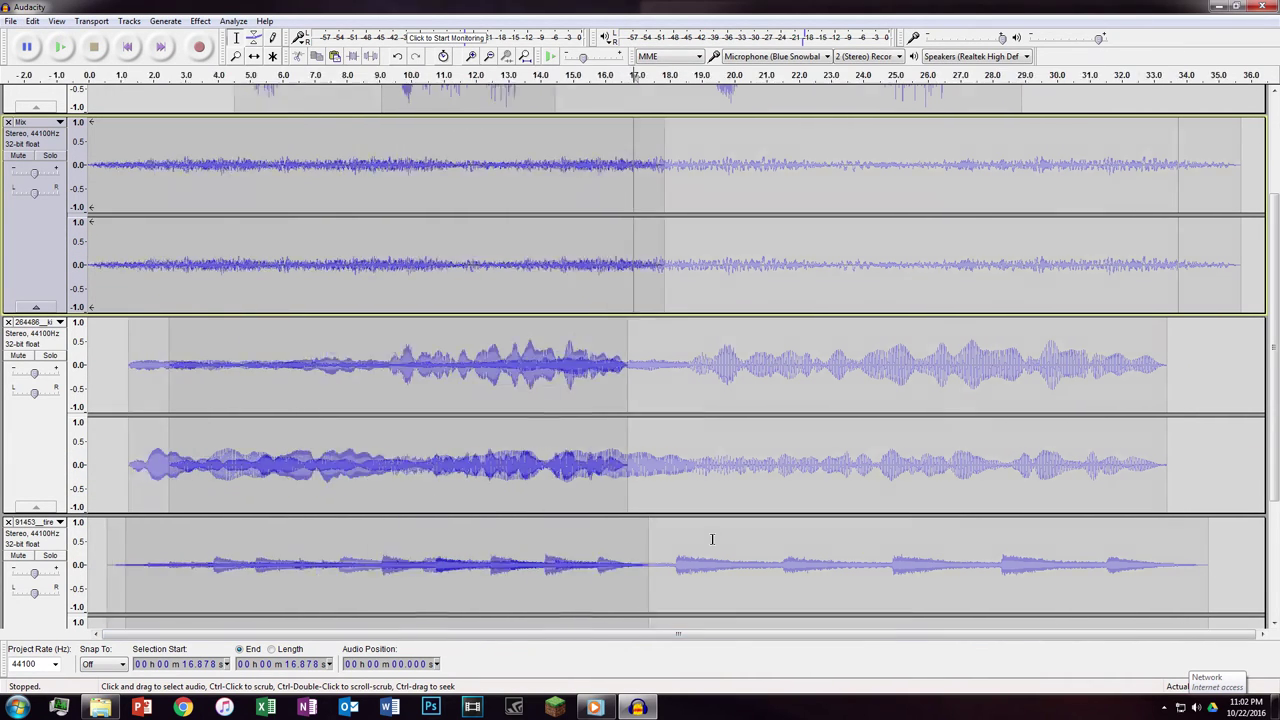
pyautogui.hscroll(5, 711, 537)
pyautogui.scroll(-4, 371, 403)
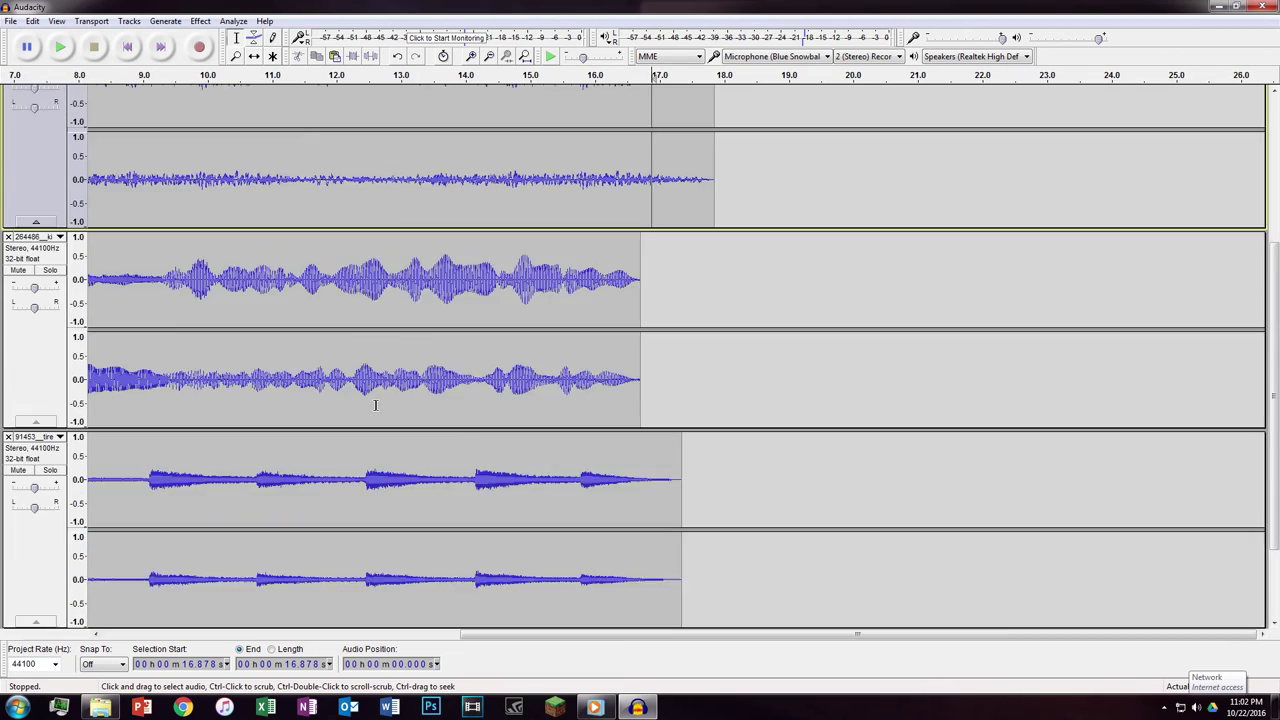
pyautogui.scroll(7, 363, 437)
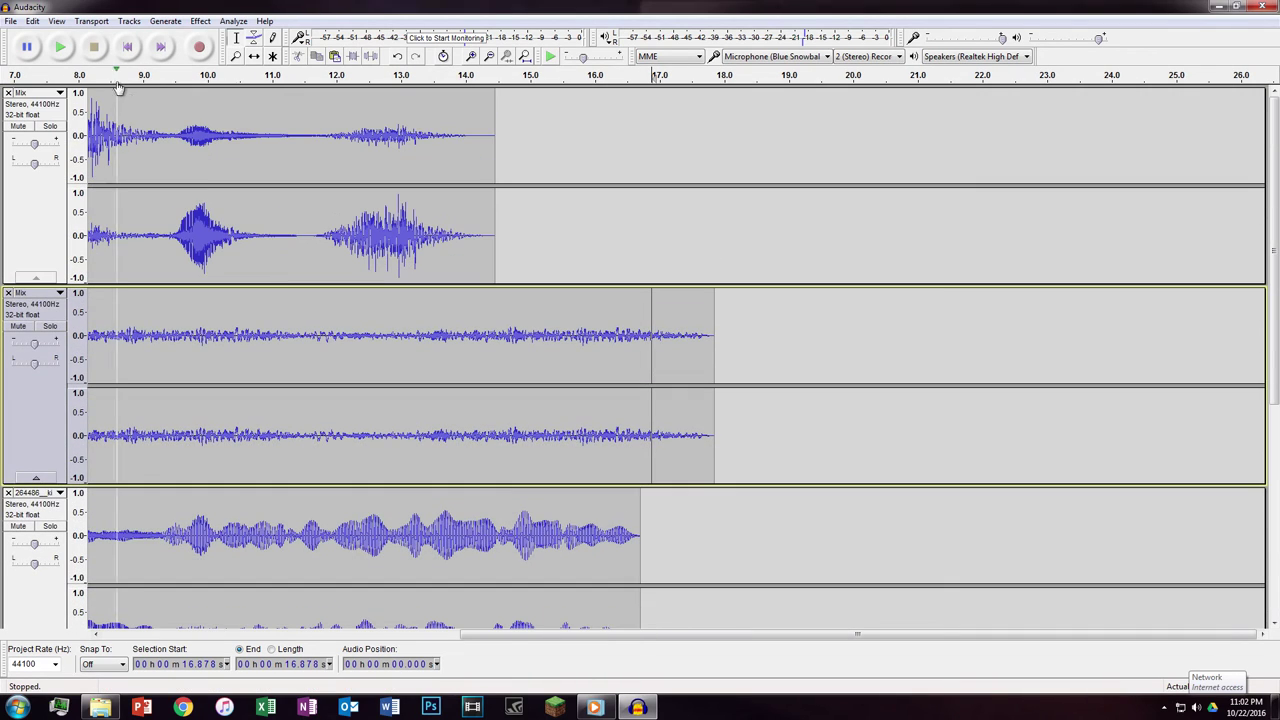
# Save the multitrack project as 'SDomthing' with Save Project As.
pyautogui.click(10, 21)
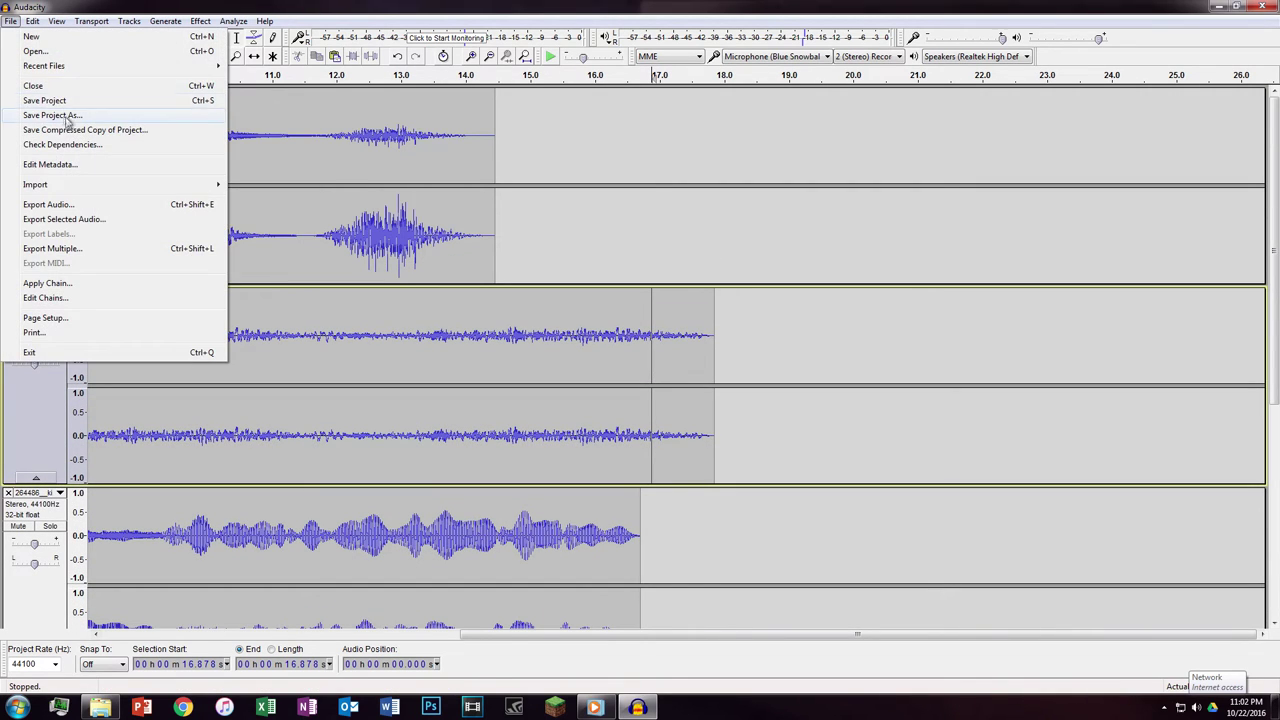
pyautogui.click(60, 115)
pyautogui.click(660, 384)
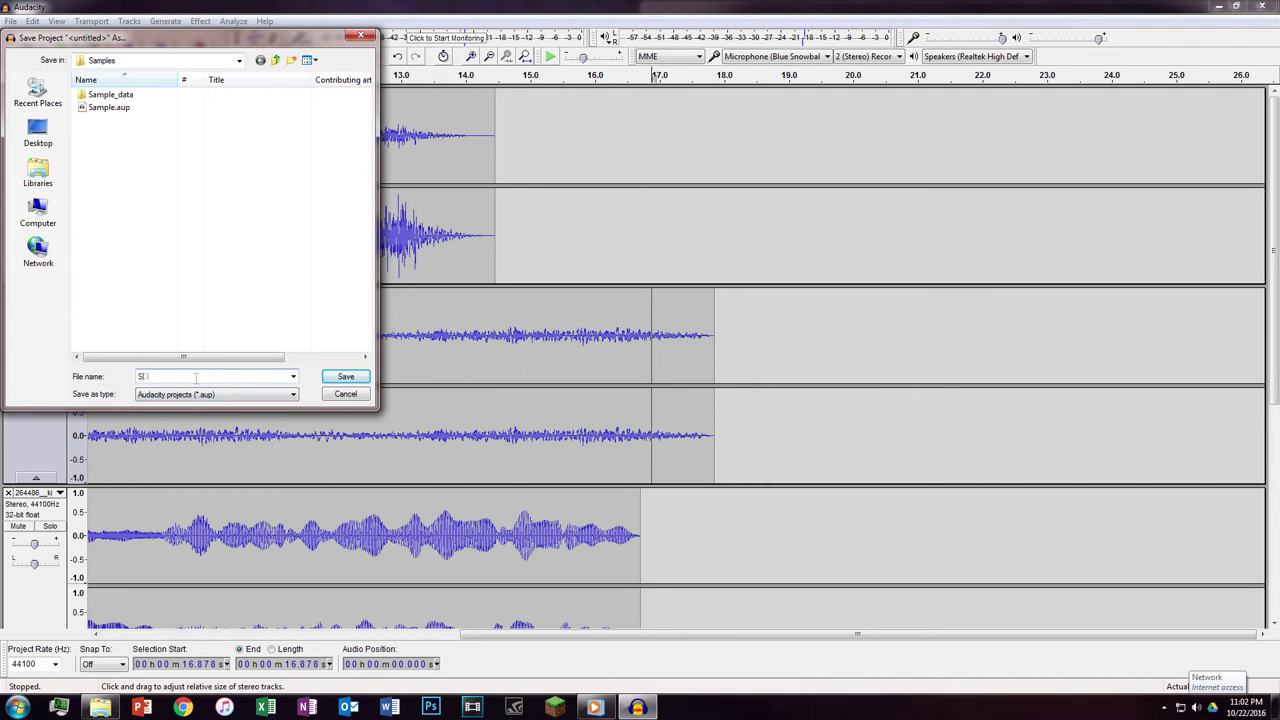
pyautogui.write('SDomthing')
pyautogui.press('Return')
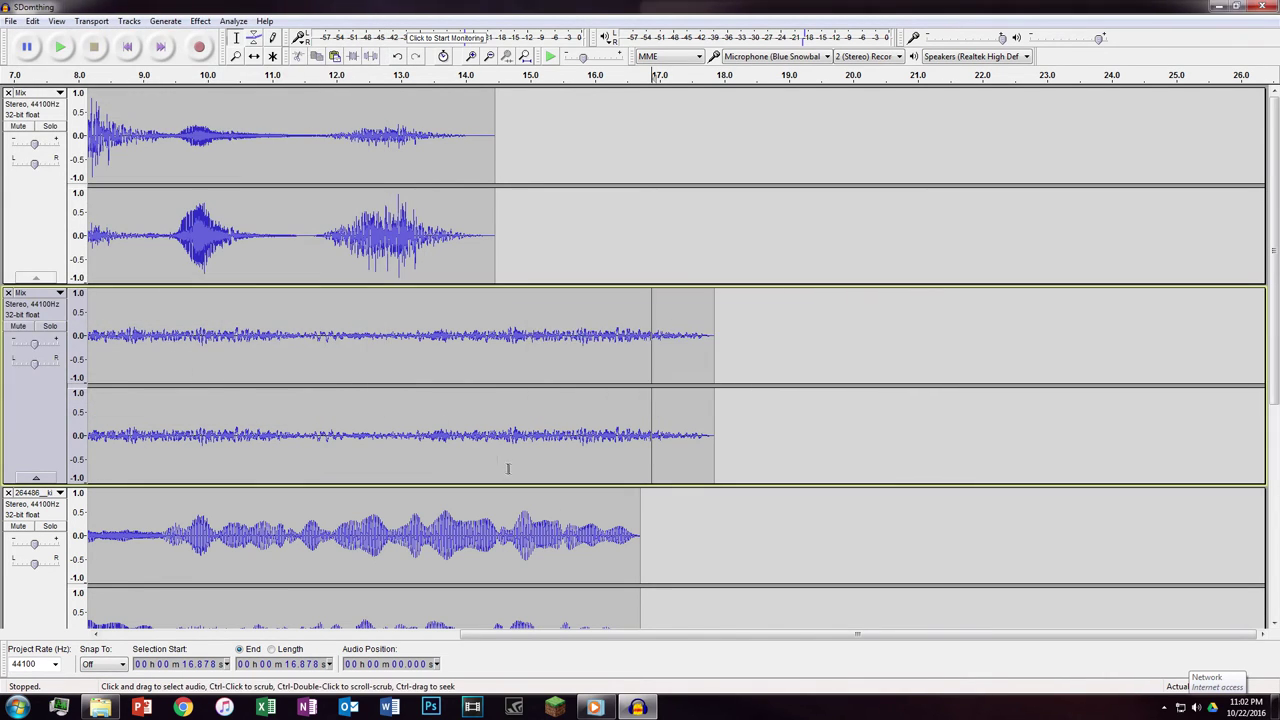
pyautogui.click(12, 21)
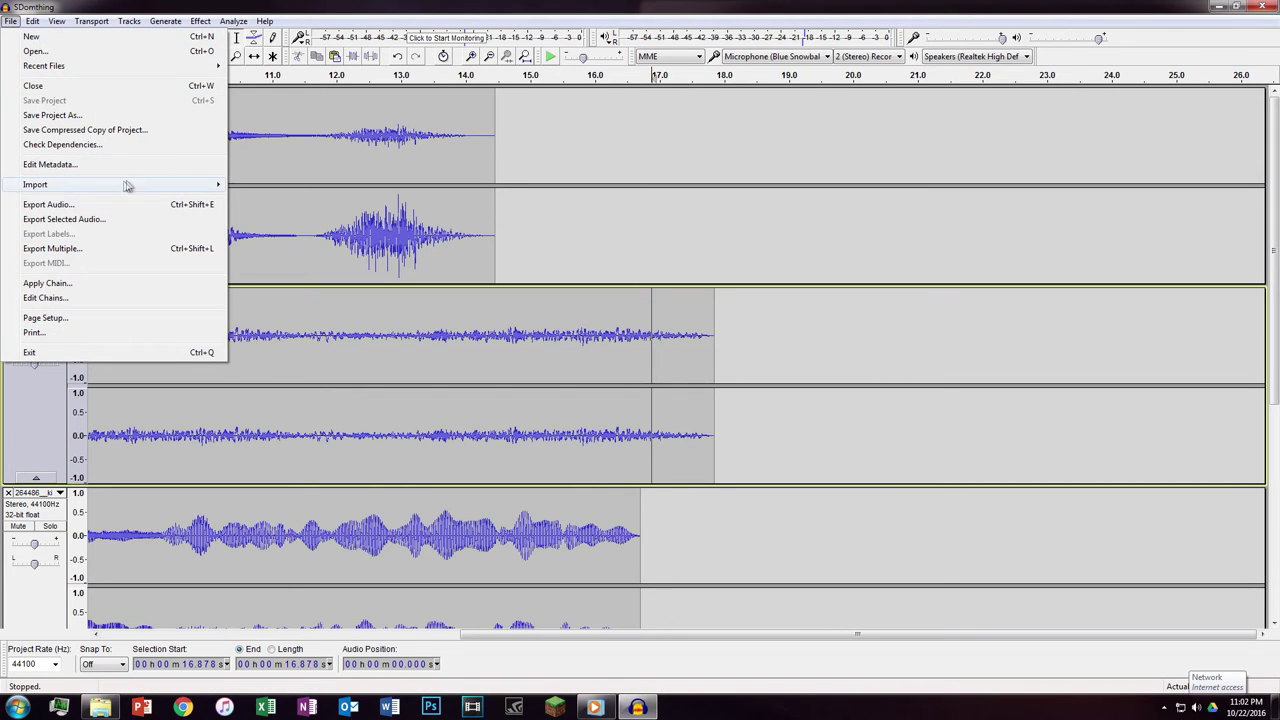
# Set the audio export file type to WAV 32-bit float PCM.
pyautogui.click(33, 205)
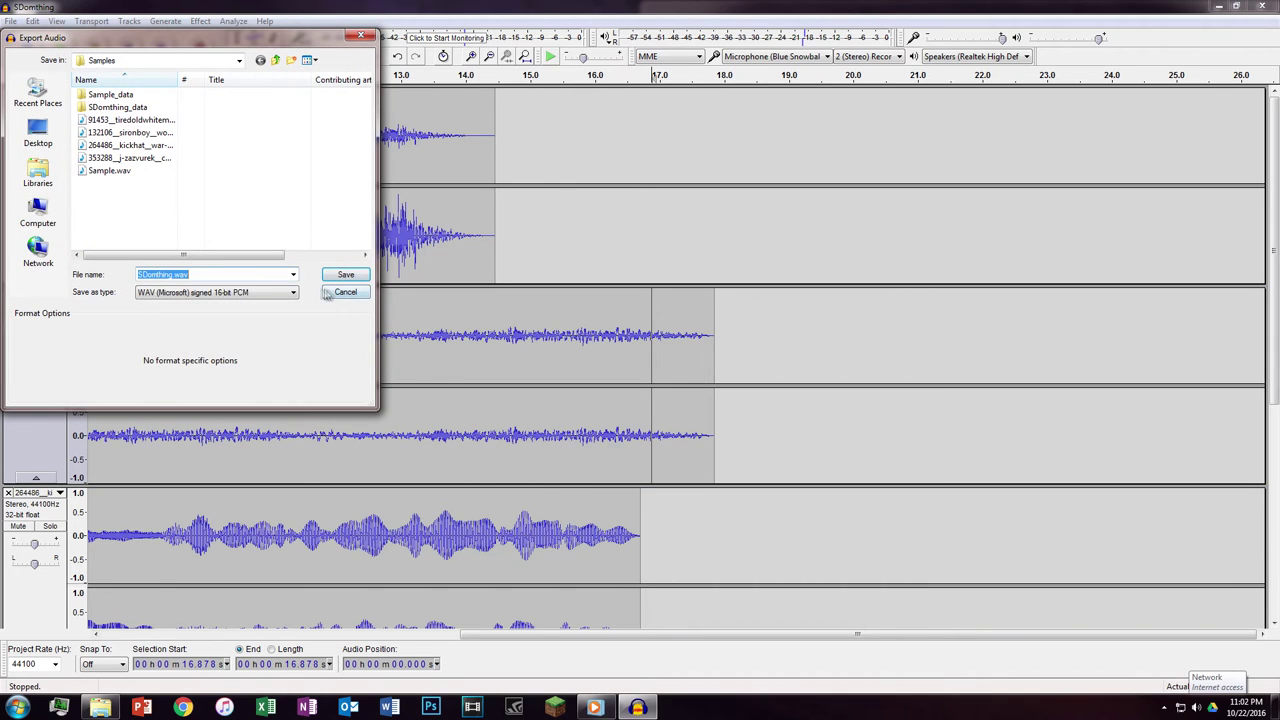
pyautogui.click(290, 293)
pyautogui.click(204, 344)
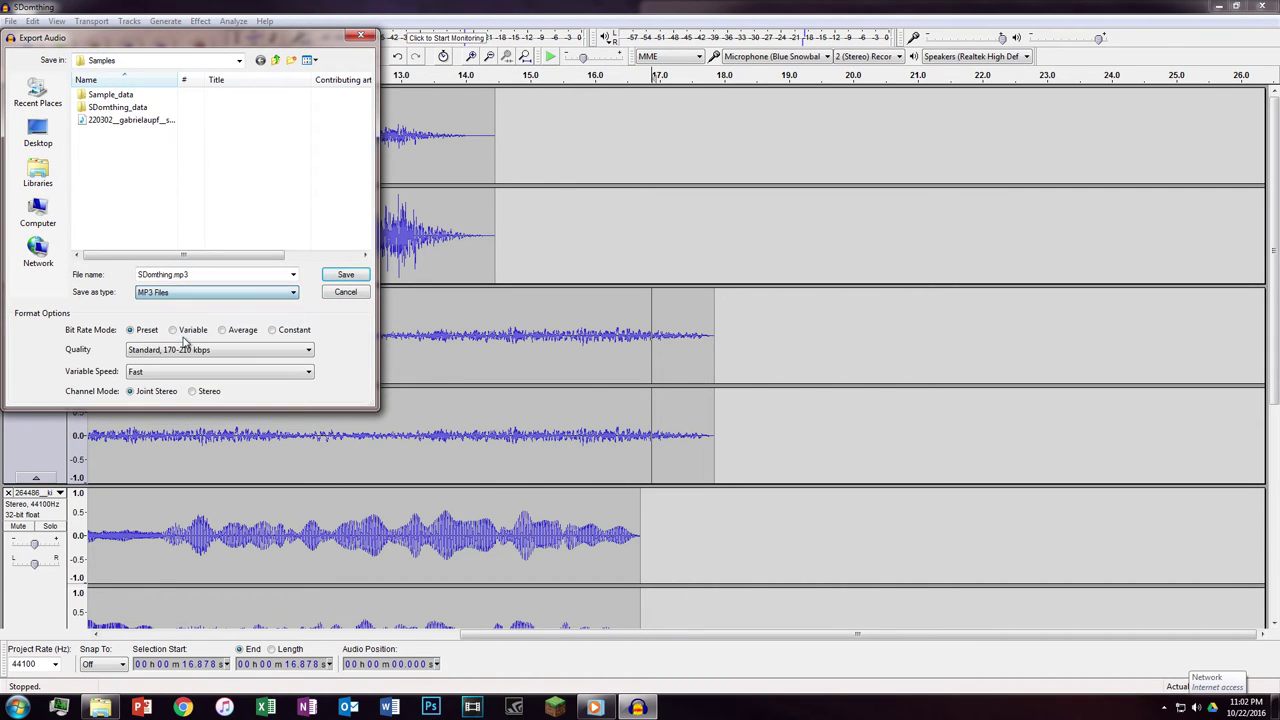
pyautogui.click(200, 292)
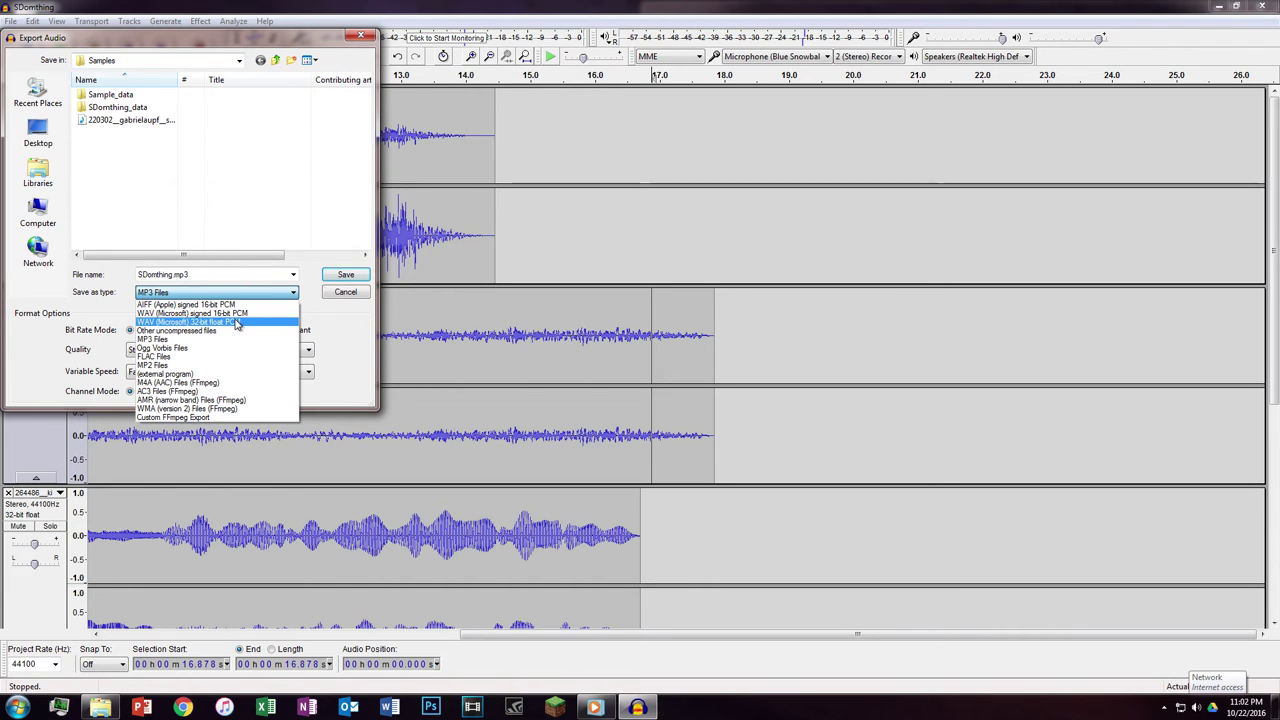
pyautogui.click(236, 322)
pyautogui.click(217, 293)
pyautogui.click(220, 313)
pyautogui.click(220, 292)
pyautogui.click(230, 322)
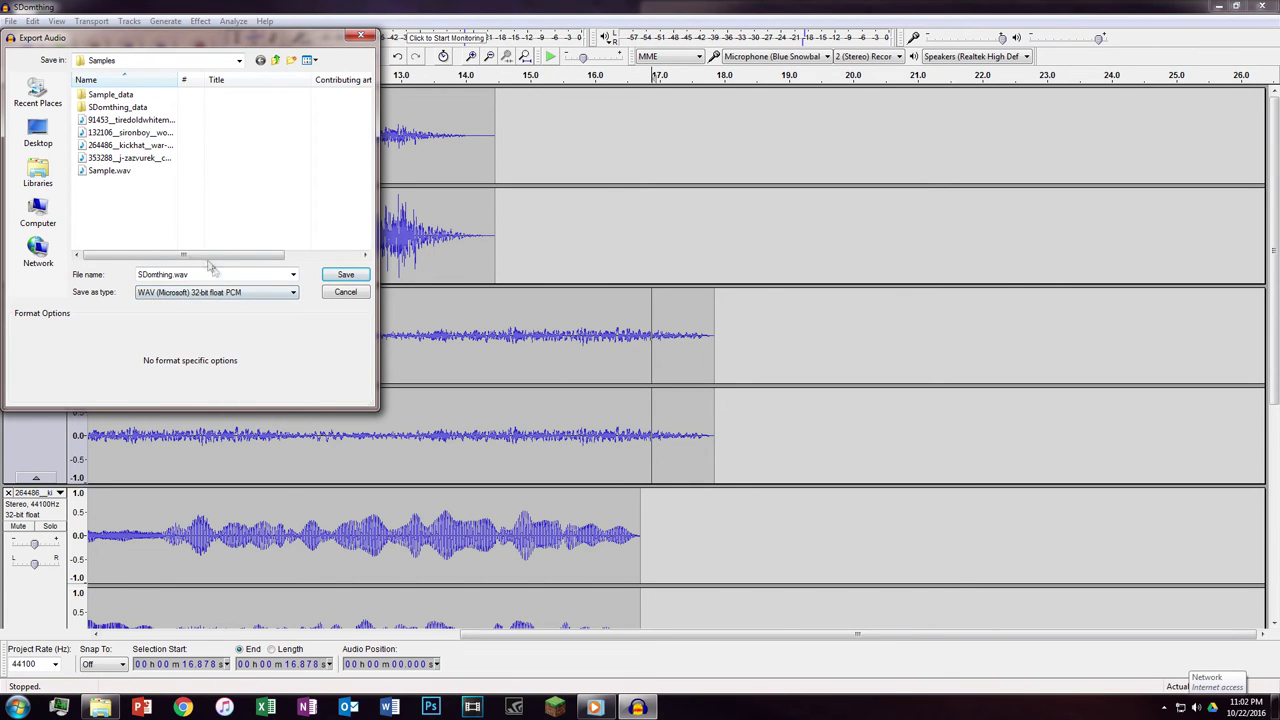
# Export as SDomthing.wav, accepting the stereo mix-down and metadata, then close Audacity.
pyautogui.click(330, 274)
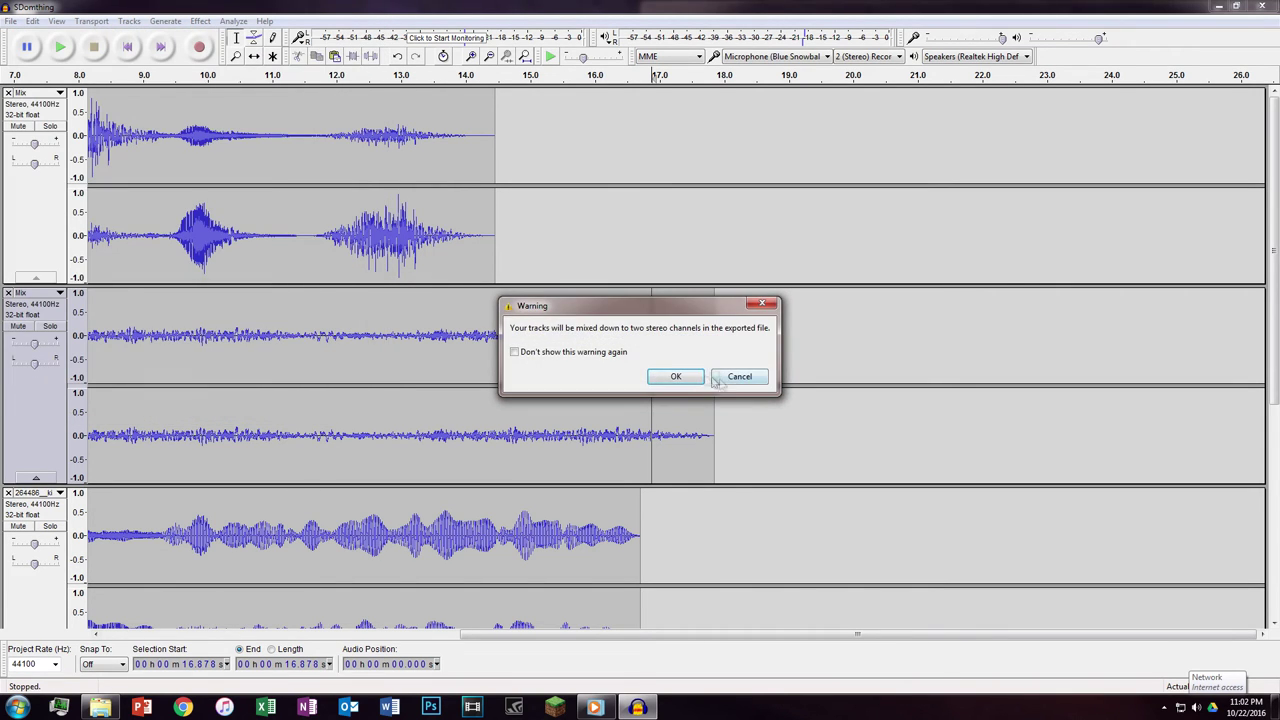
pyautogui.click(688, 378)
pyautogui.click(719, 465)
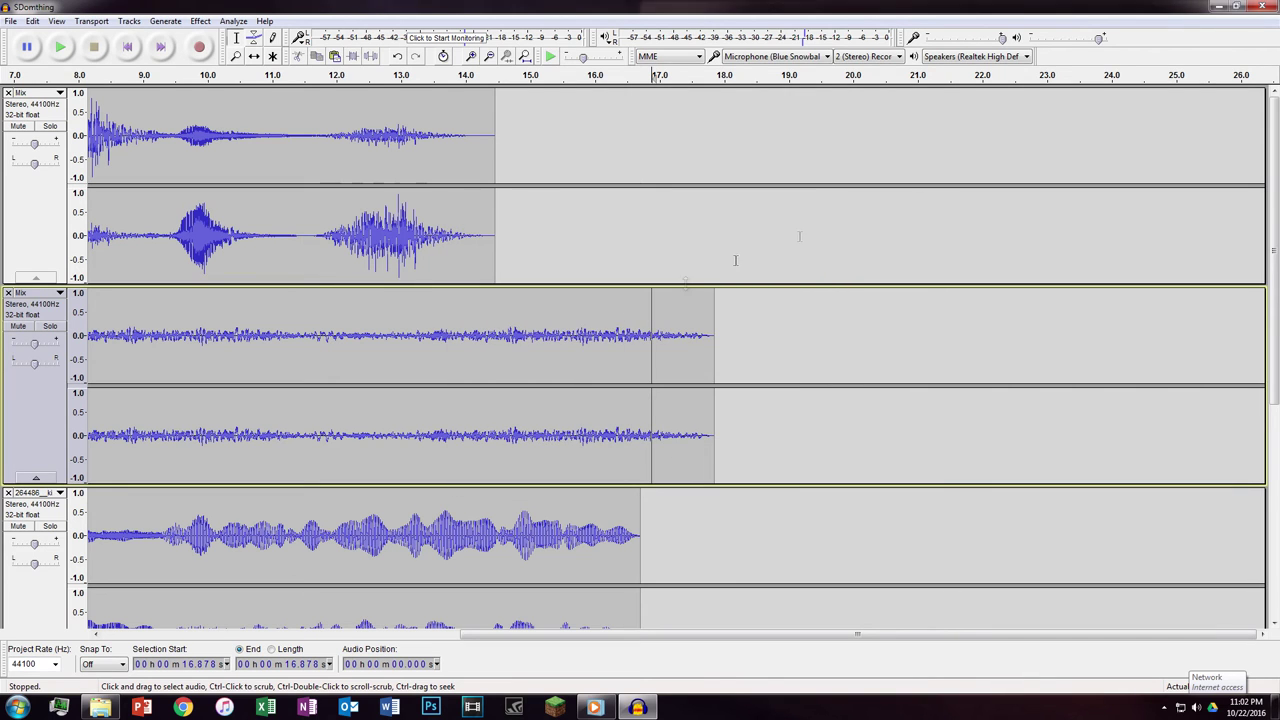
pyautogui.hotkey('alt', 'F4')
# Play SDomthing.wav in Windows Media Player, pause, seek to 00:13, and close the player.
pyautogui.click(997, 291)
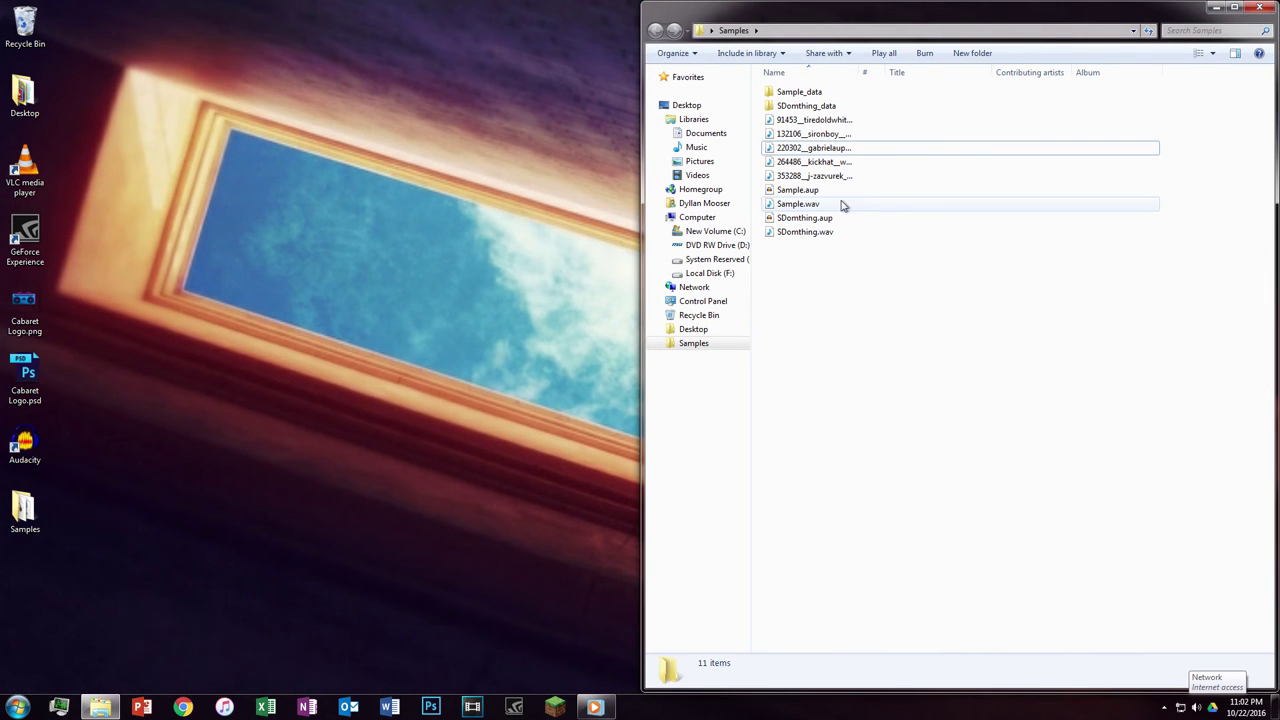
pyautogui.doubleClick(891, 233)
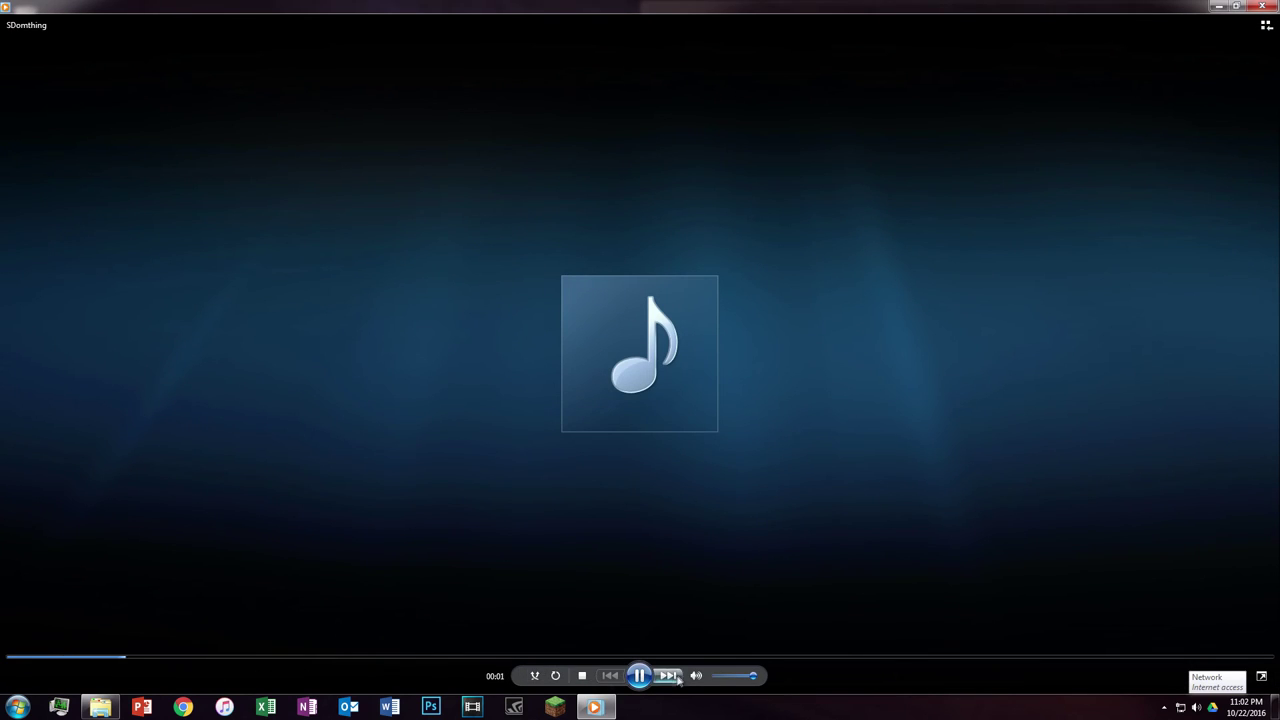
pyautogui.click(640, 676)
pyautogui.moveTo(469, 662); pyautogui.dragTo(932, 658)
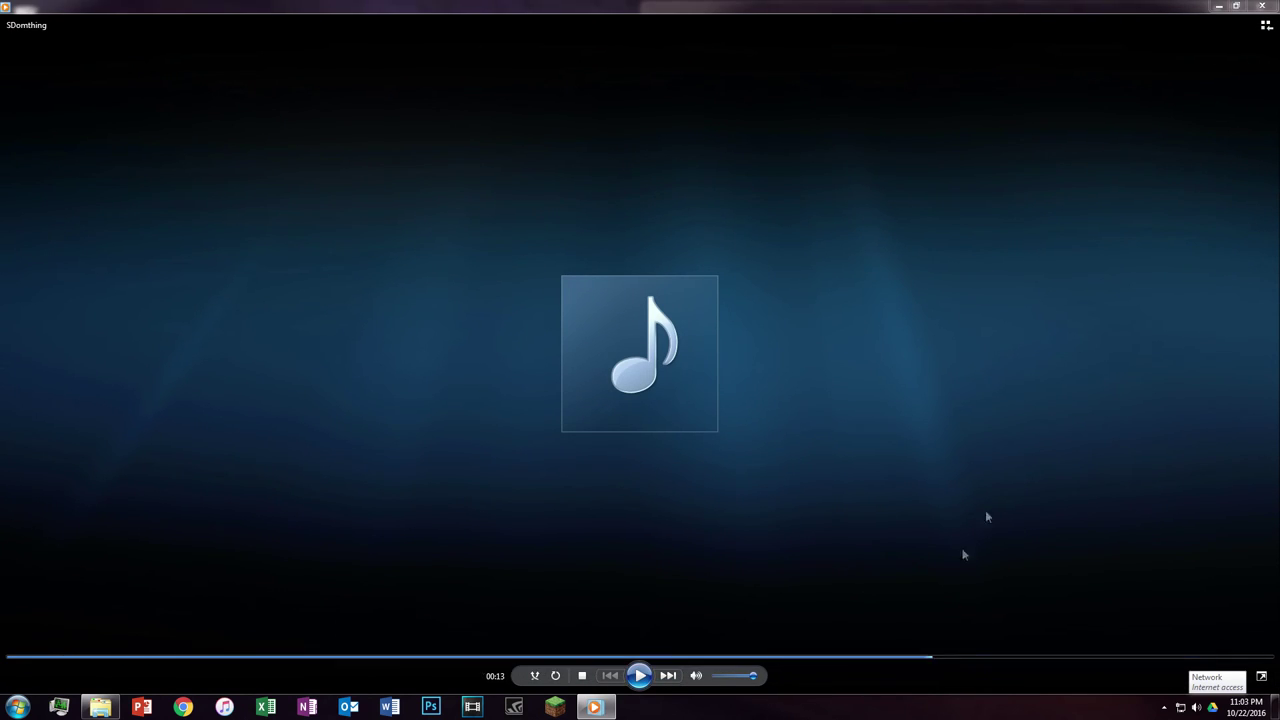
pyautogui.click(1259, 5)
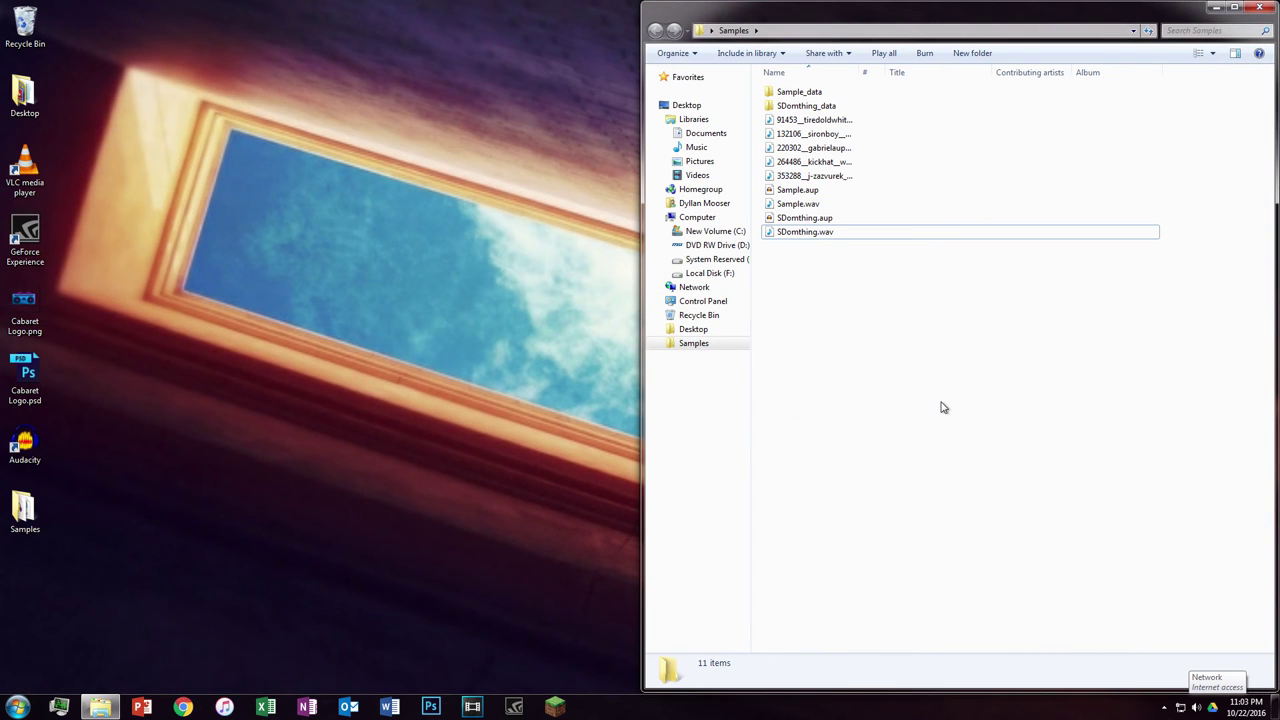